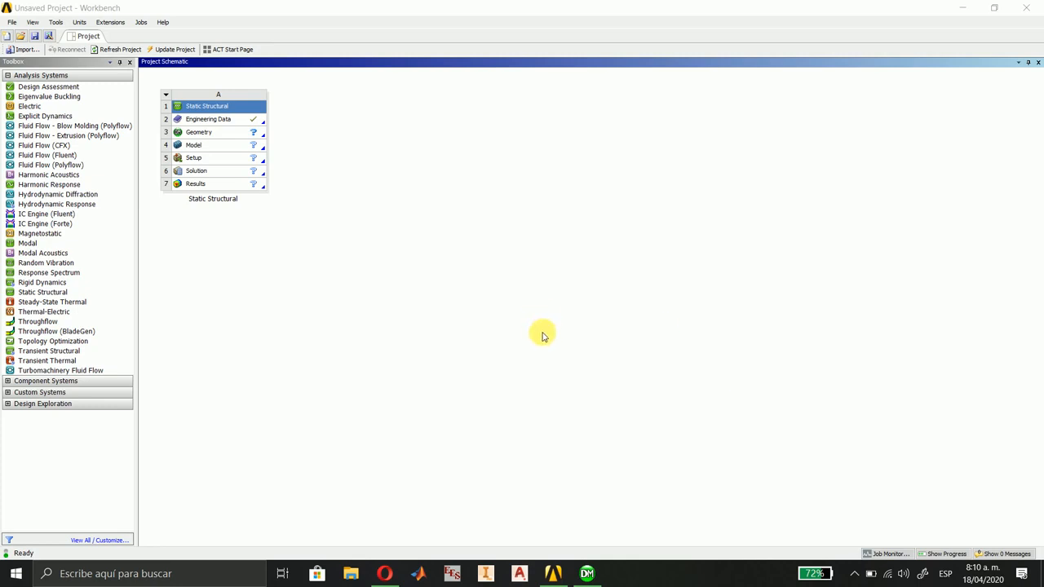
Open the Static Structural geometry in DesignModeler, then import and generate the external geometry file Grinda ridicare.Lifting beam.STEP.
left_click(204, 133)
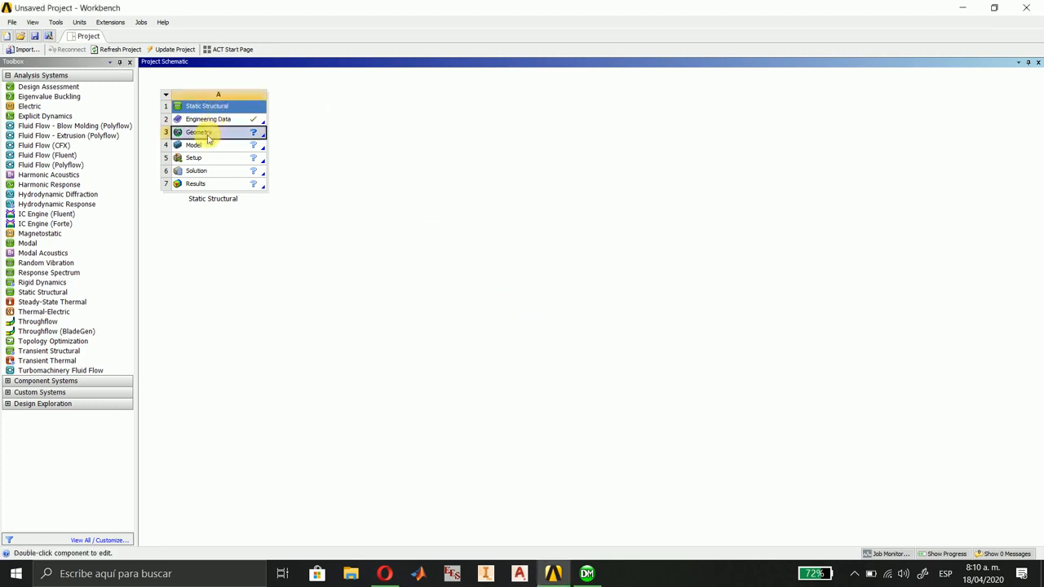
left_click(589, 573)
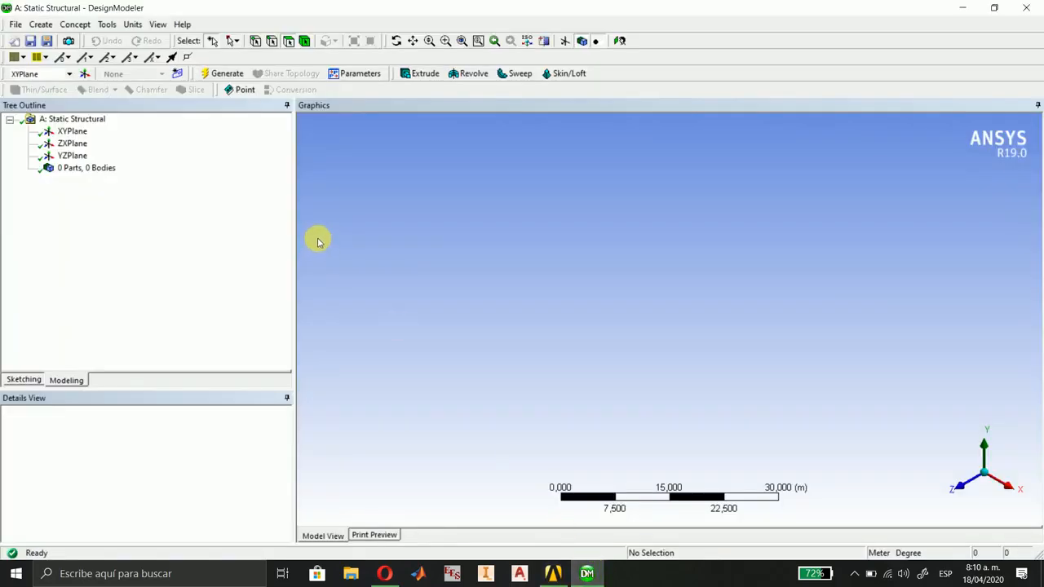
left_click(11, 27)
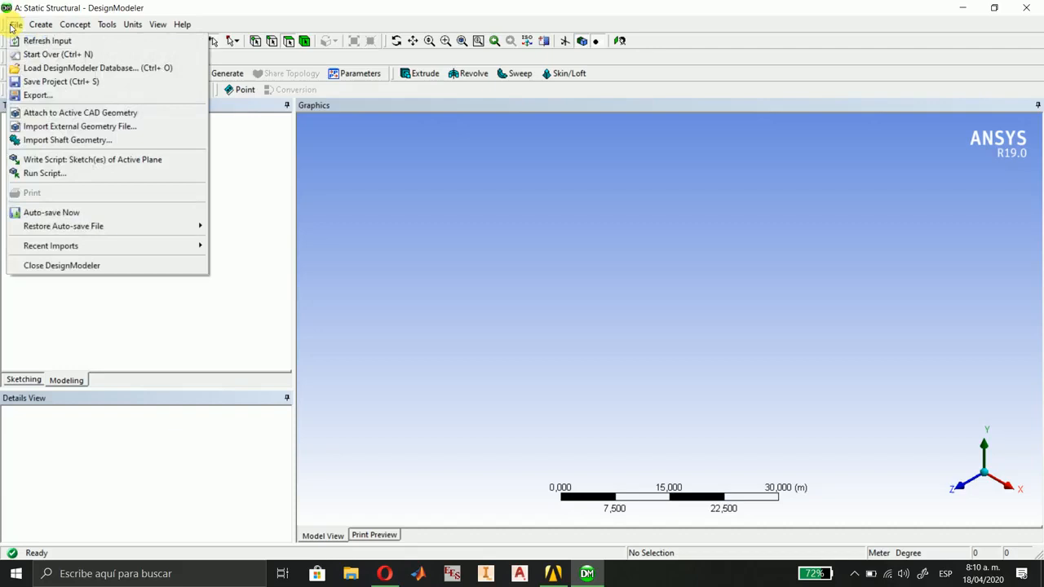
left_click(33, 126)
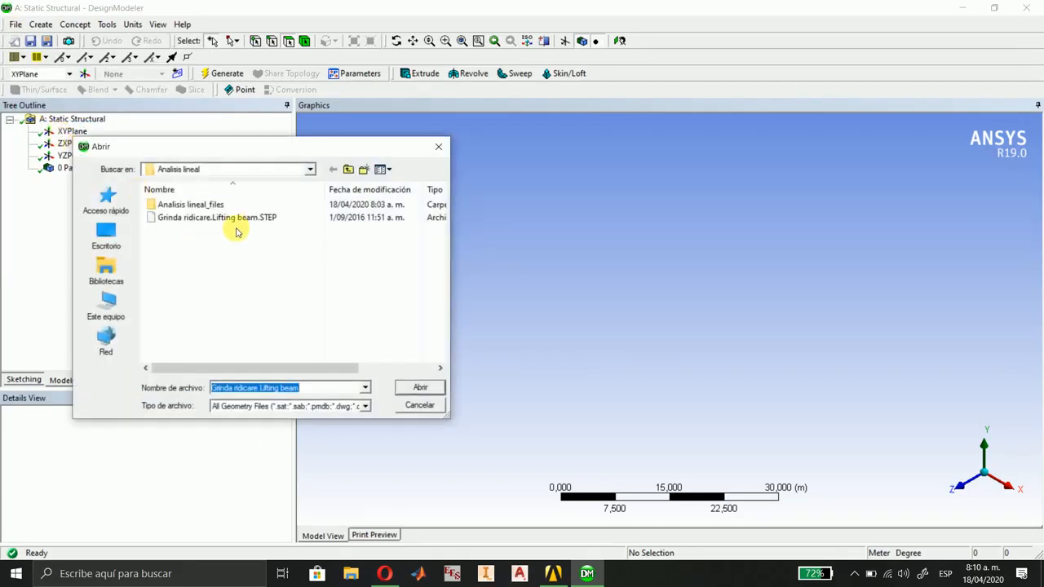
left_click(229, 221)
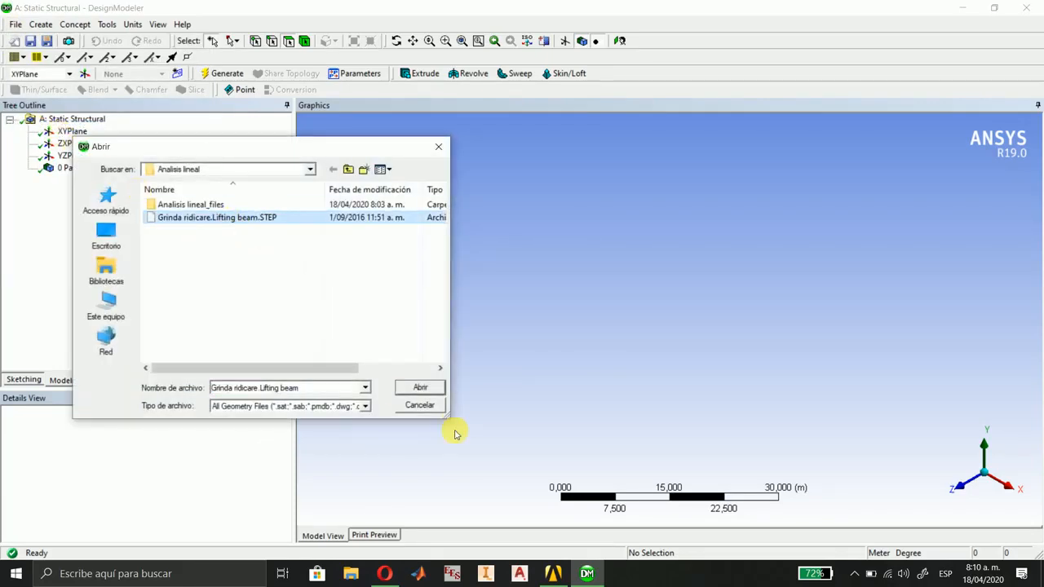
left_click(419, 388)
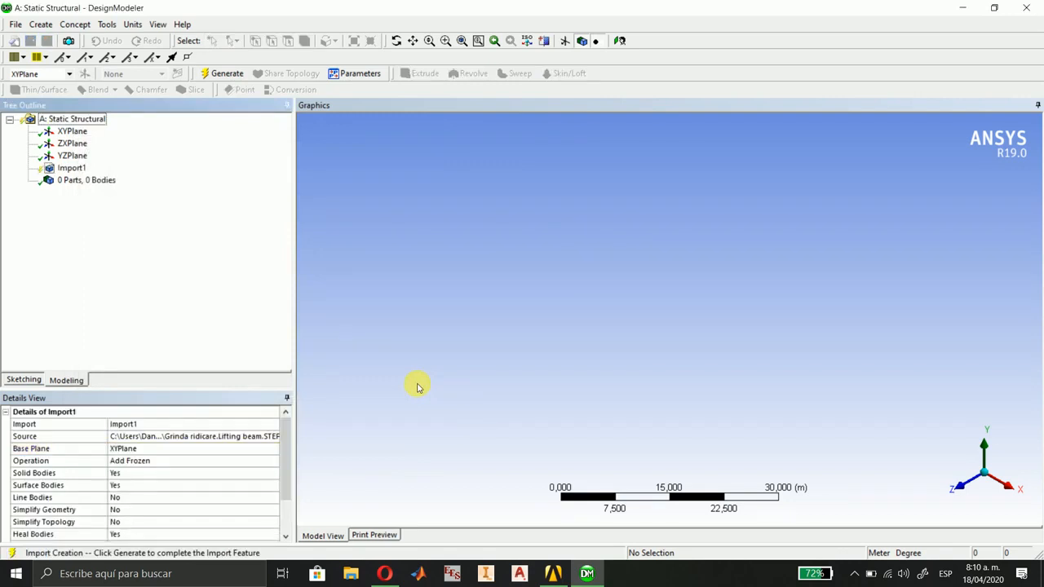
left_click(220, 77)
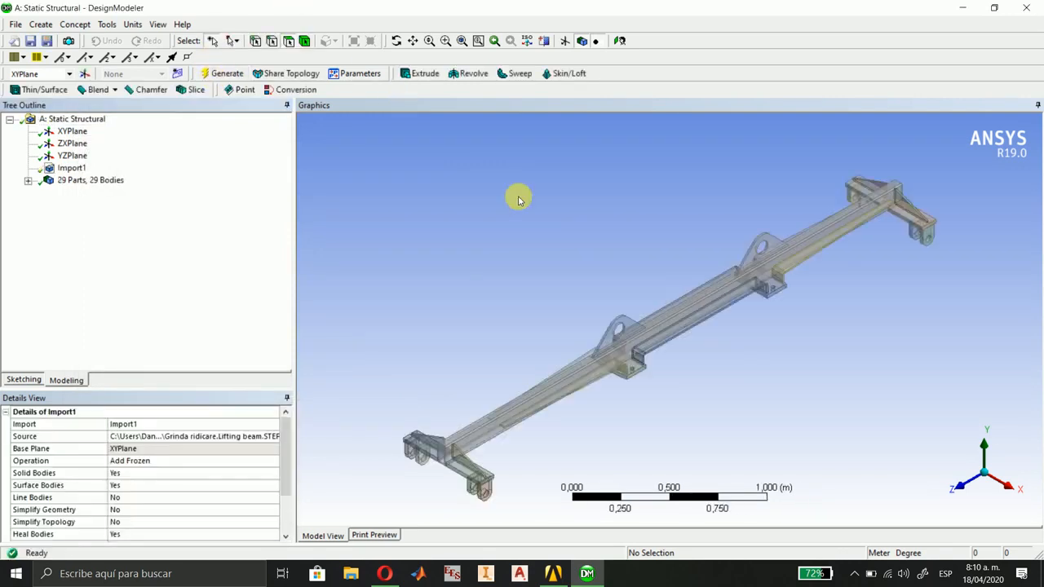
middle_click_drag(838, 414, 742, 285)
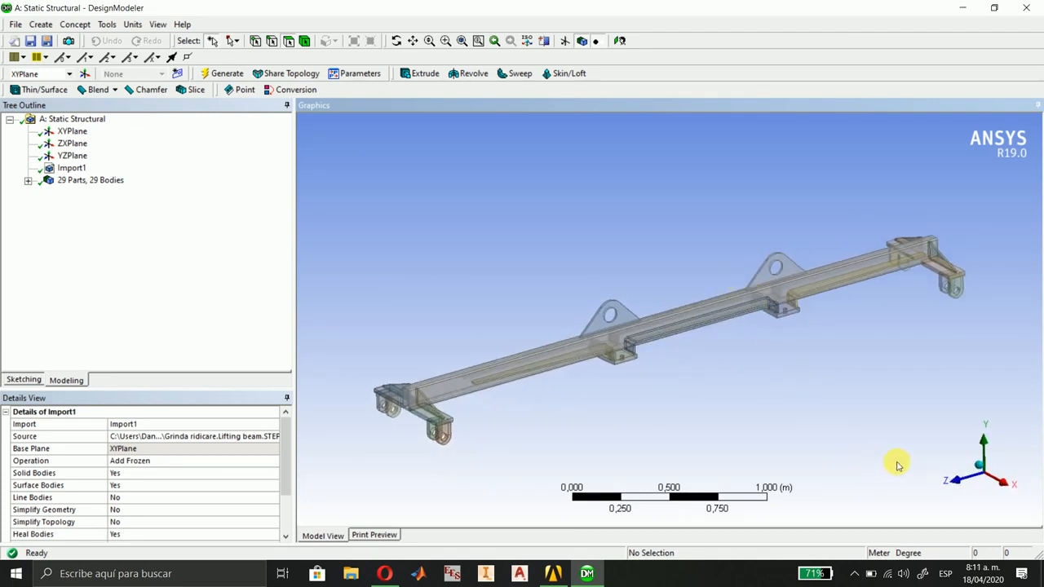
left_click(983, 473)
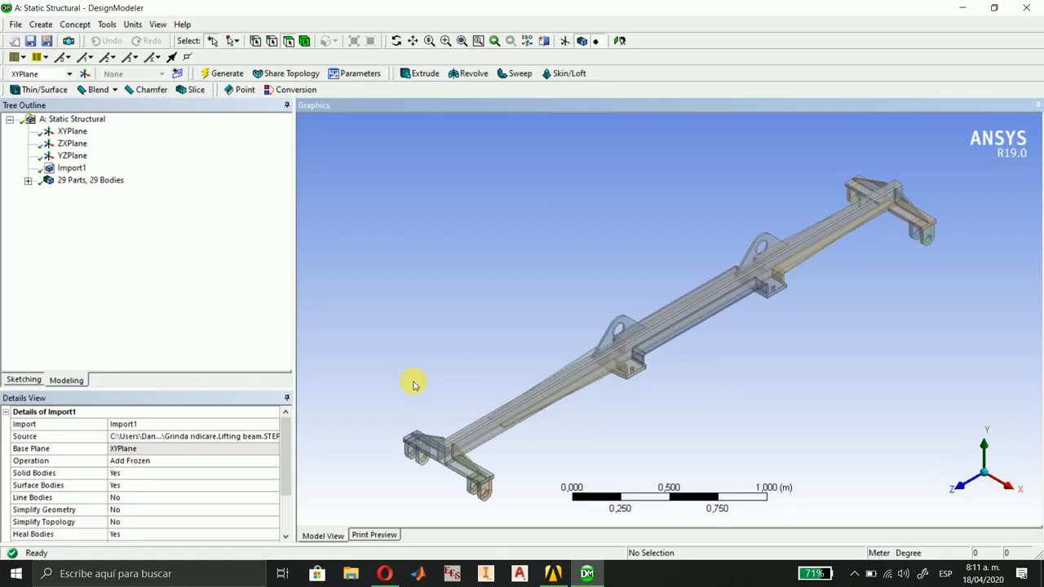
Use Body Delete to remove both copies of Bolt fi21 de centrare, Nerv.2 .800, nerv. 800, Pl.rig.1 and PL.1 de fixare.
left_click(27, 182)
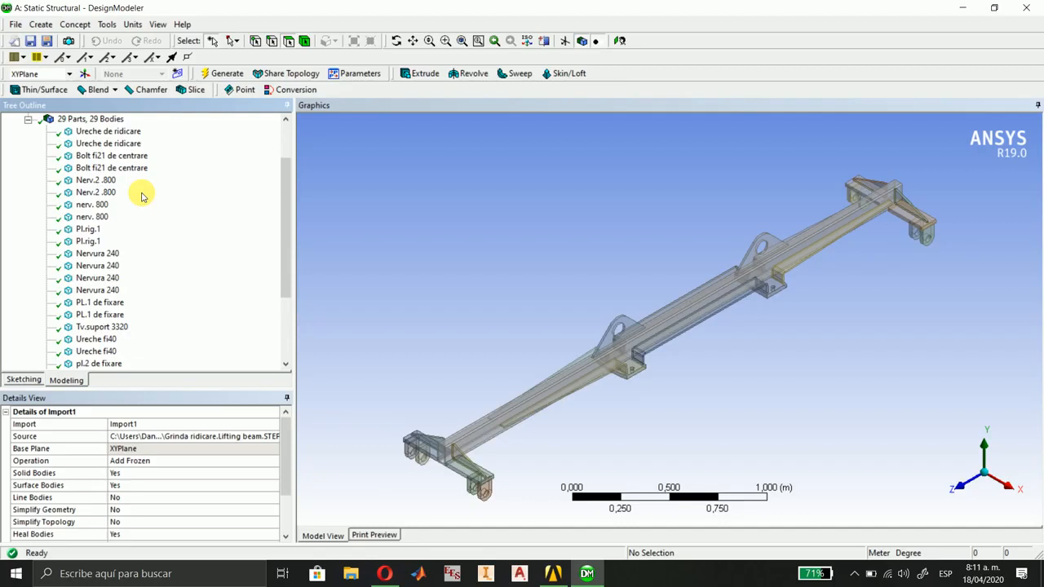
left_click(132, 155)
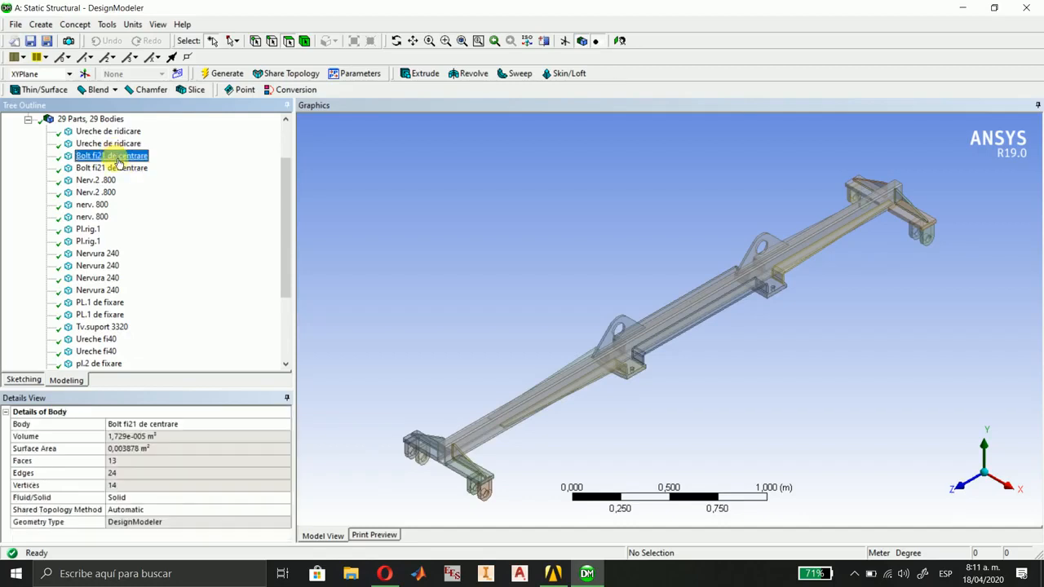
left_click(119, 167, "ctrl")
middle_click_drag(592, 371, 694, 274)
scroll(613, 318, "up", 5)
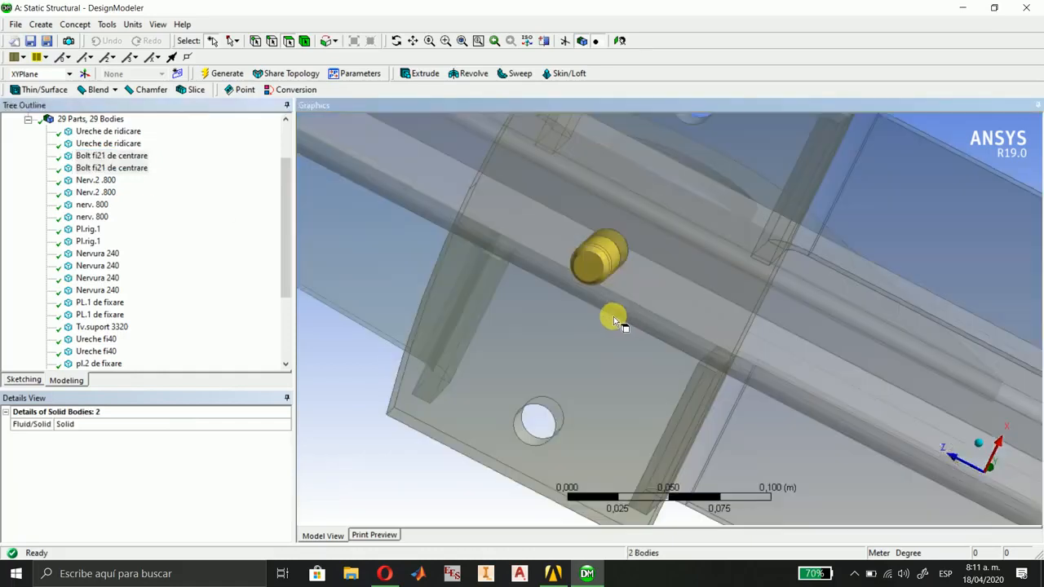
scroll(621, 341, "down", 4)
middle_click_drag(680, 406, 567, 310, "ctrl")
left_click(976, 443)
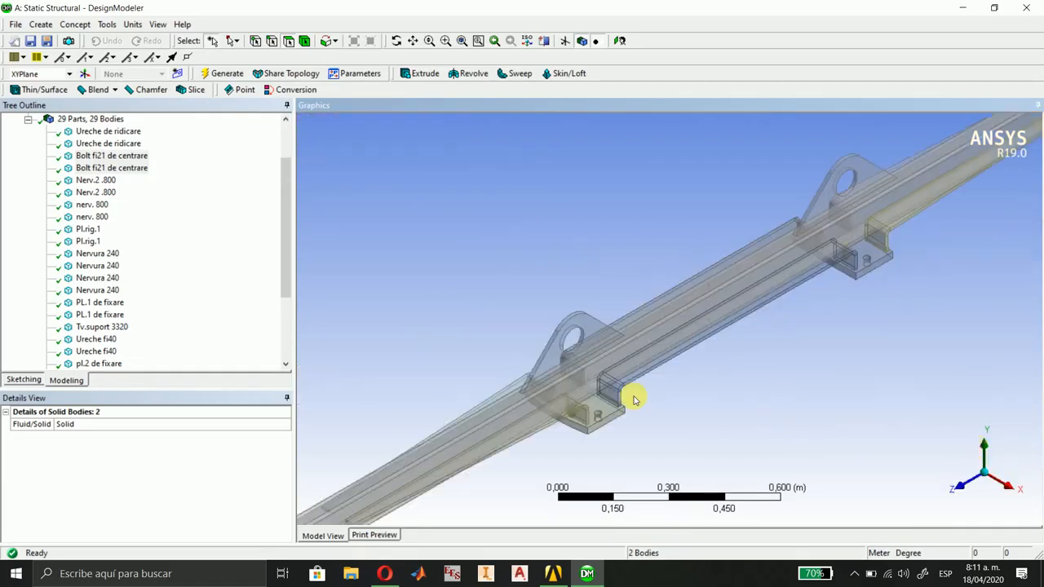
left_click(96, 180, "ctrl")
left_click(95, 191, "ctrl")
left_click(92, 203, "ctrl")
left_click(92, 216, "ctrl")
left_click(90, 228, "ctrl")
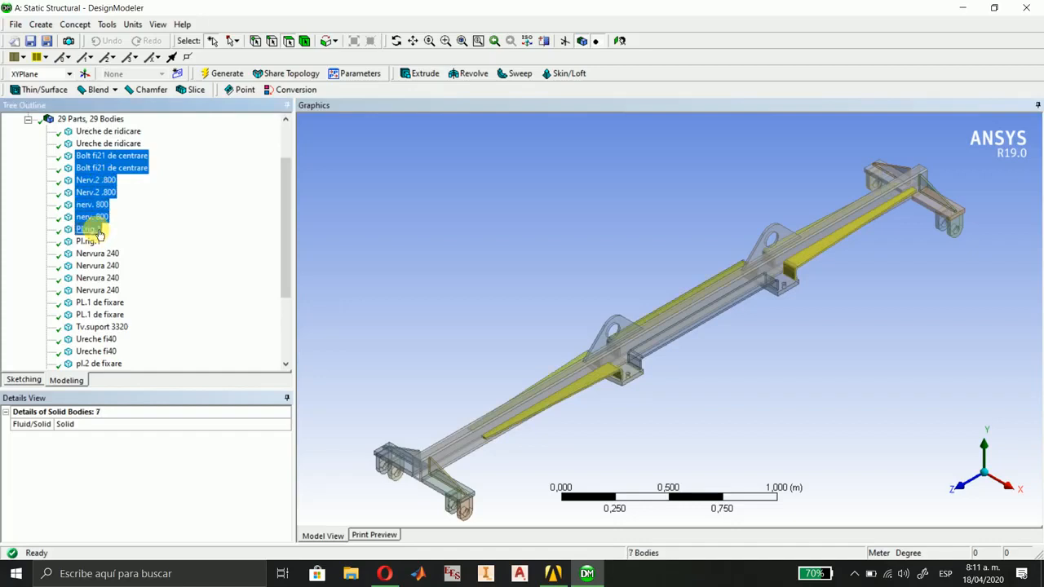
left_click(90, 241, "ctrl")
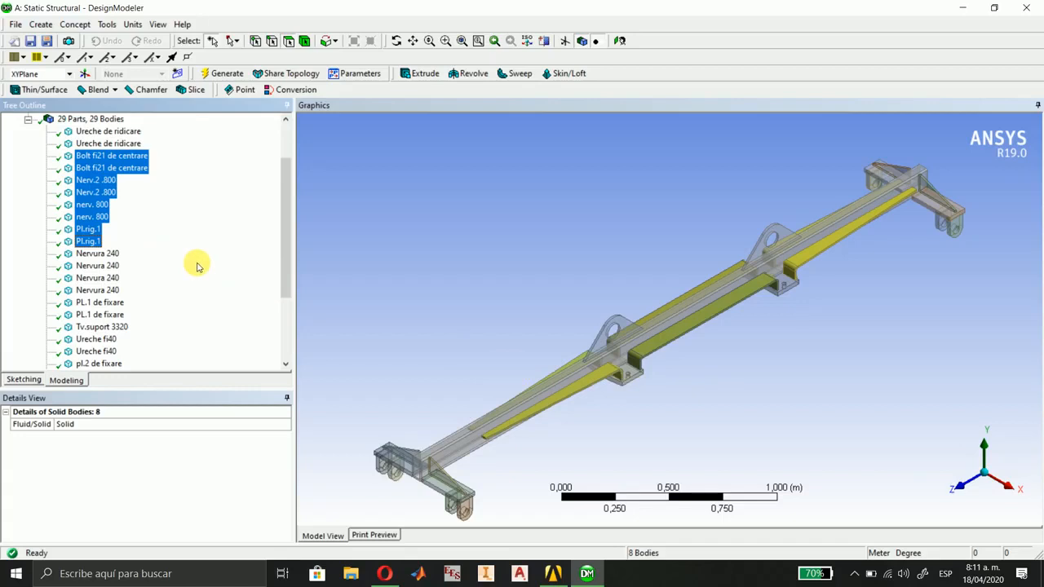
left_click(106, 302, "ctrl")
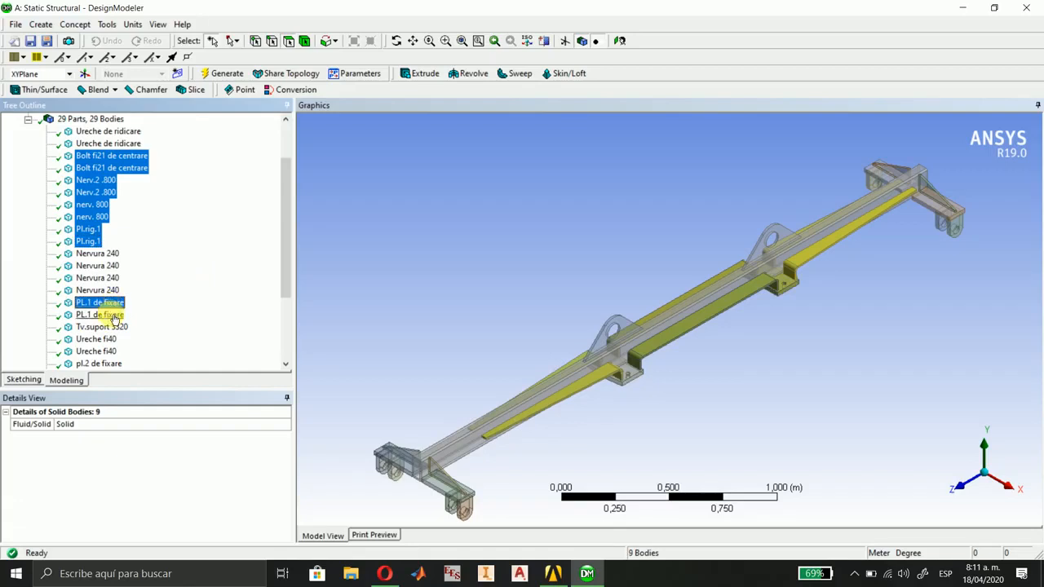
left_click(106, 315, "ctrl")
middle_click_drag(804, 396, 632, 338)
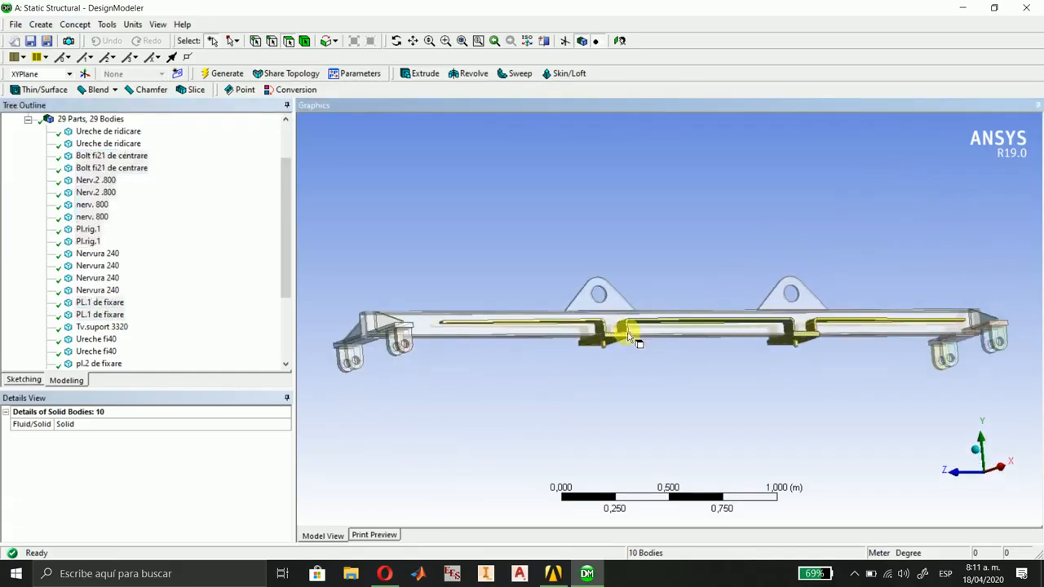
left_click(979, 460)
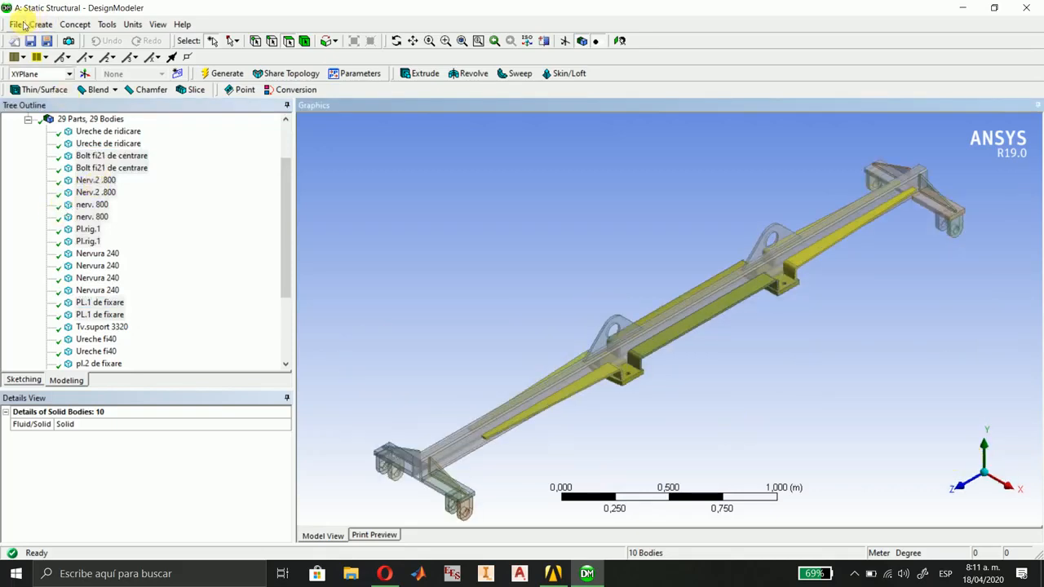
left_click(41, 24)
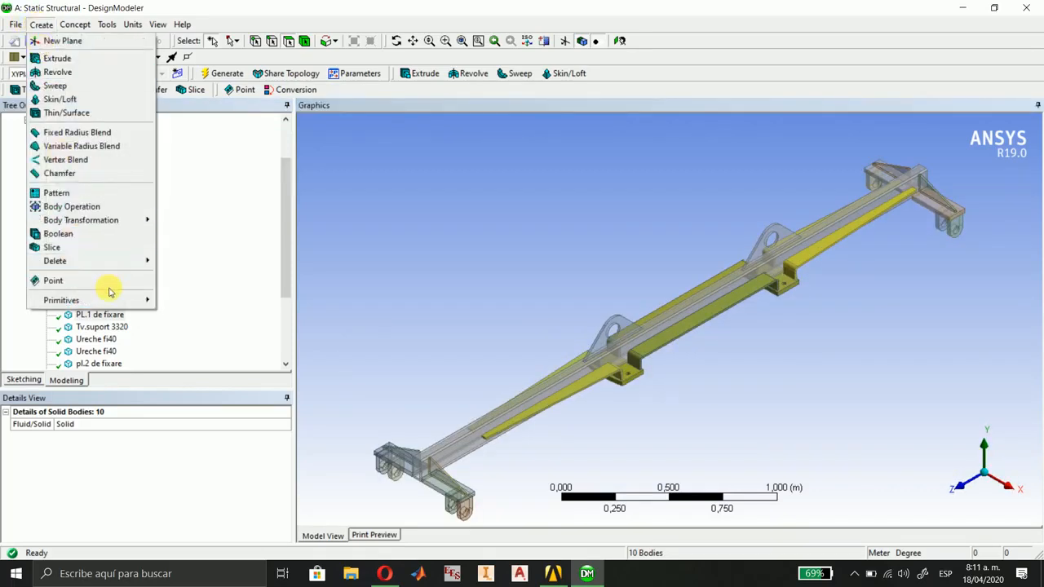
mouse_move(109, 262)
left_click(183, 262)
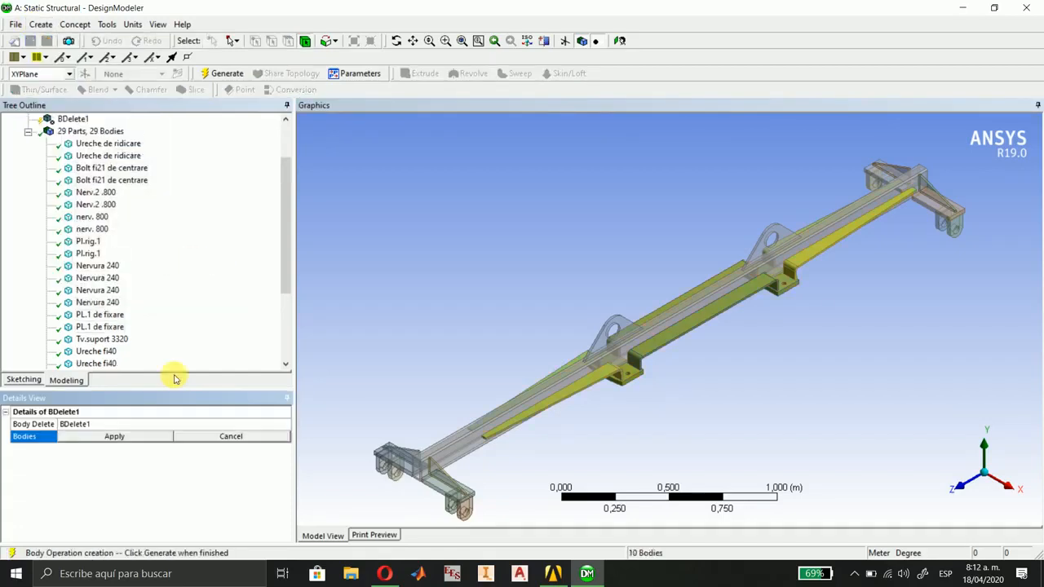
left_click(104, 440)
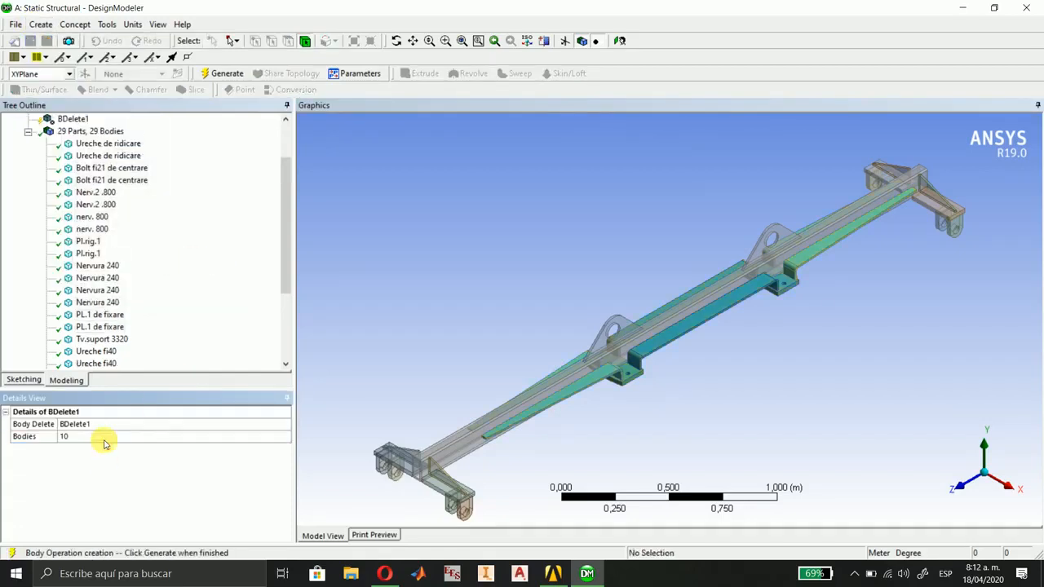
left_click(227, 73)
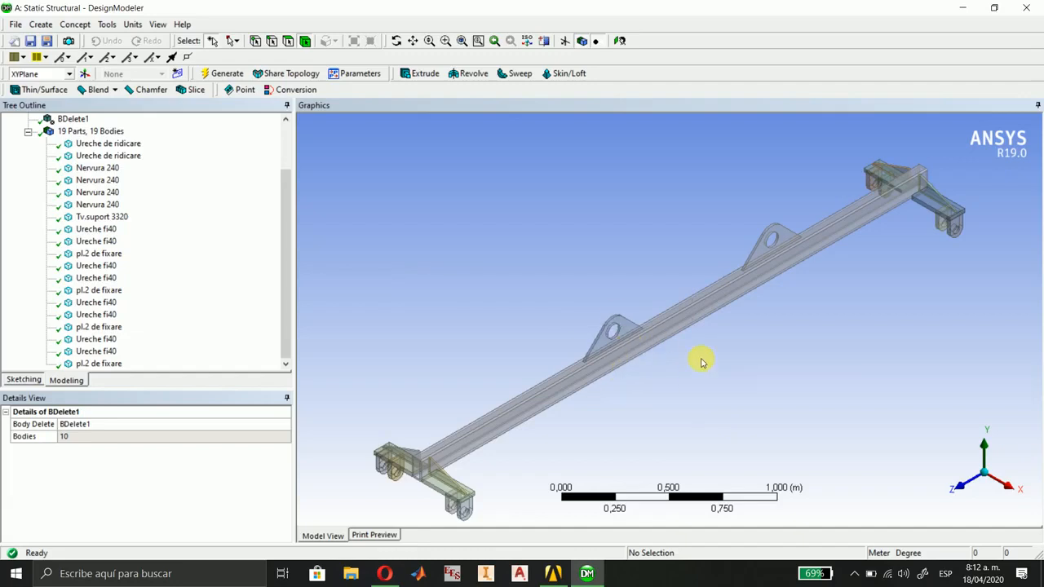
Use Face Delete to remove the two small vertical holes in the main beam, selecting two cylindrical faces for each hole.
scroll(155, 274, "up", 3)
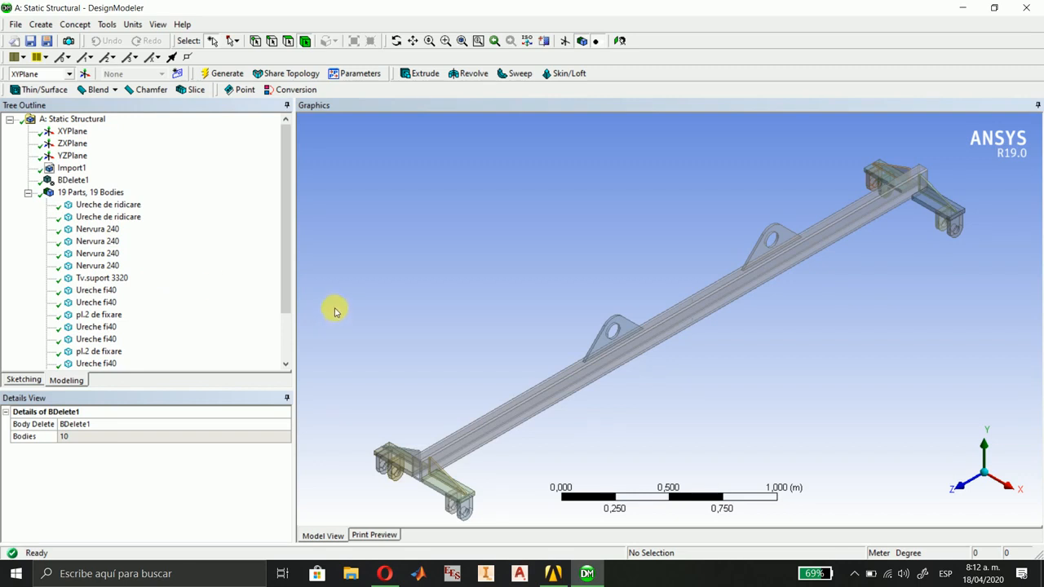
left_click(36, 24)
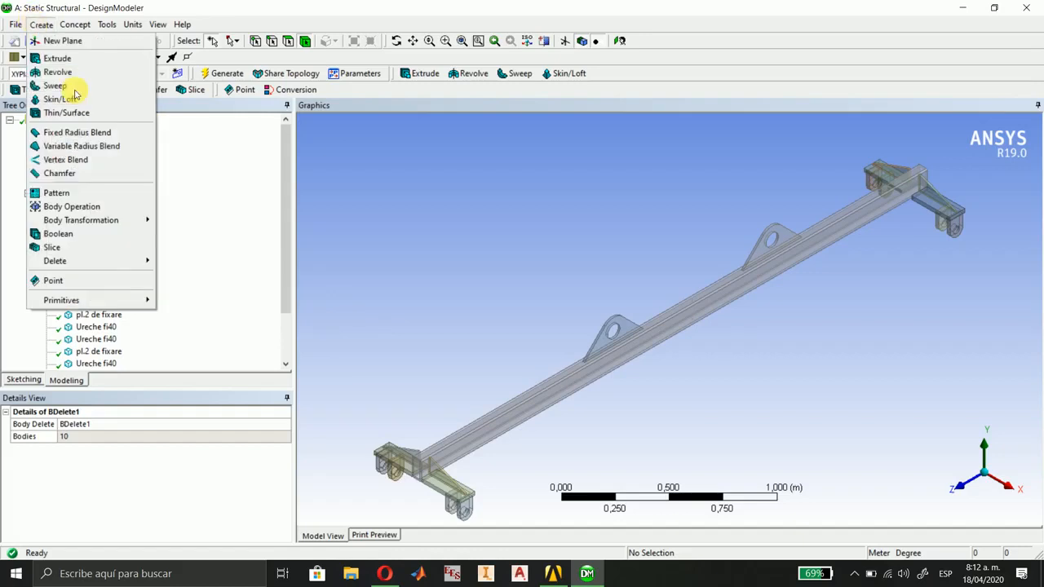
mouse_move(87, 262)
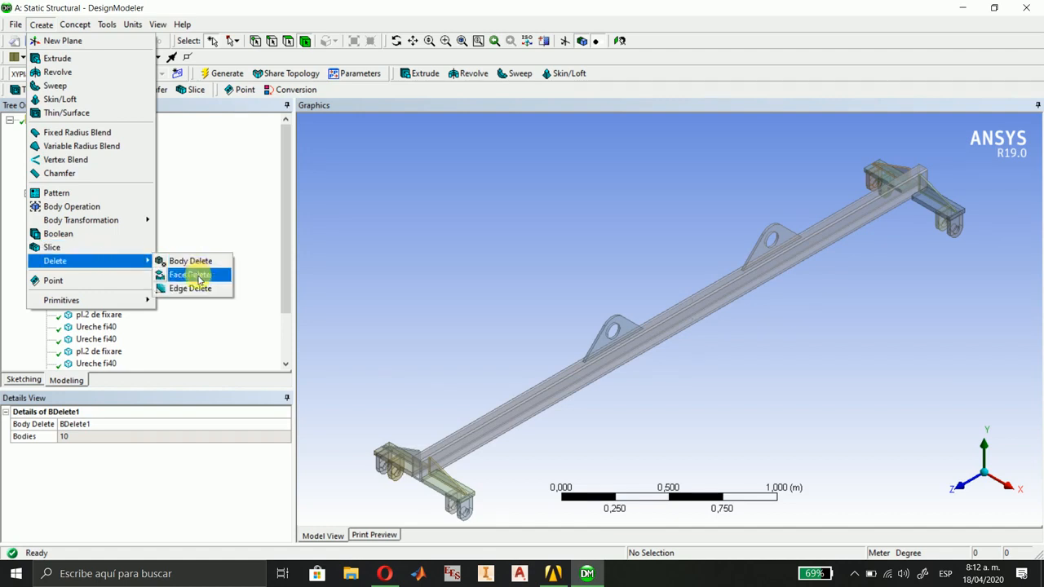
left_click(193, 275)
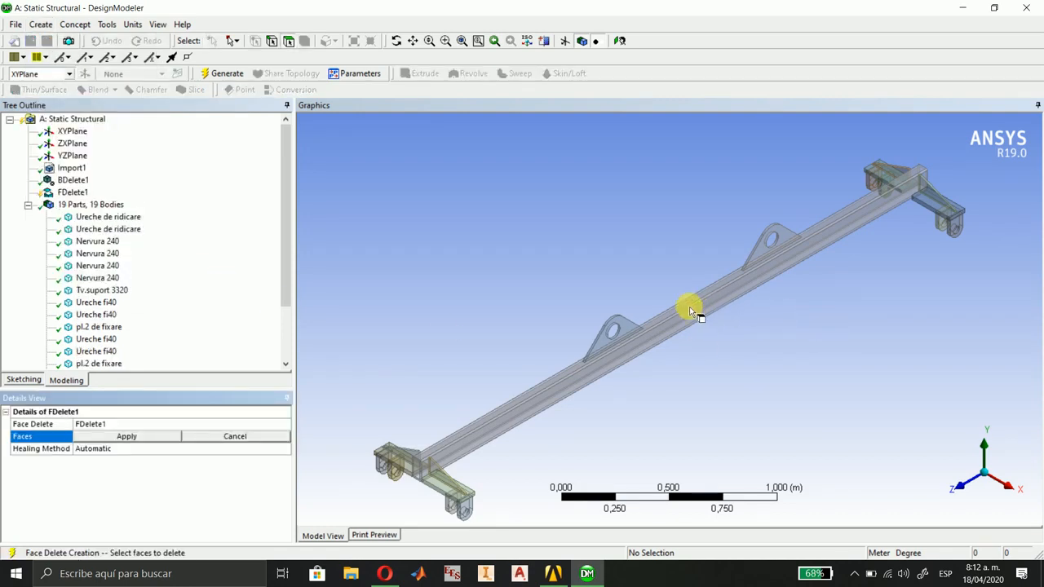
scroll(699, 310, "up", 10)
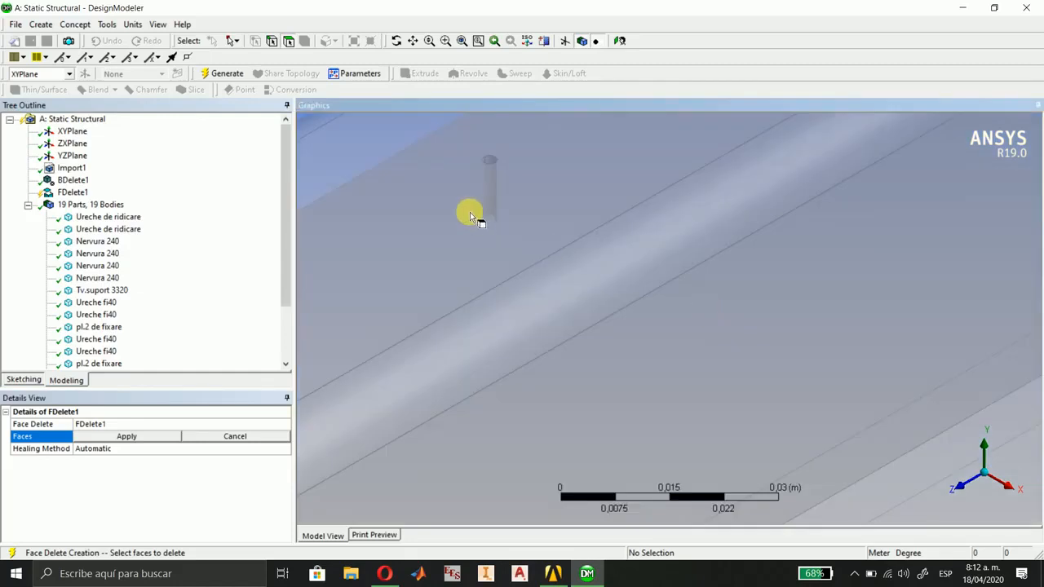
scroll(594, 272, "up", 4)
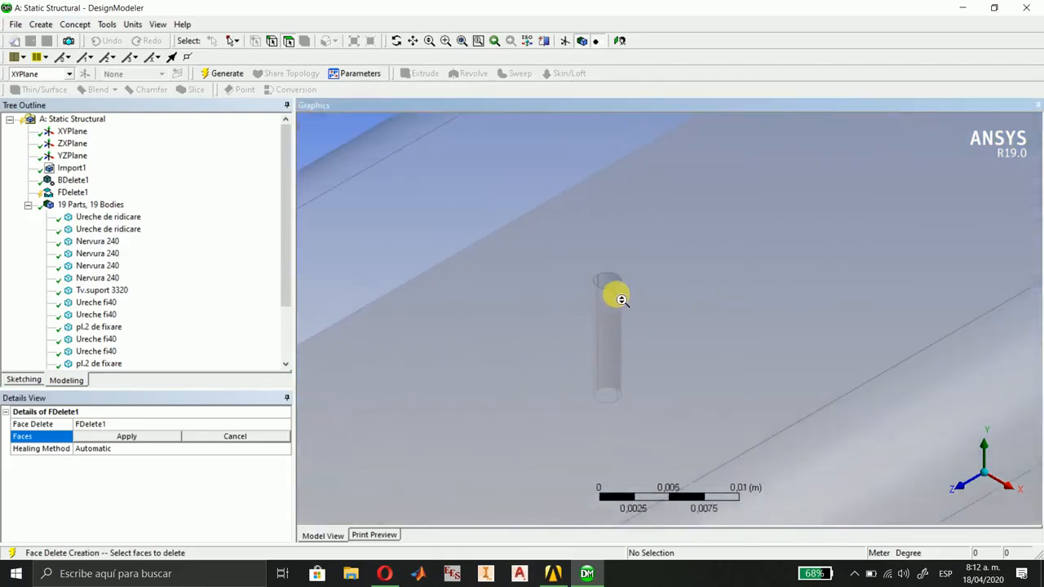
scroll(615, 335, "up", 2)
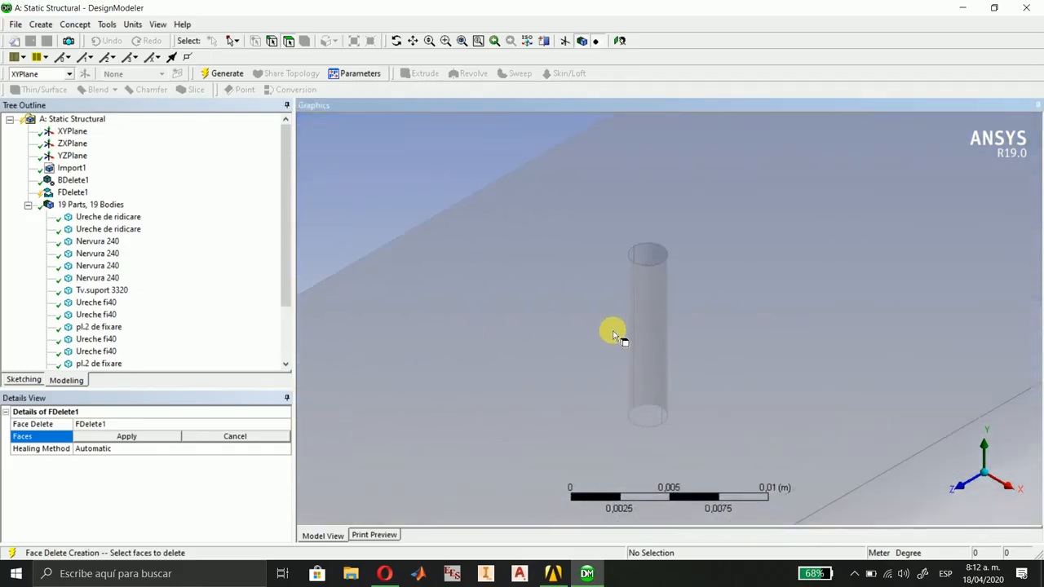
left_click(648, 253)
left_click(633, 262, "ctrl")
scroll(658, 366, "down", 8)
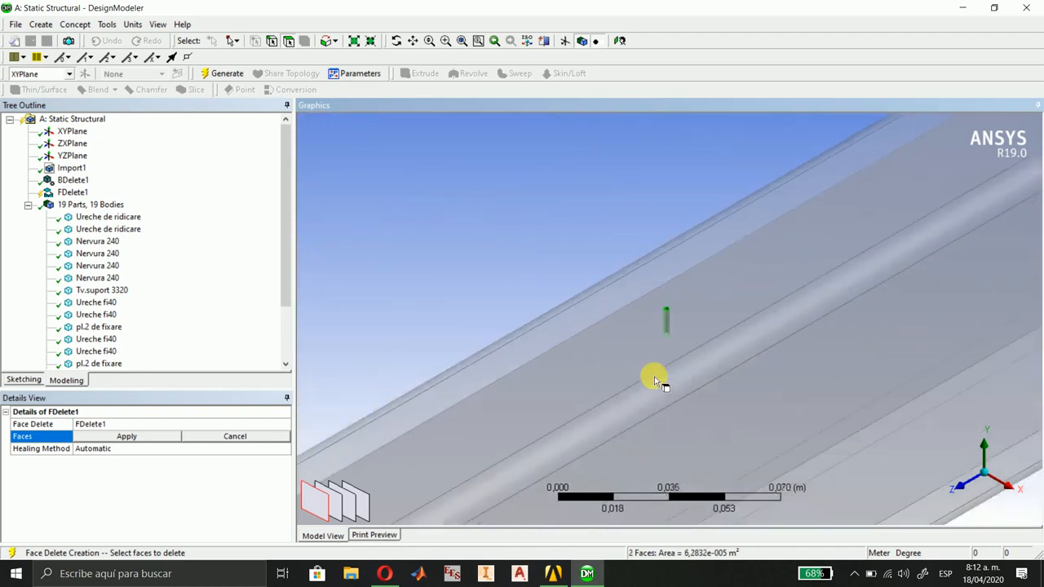
middle_click_drag(713, 429, 683, 228)
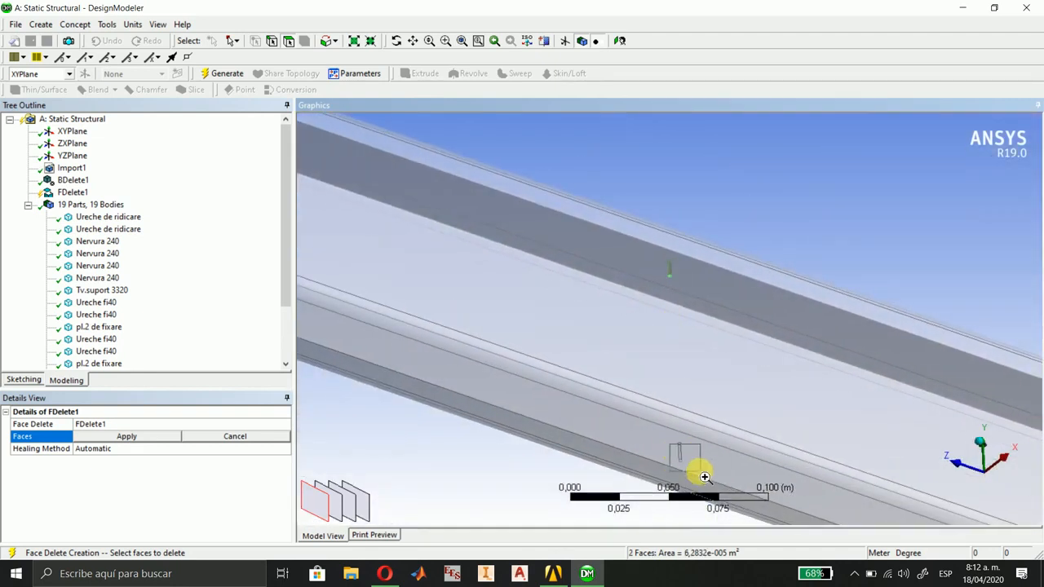
scroll(680, 457, "up", 8)
left_click(618, 349, "ctrl")
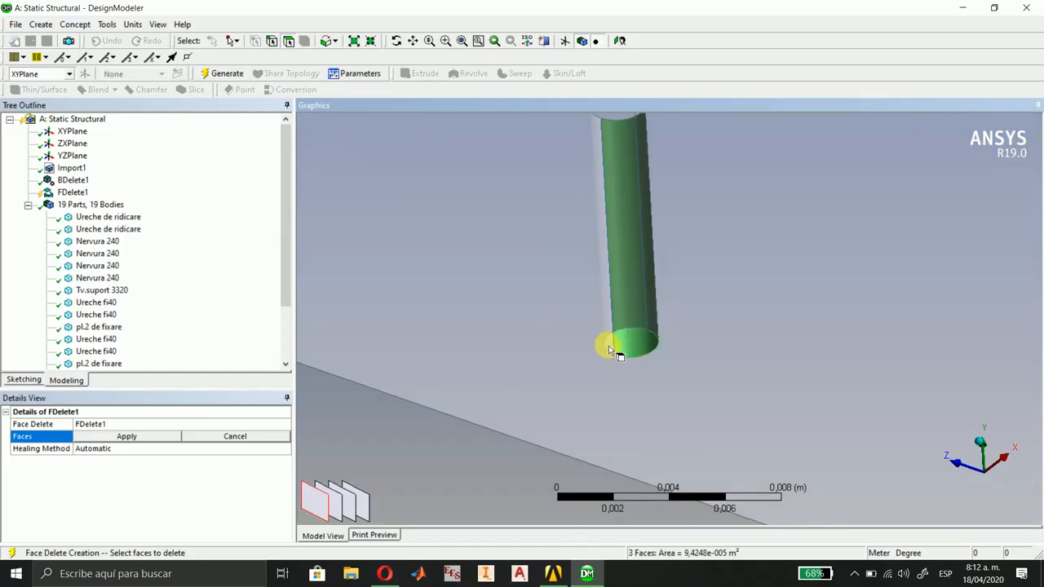
left_click(610, 349, "ctrl")
left_click(114, 436)
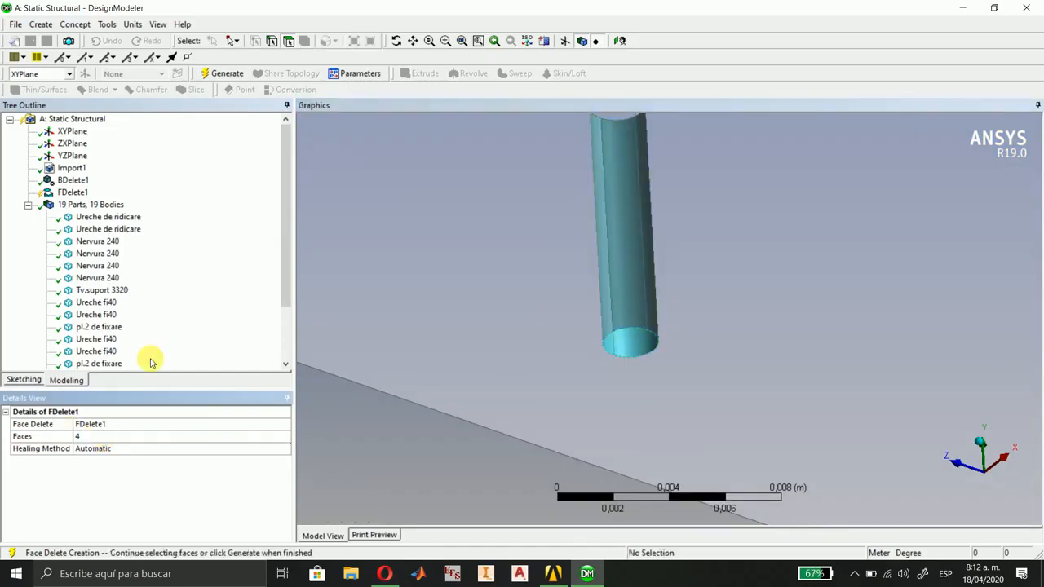
left_click(233, 74)
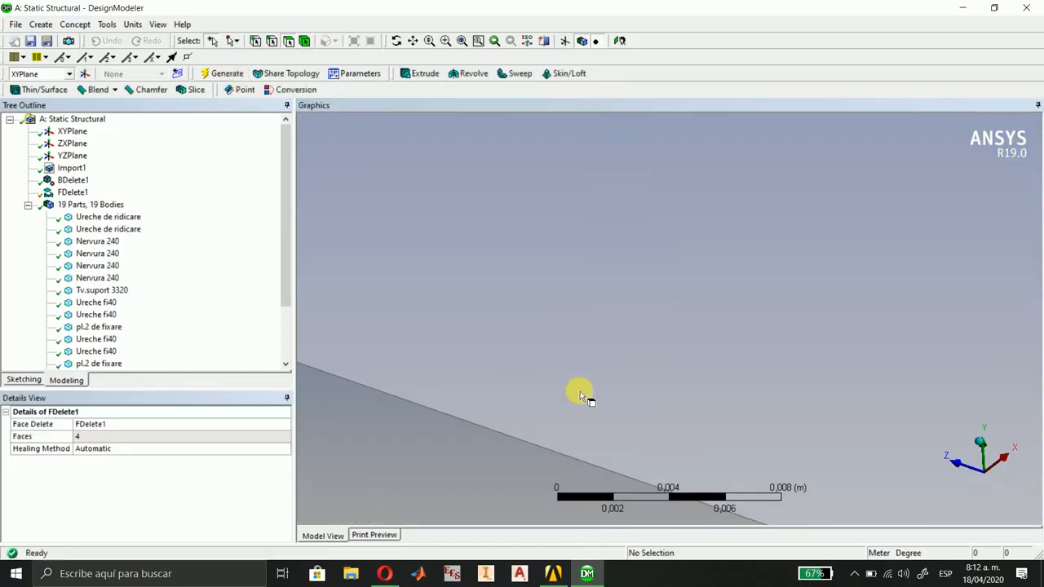
scroll(955, 443, "down", 6)
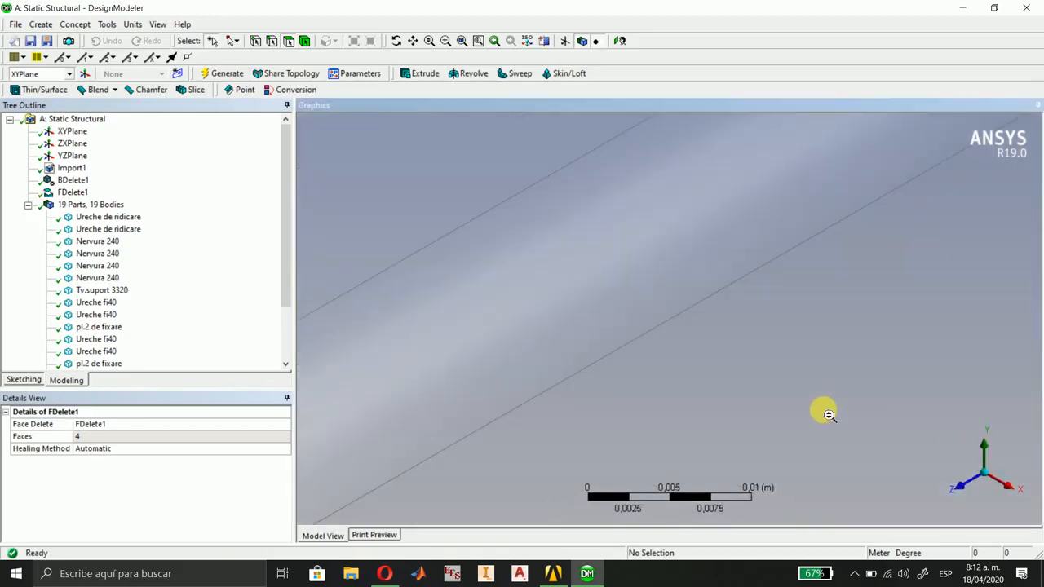
Use Face Delete to remove the four outer rounded faces running along the main beam's longitudinal corners, and generate the feature.
scroll(829, 415, "down", 5)
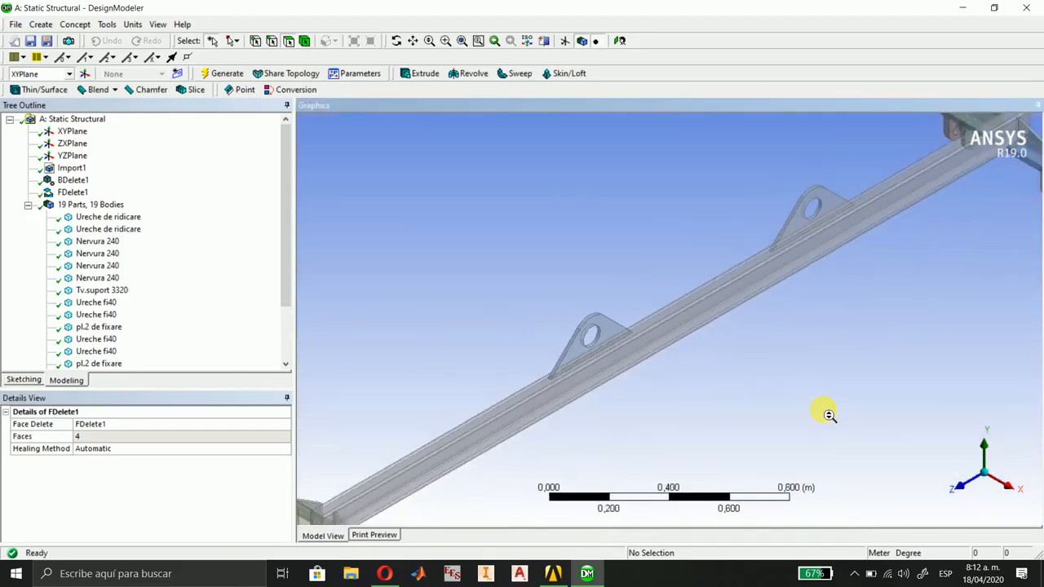
left_click(960, 484)
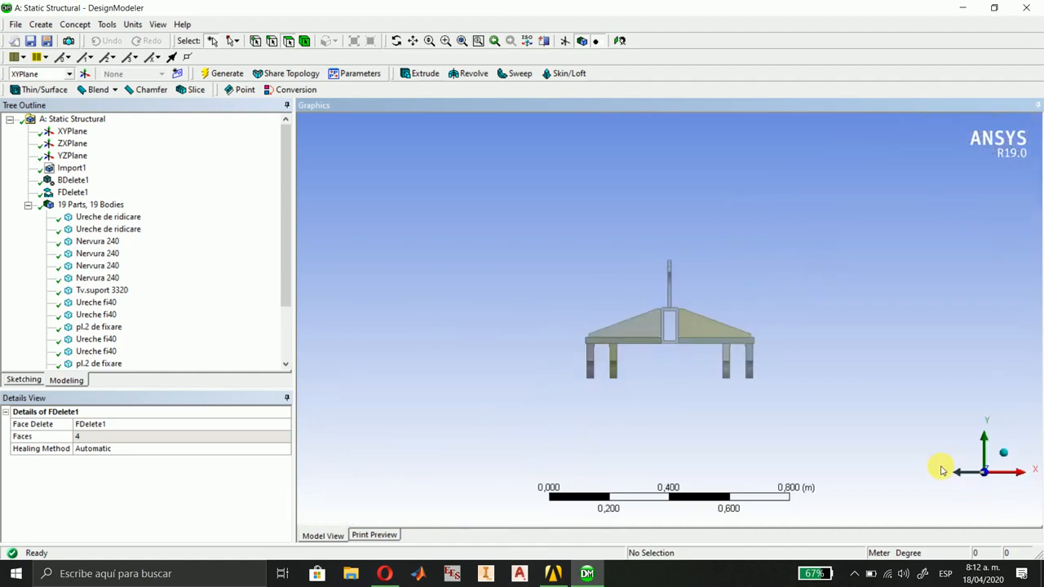
left_click_drag(566, 292, 777, 401)
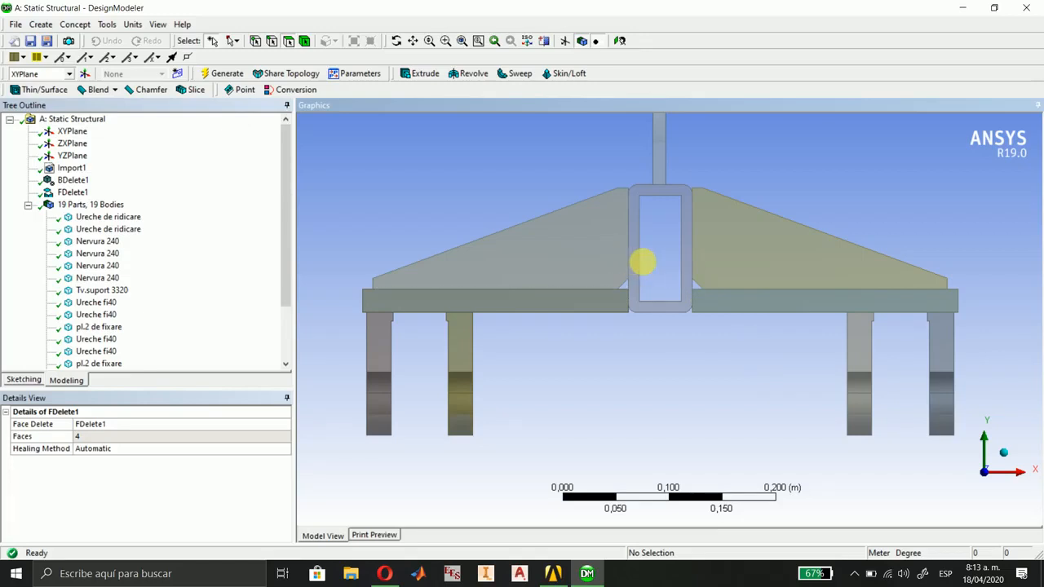
left_click(41, 26)
mouse_move(106, 261)
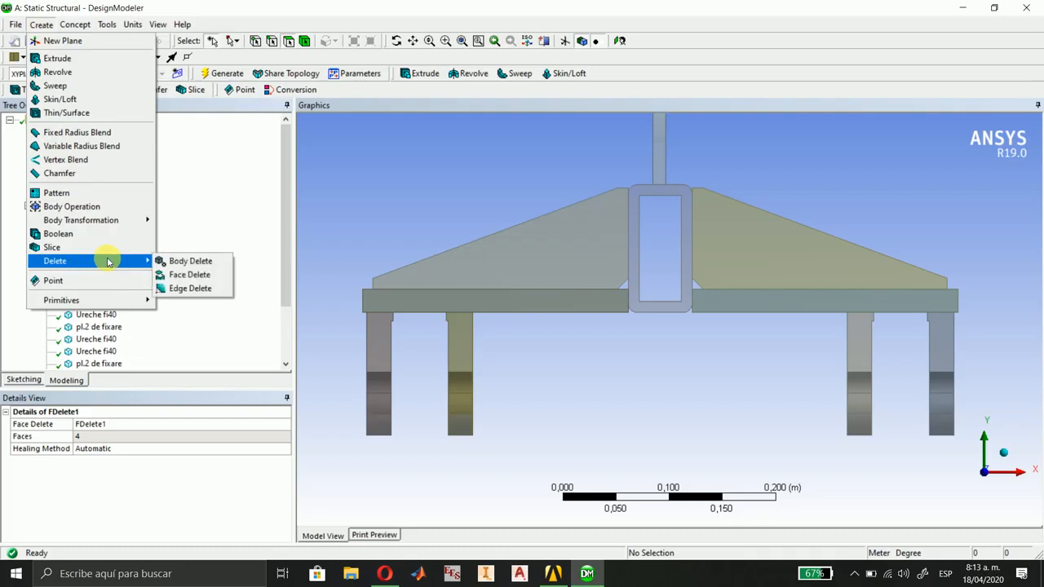
left_click(190, 274)
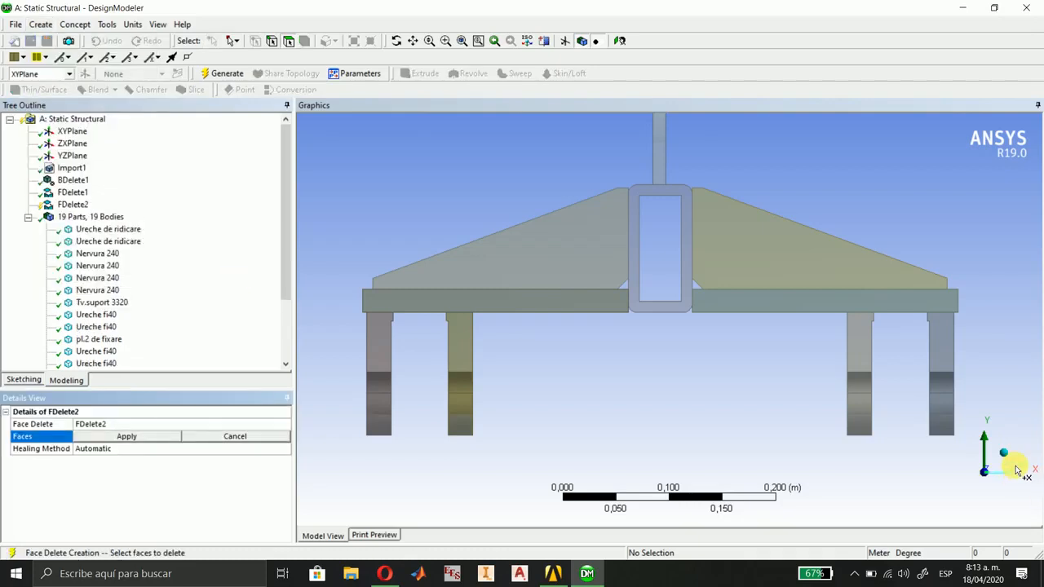
left_click(1011, 462)
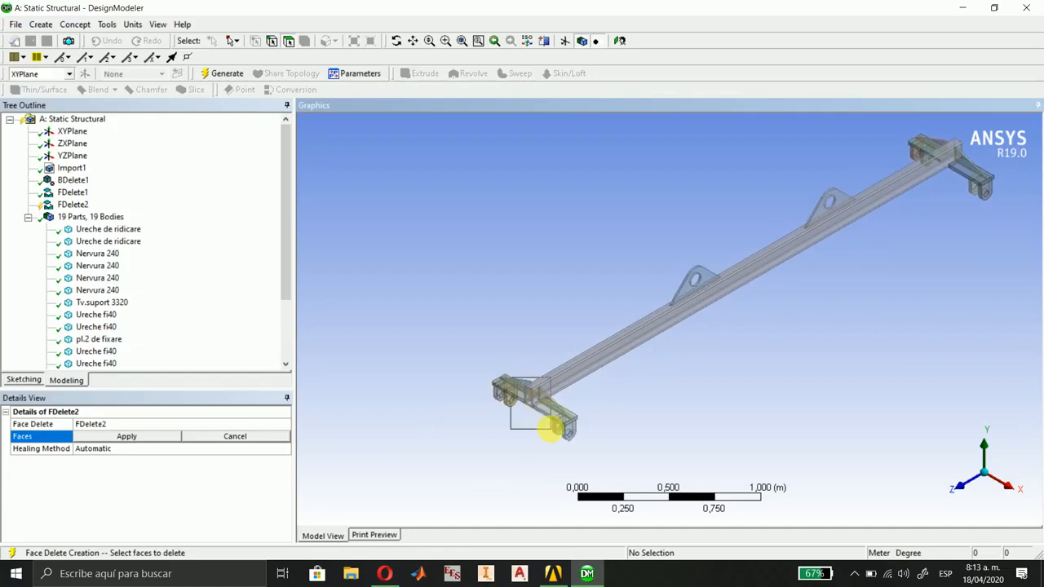
scroll(627, 331, "up", 5)
left_click(703, 205)
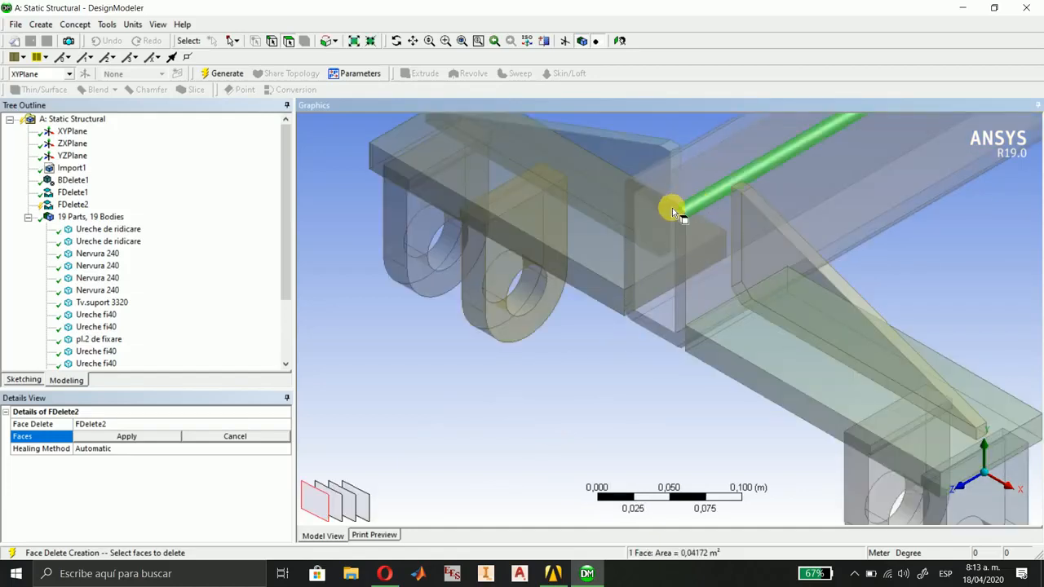
middle_click_drag(631, 240, 673, 226)
middle_click_drag(785, 179, 449, 303)
scroll(932, 356, "down", 4)
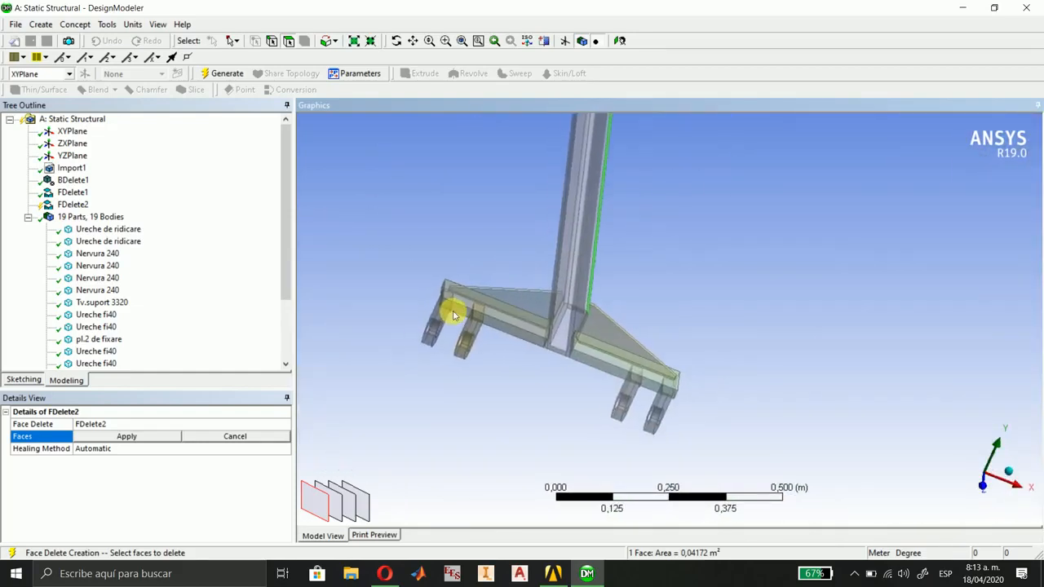
left_click(568, 296, "ctrl")
middle_click_drag(568, 296, 478, 540)
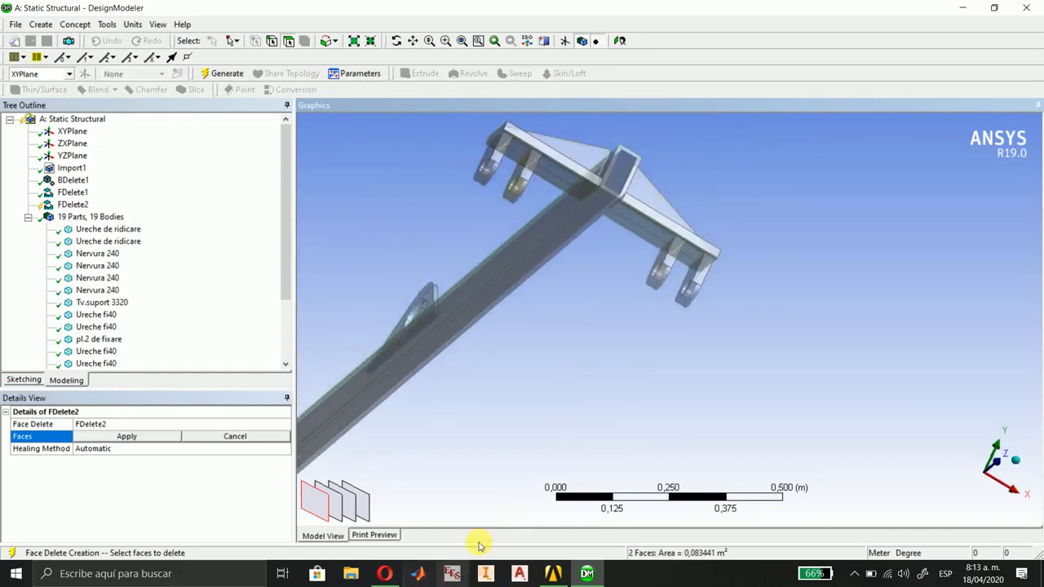
left_click(572, 217, "ctrl")
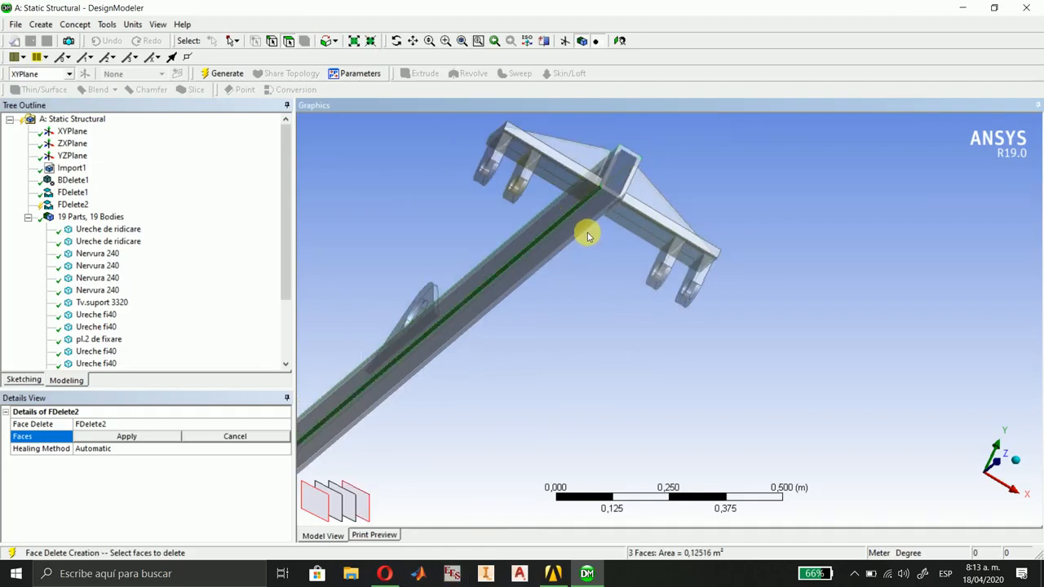
left_click(587, 235, "ctrl")
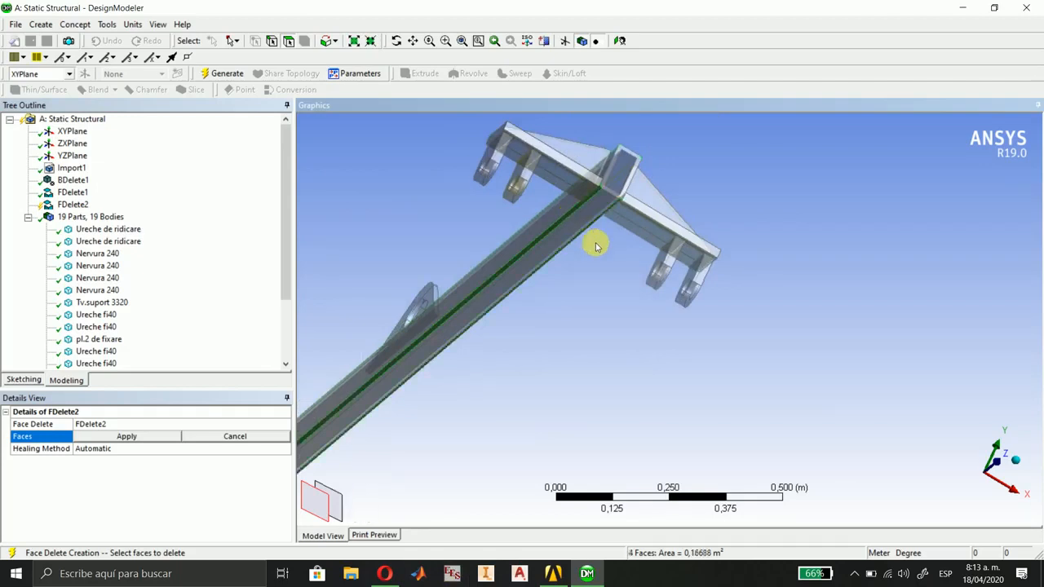
left_click(1019, 468)
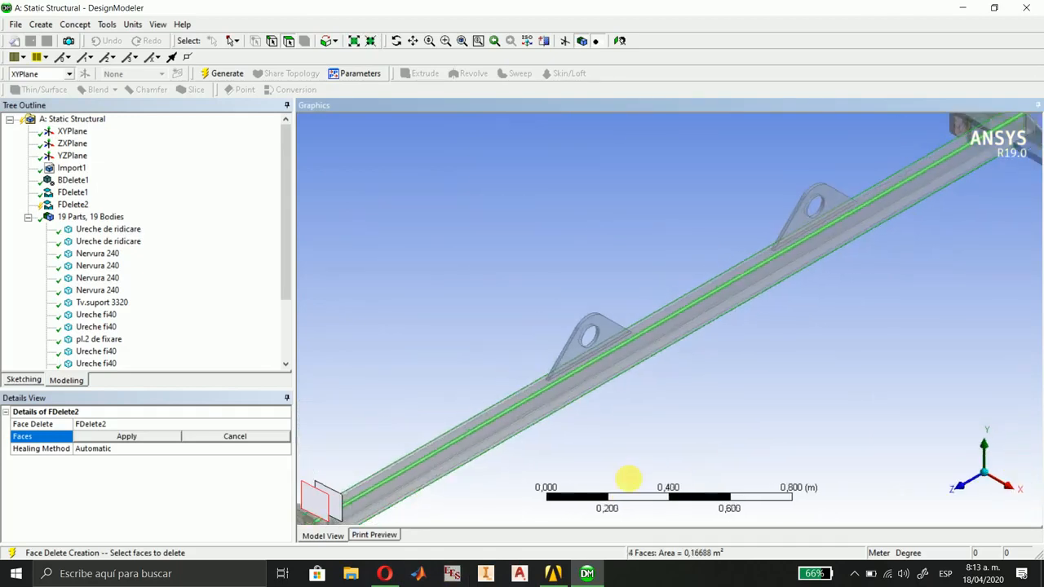
left_click(109, 436)
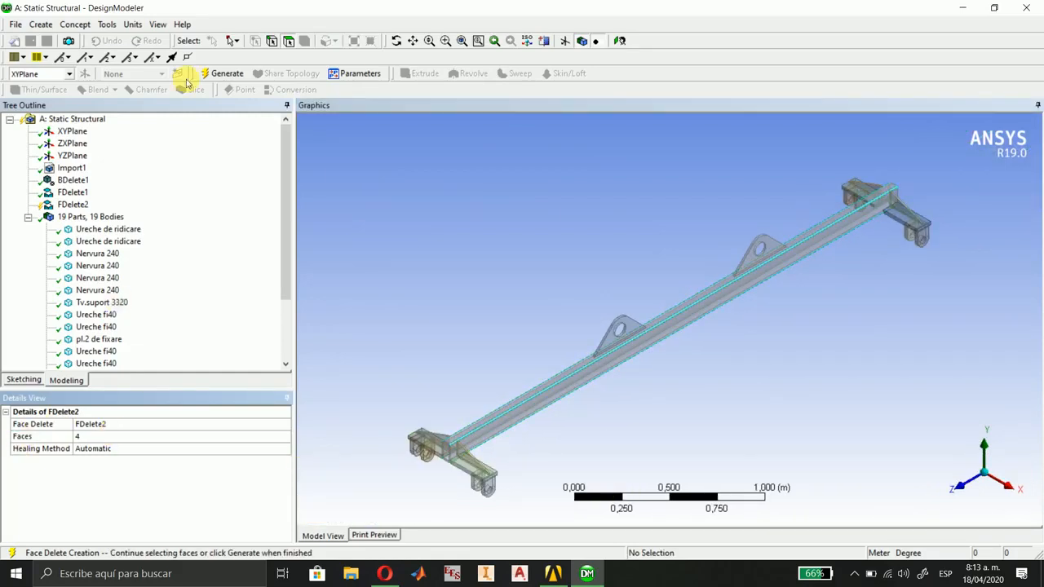
left_click(232, 77)
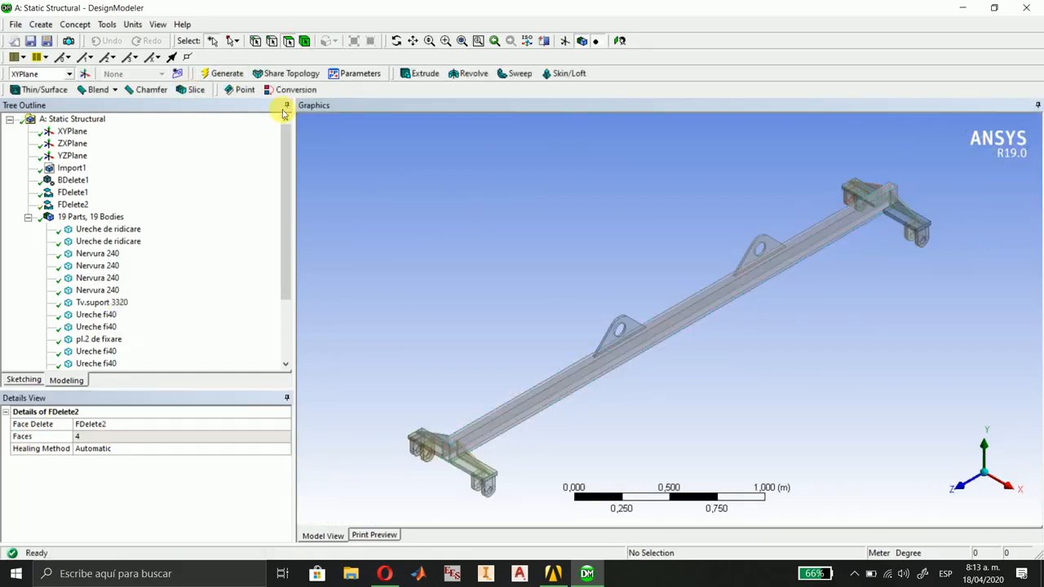
Examine the main beam's end profile along Z and the whole lifting beam in isometric view.
left_click(958, 486)
right_click_drag(602, 266, 742, 406)
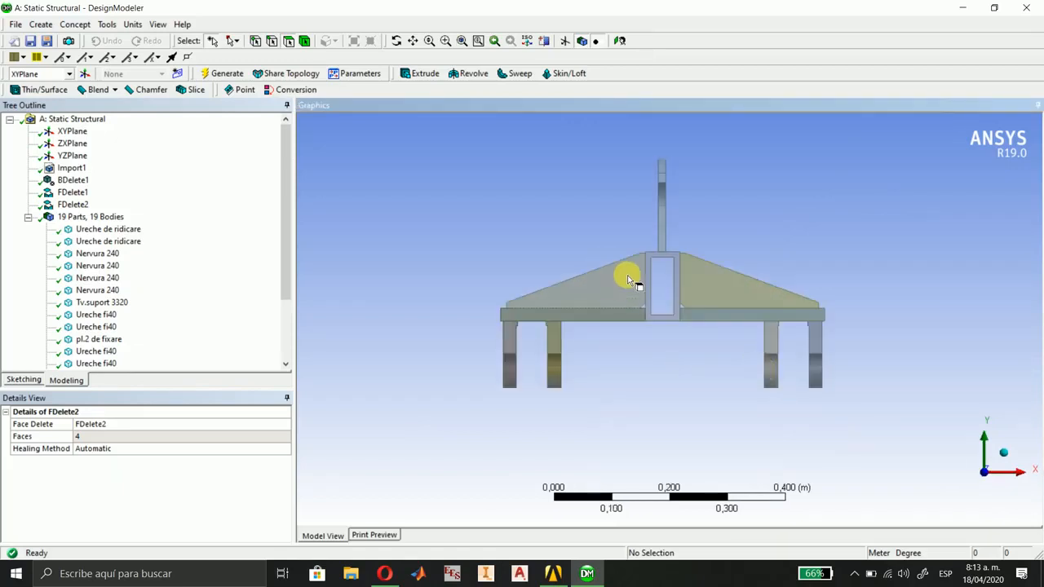
scroll(694, 286, "up", 1)
scroll(676, 285, "up", 2)
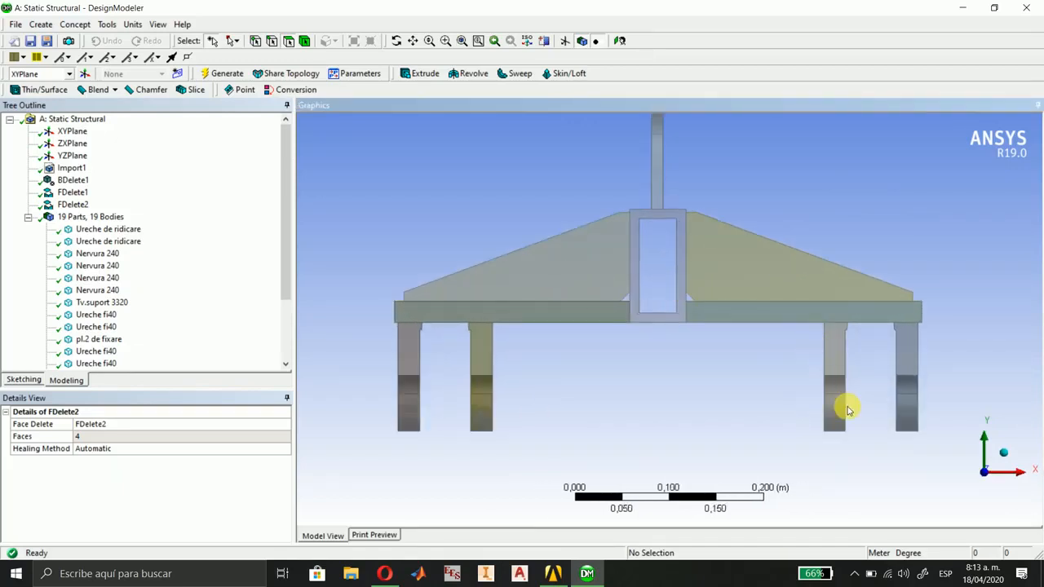
left_click(1009, 457)
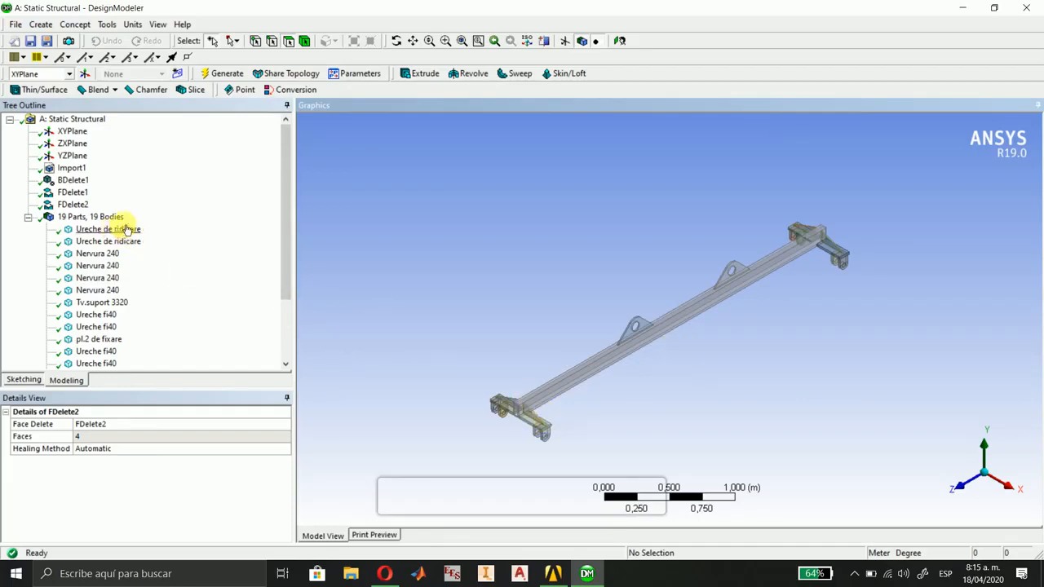
scroll(608, 426, "up", 4)
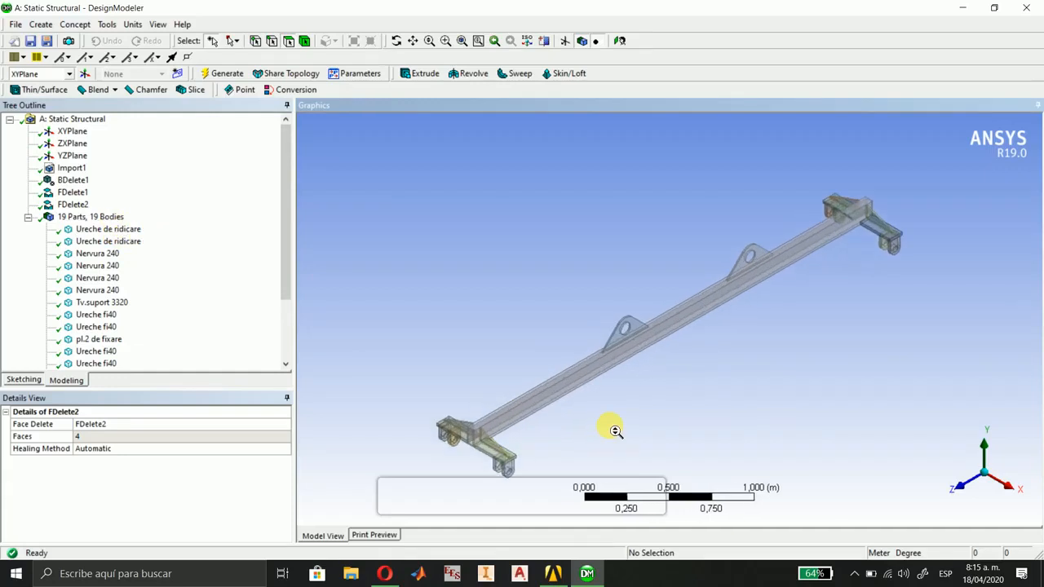
scroll(603, 398, "down", 2)
scroll(601, 396, "up", 2)
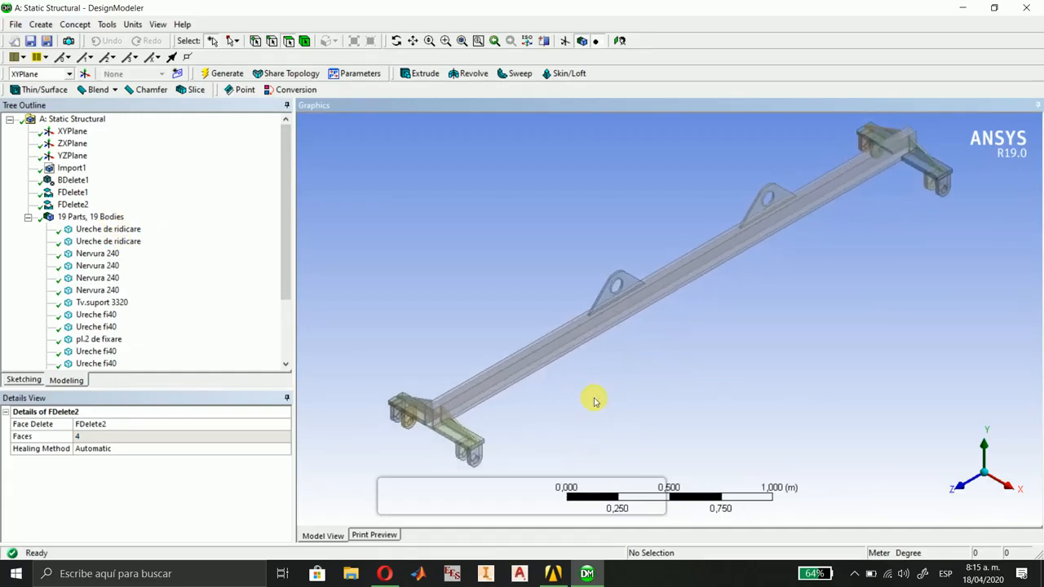
scroll(595, 397, "down", 1)
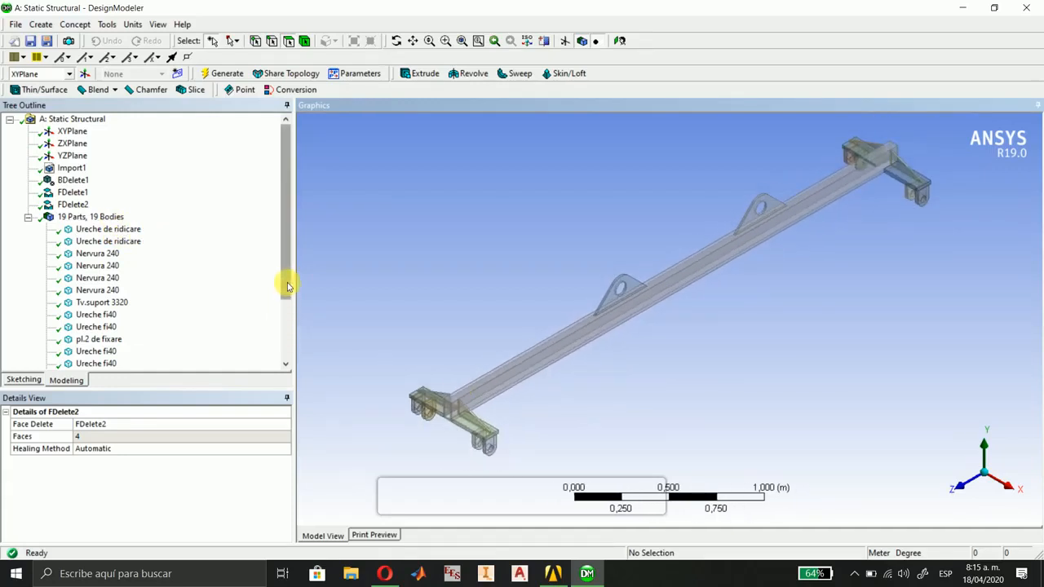
Form a new part from the +X bracket at the beam's +Z end: pl.2 de fixare, its two Ureche fi40 lugs and Nervura 240.
left_click_drag(287, 285, 286, 365)
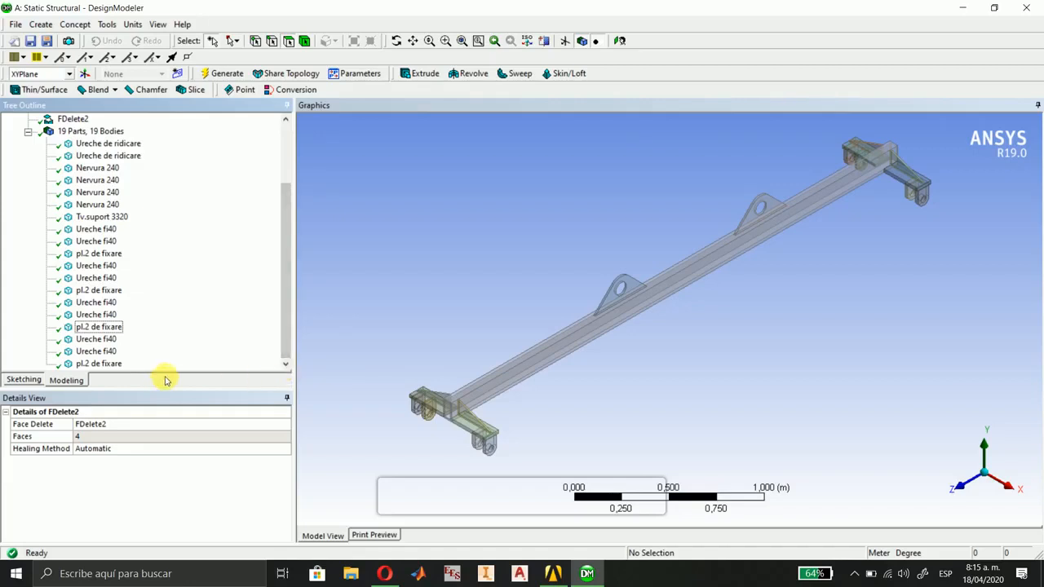
left_click(113, 365)
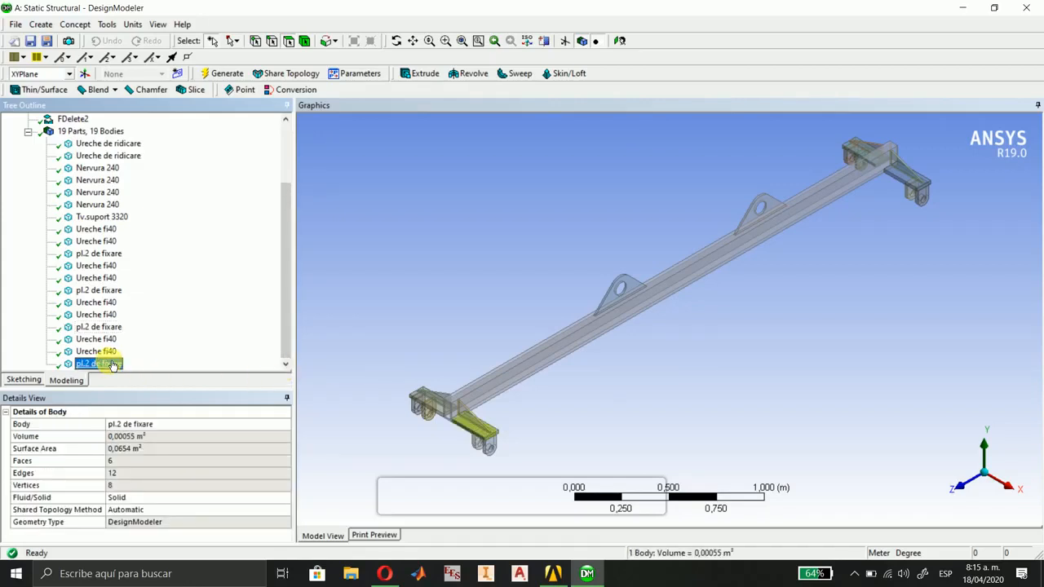
left_click(98, 351, "ctrl")
left_click(103, 338, "ctrl")
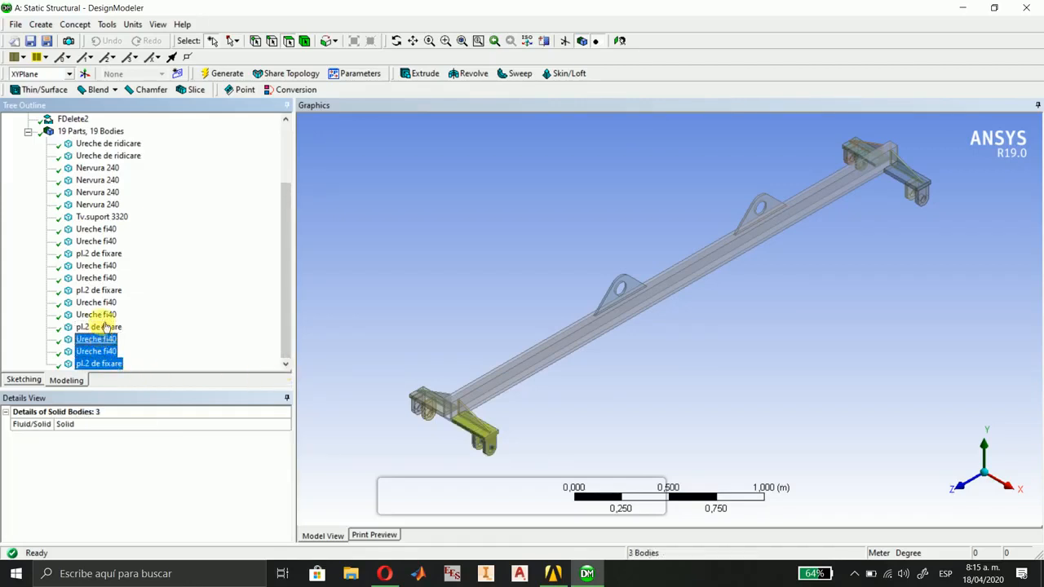
left_click(114, 206, "ctrl")
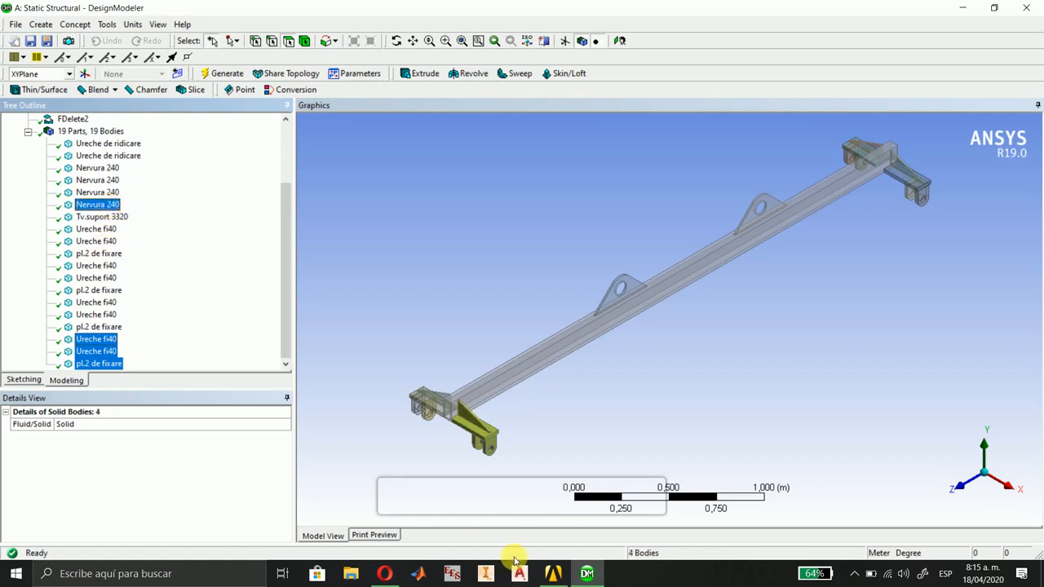
right_click_drag(432, 381, 522, 482)
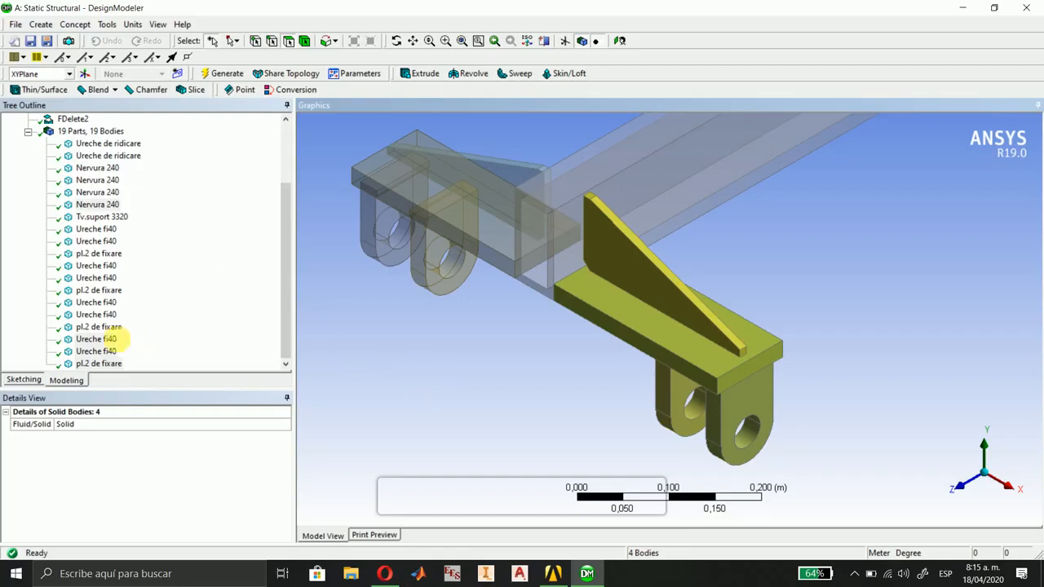
right_click(112, 344)
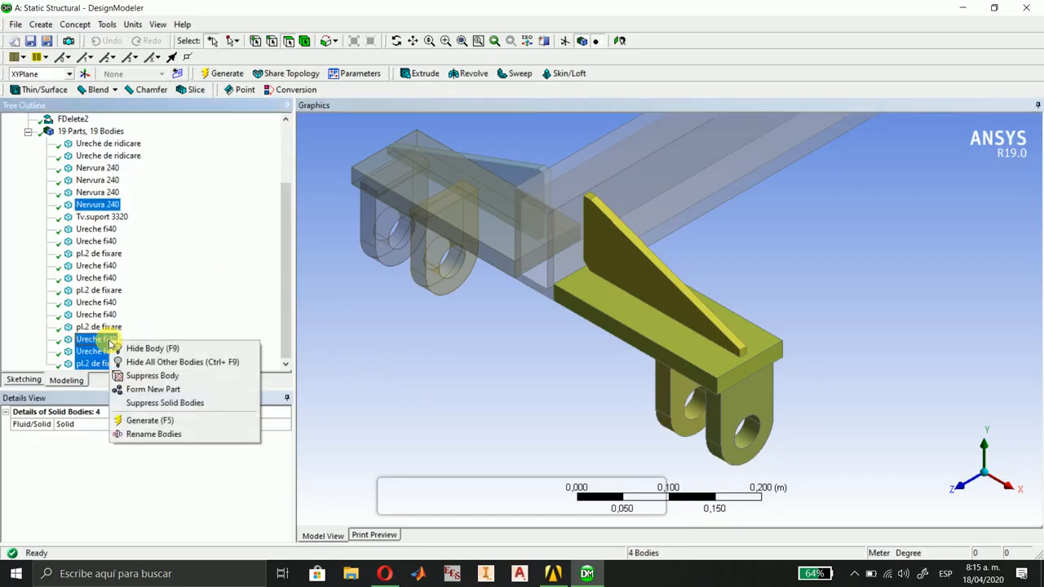
left_click(153, 389)
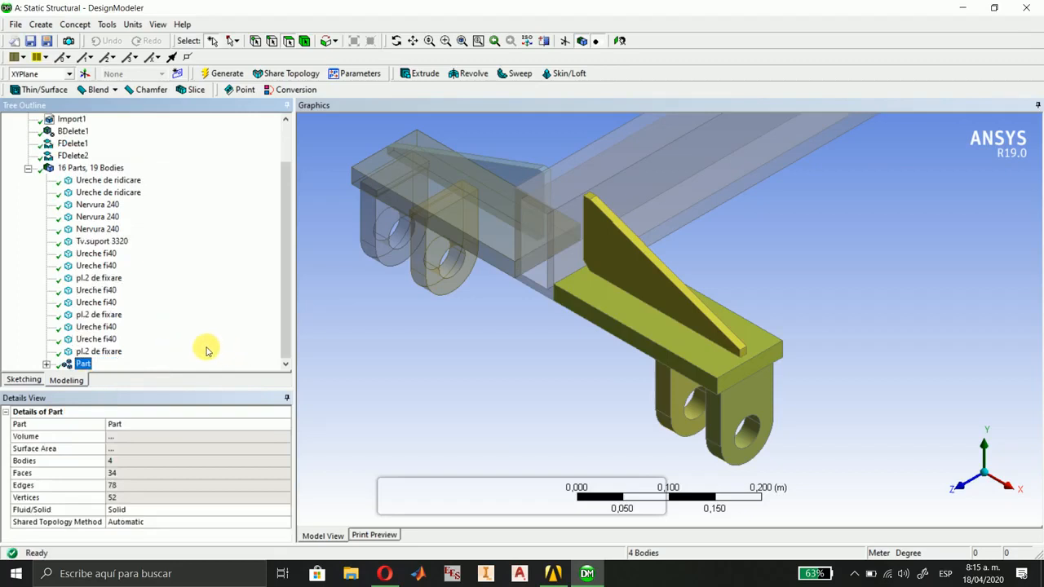
Form a new part from the -X bracket at the beam's +Z end: pl.2 de fixare, two Ureche fi40 and Nervura 240.
left_click(97, 339)
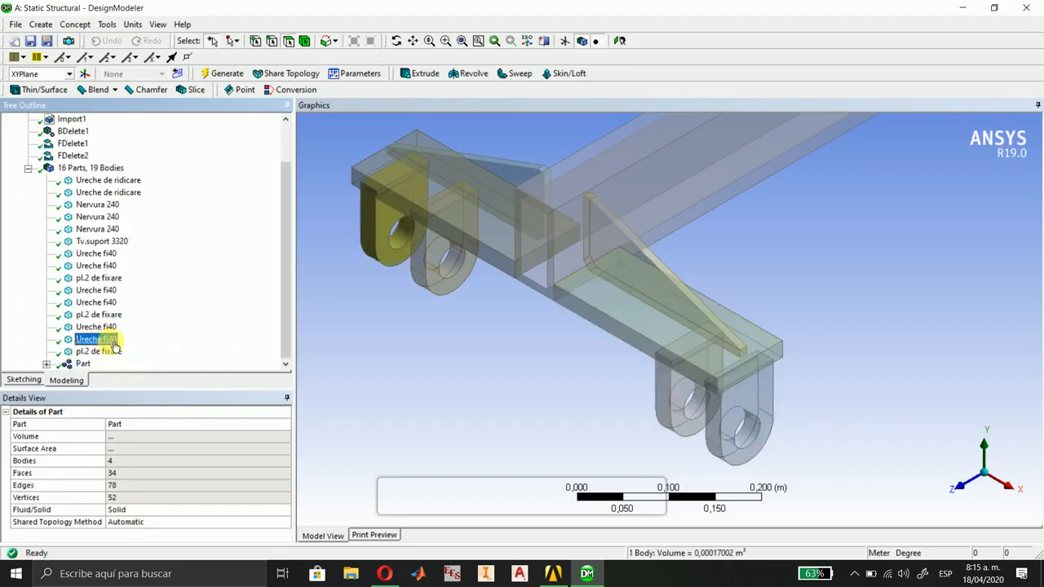
left_click(97, 350)
left_click(96, 338, "ctrl")
left_click(96, 326, "ctrl")
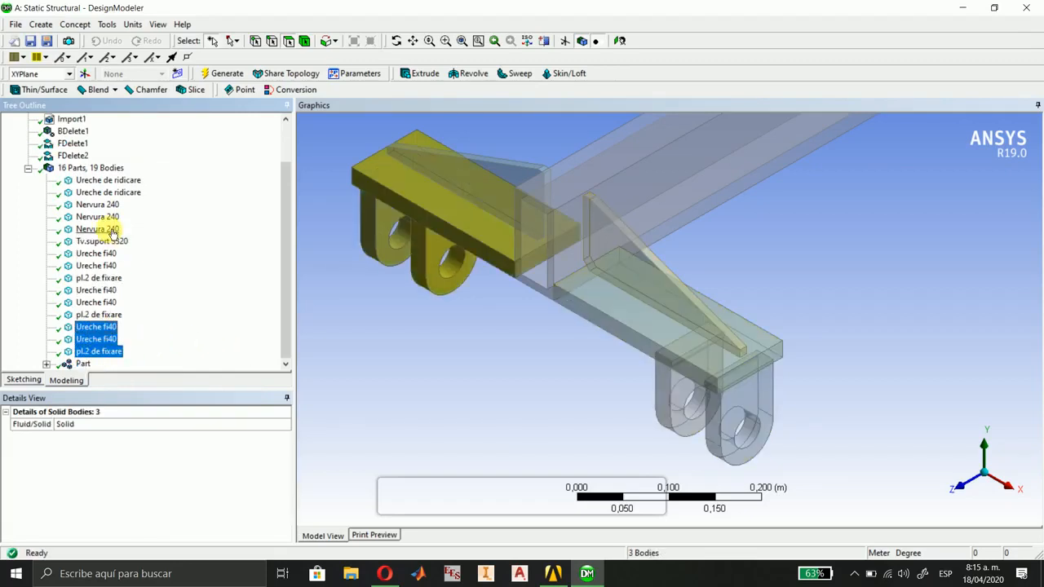
left_click(112, 229, "ctrl")
right_click(96, 331)
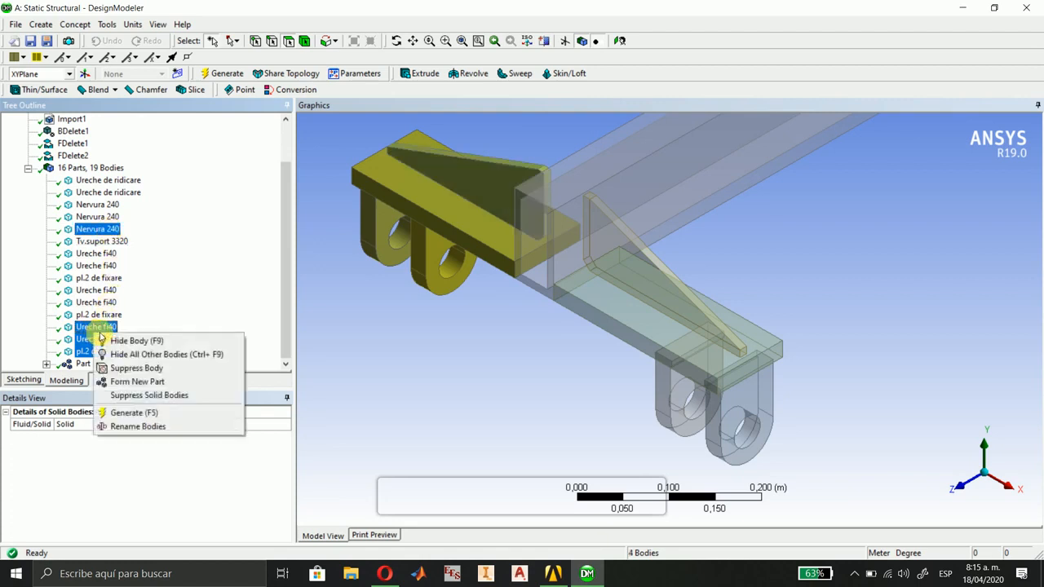
left_click(127, 382)
Form a new part from the -X bracket at the beam's -Z end: pl.2 de fixare, its two Ureche fi40 lugs and Nervura 240.
scroll(645, 233, "down", 5)
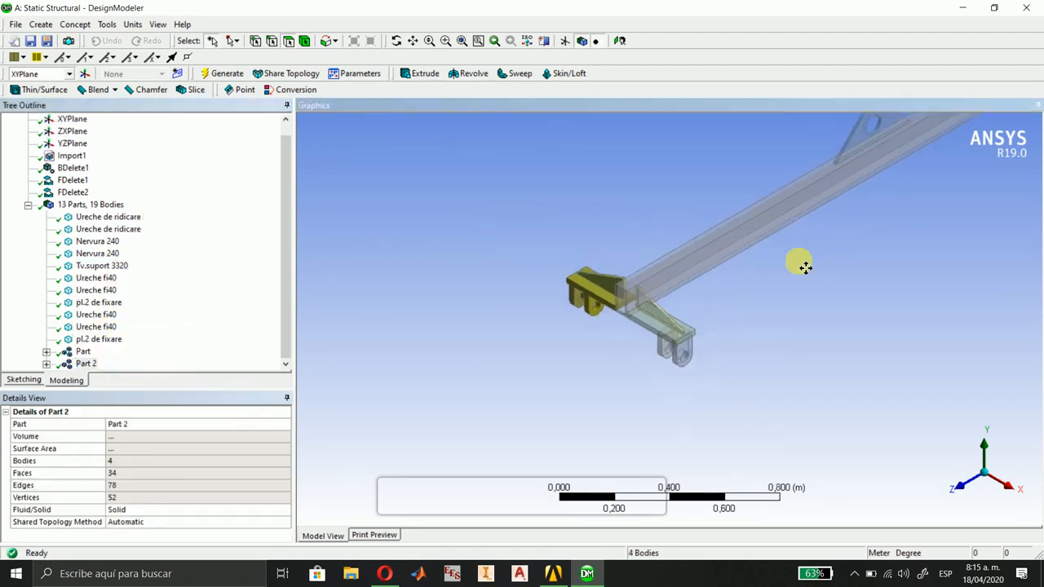
middle_click_drag(804, 266, 700, 220)
left_click_drag(707, 227, 810, 326)
left_click(110, 315)
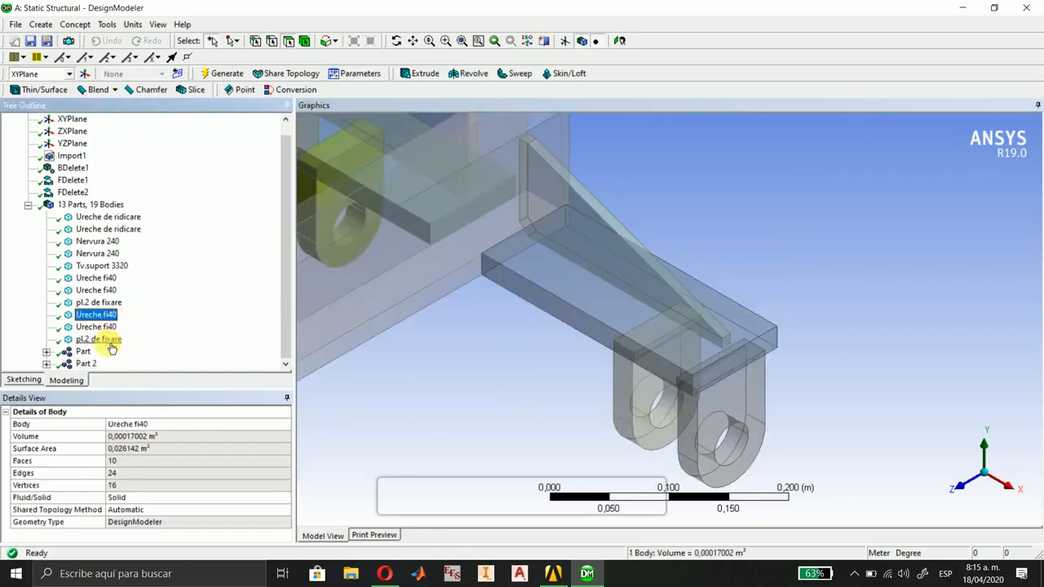
left_click(106, 339)
left_click(102, 327, "ctrl")
left_click(104, 316, "ctrl")
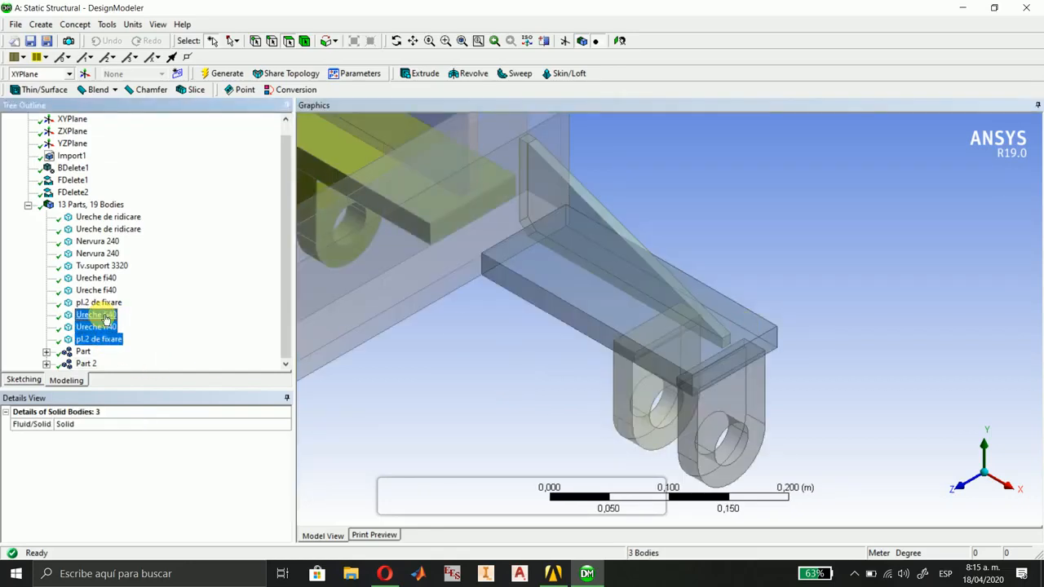
left_click(97, 254, "ctrl")
middle_click_drag(396, 261, 596, 457)
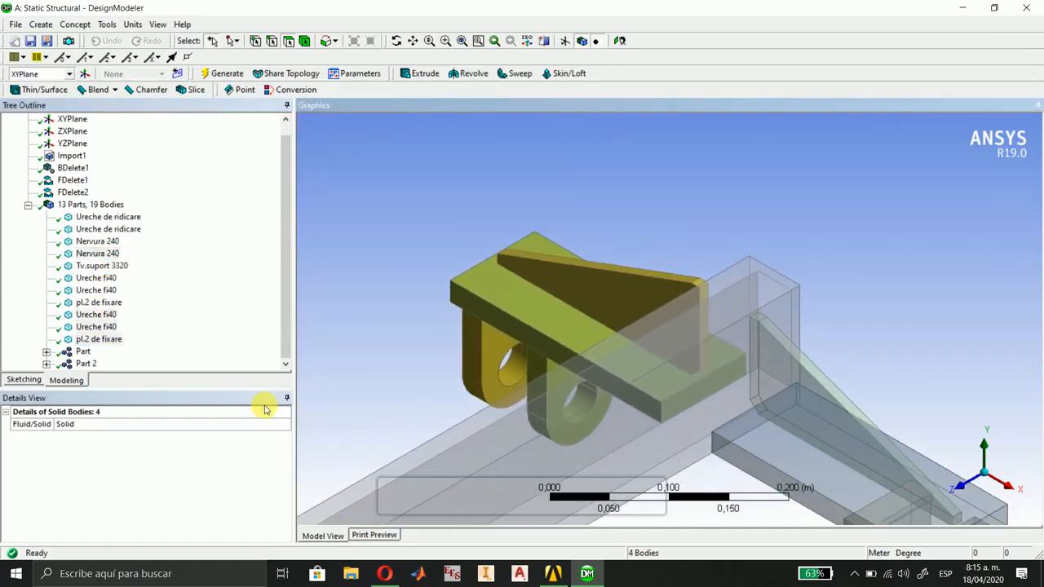
right_click(85, 317)
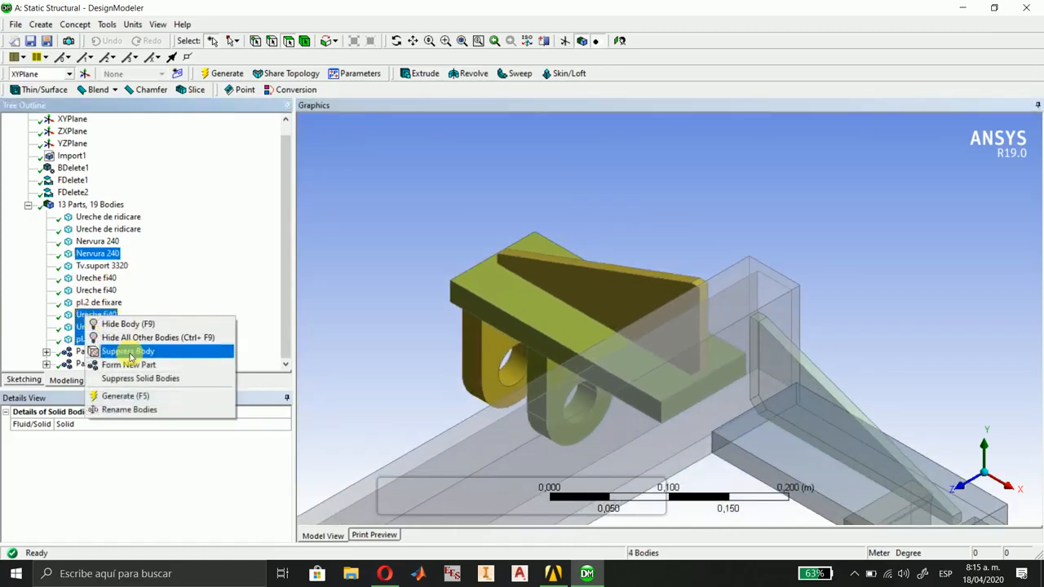
left_click(128, 364)
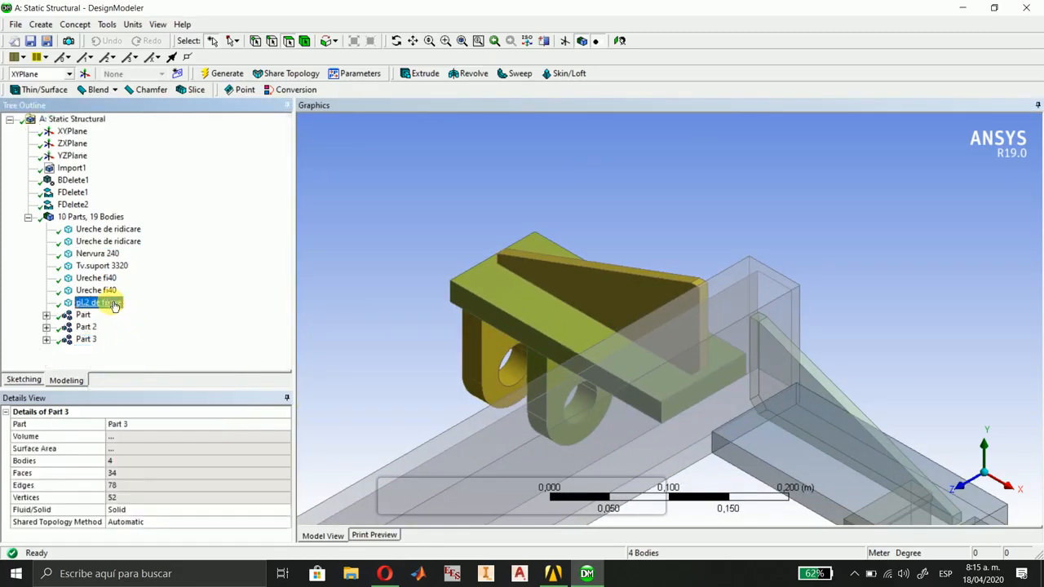
Form a new part from the +X bracket at the beam's -Z end: pl.2 de fixare, two Ureche fi40 and Nervura 240.
left_click(114, 303)
middle_click_drag(640, 412, 420, 281)
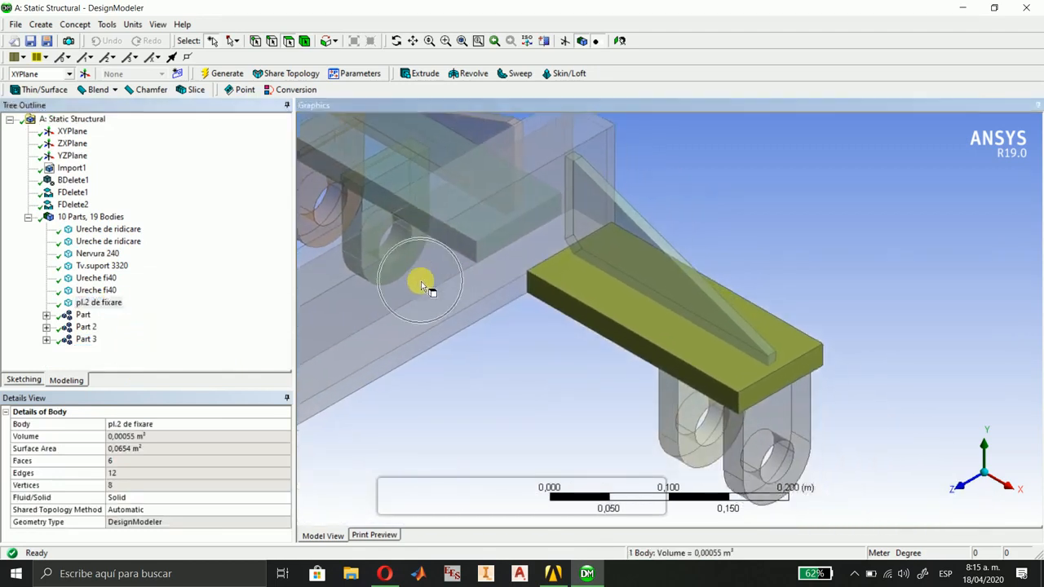
left_click(90, 303)
left_click(94, 290, "ctrl")
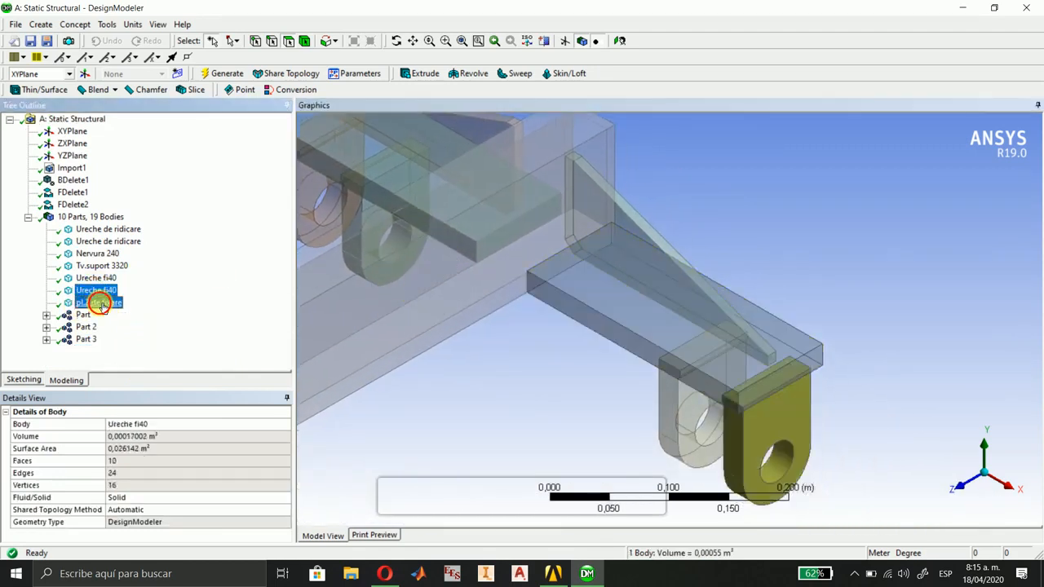
left_click(99, 278, "ctrl")
left_click(100, 253, "ctrl")
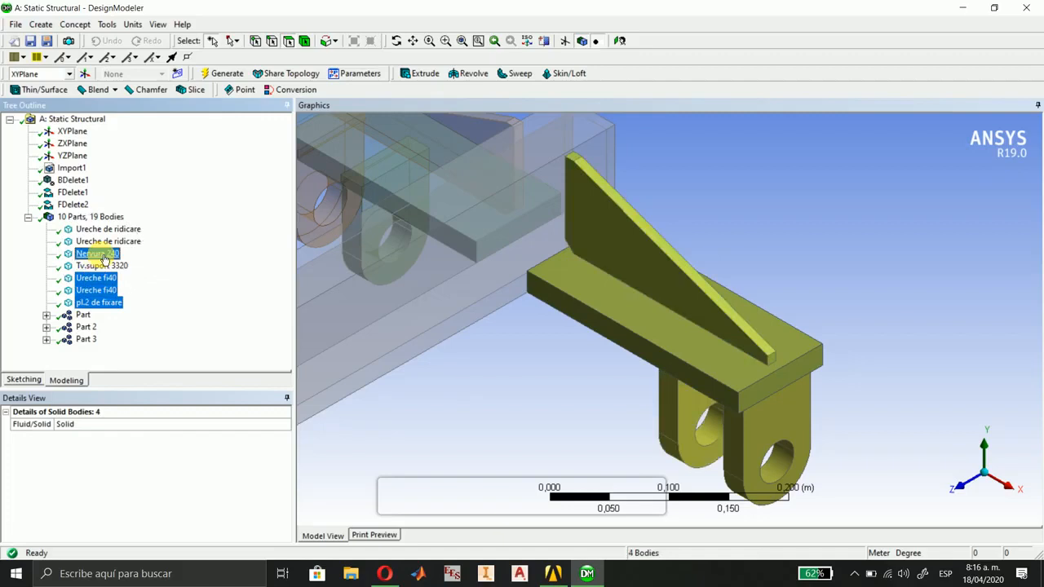
right_click(104, 259)
left_click(161, 303)
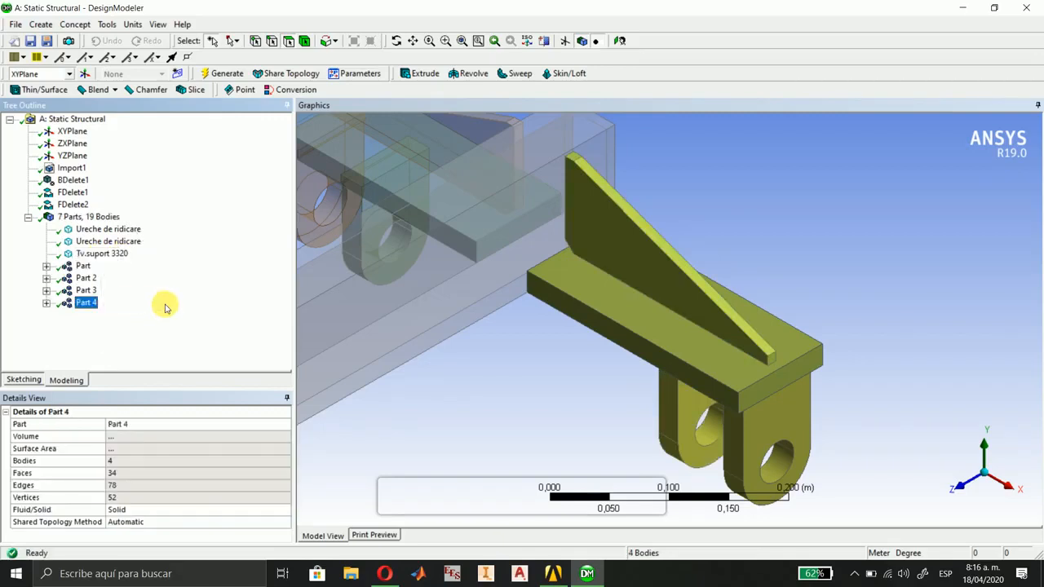
Close DesignModeler and open the Static Structural system's Model in Mechanical.
scroll(600, 445, "down", 5)
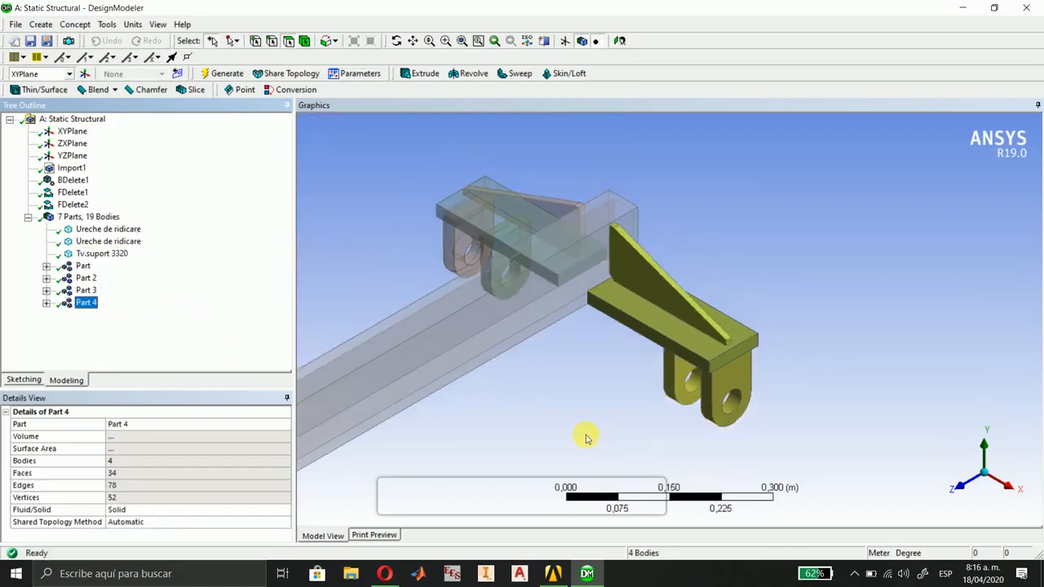
middle_click_drag(445, 472, 803, 298, "ctrl")
scroll(734, 351, "down", 5)
middle_click_drag(681, 393, 717, 351, "ctrl")
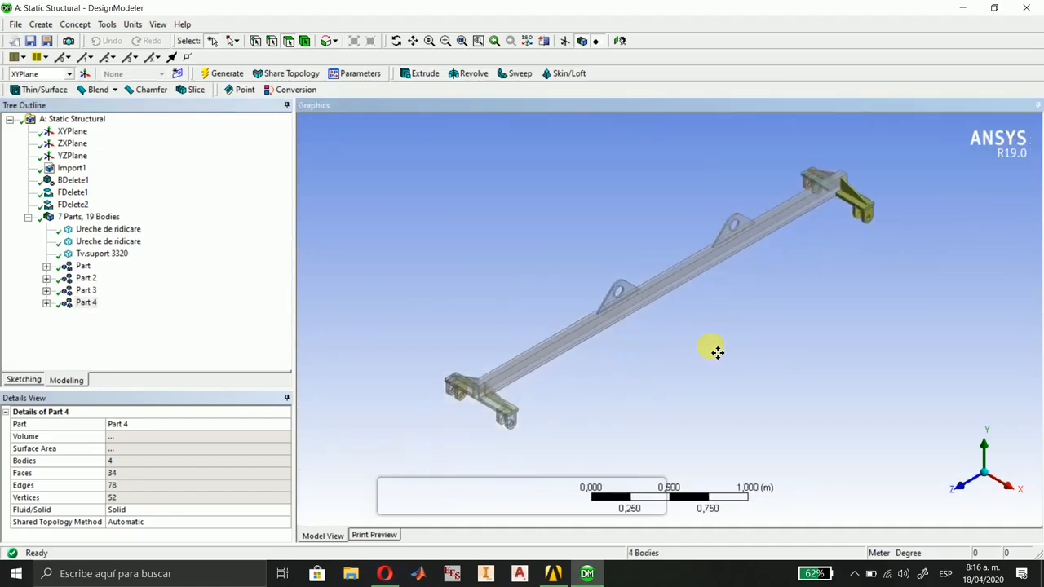
scroll(710, 351, "up", 2)
scroll(709, 351, "down", 1)
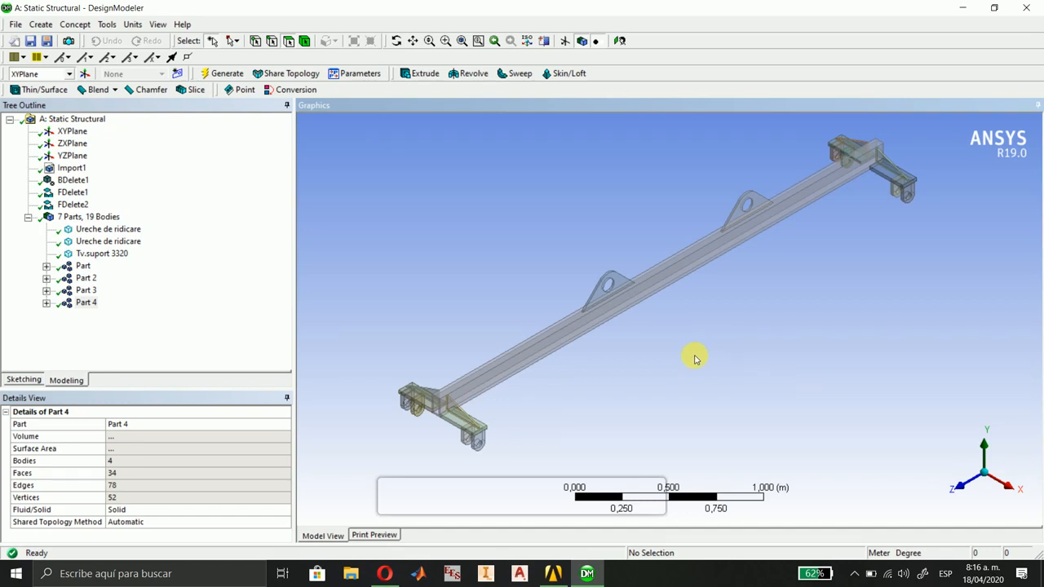
left_click(1027, 10)
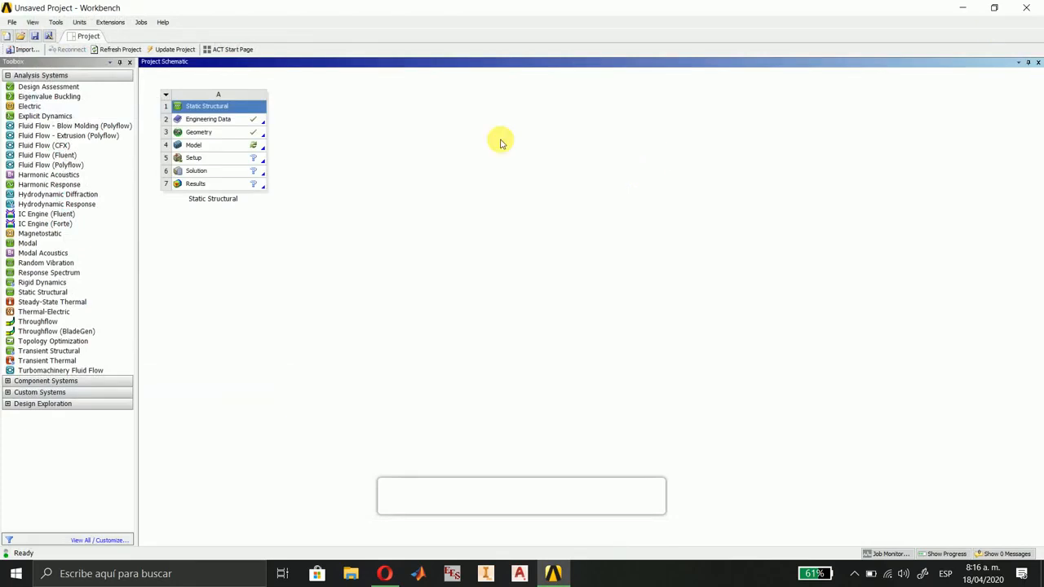
double_click(208, 147)
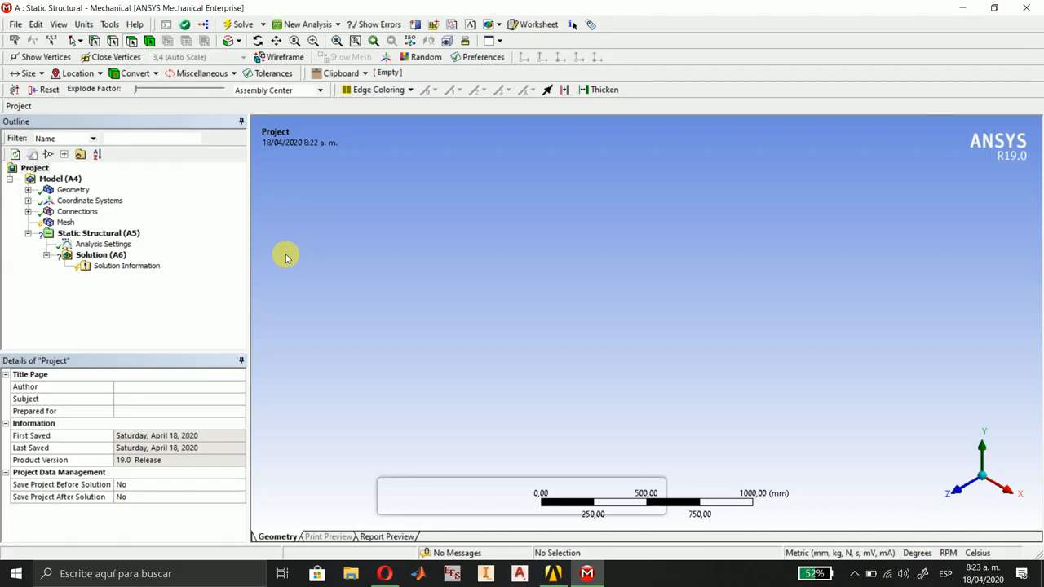
Examine the parts listed under Geometry and the beam's coordinate system along X and in isometric view.
left_click(72, 191)
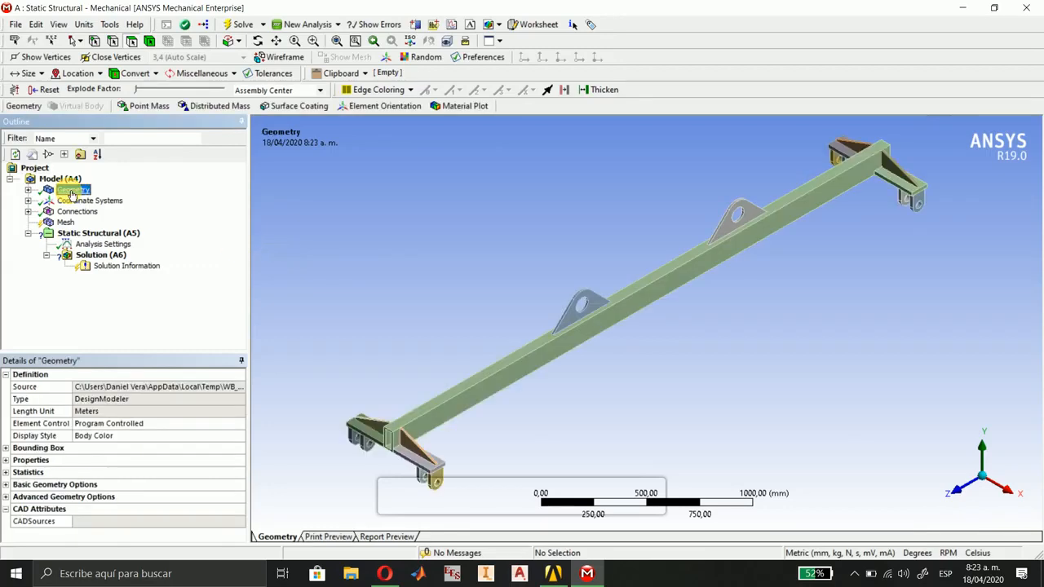
left_click(28, 189)
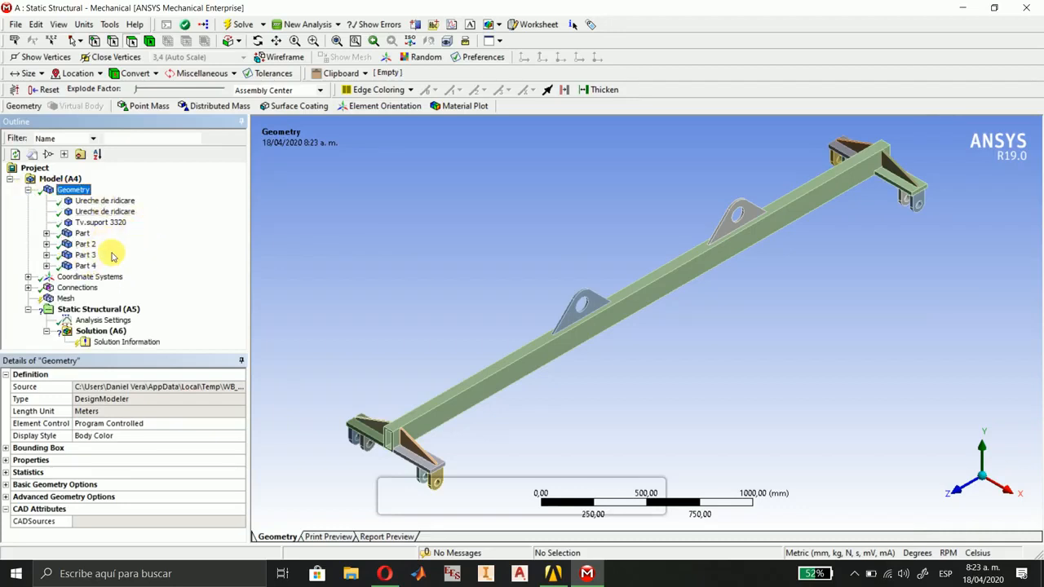
left_click(28, 190)
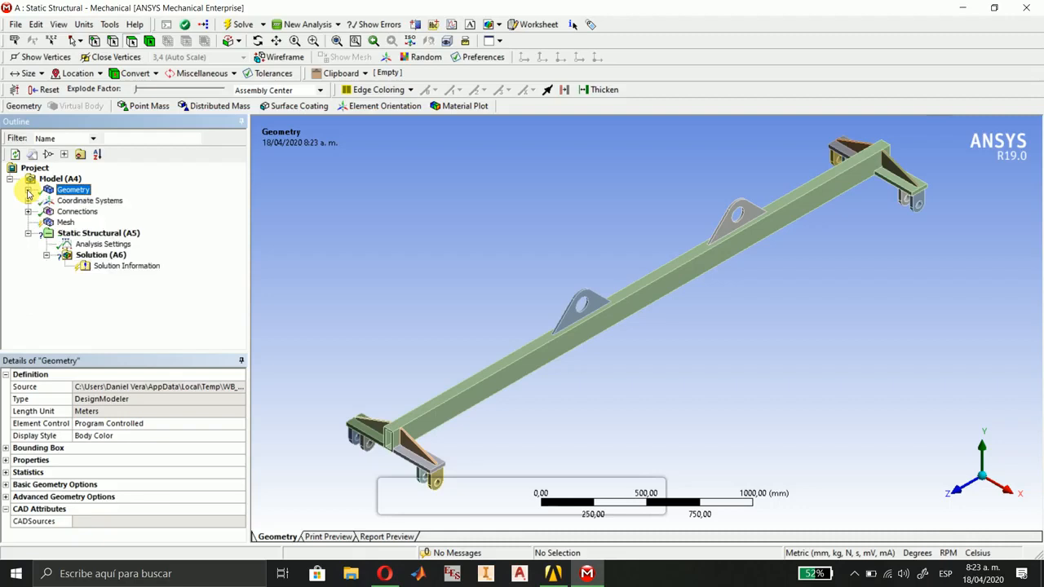
left_click(59, 201)
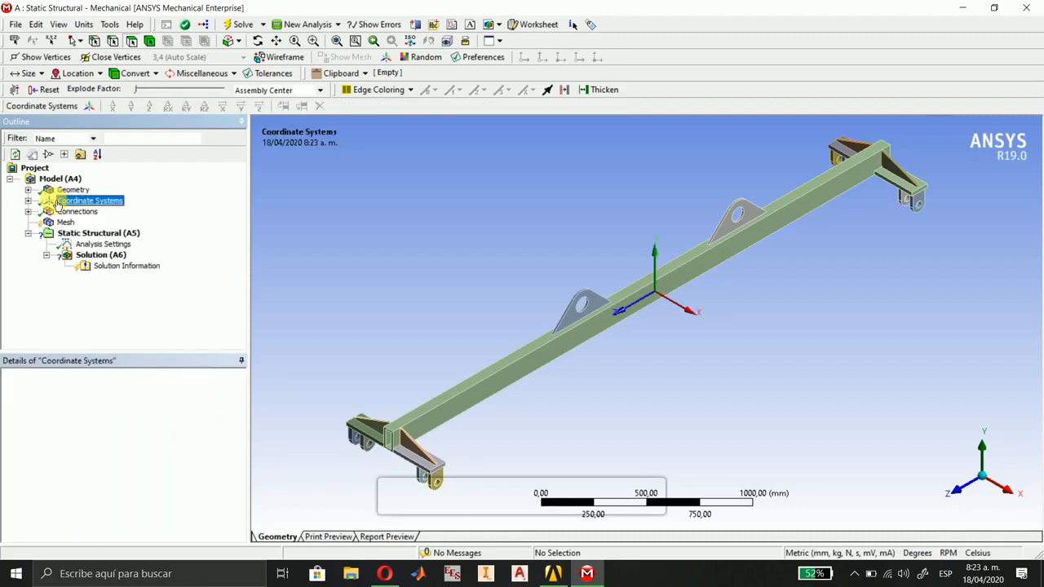
left_click(1011, 504)
middle_click_drag(861, 415, 573, 419, "ctrl")
scroll(589, 419, "down", 1)
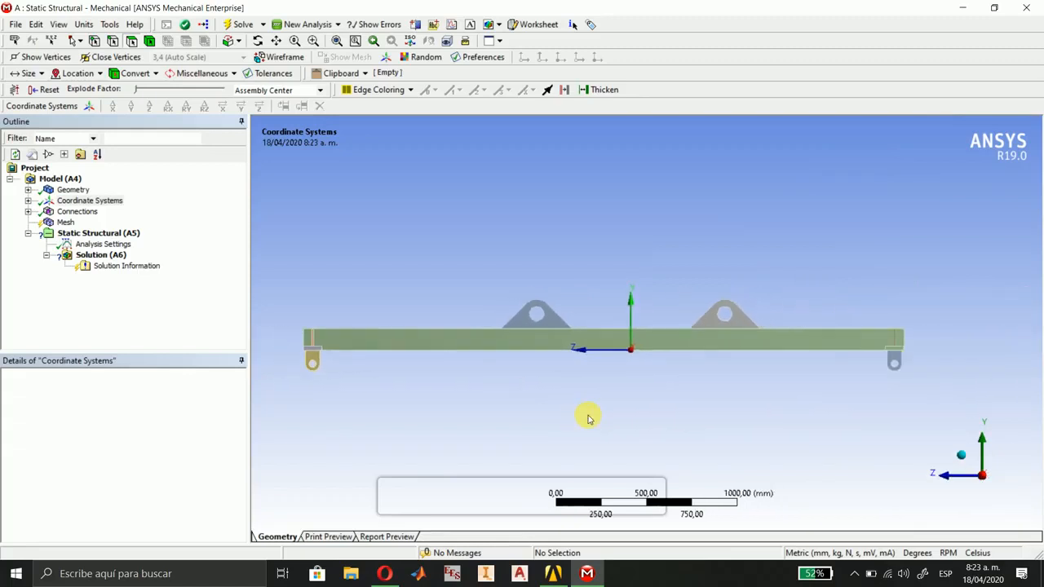
left_click(962, 465)
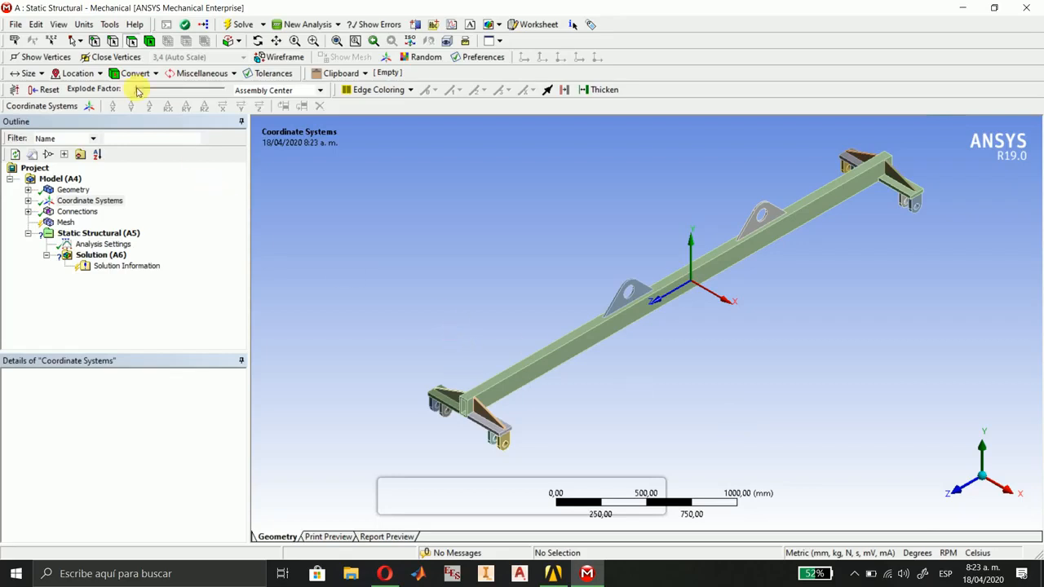
Insert a new coordinate system and pick both lugs' hole faces on the +X bracket at the +Z end for its origin geometry.
left_click(90, 109)
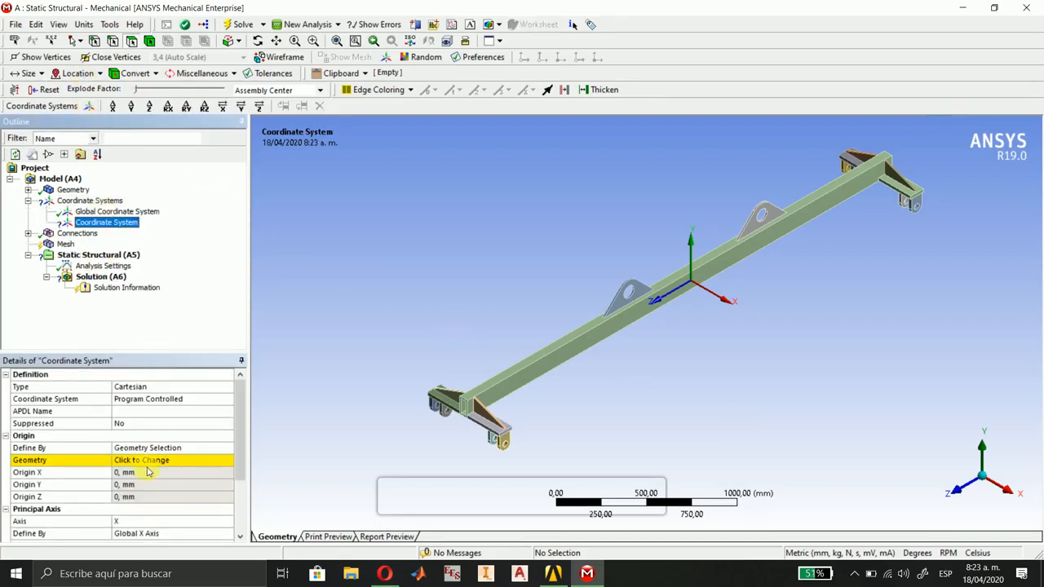
left_click(132, 461)
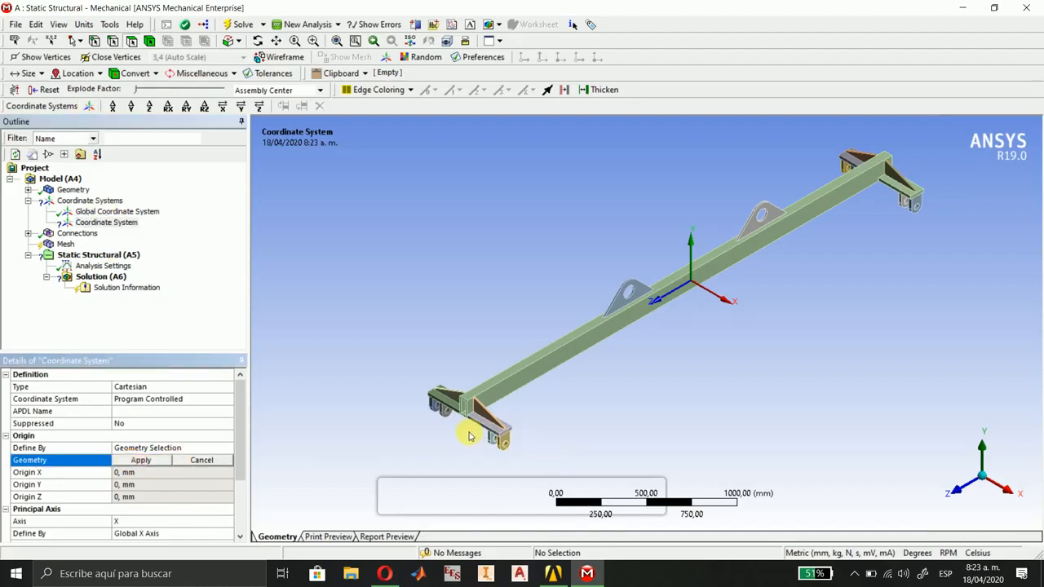
mouse_move(482, 429)
middle_mouse_down()
mouse_move(503, 422)
mouse_move(481, 427)
middle_mouse_up()
right_click_drag(478, 425, 527, 467)
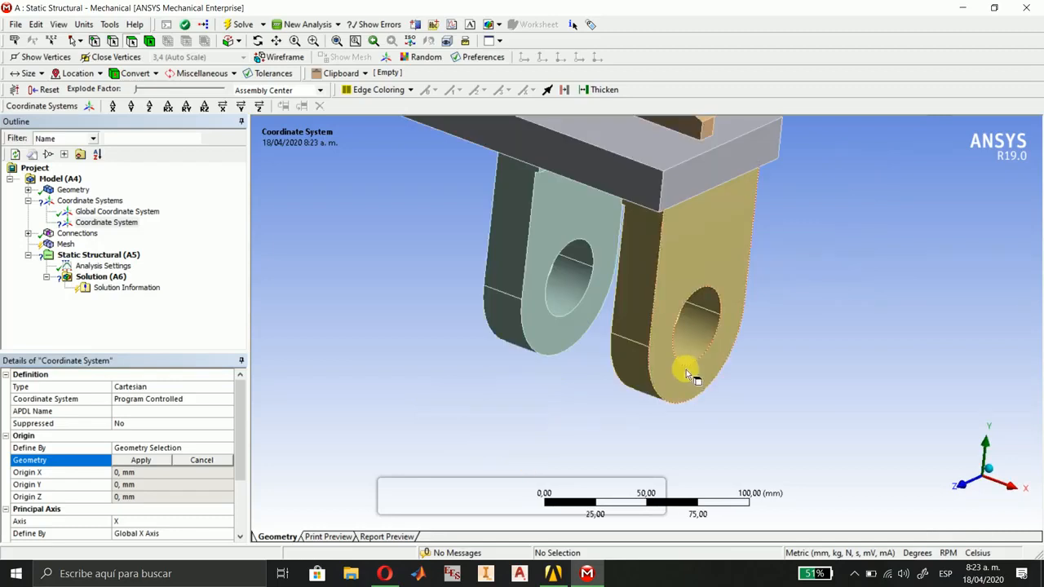
left_click(698, 334)
left_click(710, 307, "ctrl")
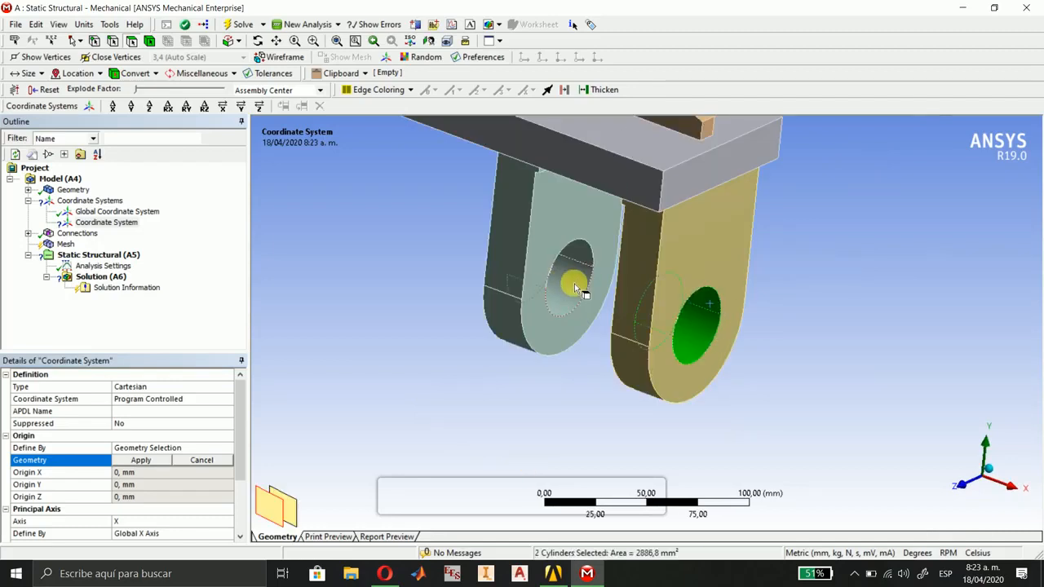
left_click(572, 283, "ctrl")
left_click(577, 260, "ctrl")
Add the hole faces of both lugs on the -X bracket at the +Z end to the origin geometry selection.
scroll(414, 290, "down", 3)
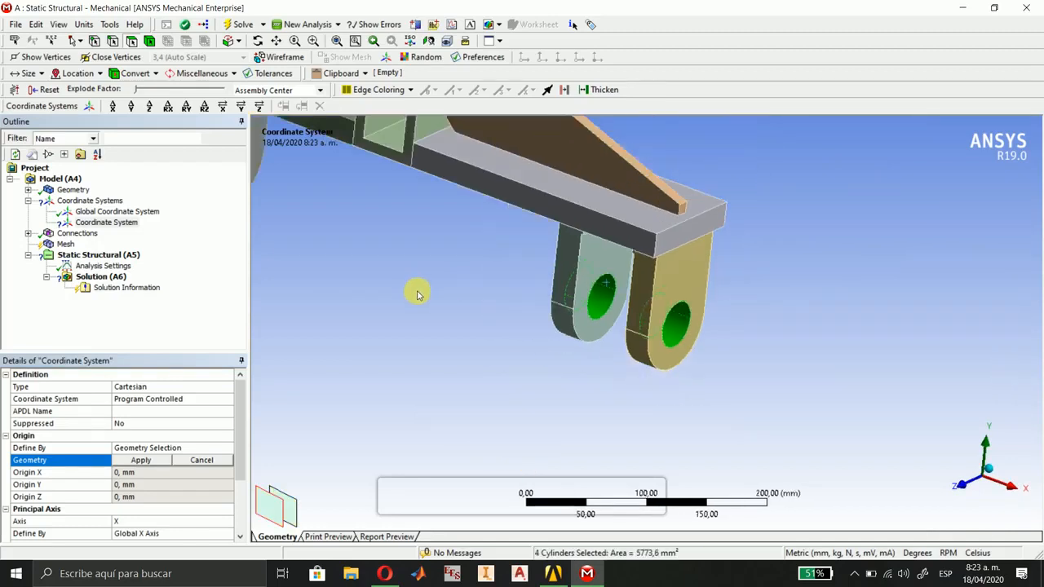
middle_click_drag(406, 286, 678, 417, "ctrl")
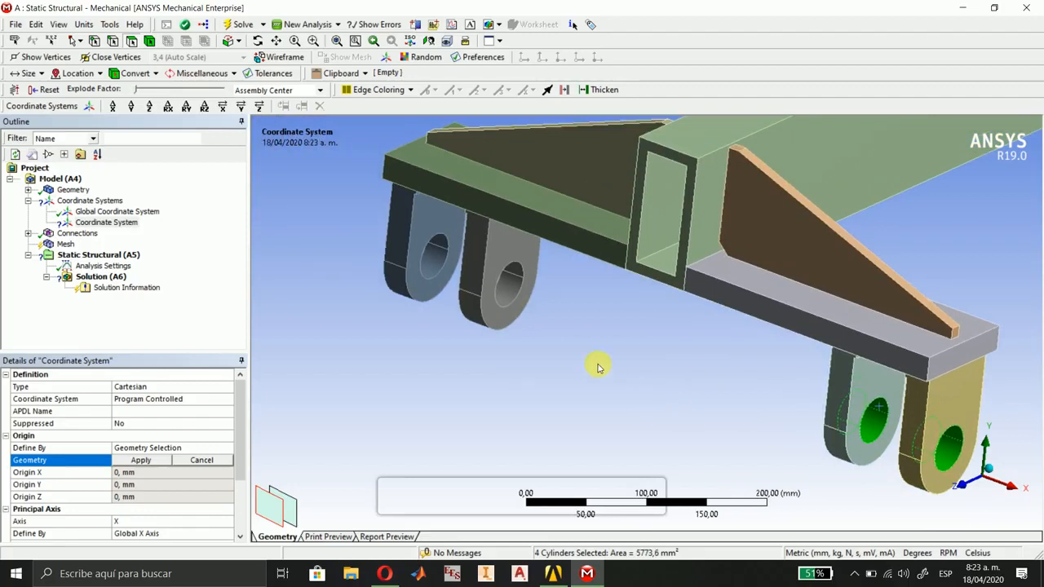
left_click(503, 281, "ctrl")
left_click(514, 272, "ctrl")
left_click(434, 268, "ctrl")
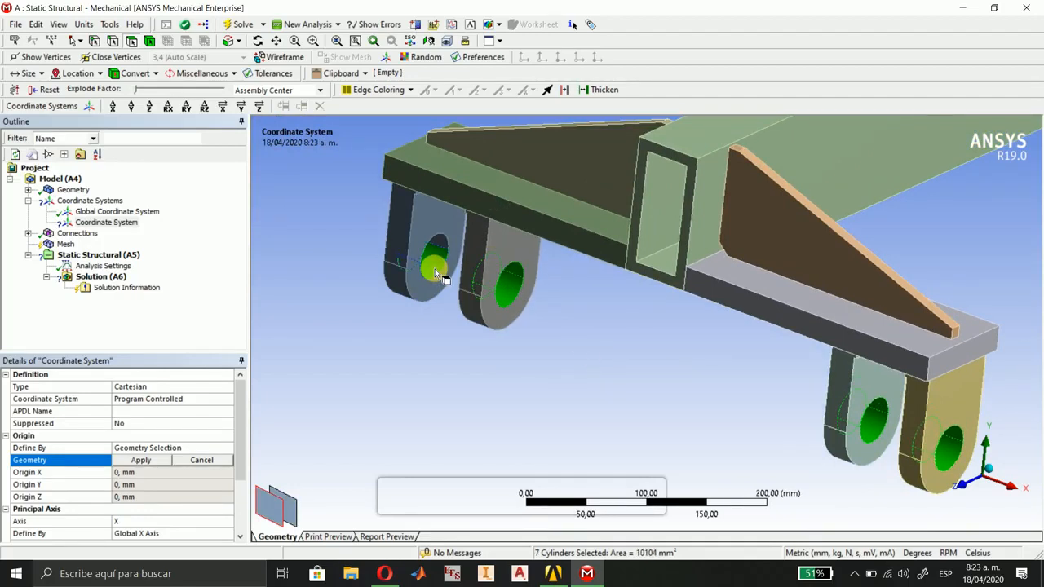
left_click(442, 247, "ctrl")
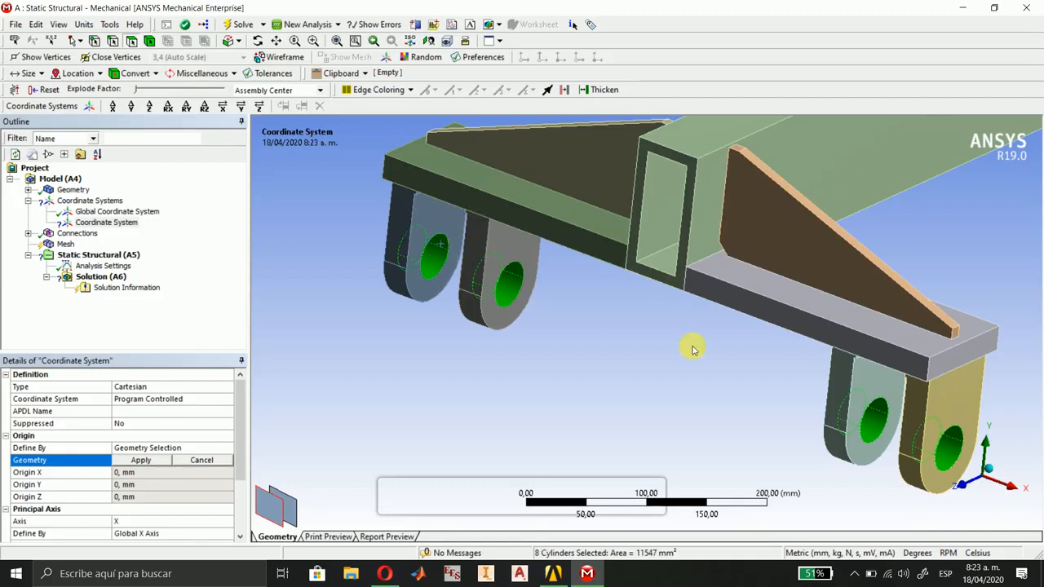
Add the hole faces of both lugs on the +X bracket at the -Z end to the origin geometry selection.
scroll(692, 344, "down", 5)
middle_click_drag(888, 283, 408, 421, "ctrl")
middle_click_drag(846, 251, 521, 420, "ctrl")
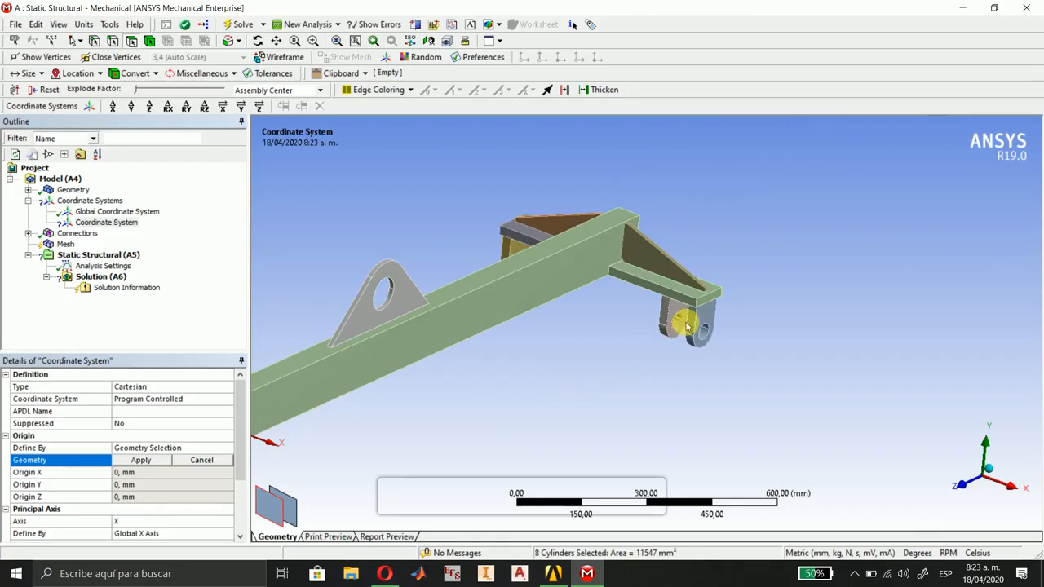
right_click_drag(653, 307, 724, 361)
left_click(787, 328, "ctrl")
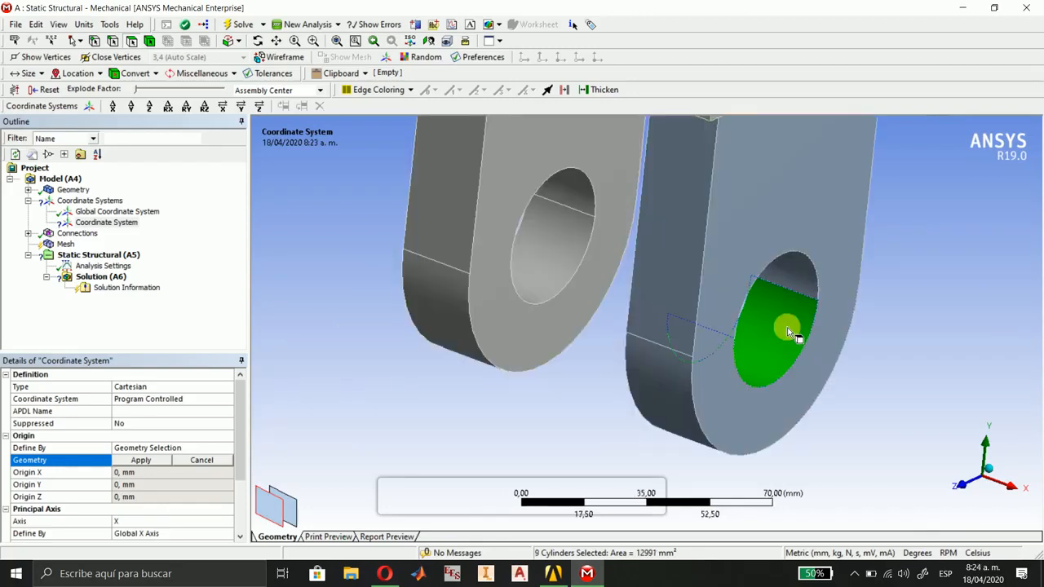
left_click(797, 274, "ctrl")
left_click(559, 256, "ctrl")
left_click(569, 201, "ctrl")
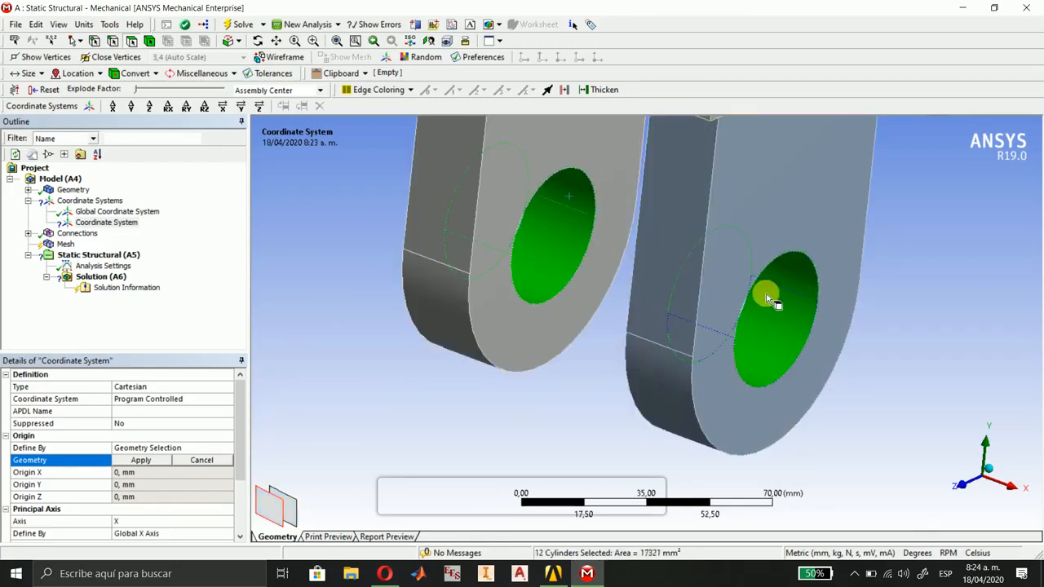
Add both lugs' hole faces on the -X bracket at the -Z end to the origin geometry selection and show the whole beam in isometric view.
scroll(766, 293, "down", 7)
middle_click_drag(680, 251, 451, 249)
middle_click_drag(766, 151, 595, 342, "ctrl")
left_click(600, 349, "ctrl")
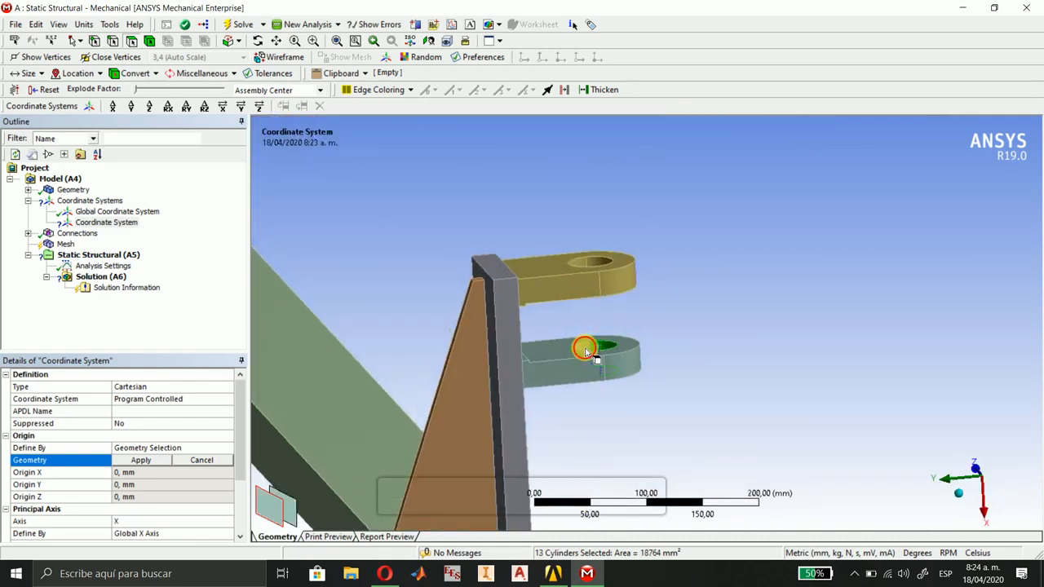
left_click(587, 350, "ctrl")
left_click(599, 264, "ctrl")
left_click(594, 278, "ctrl")
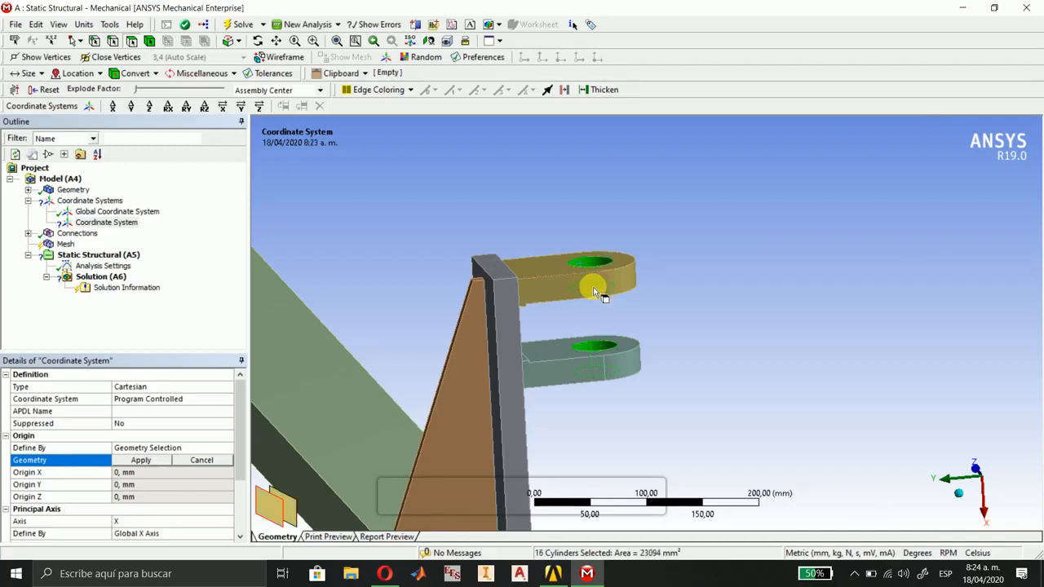
left_click(958, 492)
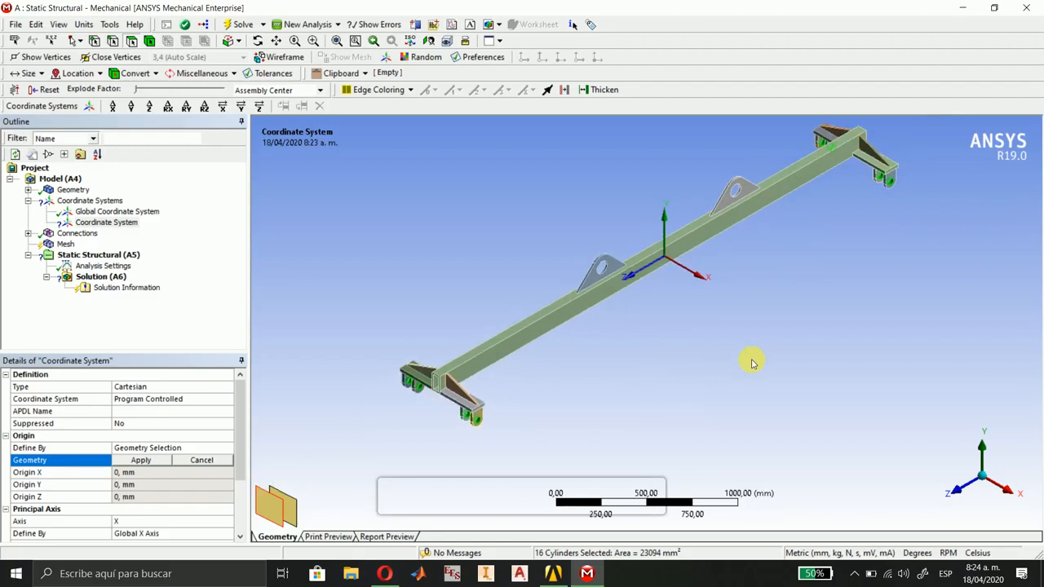
middle_click_drag(753, 356, 706, 405, "ctrl")
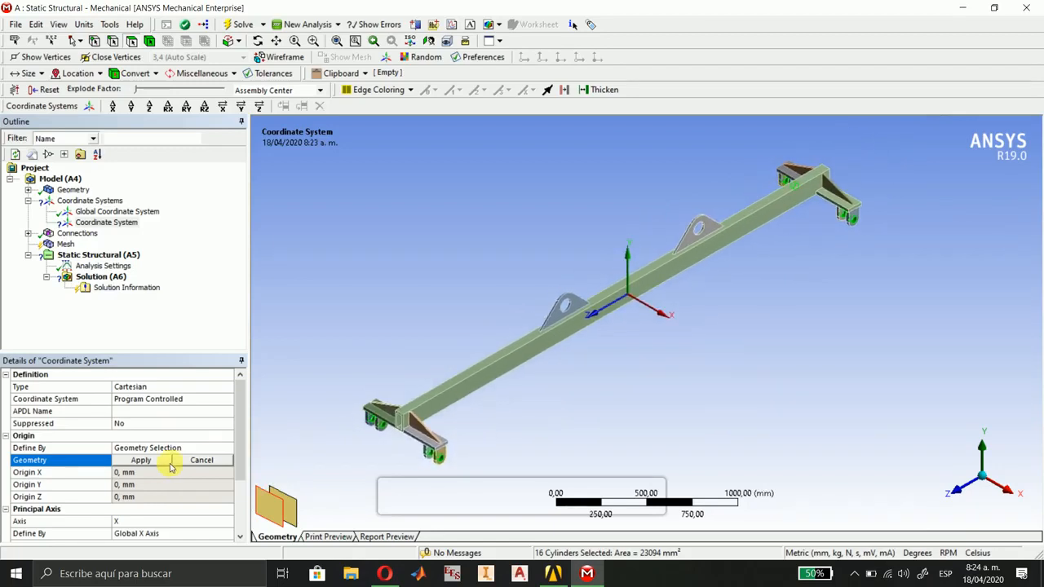
Apply the selected lug hole faces as the coordinate system's origin and check its placement from the side and in isometric view.
left_click(141, 460)
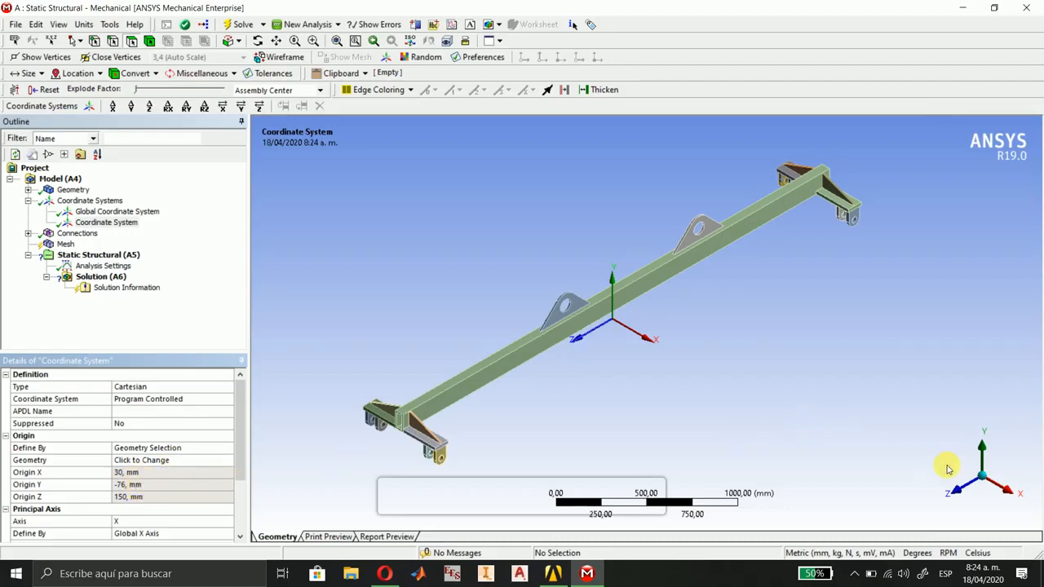
left_click(1009, 495)
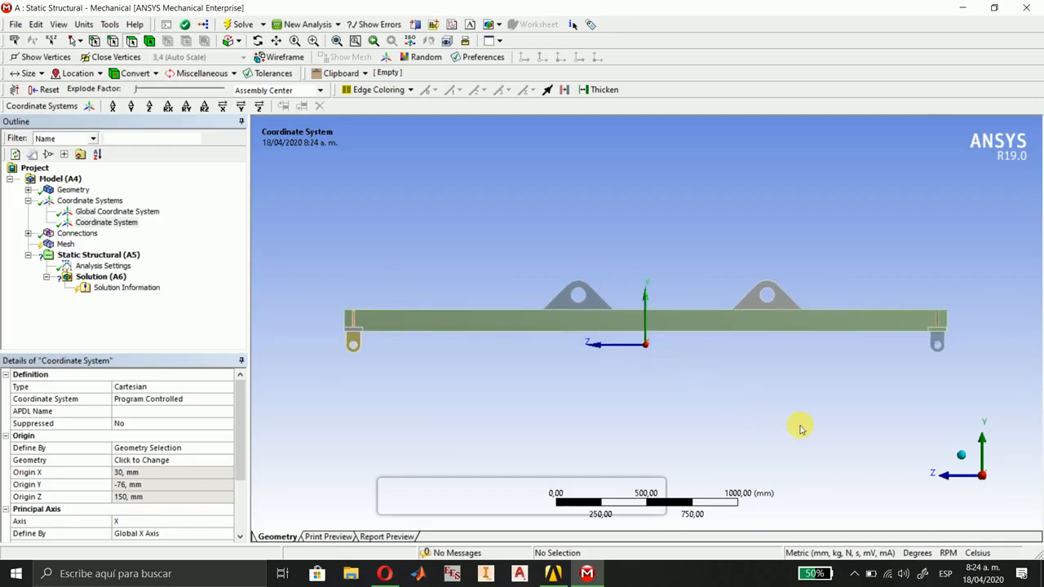
left_click(963, 456)
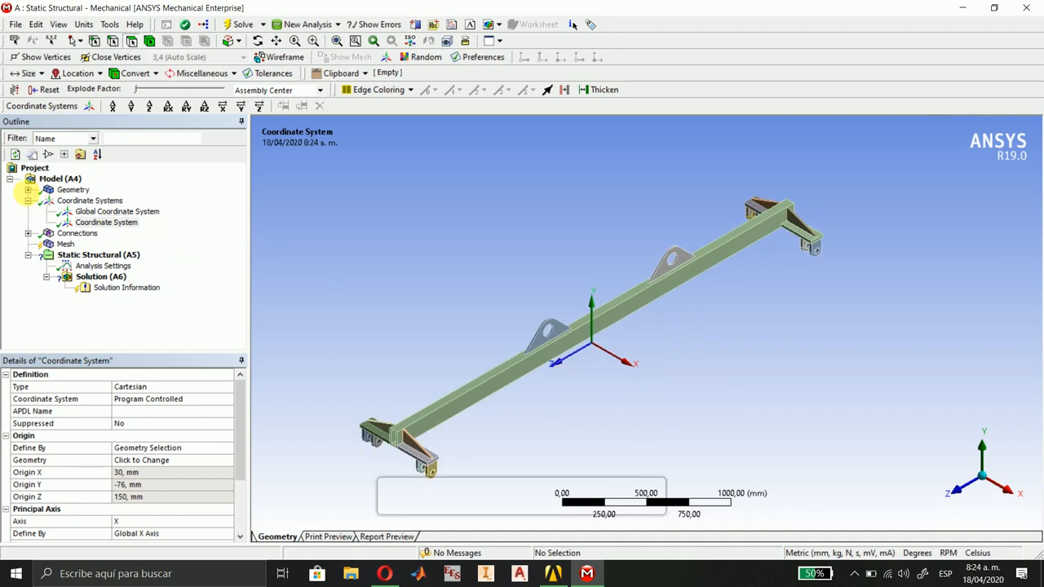
left_click(28, 202)
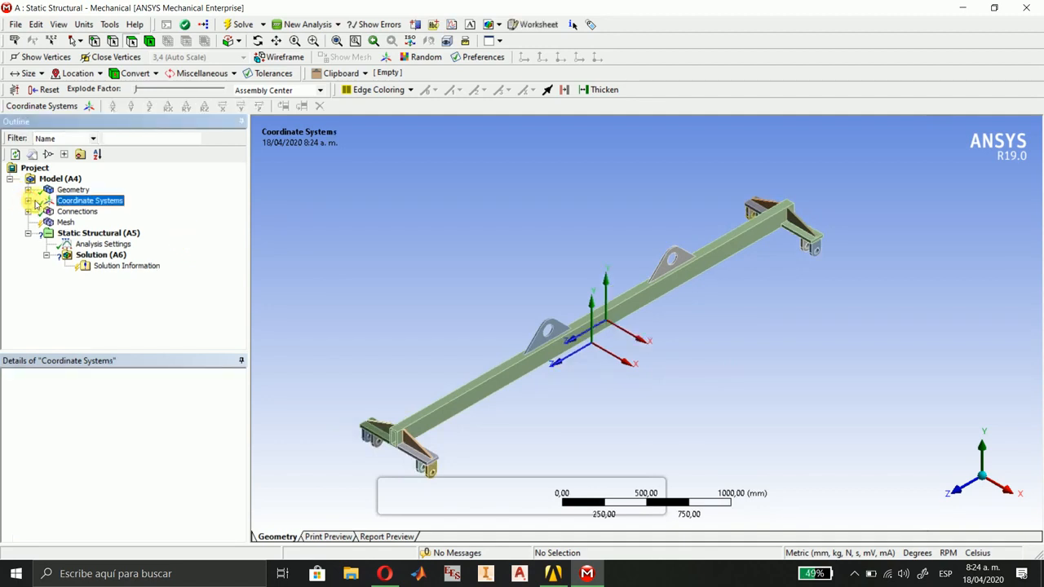
Delete the automatically generated Contacts group with all its contact regions from the model's connections.
left_click(58, 212)
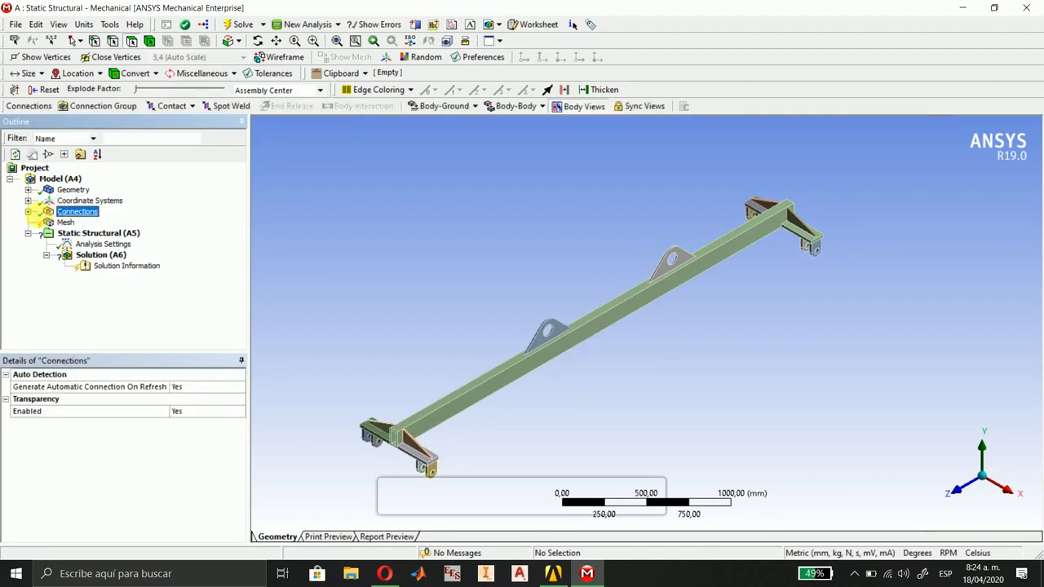
left_click(27, 212)
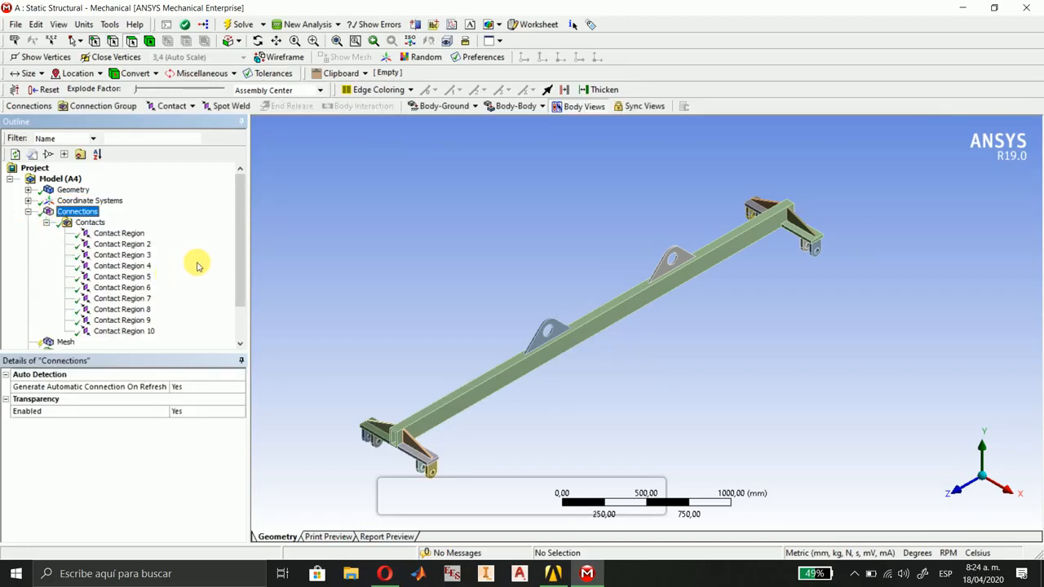
left_click(91, 223)
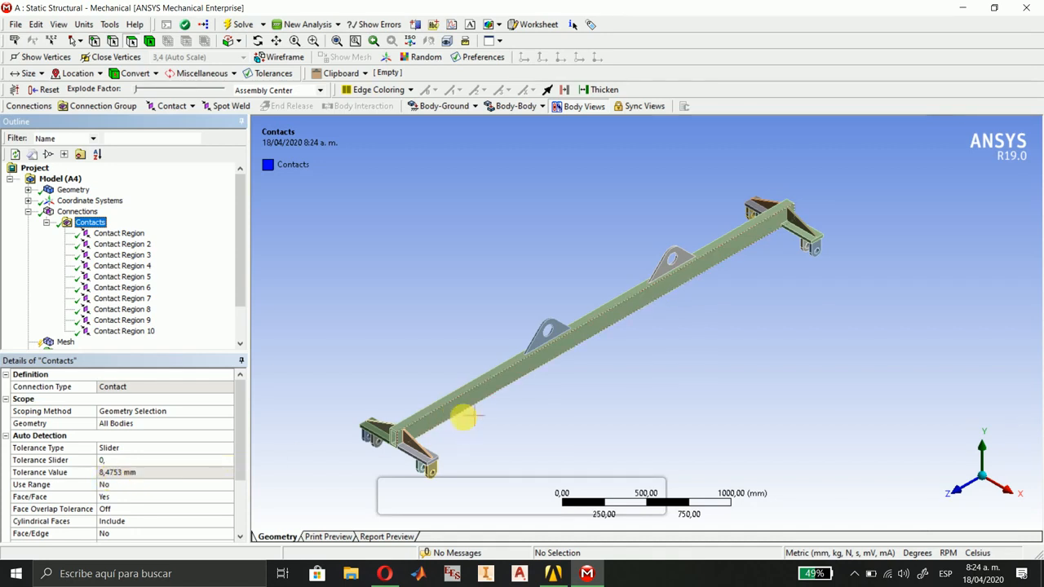
middle_click_drag(470, 421, 529, 385, "ctrl")
scroll(530, 386, "up", 2)
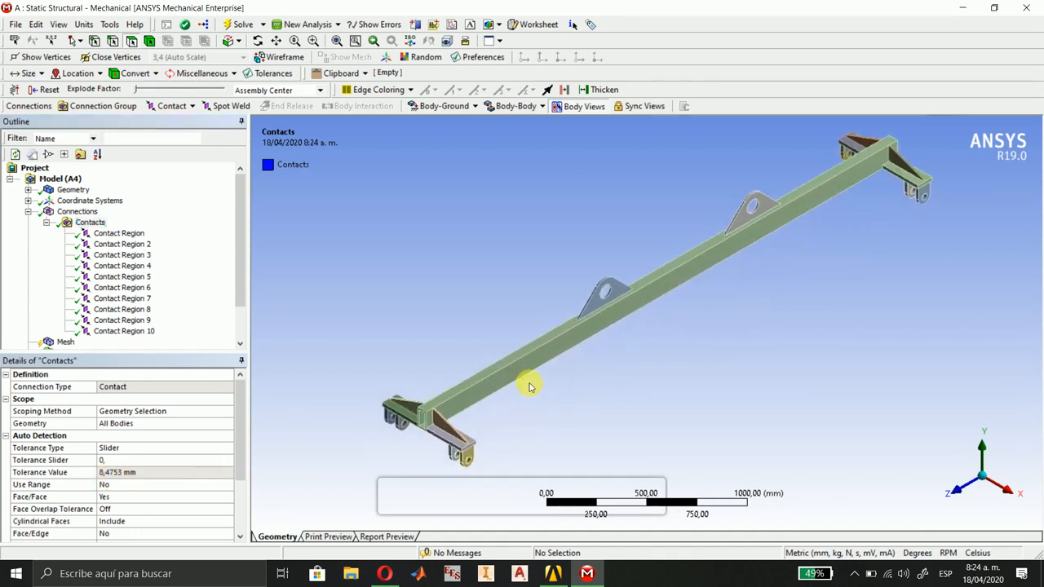
scroll(529, 385, "down", 1)
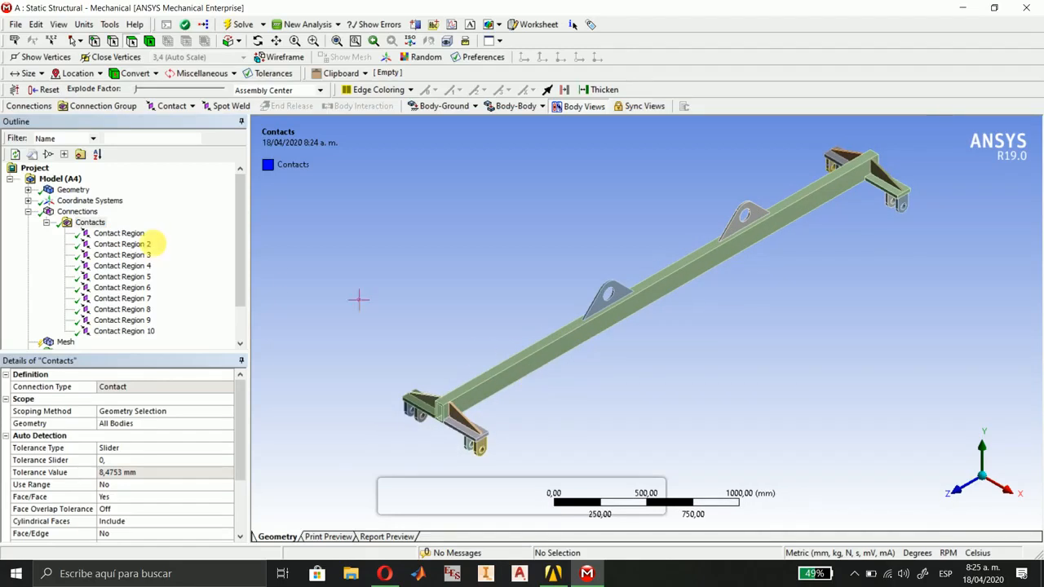
right_click(71, 224)
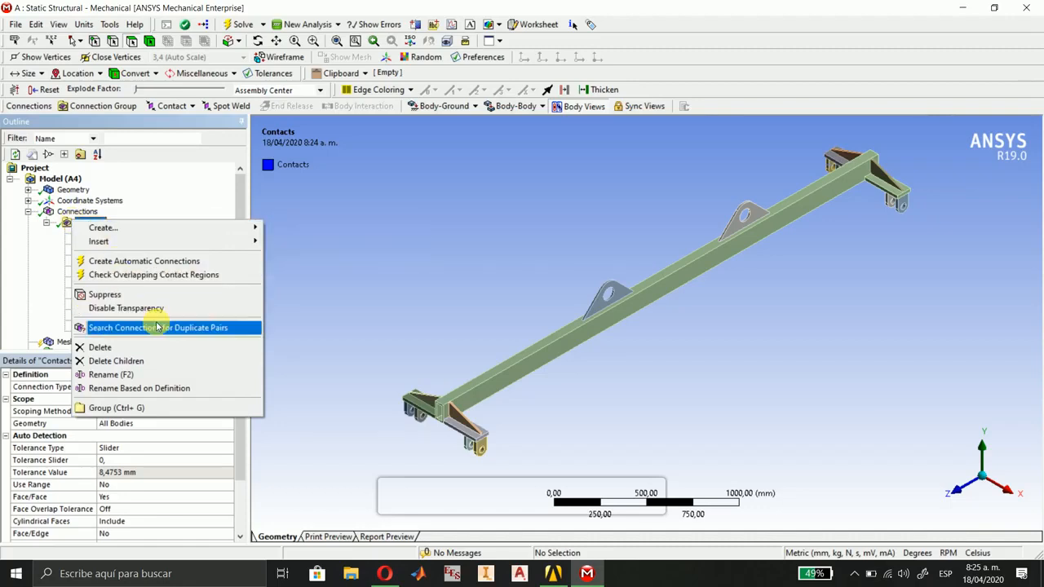
left_click(120, 349)
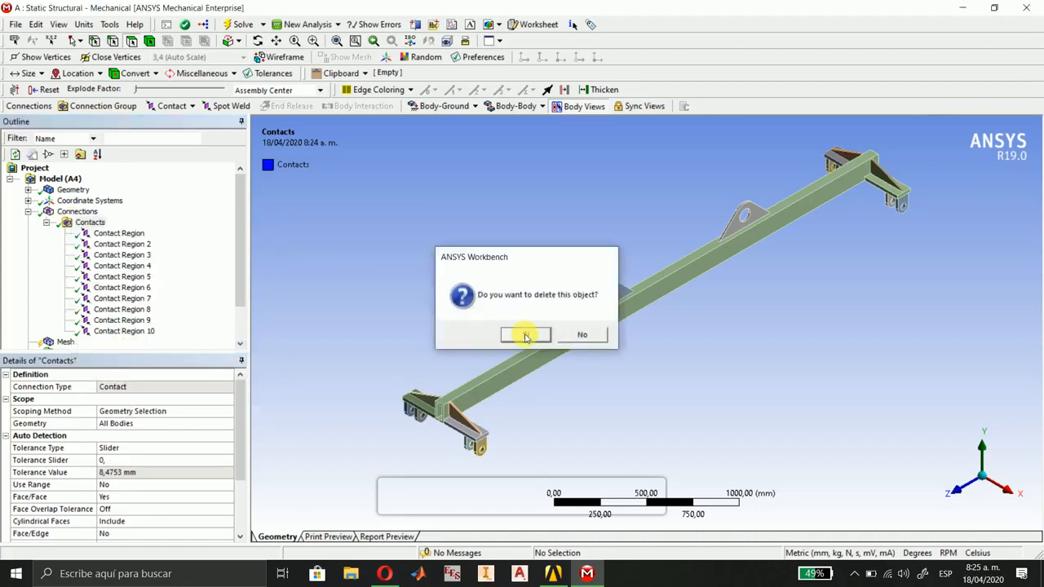
left_click(525, 333)
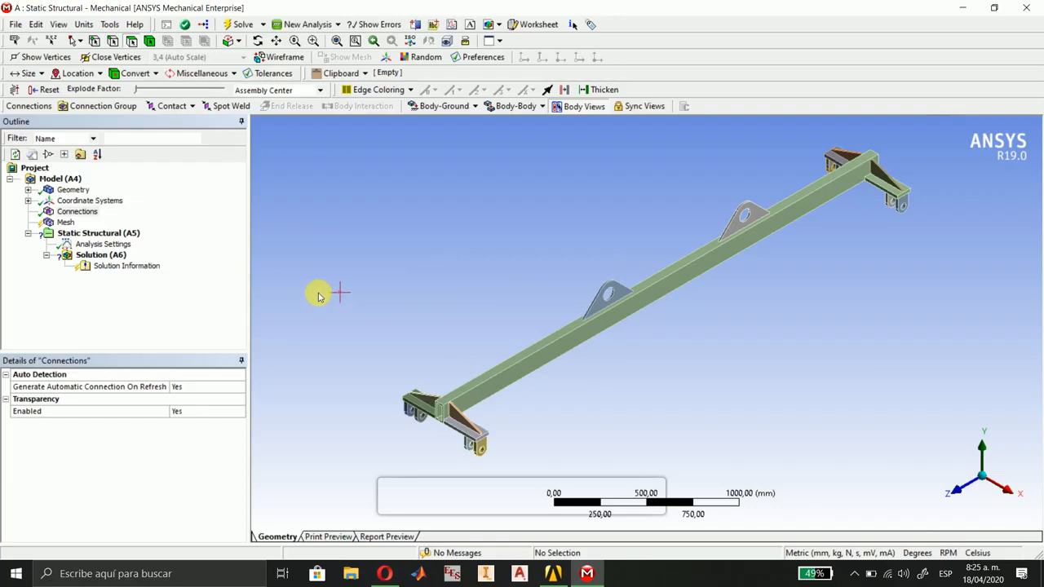
Insert a bonded contact with the beam's top face as contact geometry, and enlarge the contact and target body views.
left_click(182, 113)
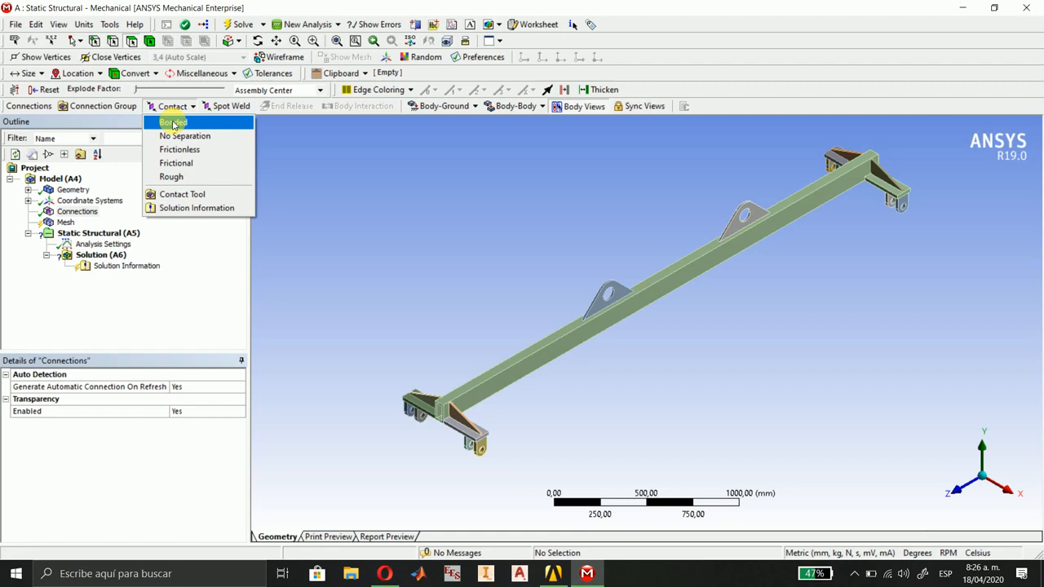
left_click(173, 124)
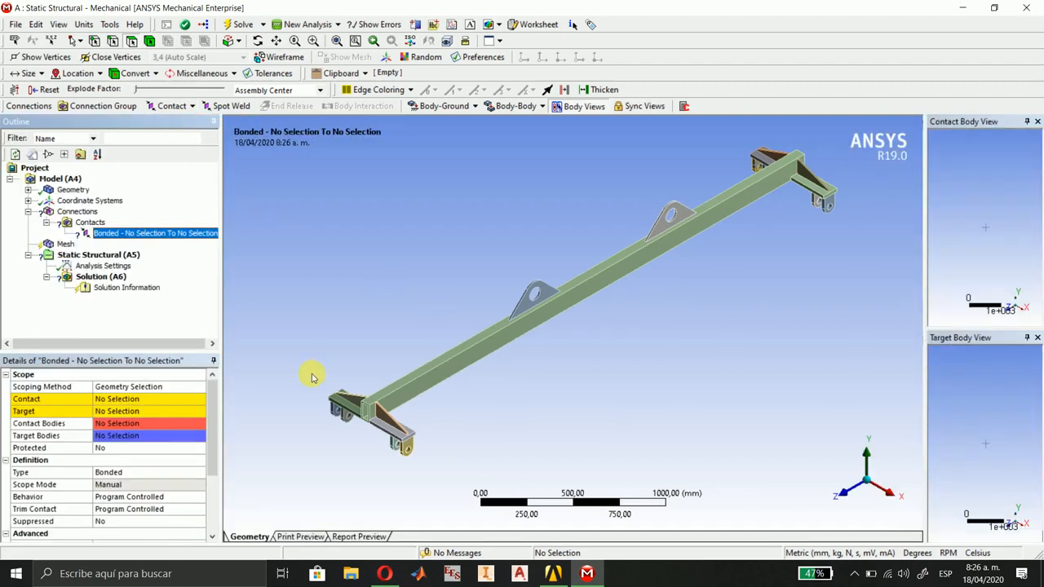
left_click(122, 400)
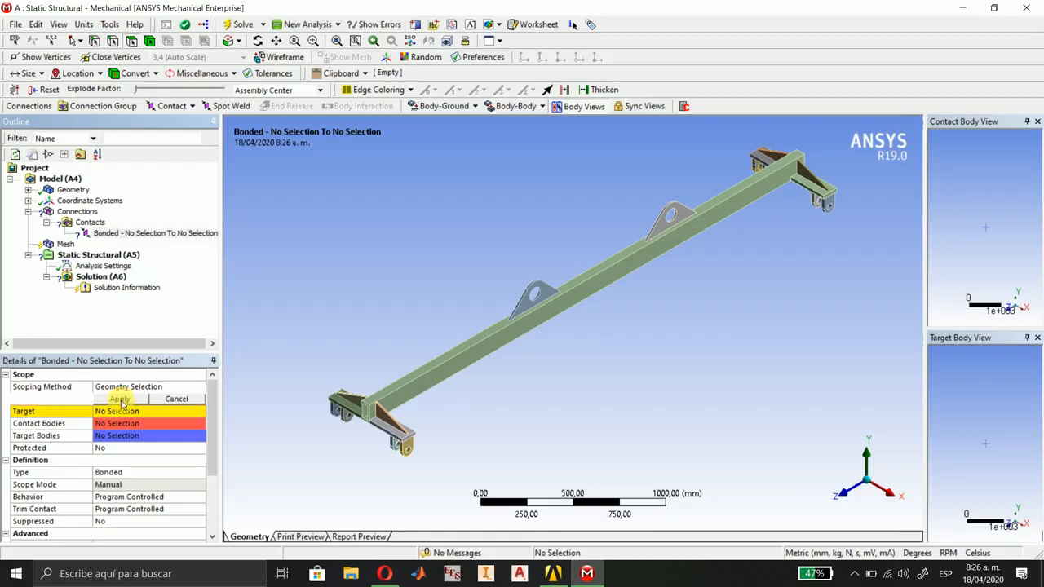
left_click(491, 333)
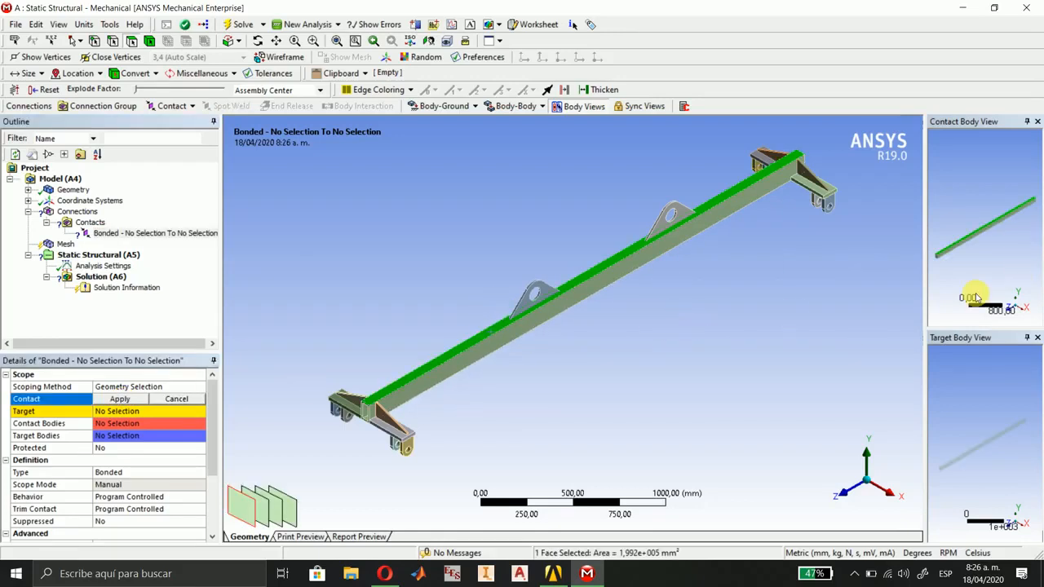
scroll(955, 207, "up", 3)
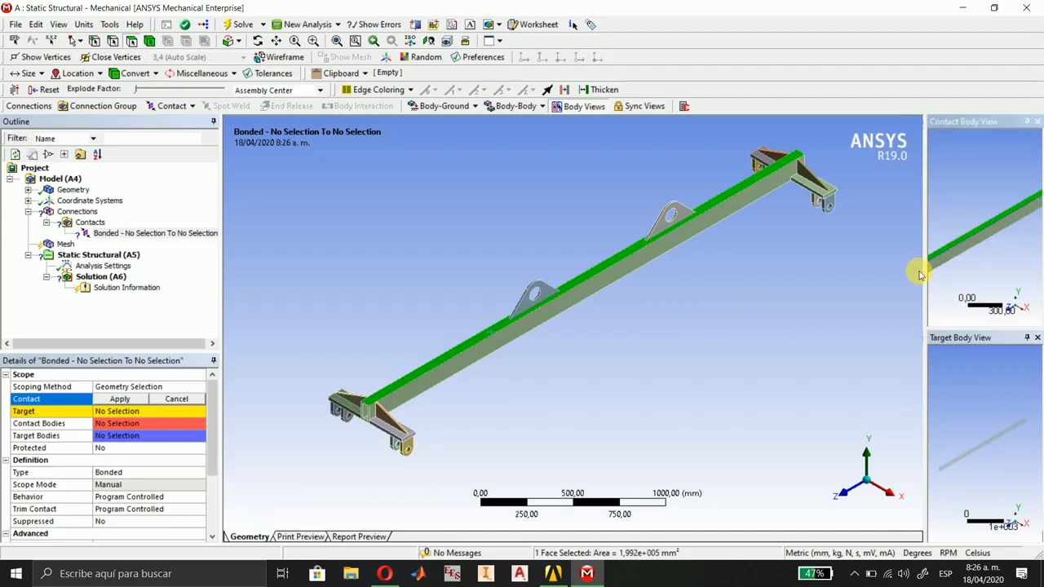
left_click_drag(933, 281, 825, 279)
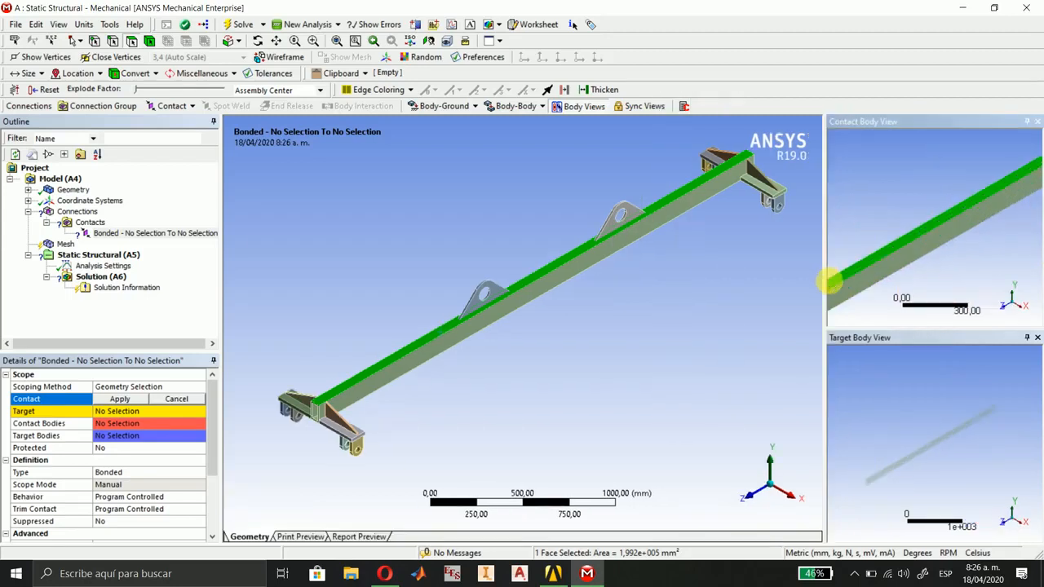
scroll(899, 291, "down", 3)
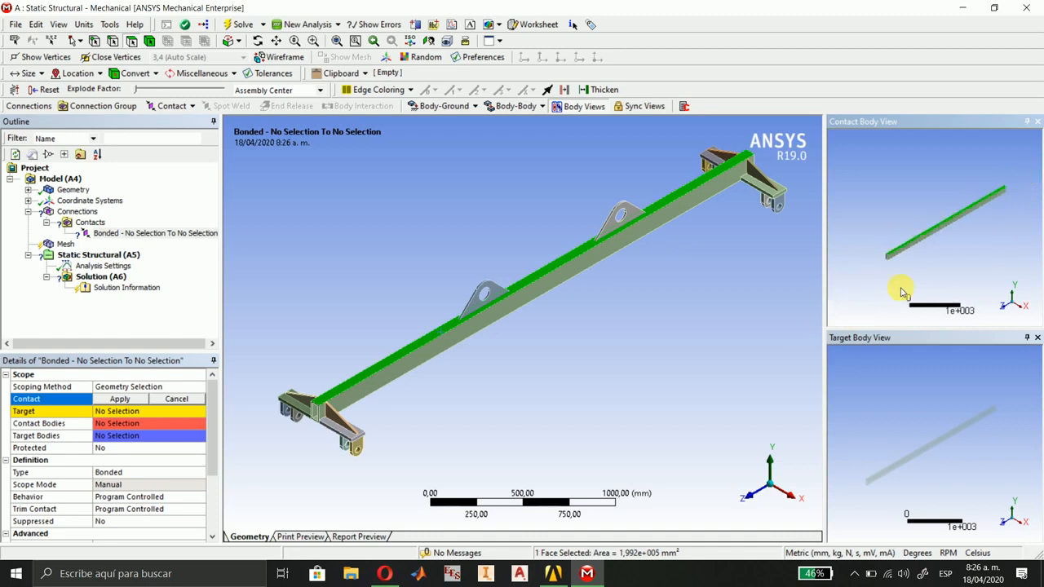
scroll(902, 290, "up", 1)
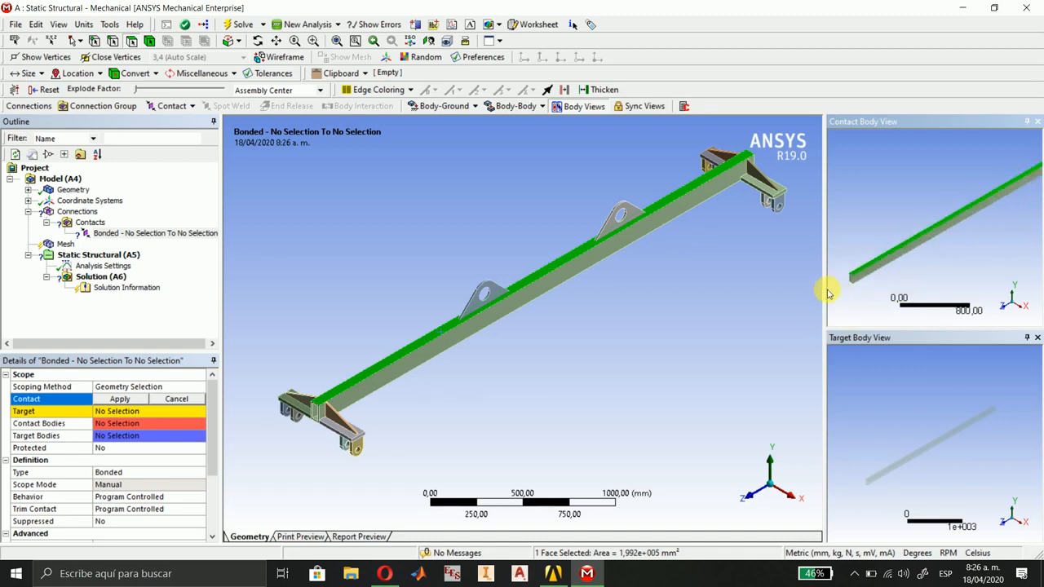
left_click_drag(824, 290, 795, 294)
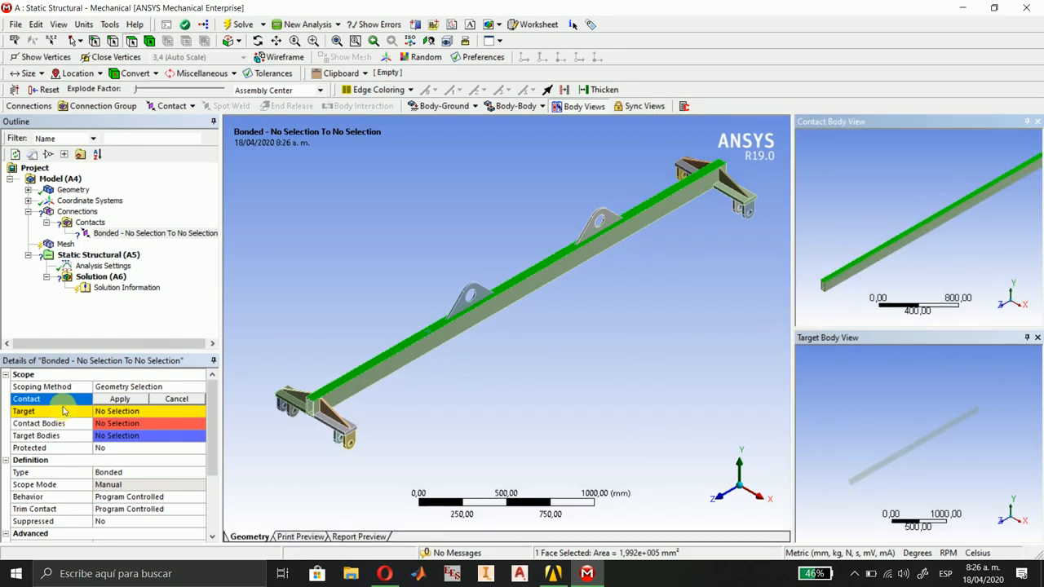
left_click(128, 401)
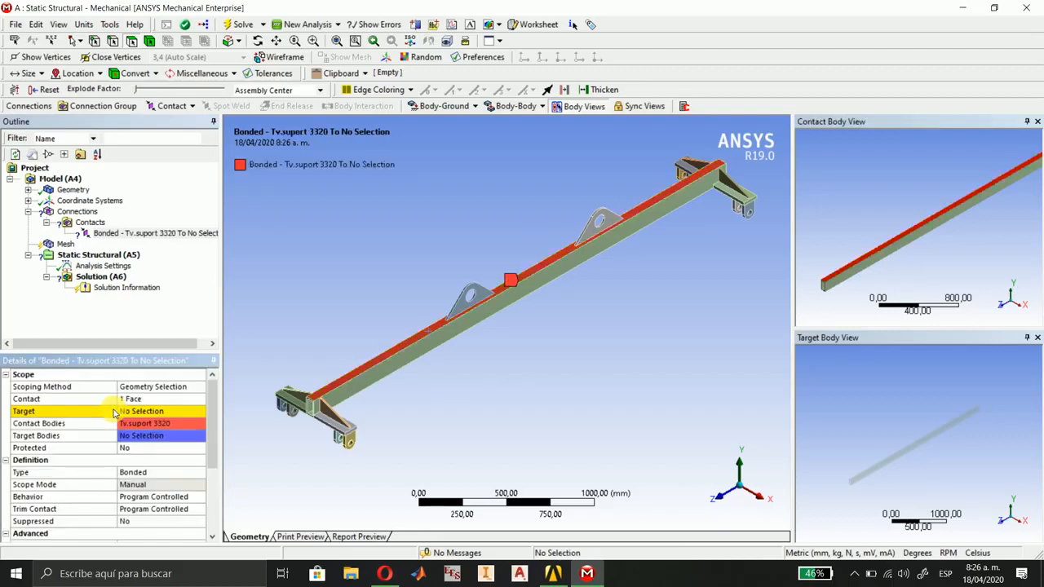
Set the bonded contact's target to the bottom face of the lifting lug nearer the +Z end.
left_click(172, 411)
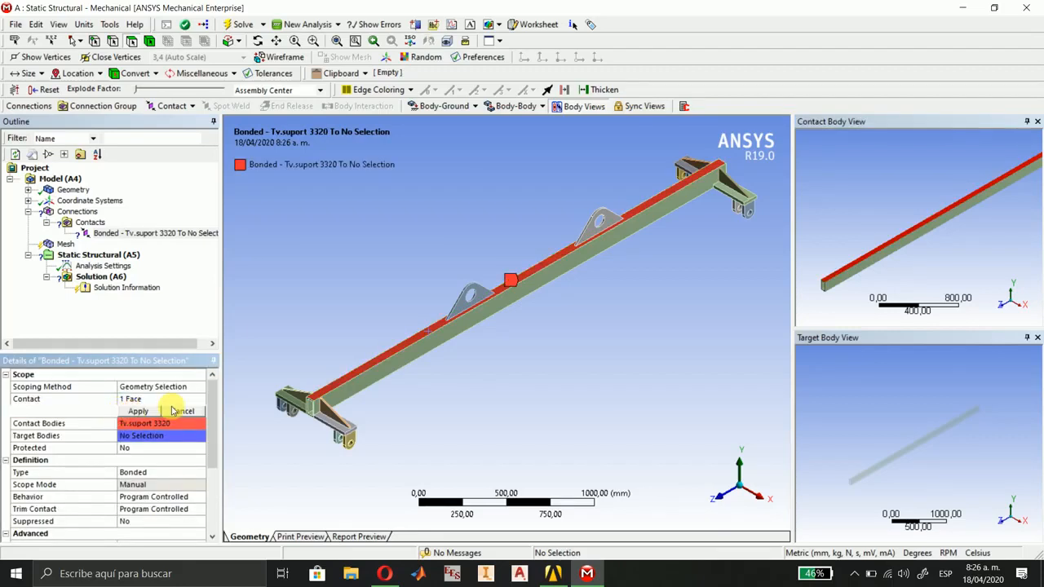
left_click(482, 300)
middle_click_drag(961, 488, 901, 423)
left_click(860, 488)
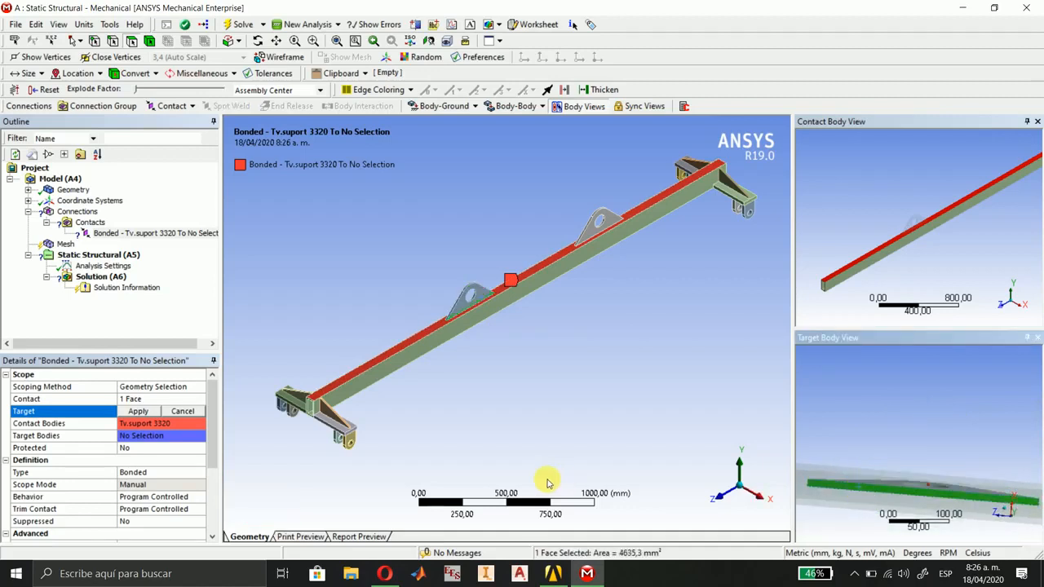
left_click(136, 411)
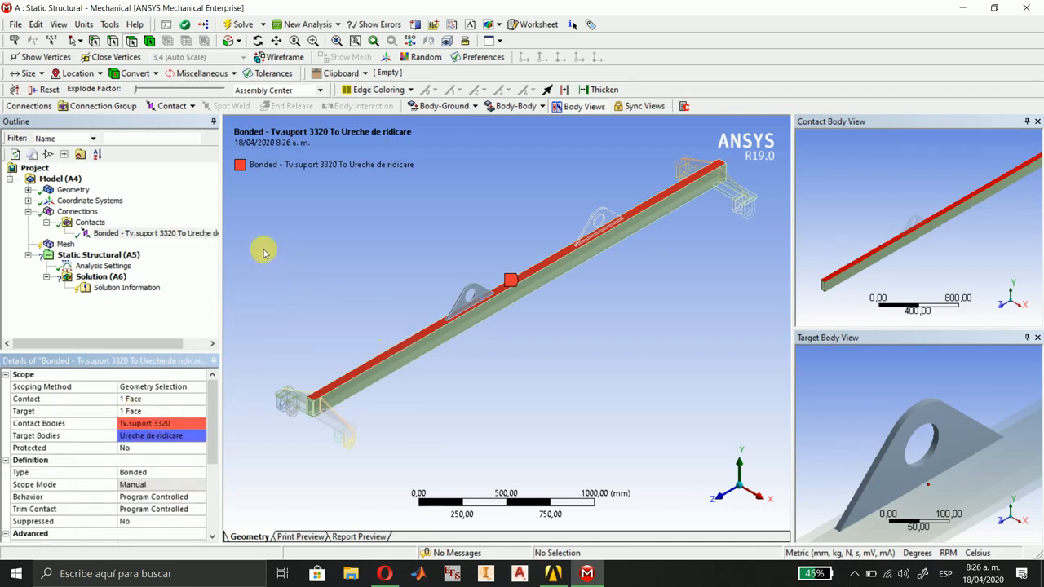
Insert a second bonded contact and assign the beam's top face as its contact geometry.
left_click(171, 106)
left_click(177, 121)
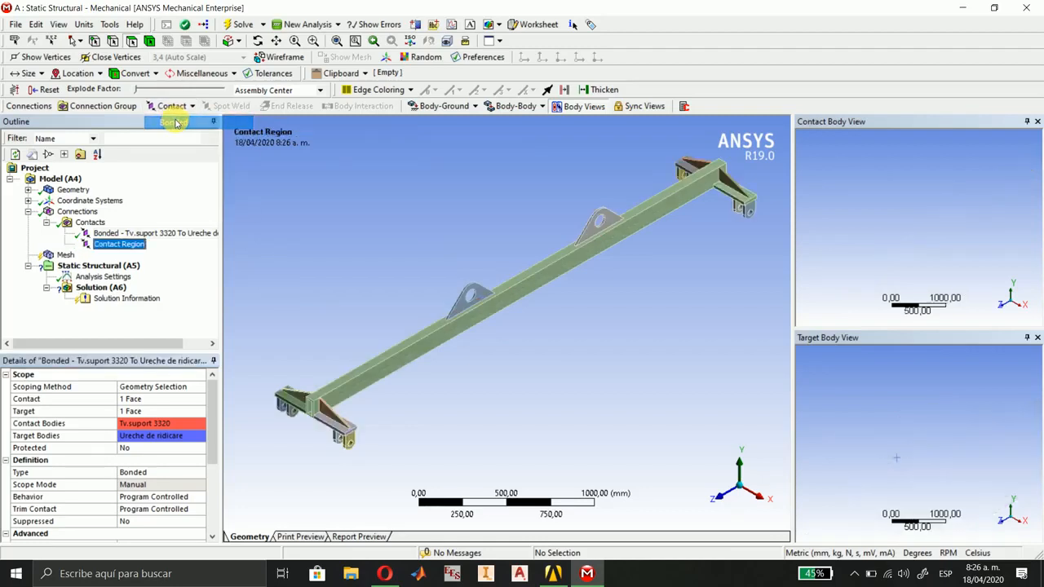
middle_click_drag(598, 265, 548, 275)
left_click(110, 399)
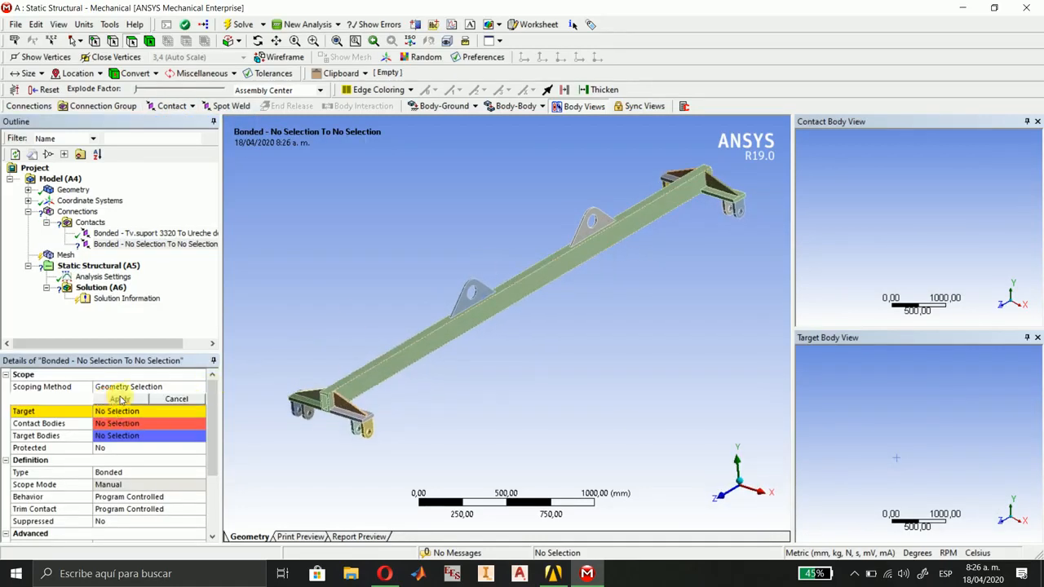
left_click(550, 261)
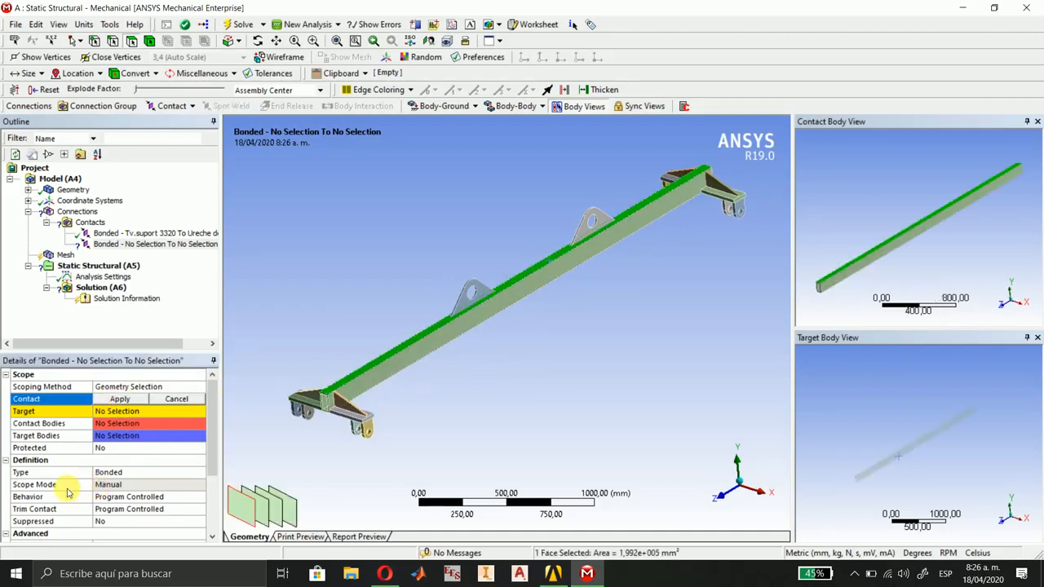
left_click(118, 399)
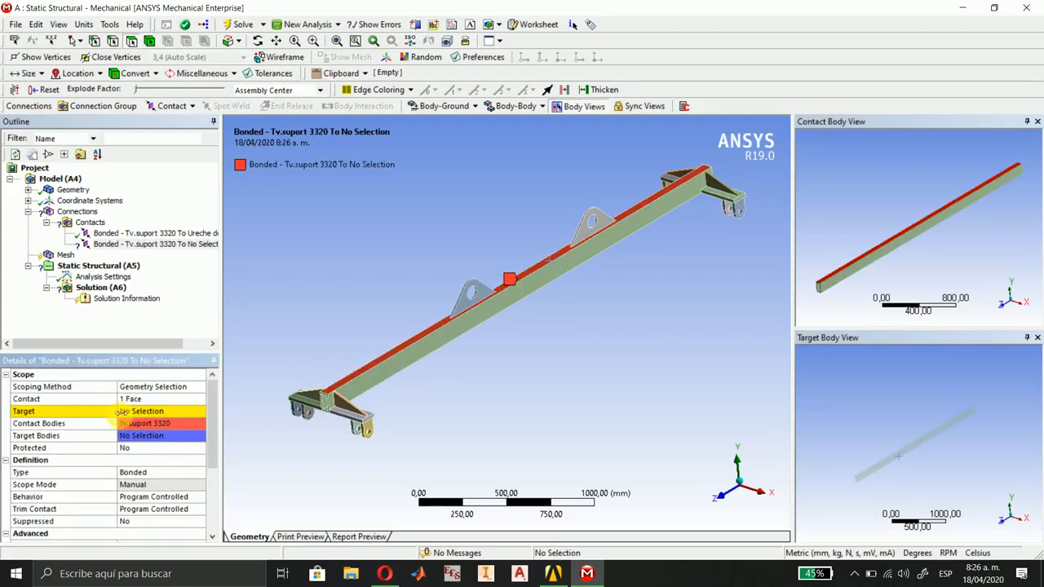
Set the second bonded contact's target to the bottom face of the lifting lug nearer the -Z end.
left_click(129, 413)
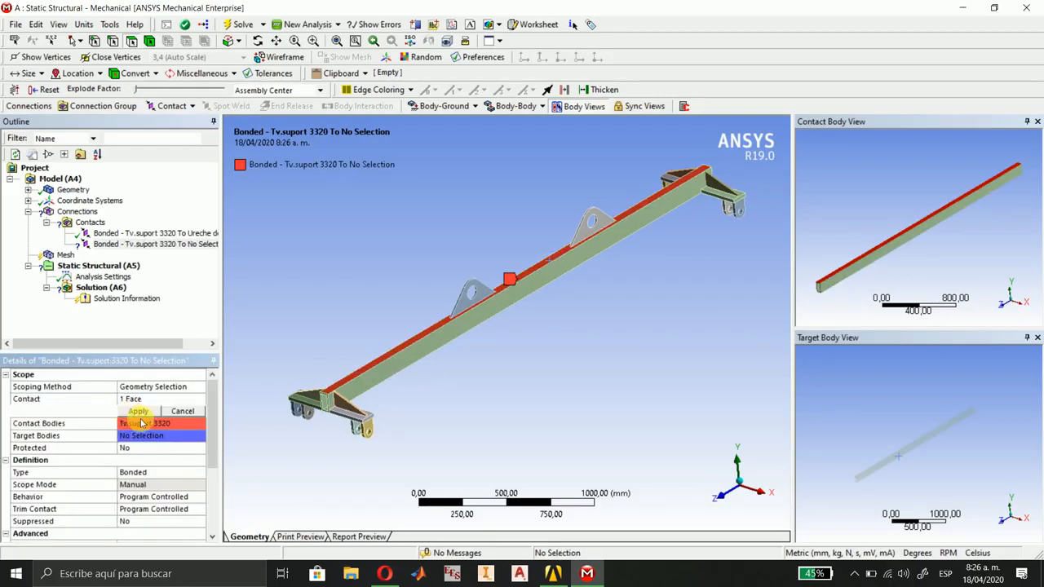
left_click(576, 254)
middle_click_drag(943, 452, 925, 417)
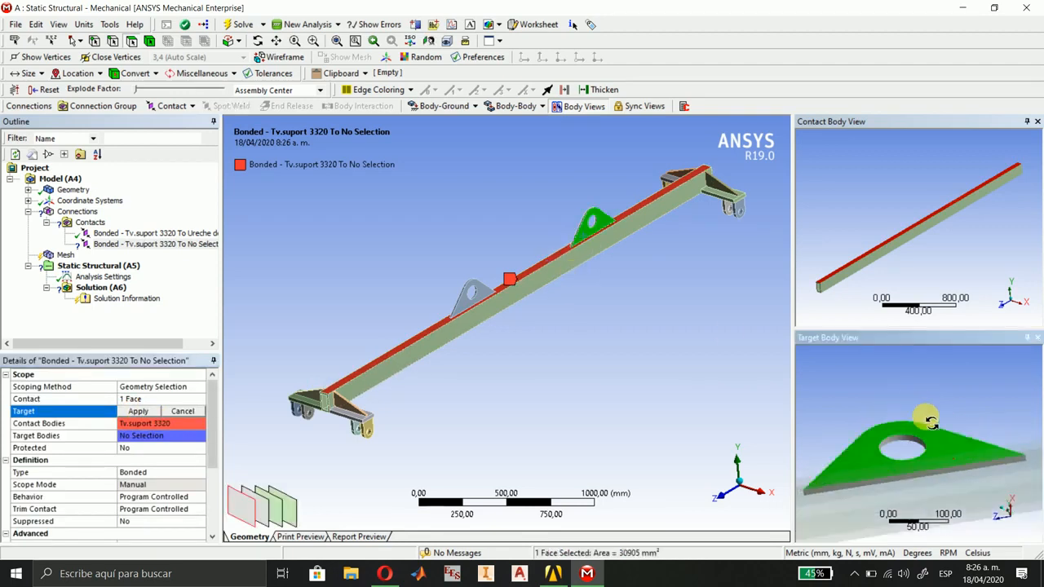
left_click(855, 486)
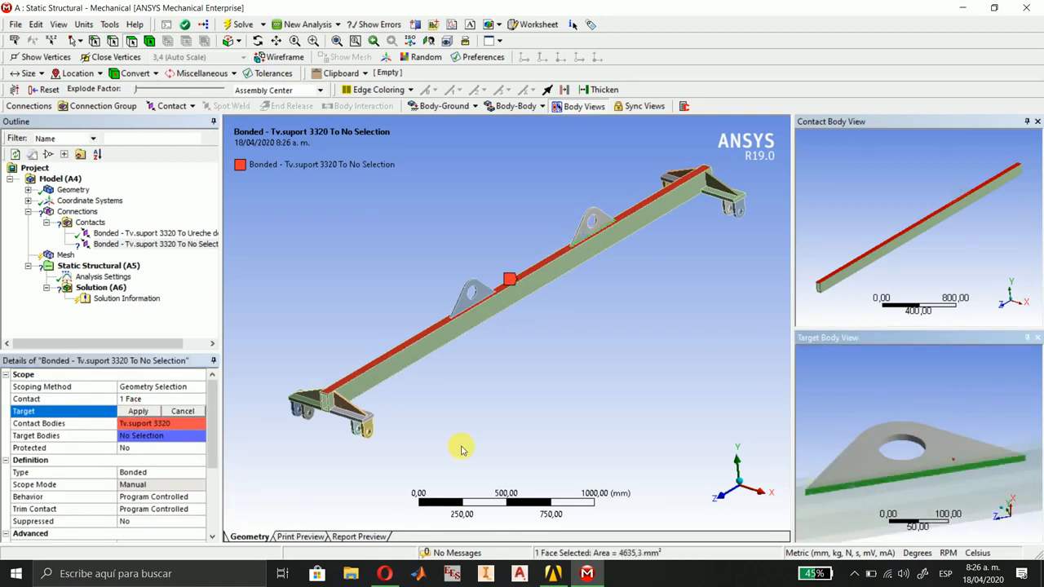
left_click(137, 411)
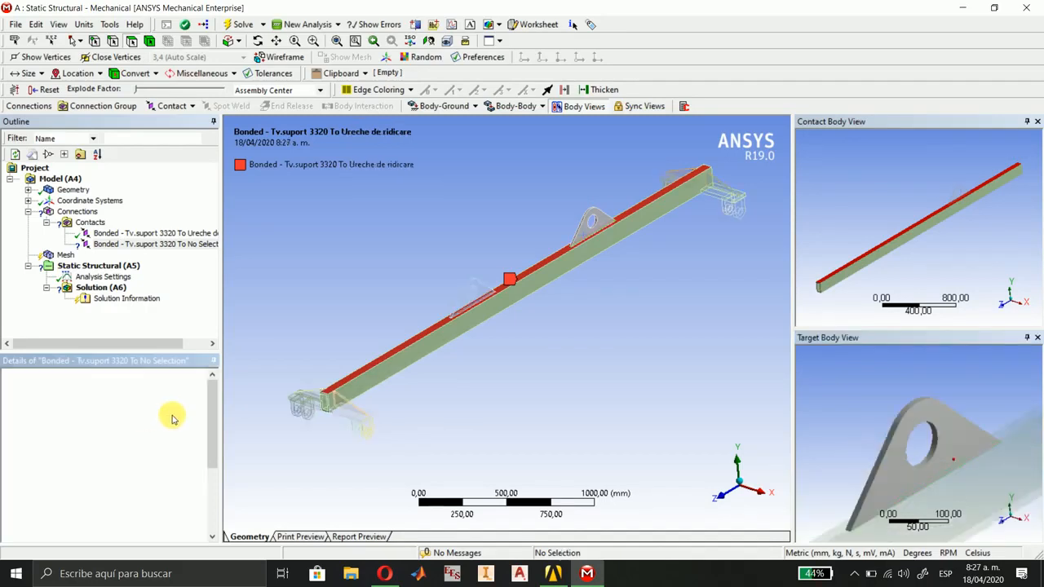
Insert a third bonded contact and assign the beam's +X side face as its contact geometry.
middle_click_drag(584, 323, 491, 321)
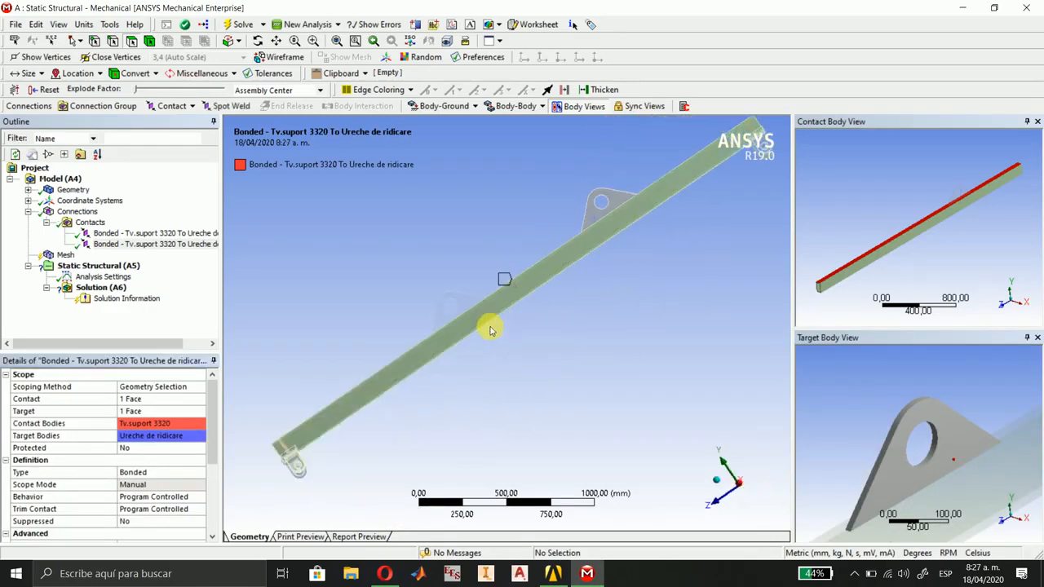
left_click(172, 106)
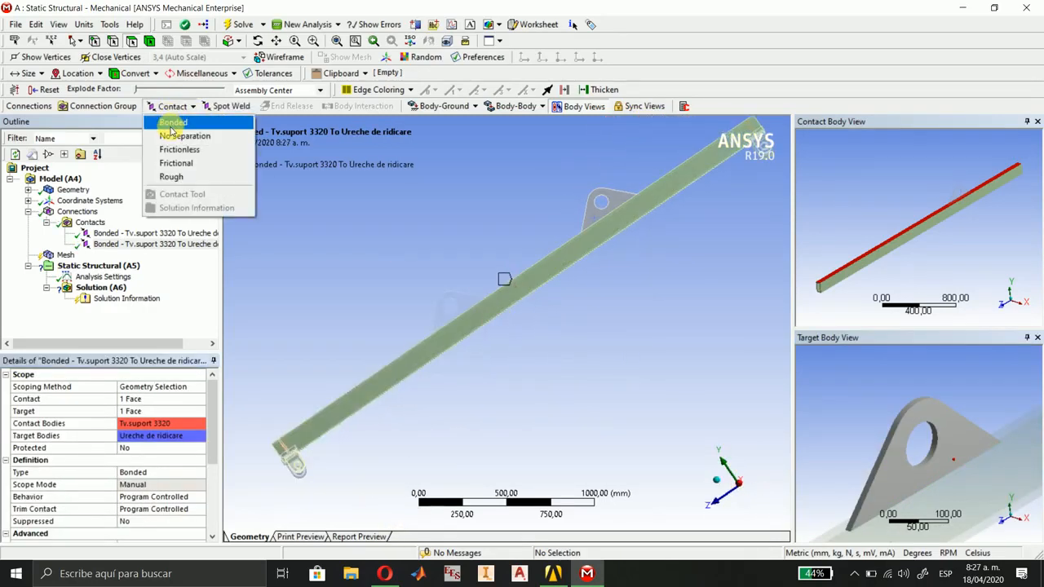
left_click(168, 126)
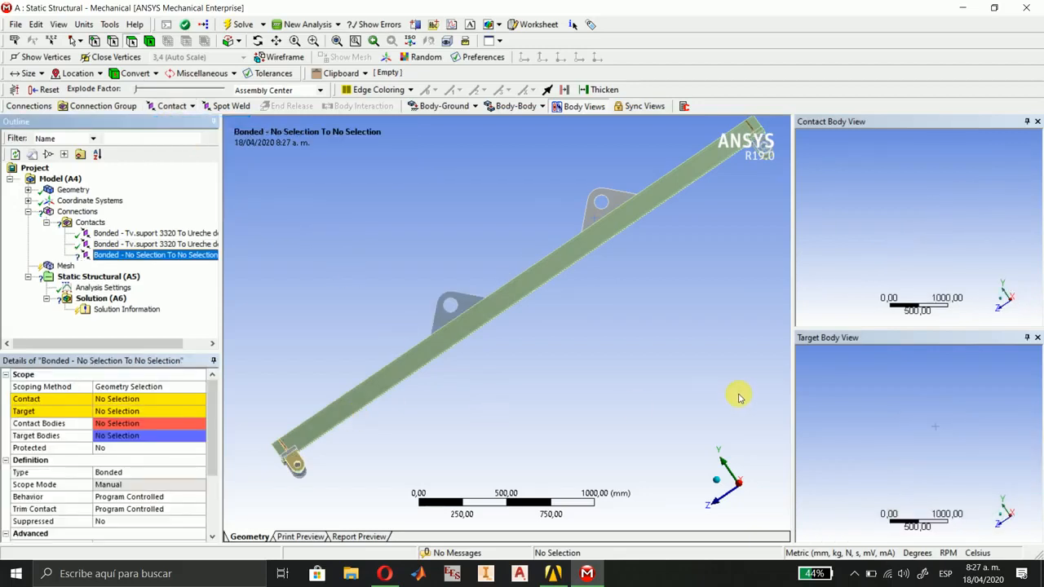
left_click(714, 482)
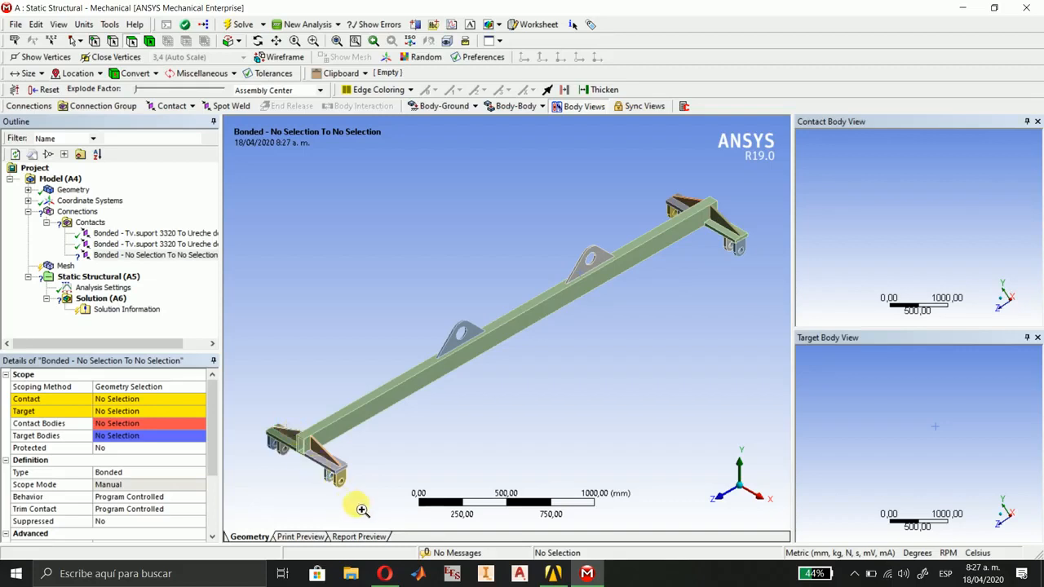
right_click_drag(362, 509, 372, 503)
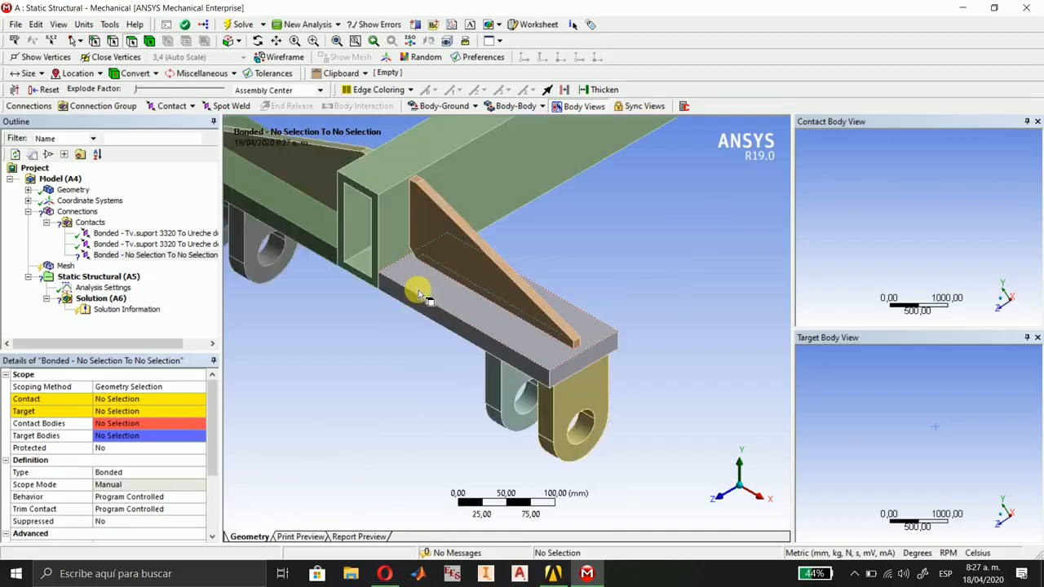
left_click(112, 400)
left_click(399, 218)
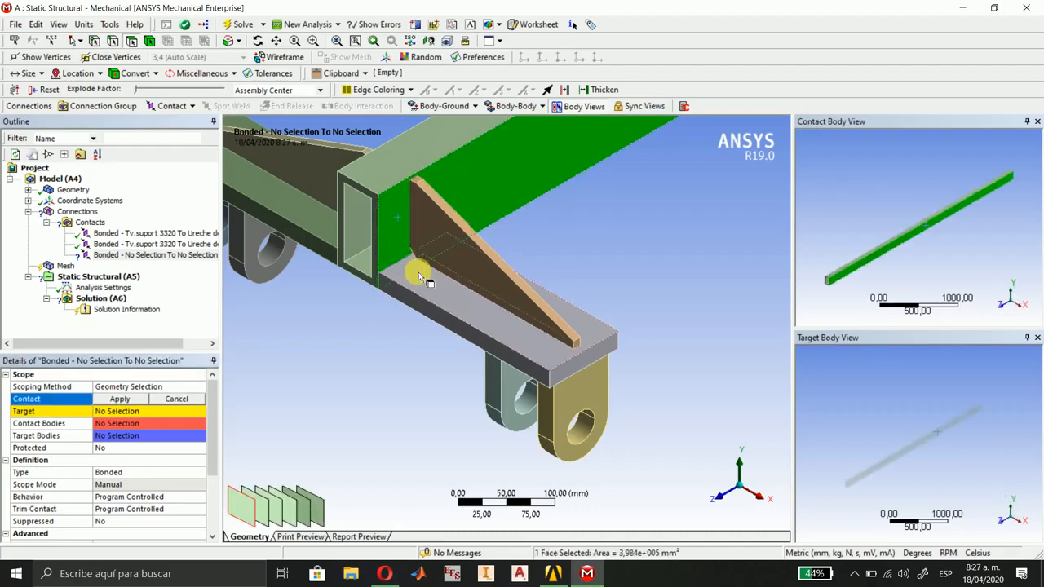
left_click(117, 400)
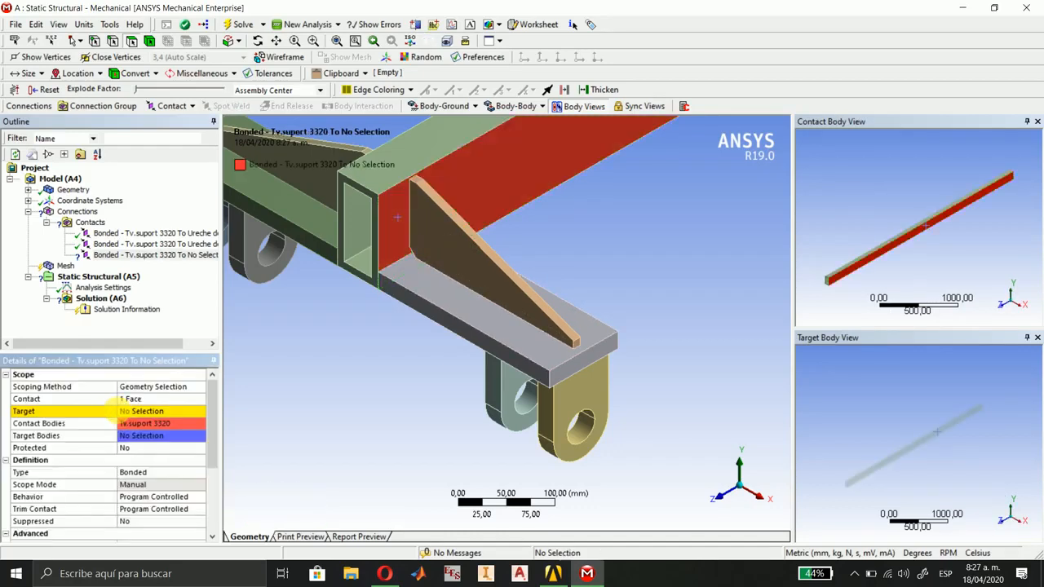
Set the third bonded contact's target to the narrow rib face that meets the beam's +X side at the +Z end.
left_click(126, 411)
left_click(447, 263)
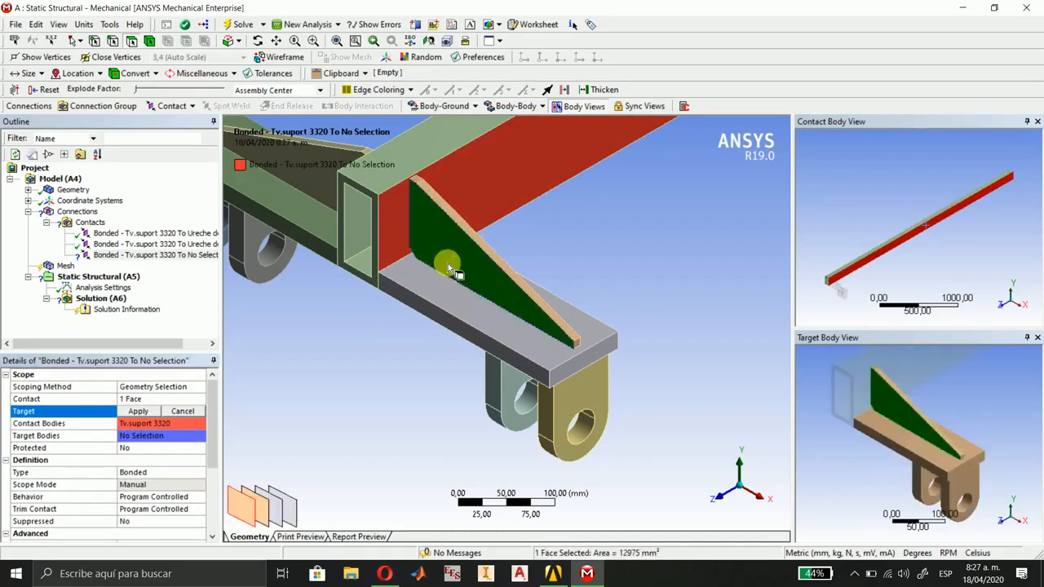
middle_click_drag(900, 437, 983, 437)
right_click_drag(856, 369, 924, 458)
left_click(869, 405)
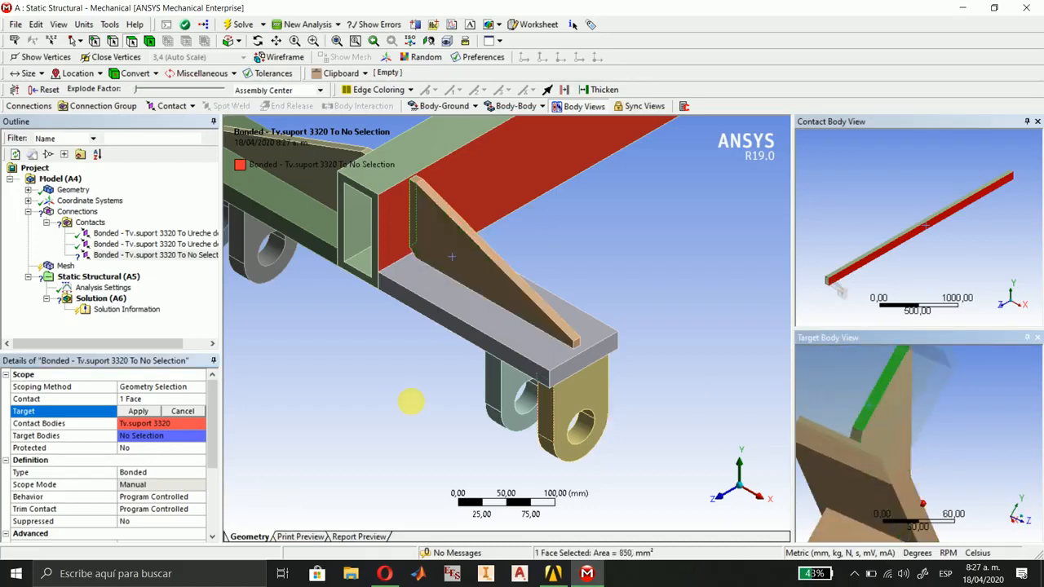
left_click(137, 411)
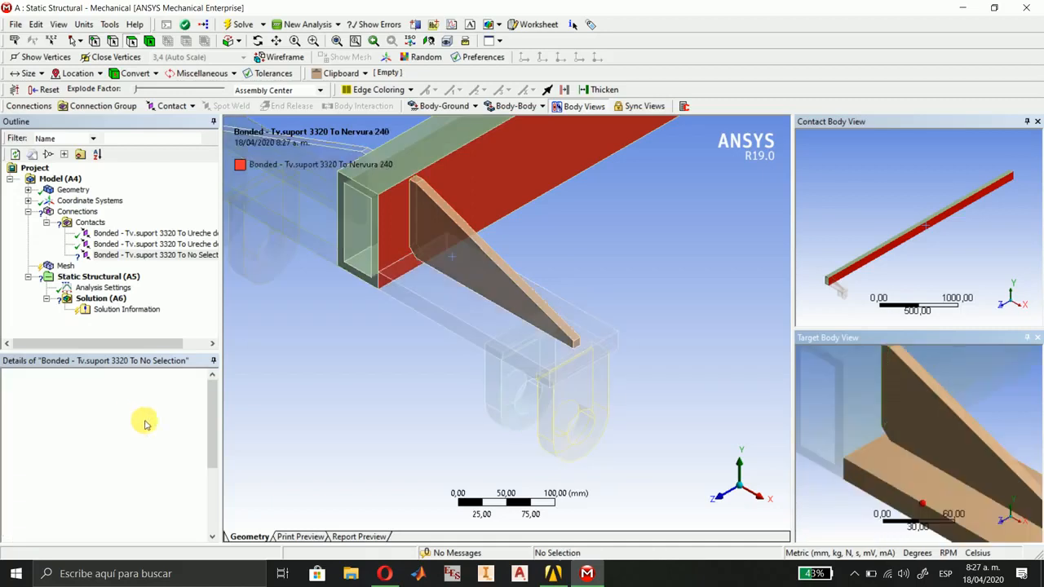
Insert a fourth bonded contact and assign the beam's +X side face as its contact geometry.
left_click(183, 109)
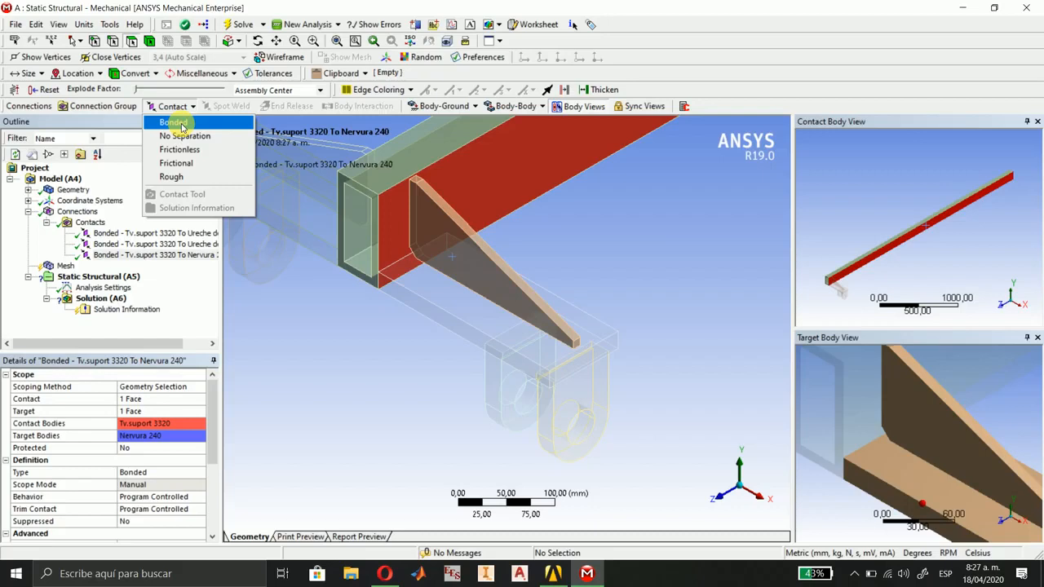
left_click(181, 128)
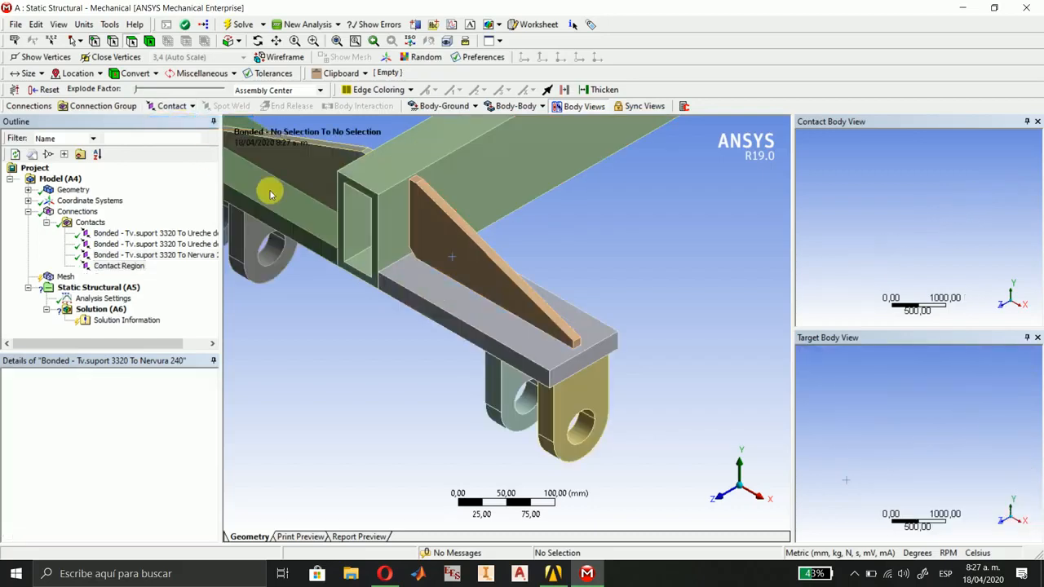
left_click(117, 399)
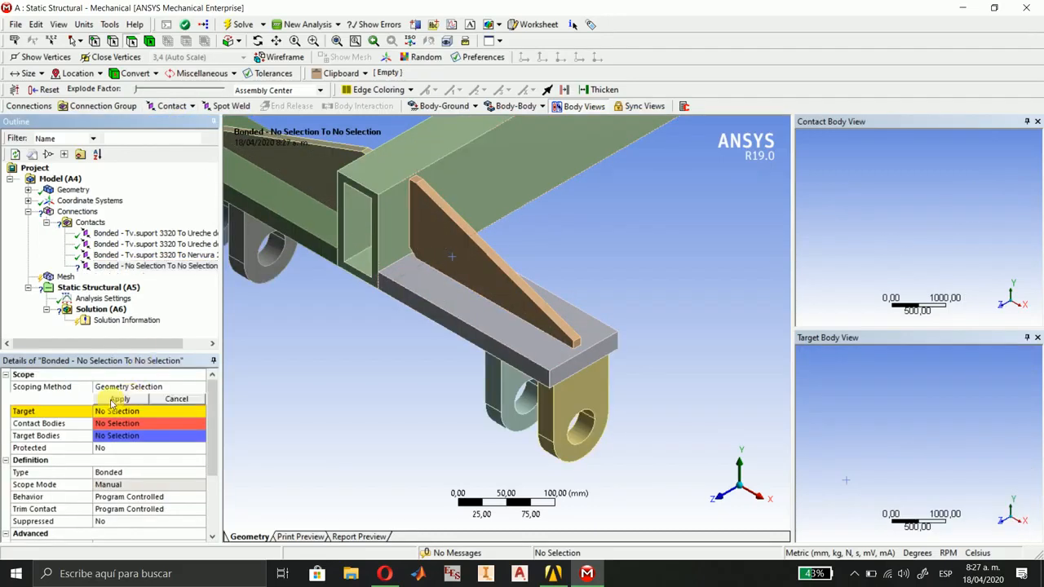
left_click(397, 230)
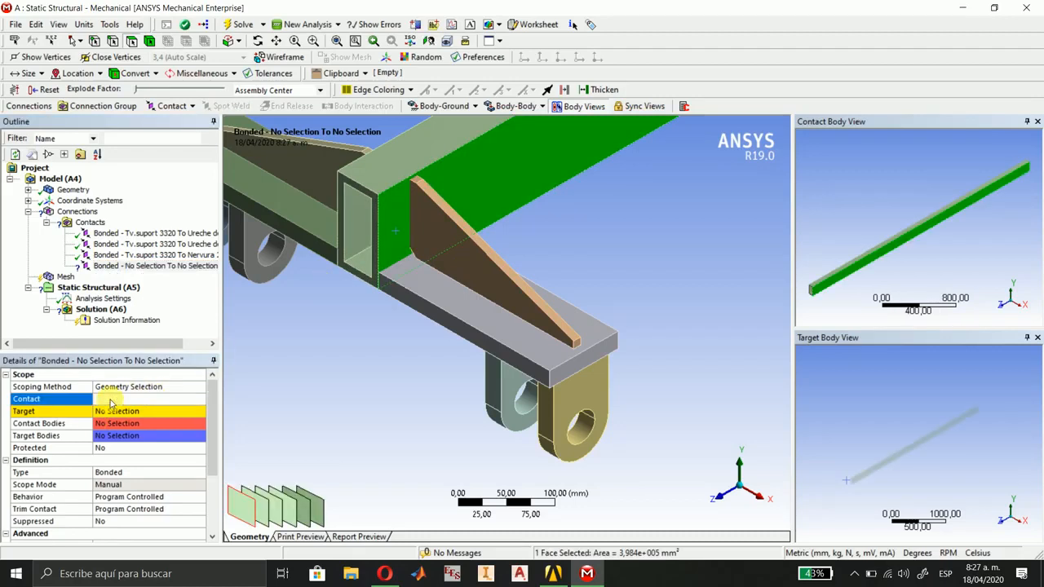
left_click(120, 399)
Set the fourth bonded contact's target to the fixing plate's end face against the beam at the +Z end.
left_click(124, 412)
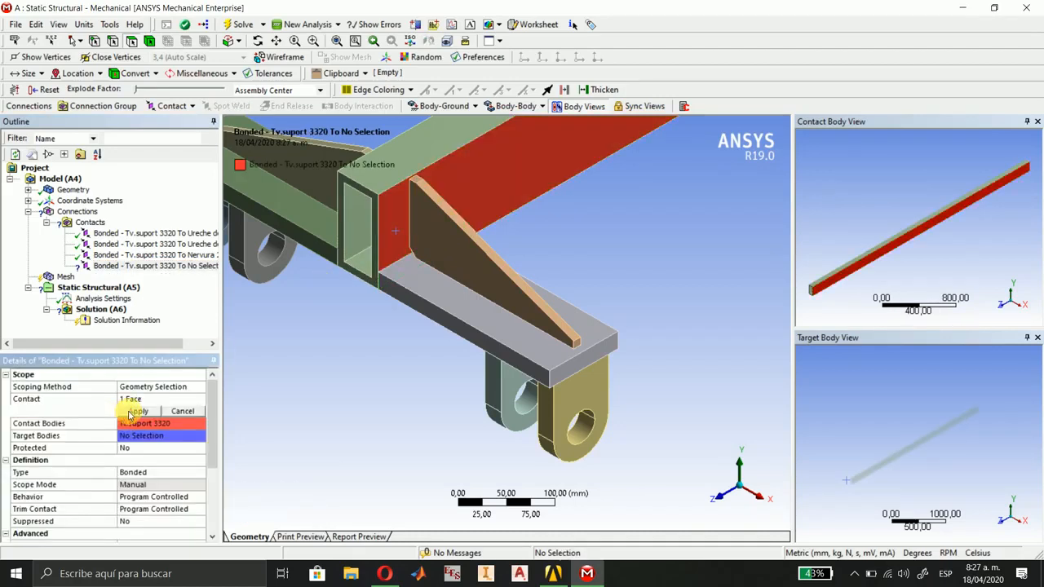
left_click(447, 300)
middle_click_drag(909, 443, 940, 450)
left_click(931, 441)
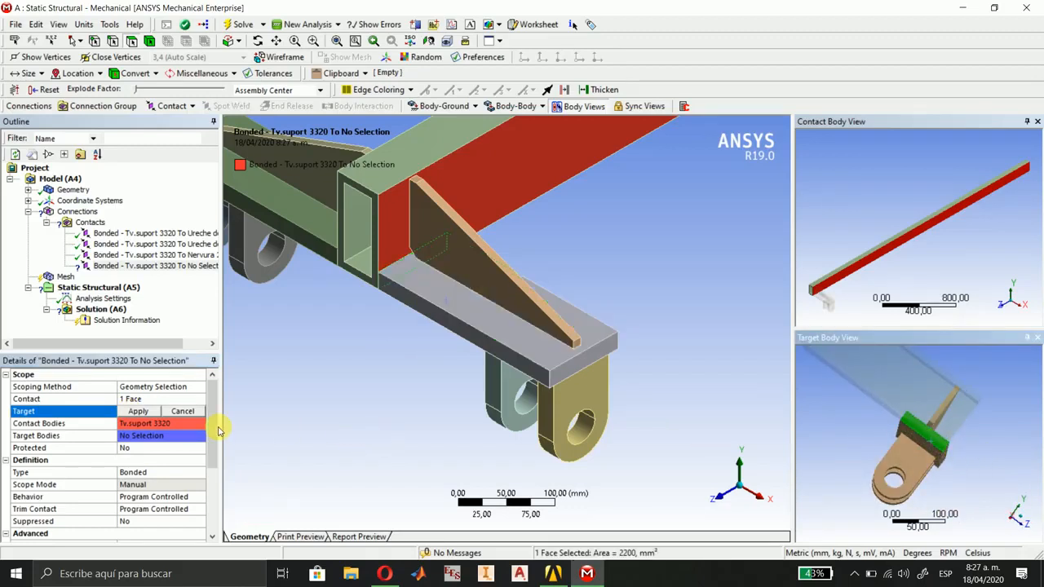
left_click(137, 411)
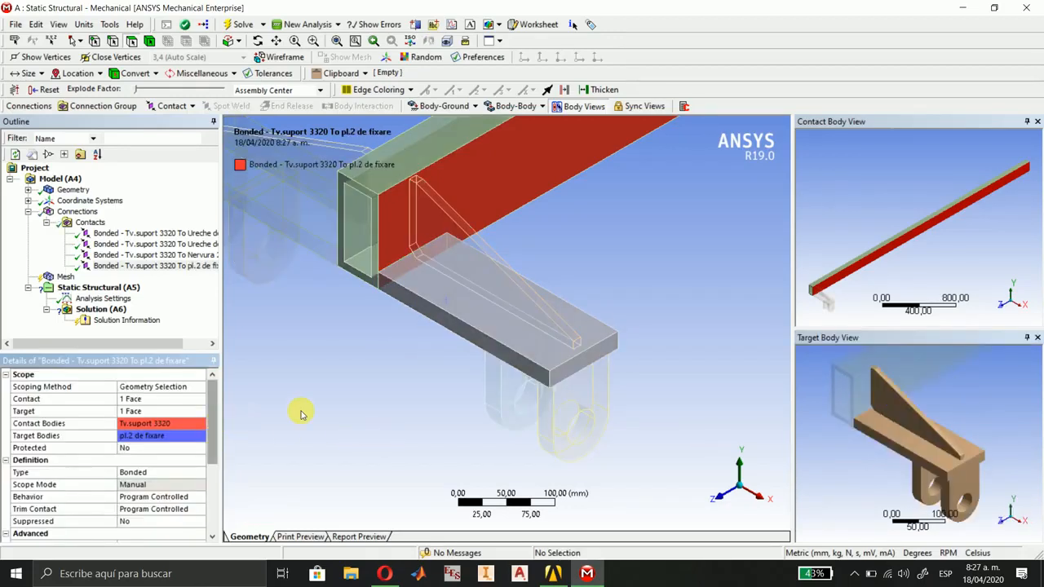
Review the faces scoped in the two lifting lug contacts and in the +X side rib and fixing plate contacts at the +Z end.
scroll(515, 363, "down", 3)
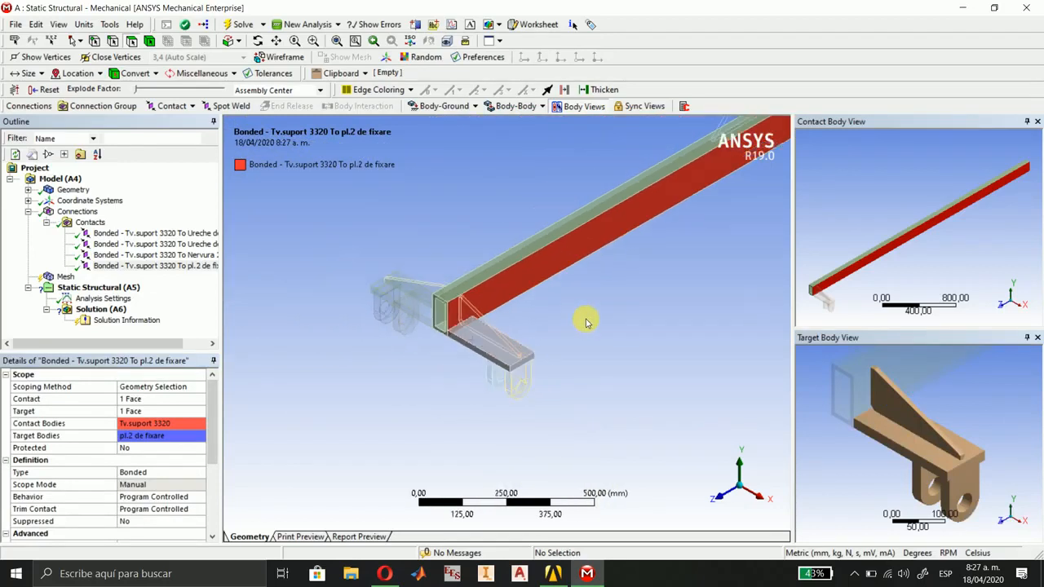
scroll(443, 380, "down", 4)
left_click_drag(502, 360, 444, 408)
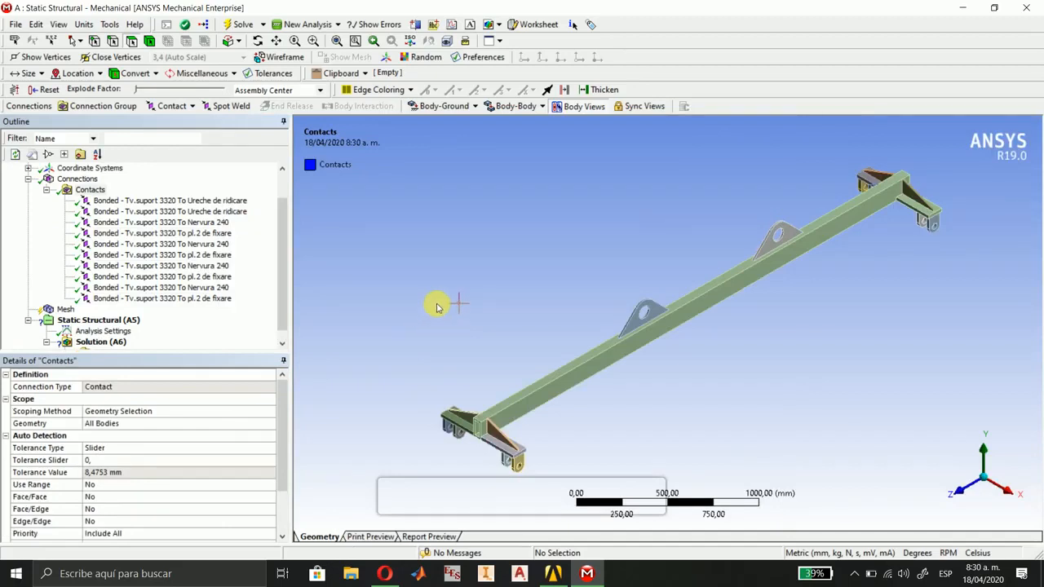
left_click(192, 201)
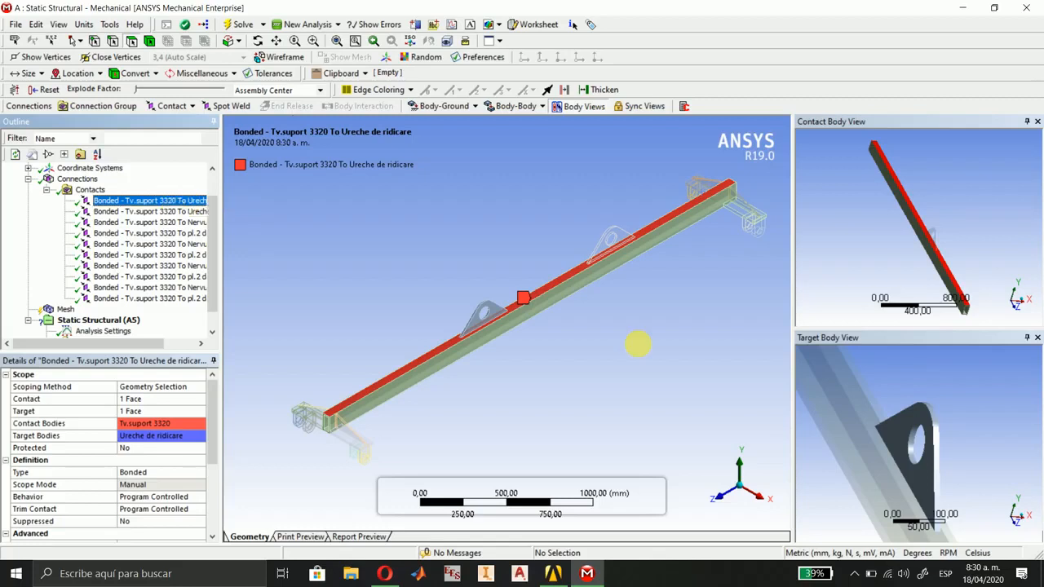
left_click_drag(921, 459, 900, 446)
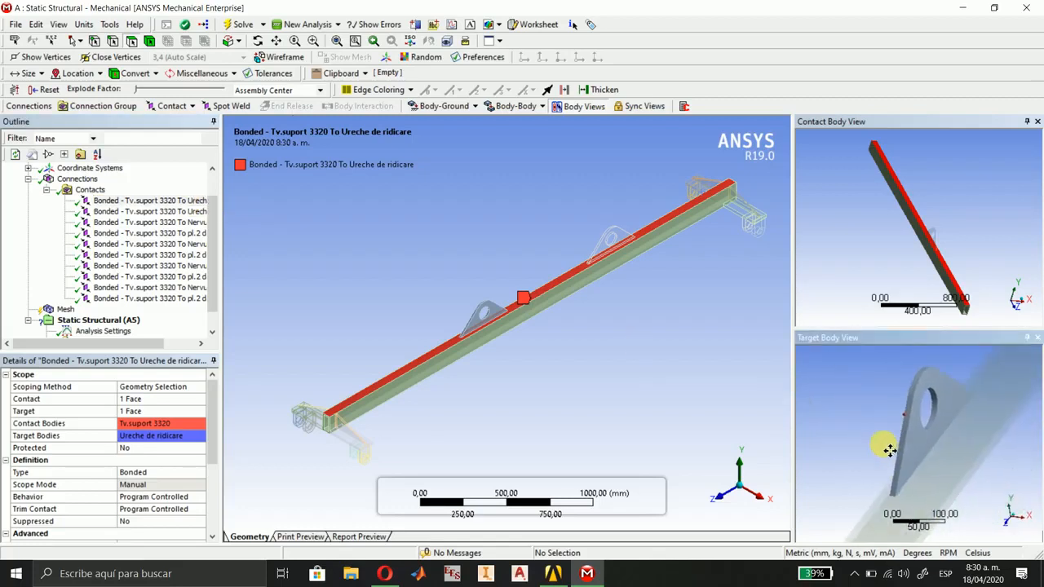
left_click(128, 213)
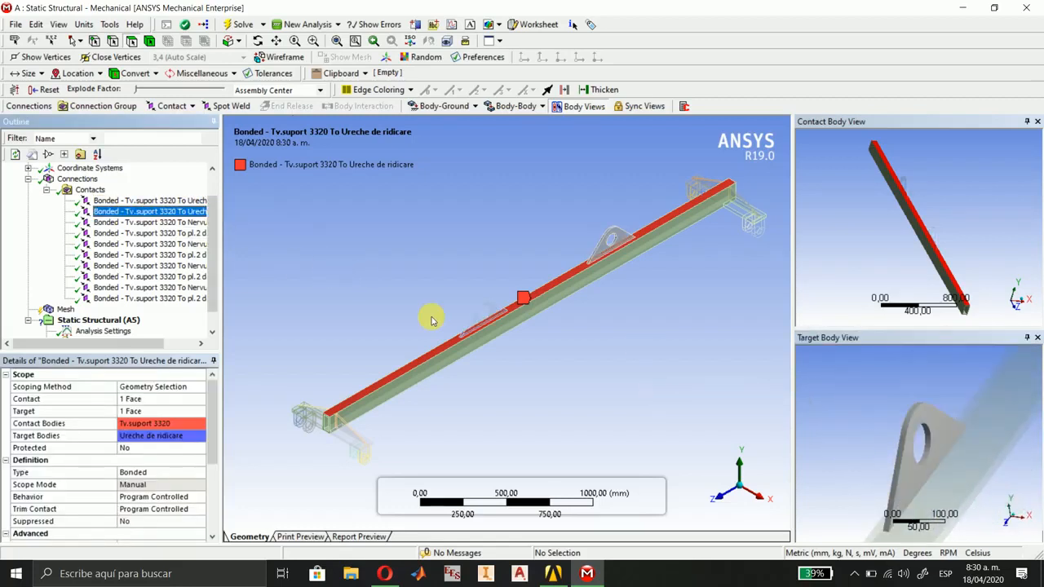
left_click(145, 223)
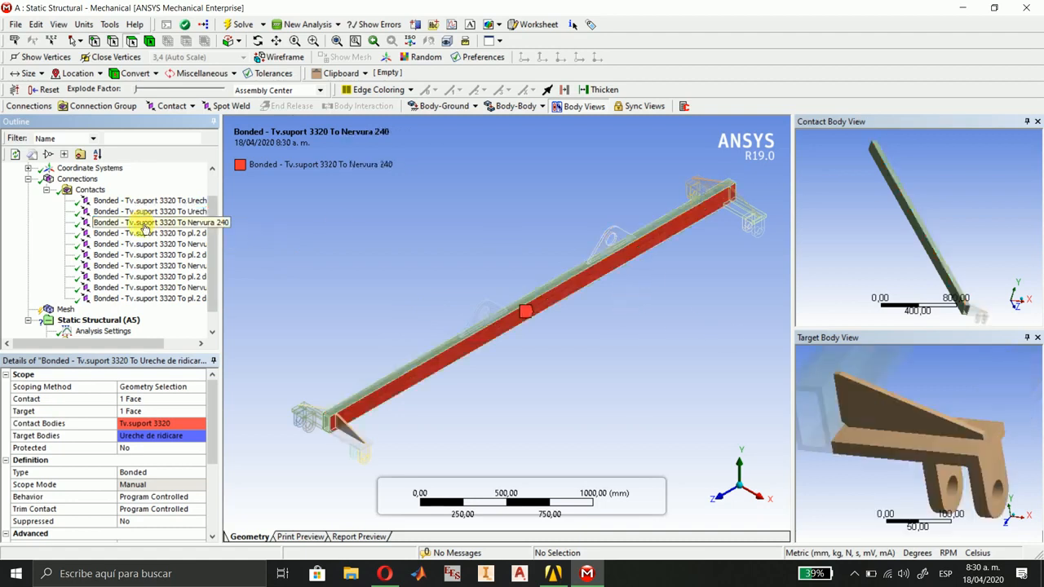
middle_click_drag(922, 415, 975, 411)
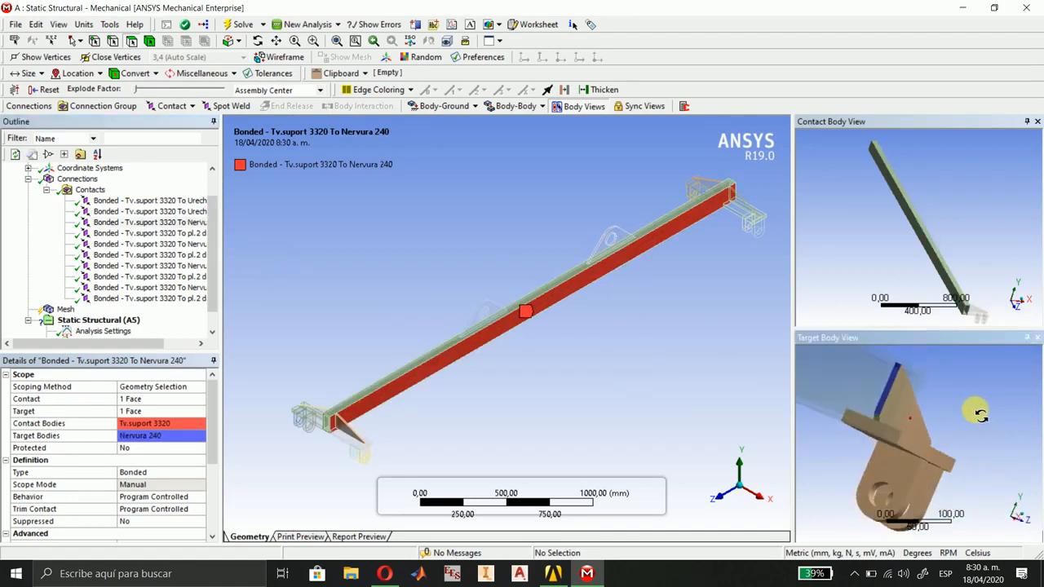
left_click(147, 233)
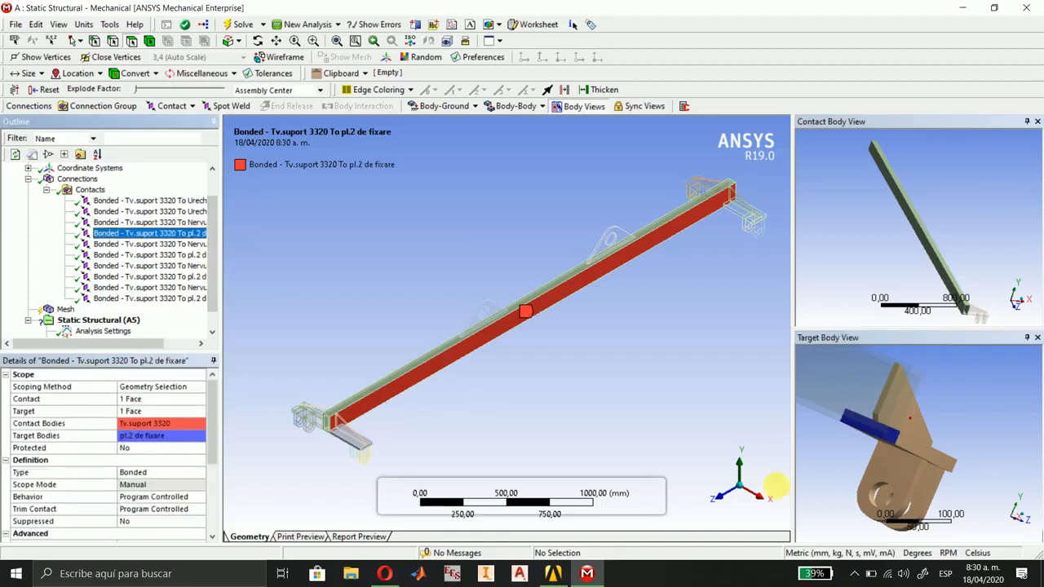
Review the scoped faces of the remaining rib and fixing plate contacts on both sides of the beam.
middle_click_drag(950, 233, 915, 258)
left_click(143, 244)
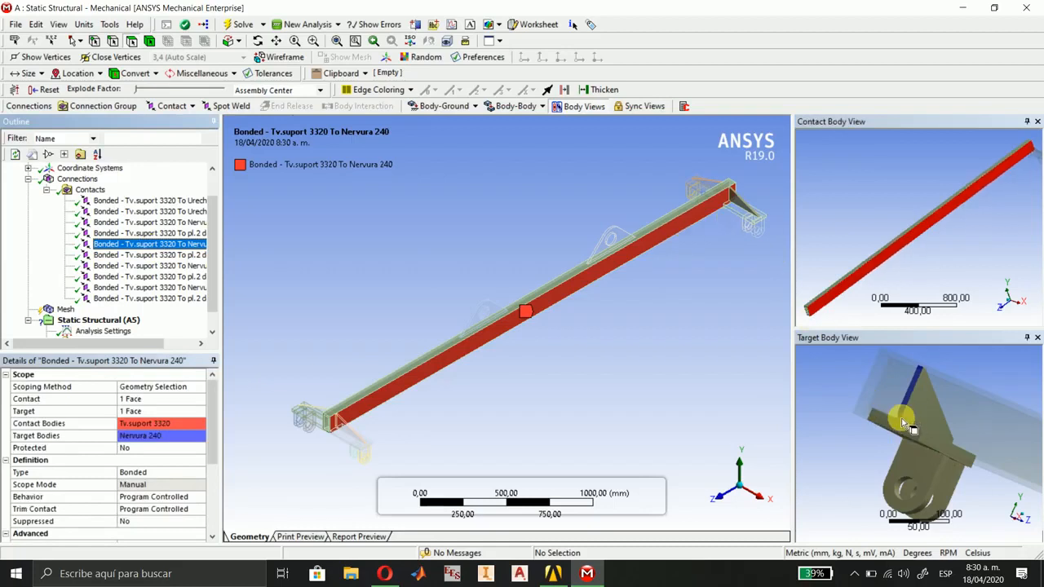
left_click(143, 254)
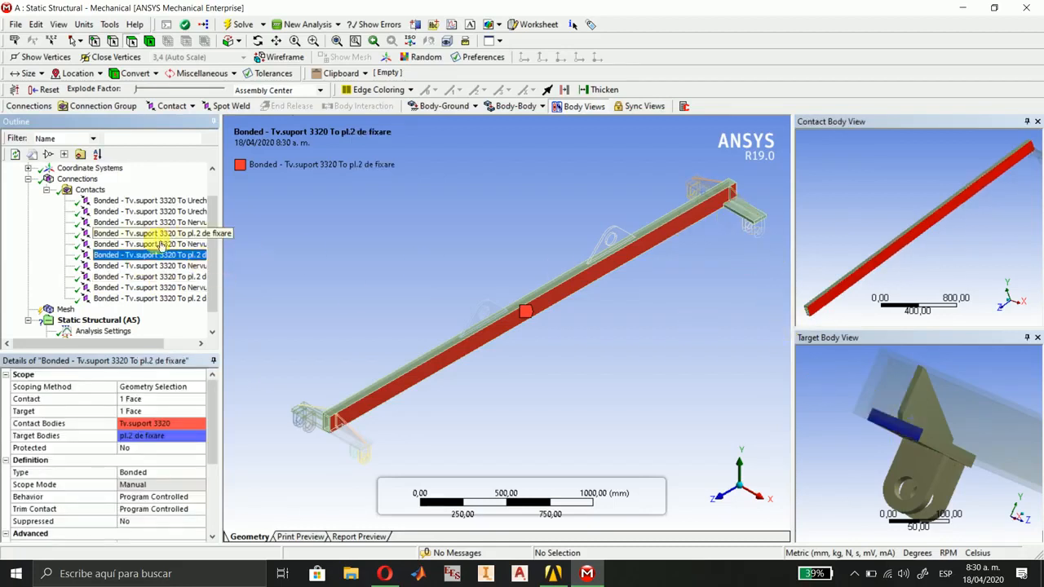
left_click(149, 266)
middle_click_drag(367, 419, 609, 410)
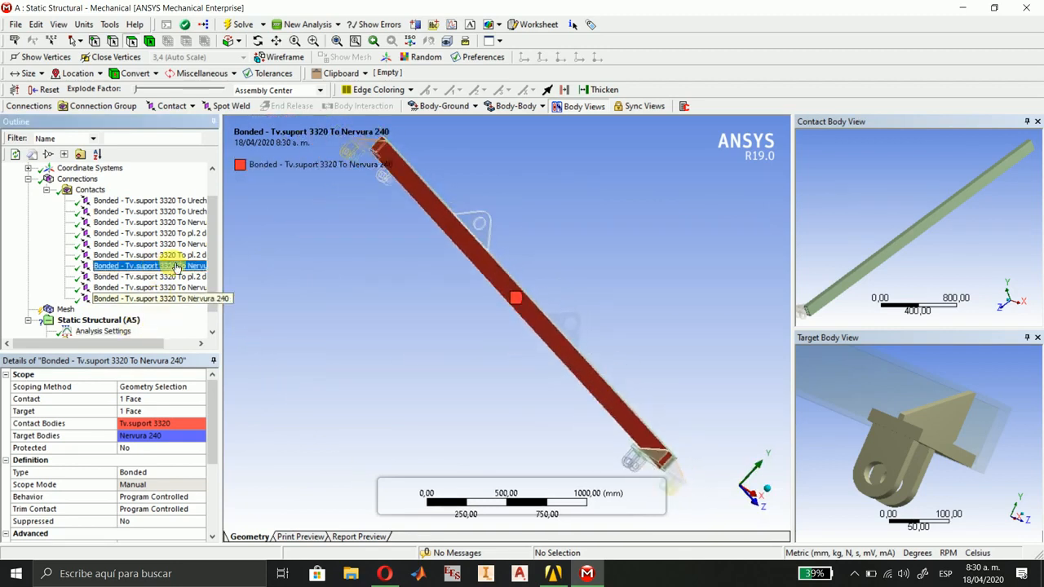
middle_click_drag(969, 439, 662, 402)
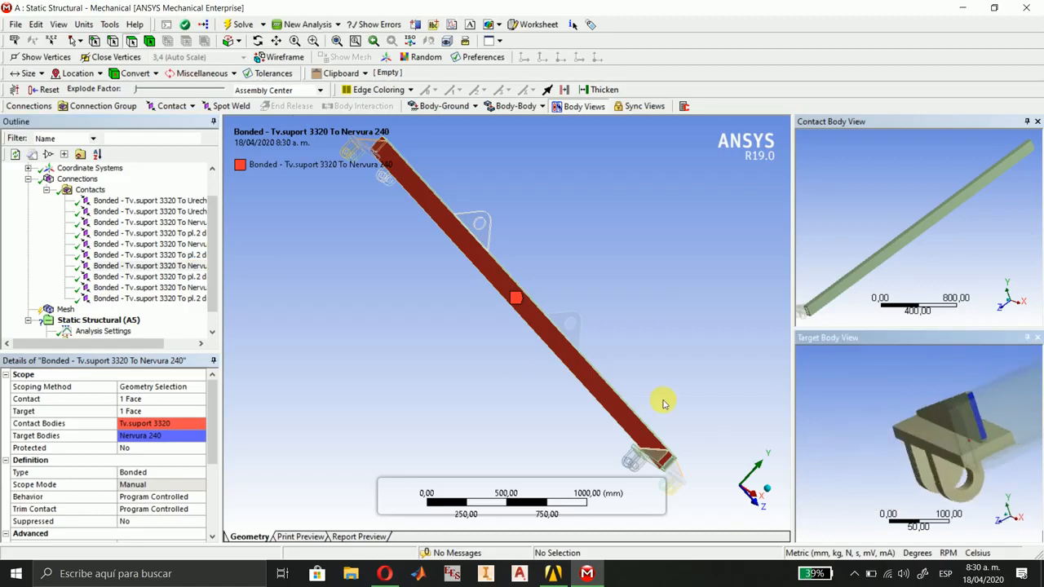
left_click(136, 278)
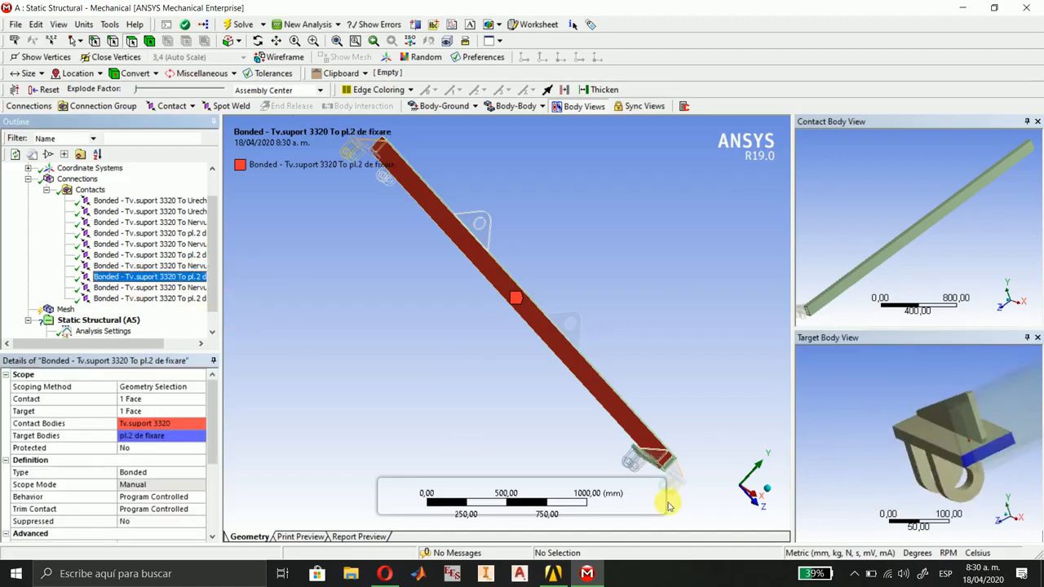
left_click(139, 288)
left_click(147, 299)
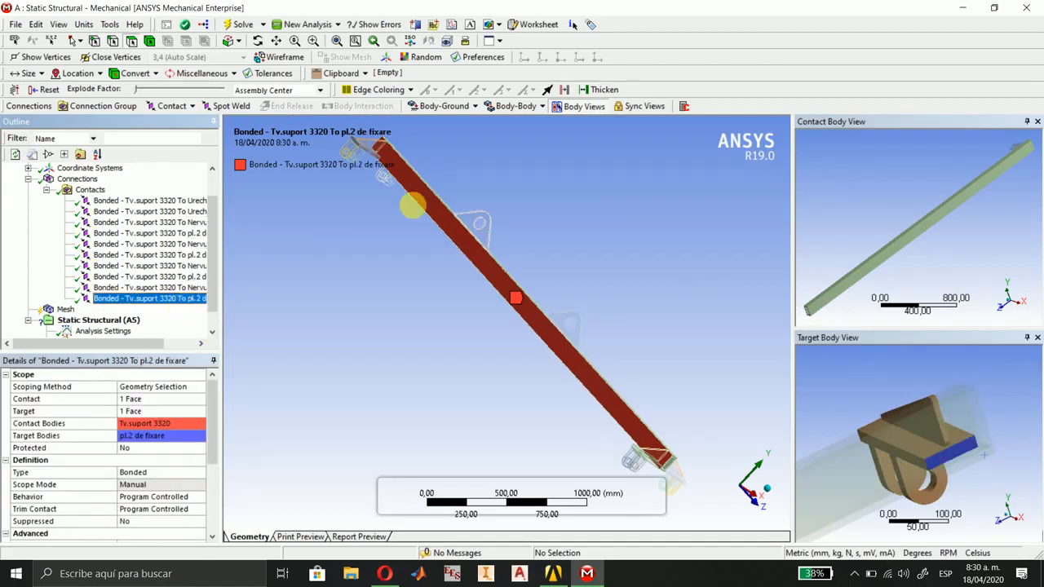
Generate the mesh for the whole lifting beam assembly with the default mesh settings.
left_click(28, 179)
left_click(49, 223)
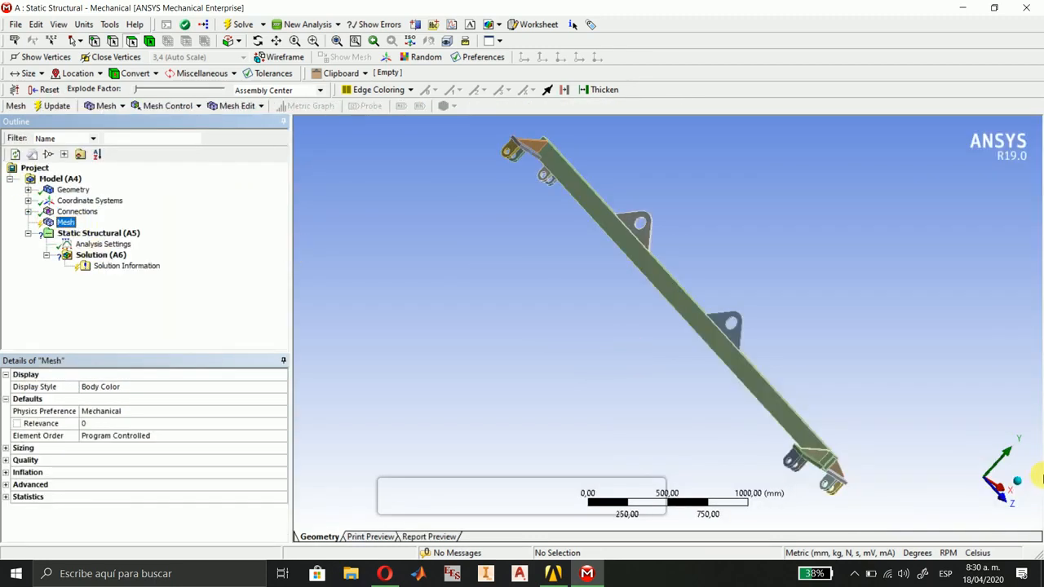
left_click(1022, 487)
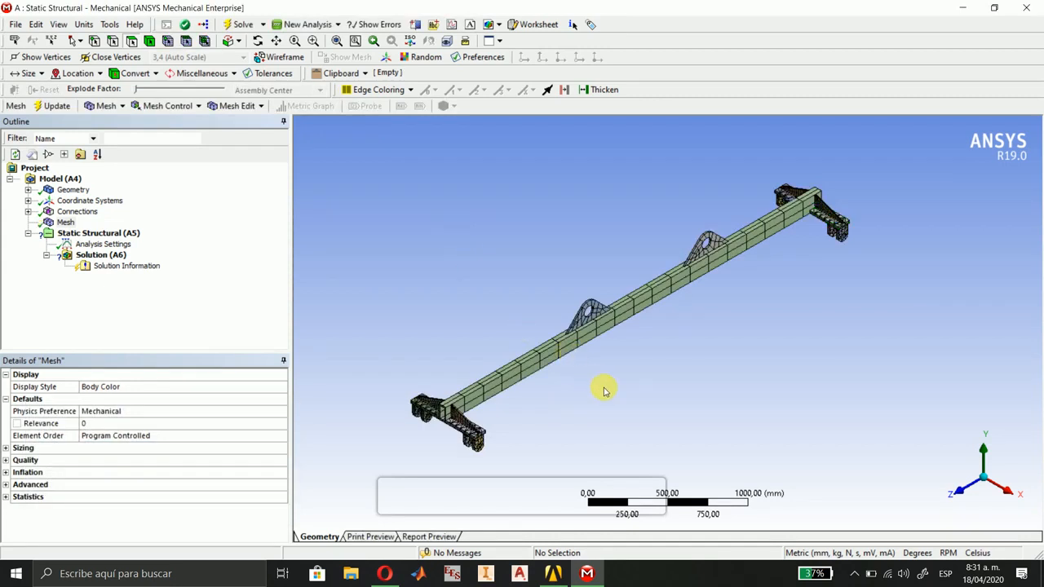
scroll(604, 391, "up", 5)
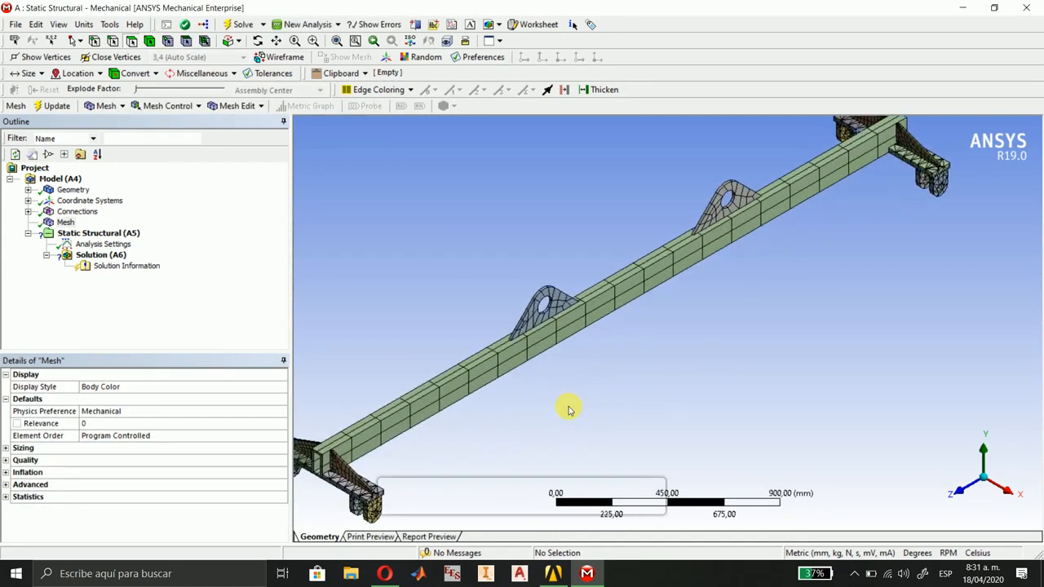
middle_click_drag(569, 409, 659, 220, "ctrl")
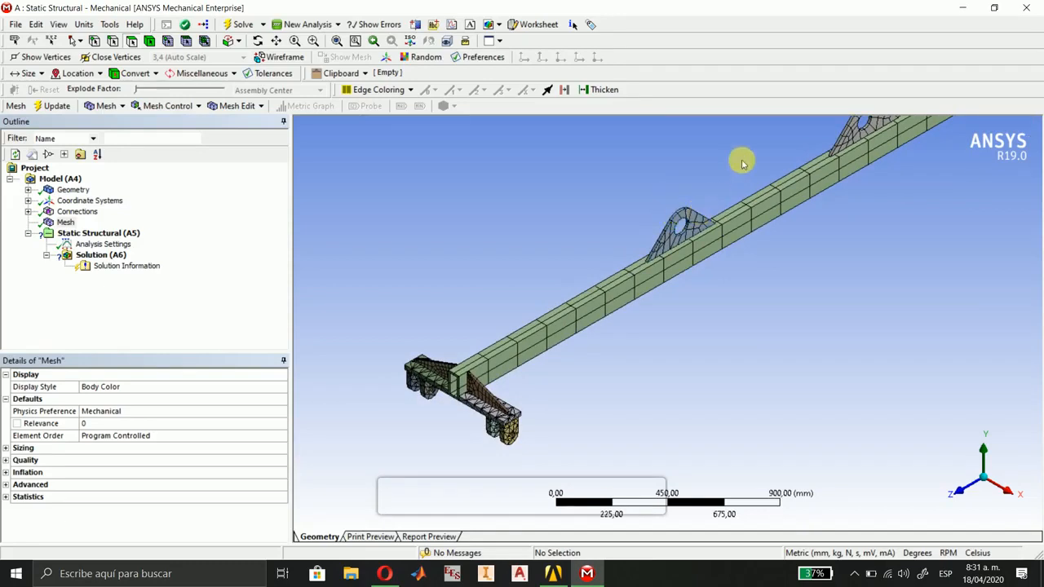
Examine the default mesh on the two lifting lugs and on the bracket at the beam's +Z end.
middle_click_drag(742, 163, 607, 257, "ctrl")
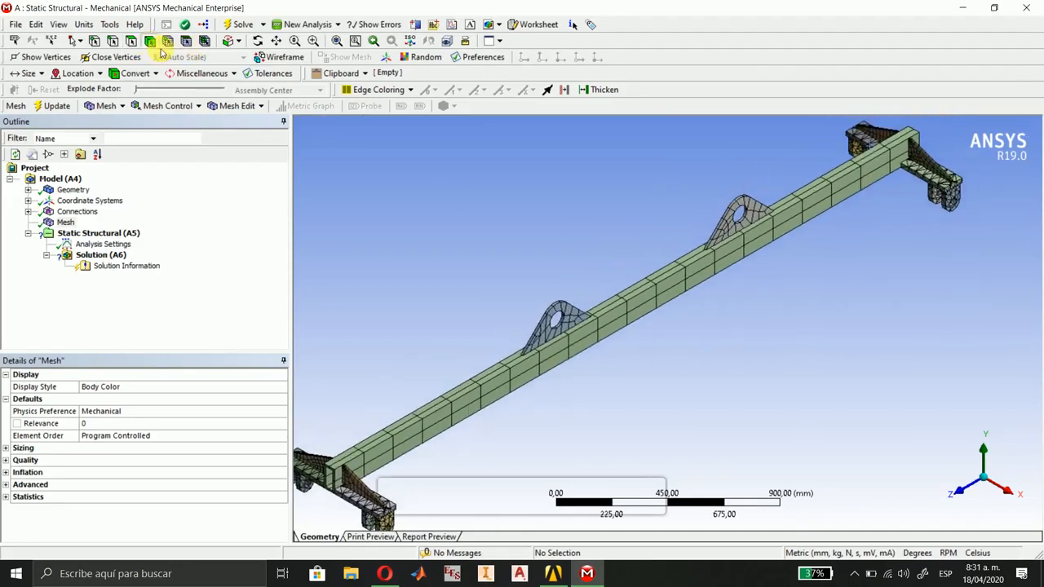
left_click(568, 308)
left_click(728, 214)
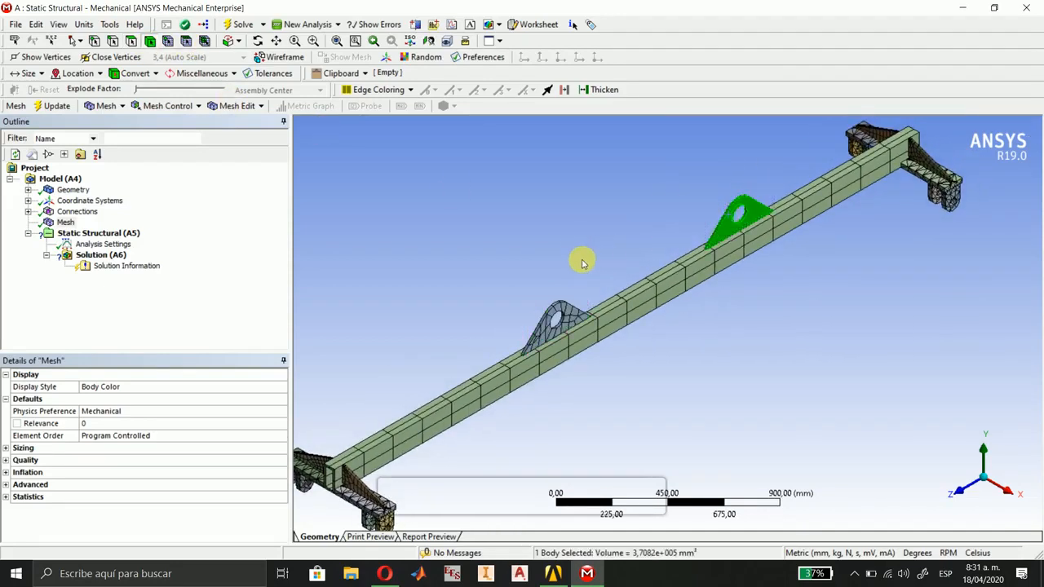
left_click(583, 262)
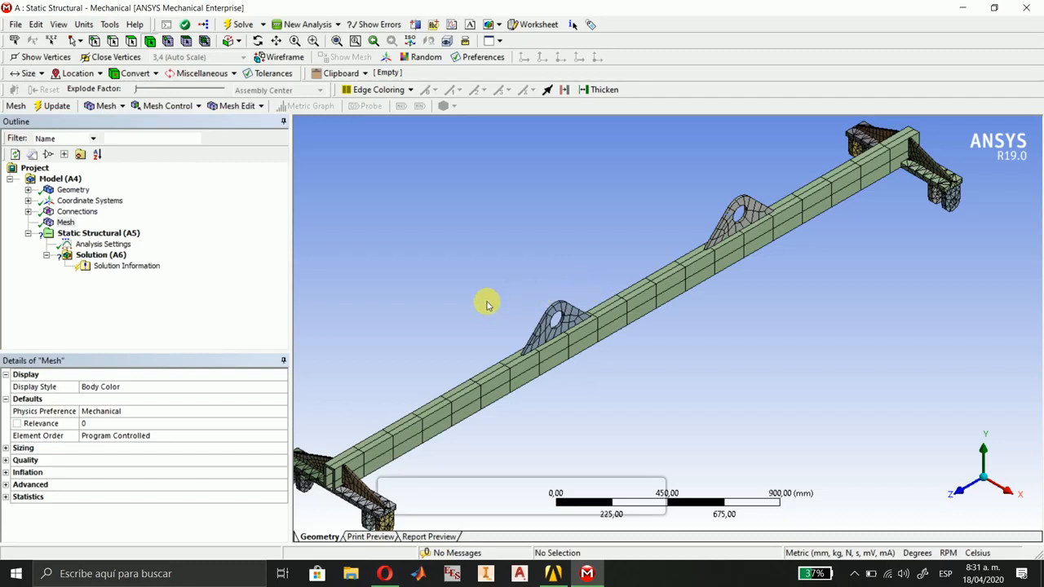
middle_click_drag(489, 300, 580, 219, "ctrl")
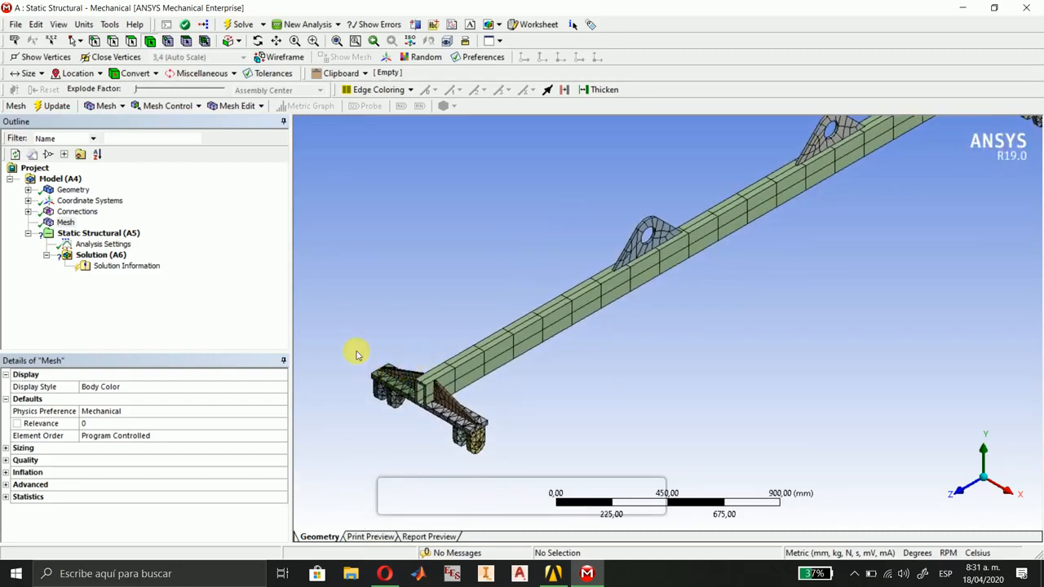
right_click_drag(349, 343, 504, 482)
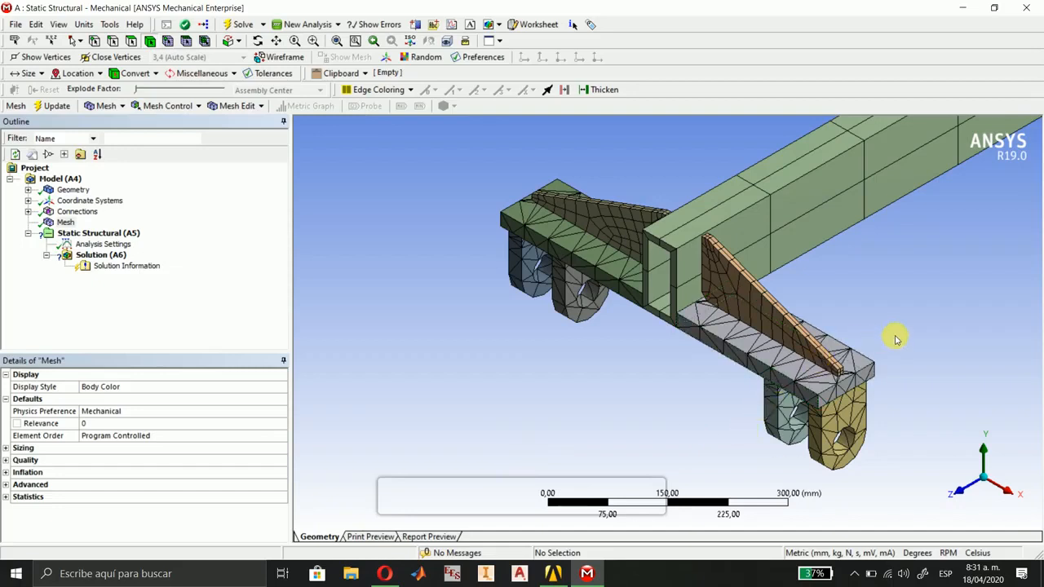
scroll(907, 334, "down", 2)
middle_click_drag(931, 305, 569, 473, "ctrl")
scroll(866, 268, "down", 1)
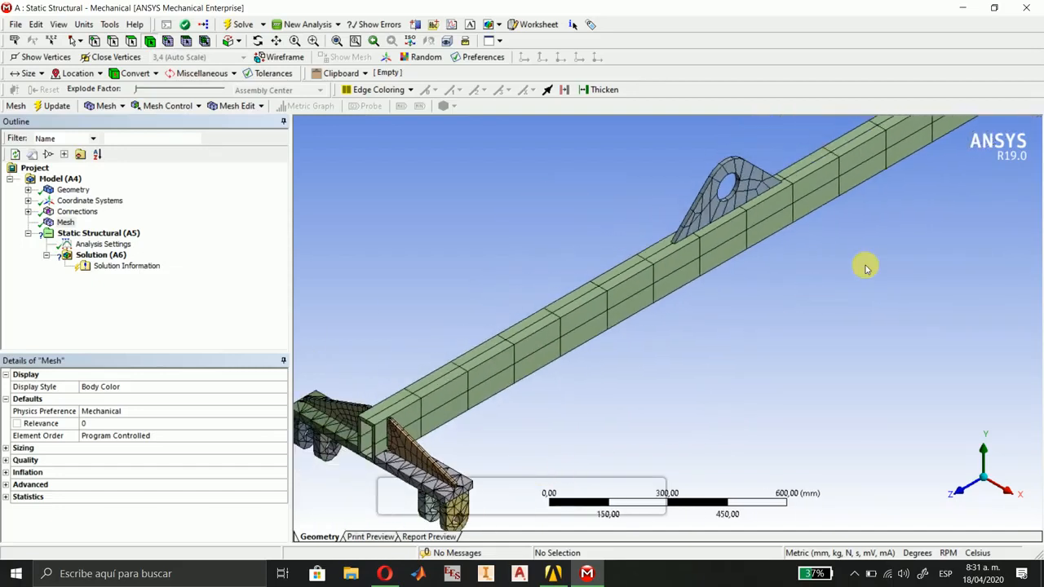
Examine the default mesh along the beam and on the bracket at its -Z end.
middle_click_drag(873, 270, 606, 453, "ctrl")
middle_click_drag(862, 270, 659, 427, "ctrl")
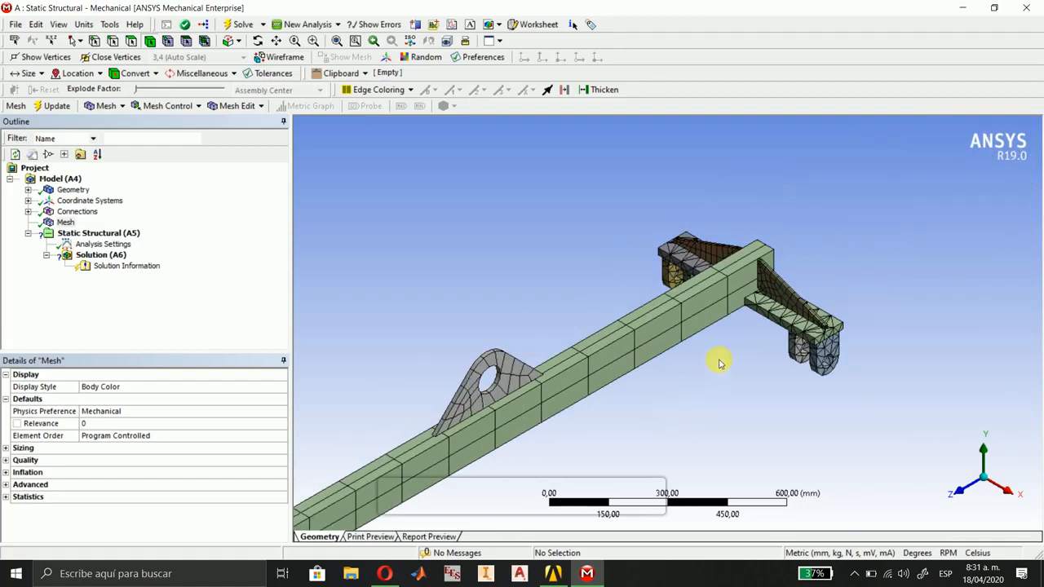
scroll(719, 364, "up", 3)
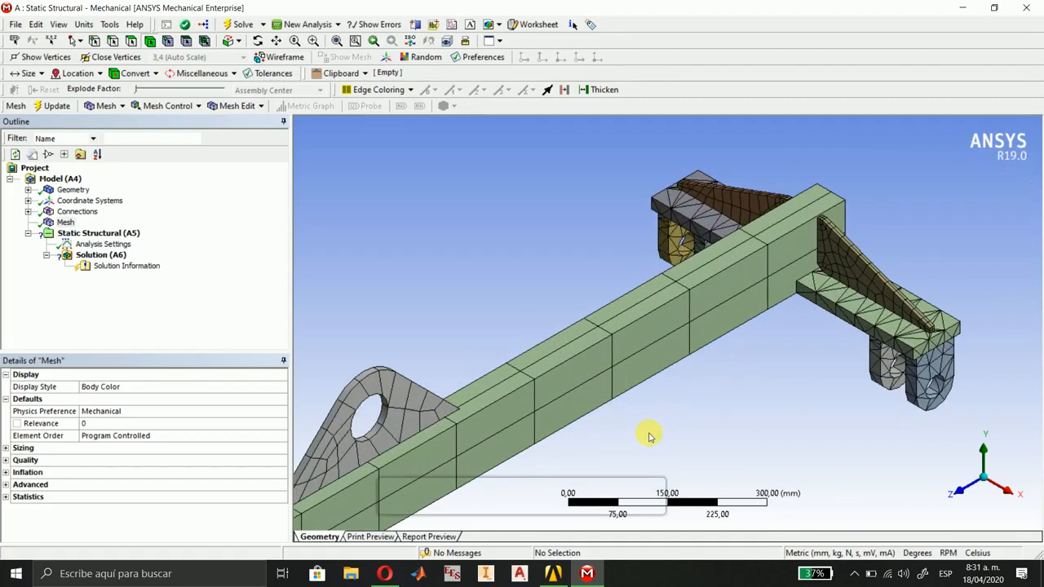
middle_click_drag(650, 438, 870, 345, "ctrl")
scroll(761, 400, "down", 4)
middle_click_drag(747, 403, 836, 344, "ctrl")
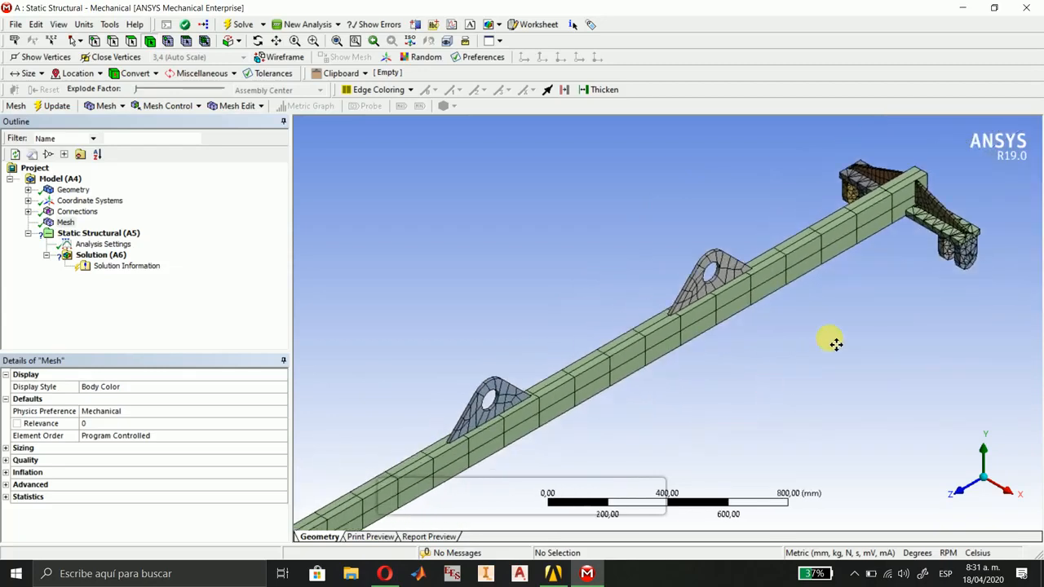
scroll(829, 334, "down", 2)
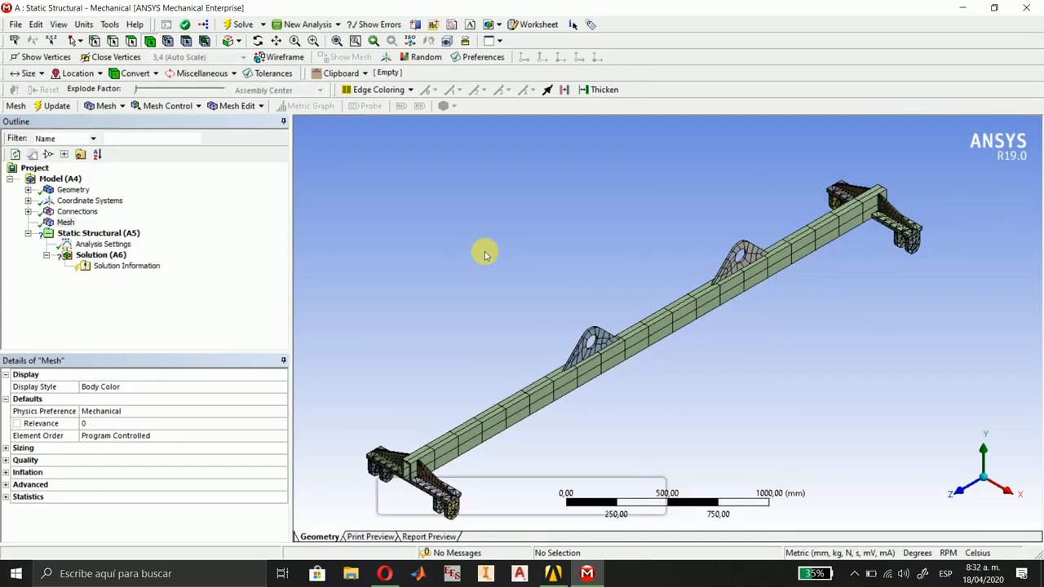
middle_click_drag(546, 299, 563, 233, "ctrl")
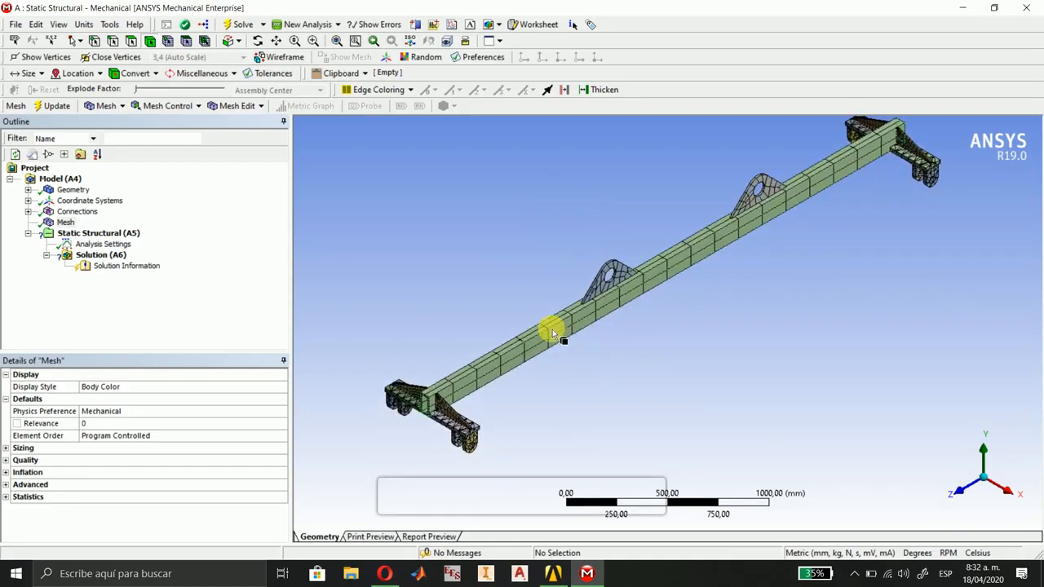
Clear the generated mesh data of the whole assembly.
right_click(55, 222)
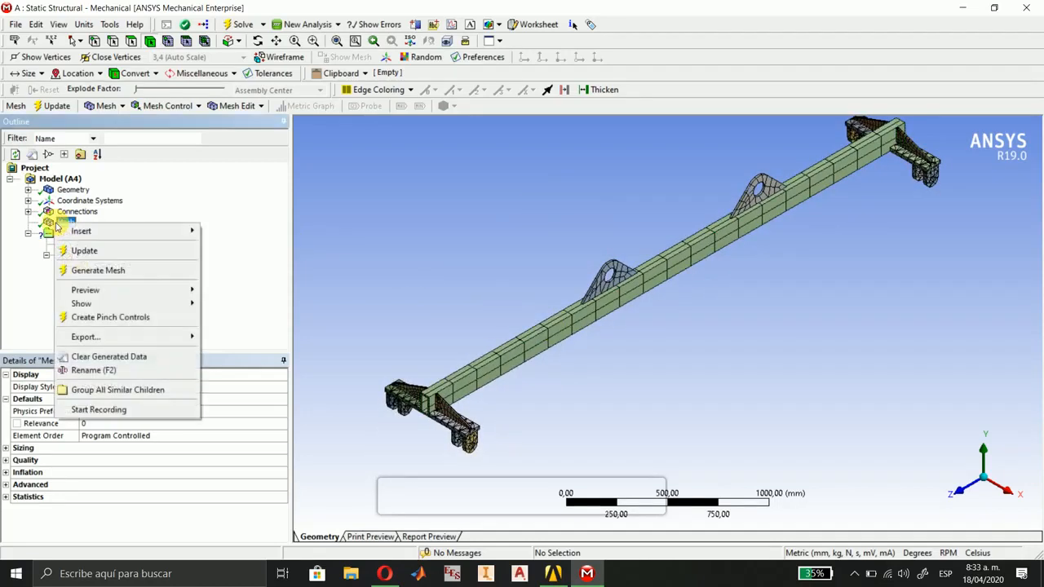
left_click(123, 358)
left_click(559, 334)
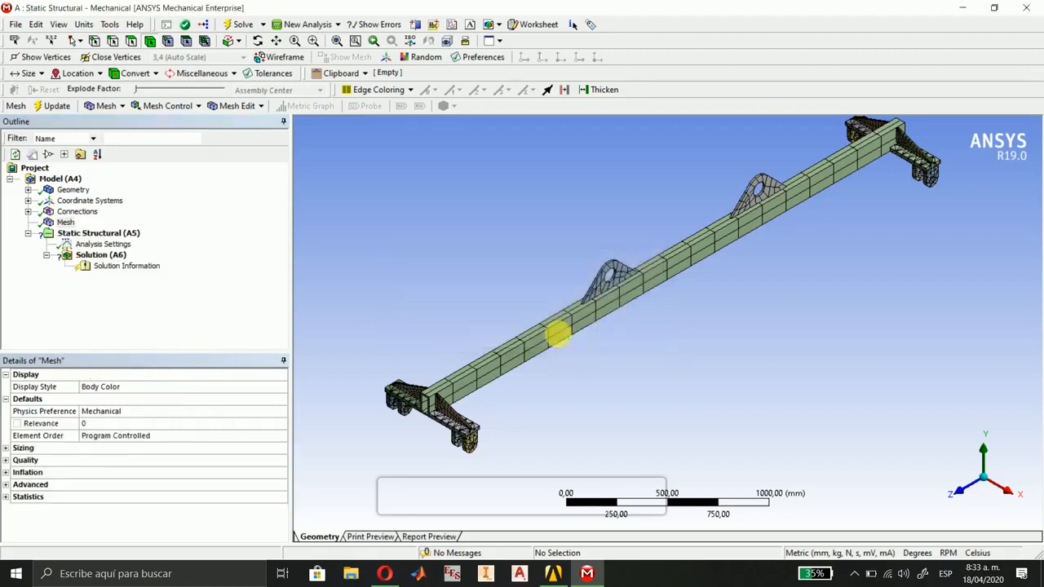
middle_click_drag(705, 345, 677, 357, "ctrl")
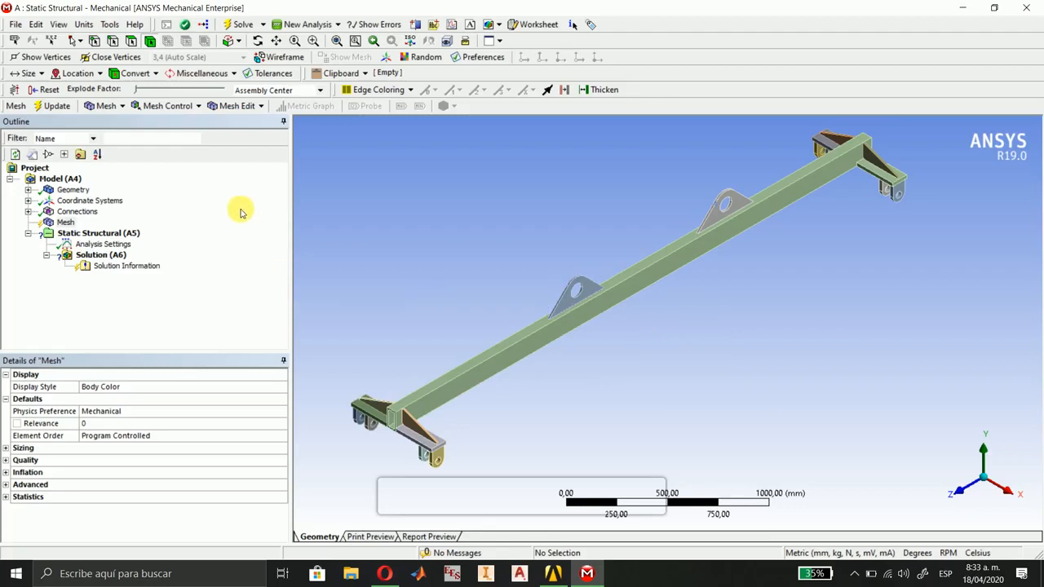
Add a mesh method control scoped to the long rectangular beam body.
left_click(176, 108)
left_click(198, 121)
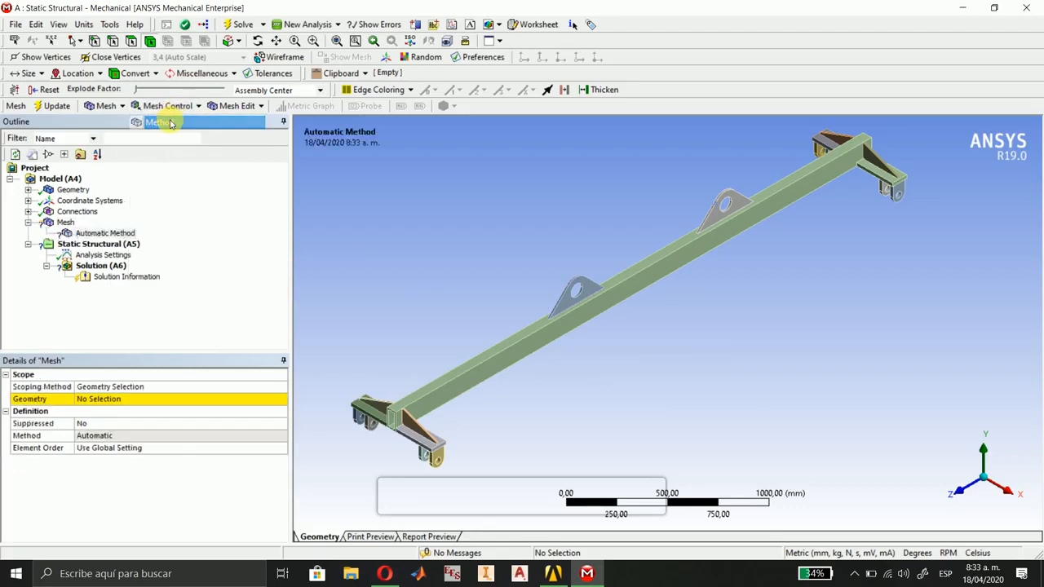
left_click(219, 401)
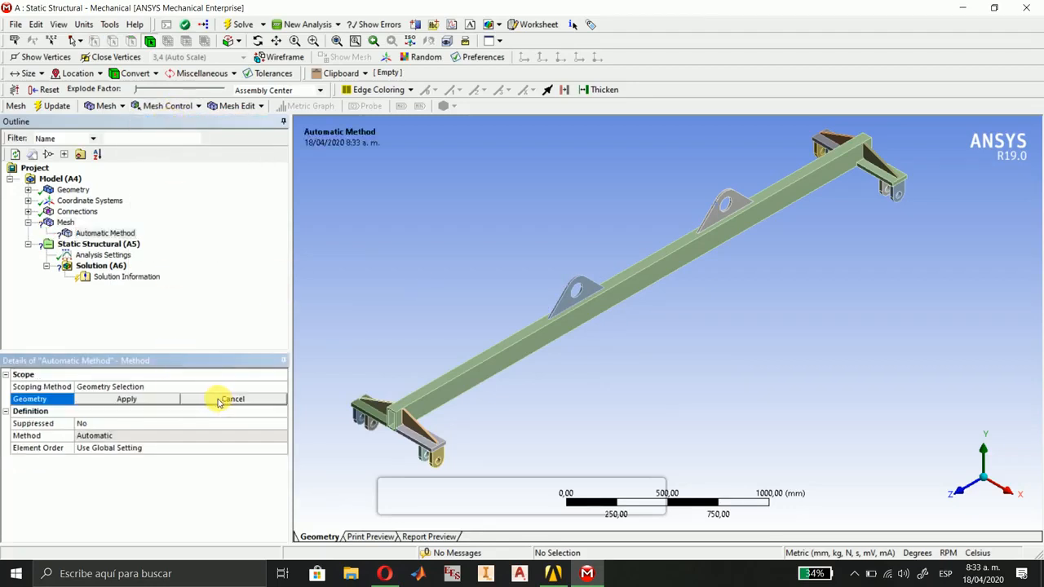
left_click(450, 378)
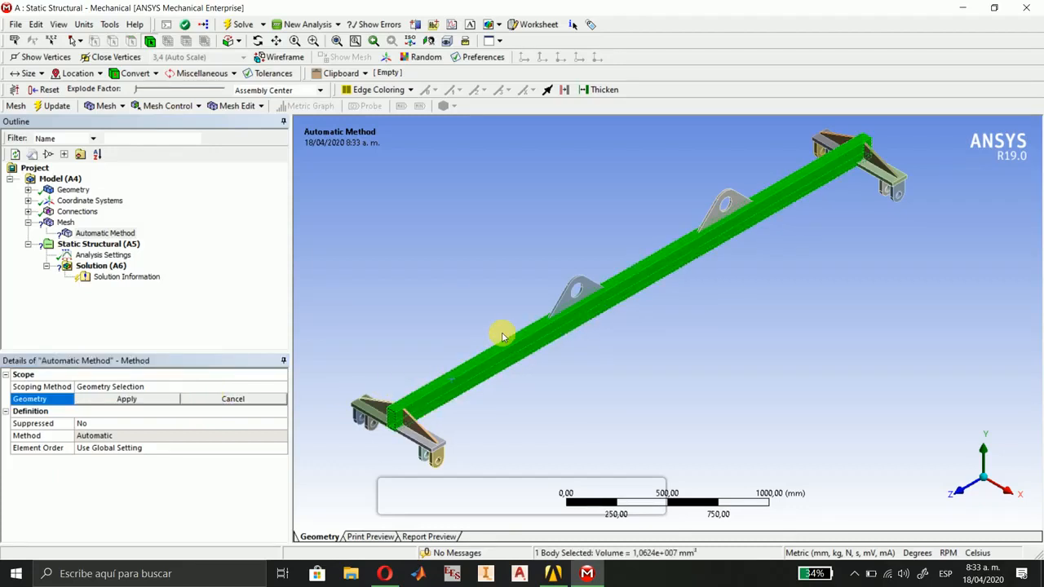
left_click(128, 399)
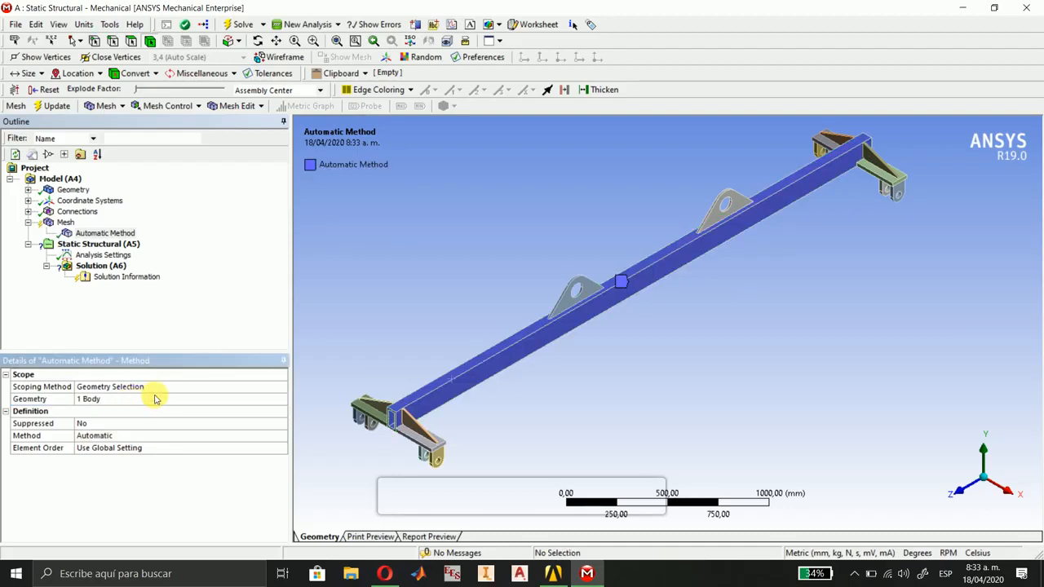
Set the beam's mesh method to Hex Dominant with an All Quad free face mesh type.
left_click(280, 438)
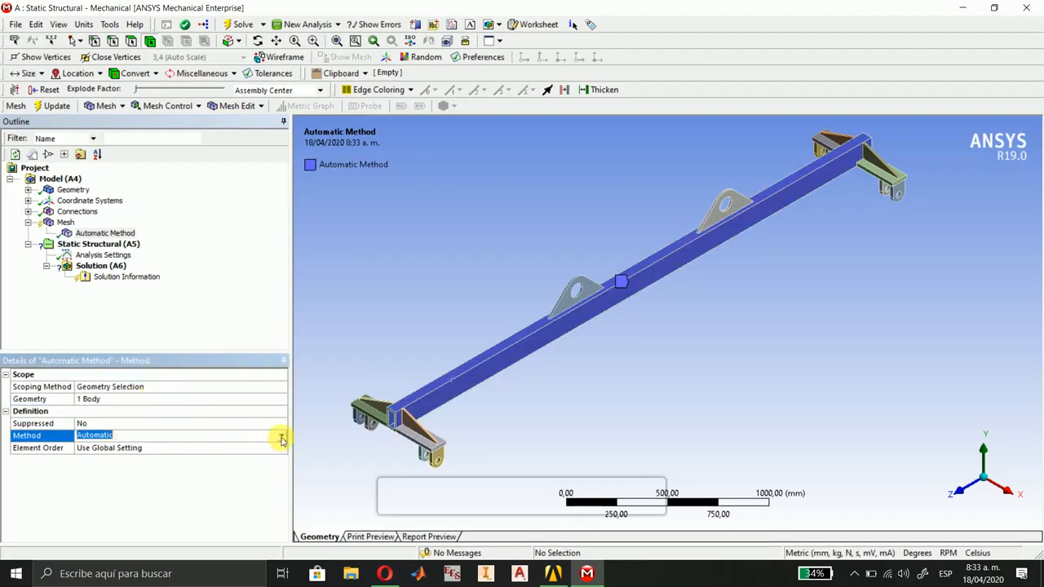
left_click(282, 440)
left_click(168, 463)
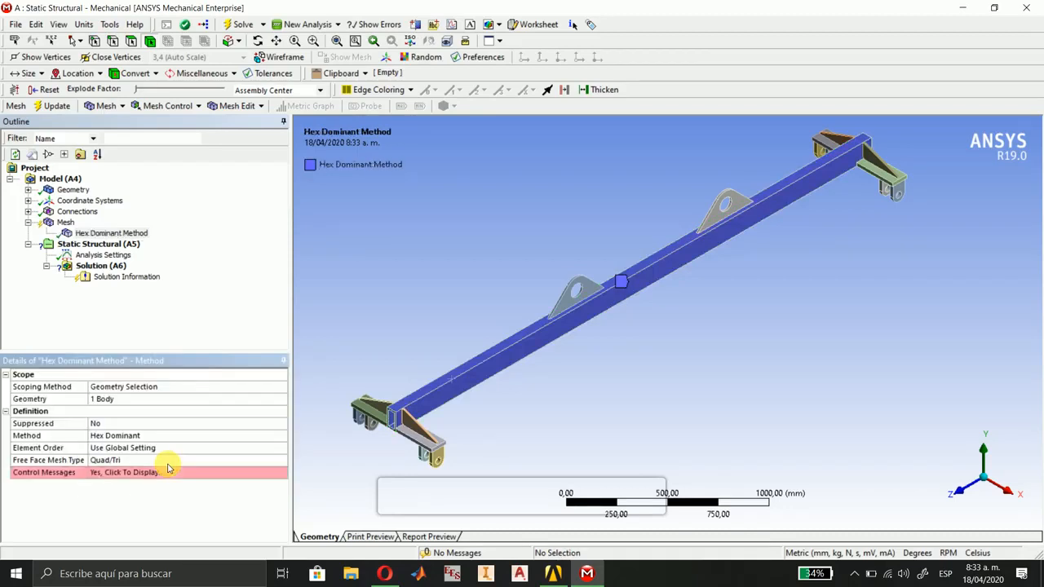
left_click(189, 462)
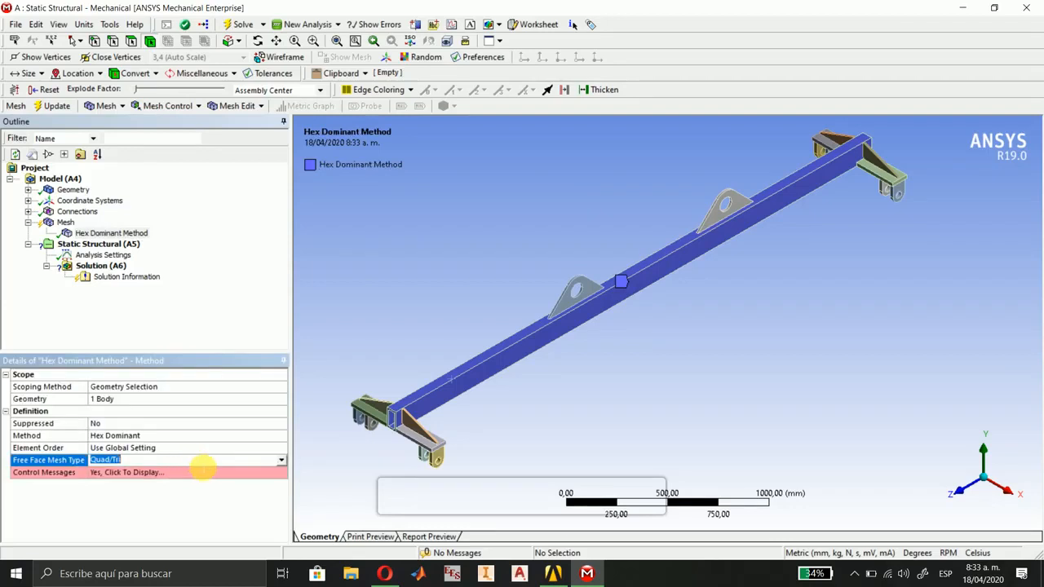
left_click(281, 460)
left_click(140, 480)
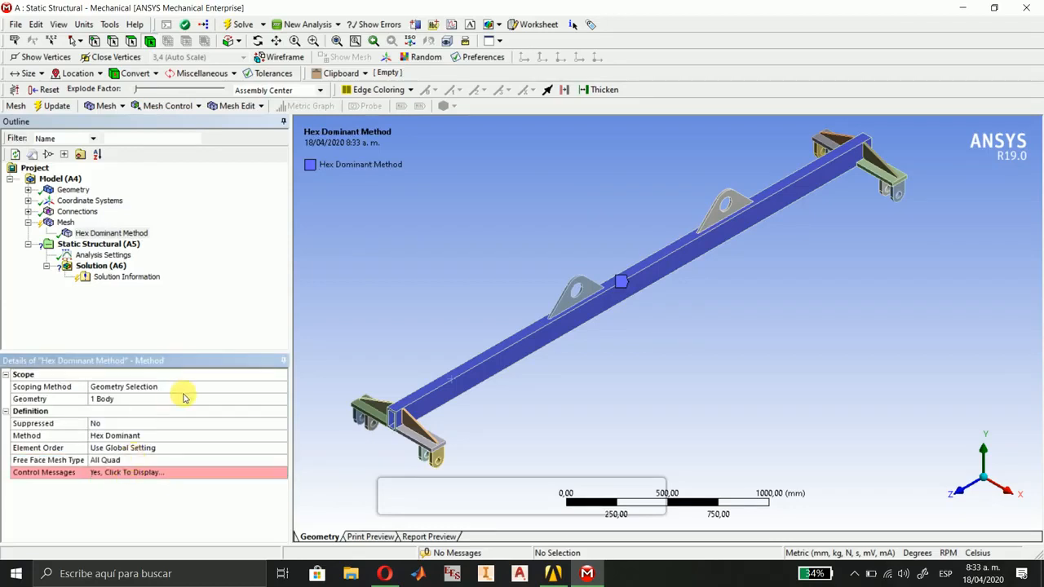
Add a body sizing to the beam with a 10 mm element size and Hard behavior.
left_click(181, 109)
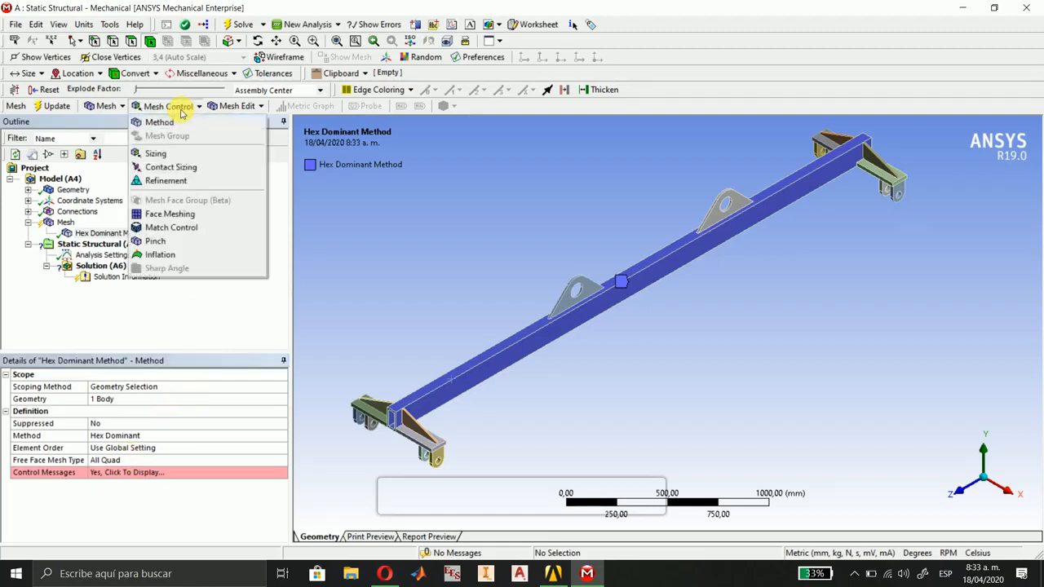
left_click(171, 154)
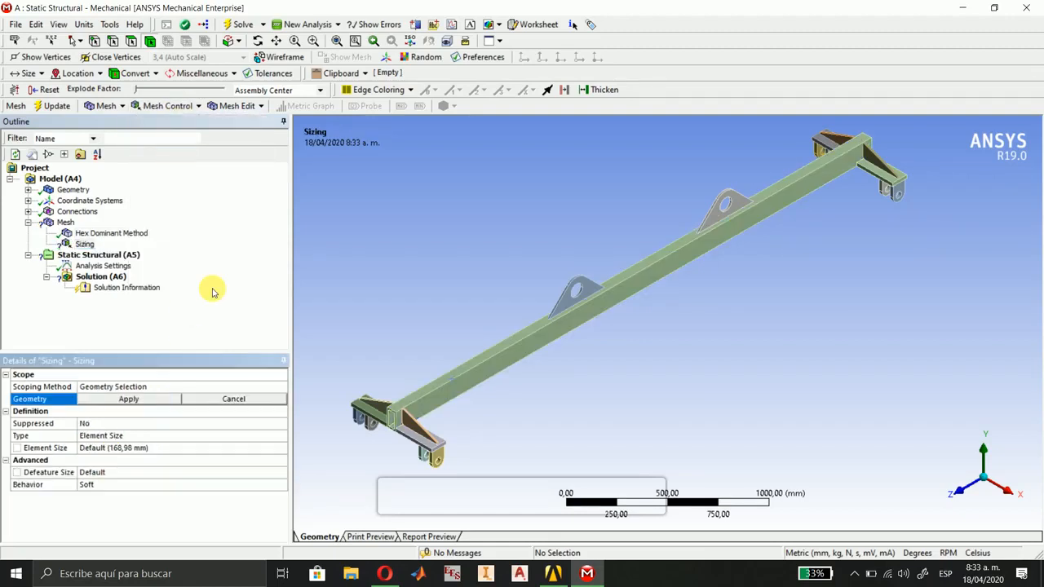
left_click(479, 364)
left_click(122, 400)
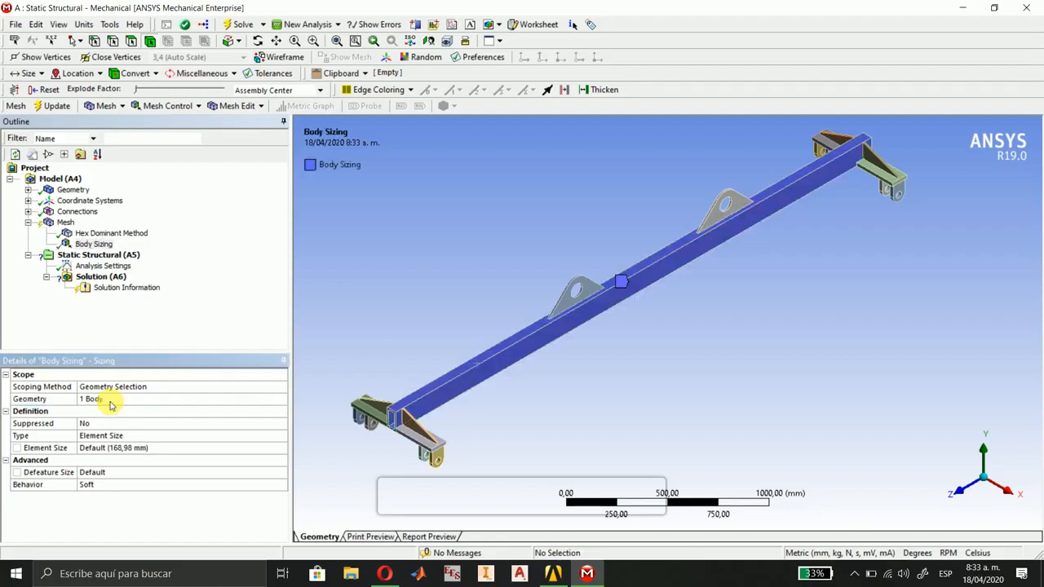
left_click(122, 450)
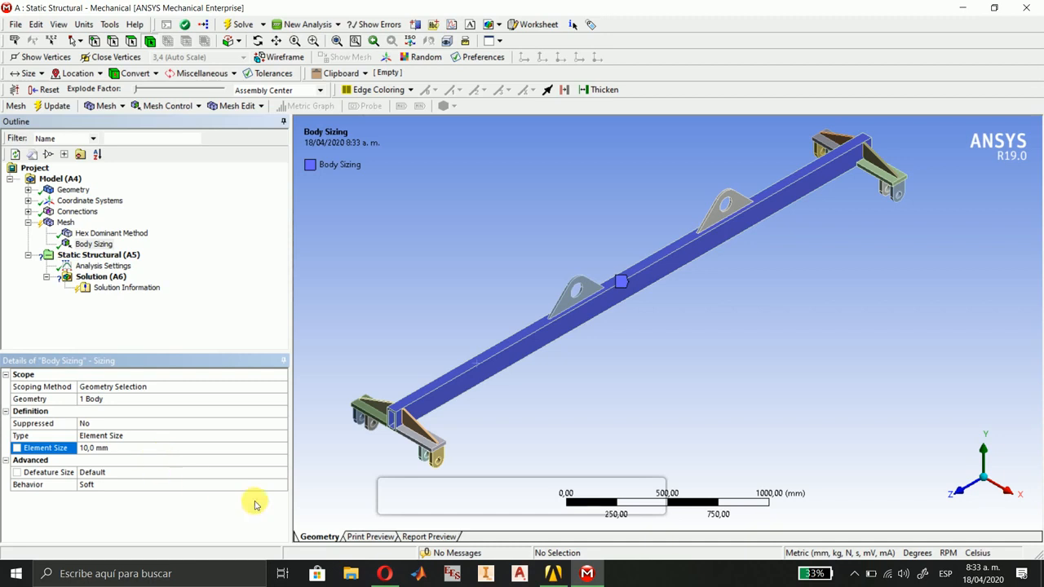
left_click(281, 484)
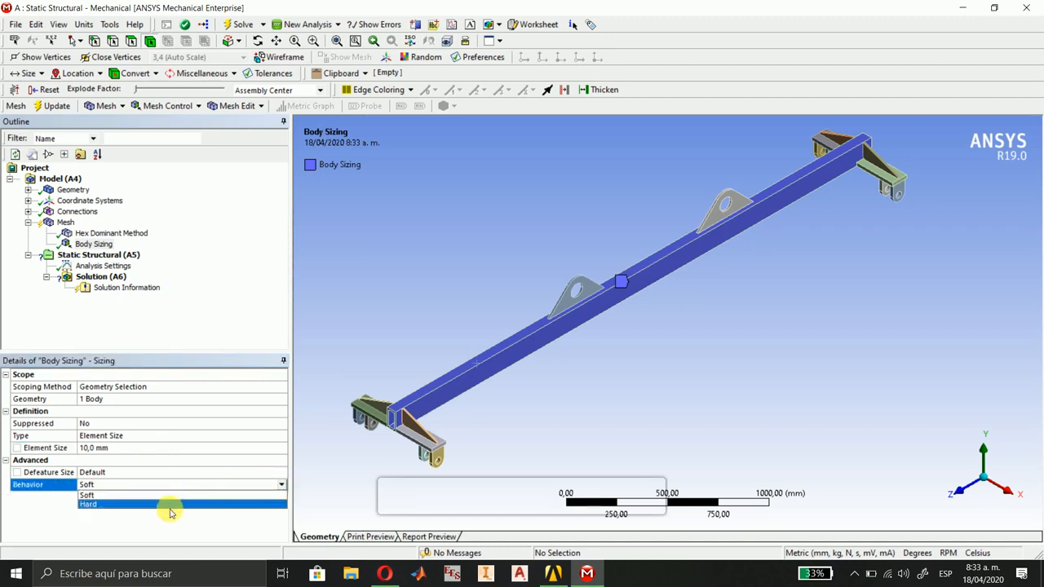
left_click(163, 505)
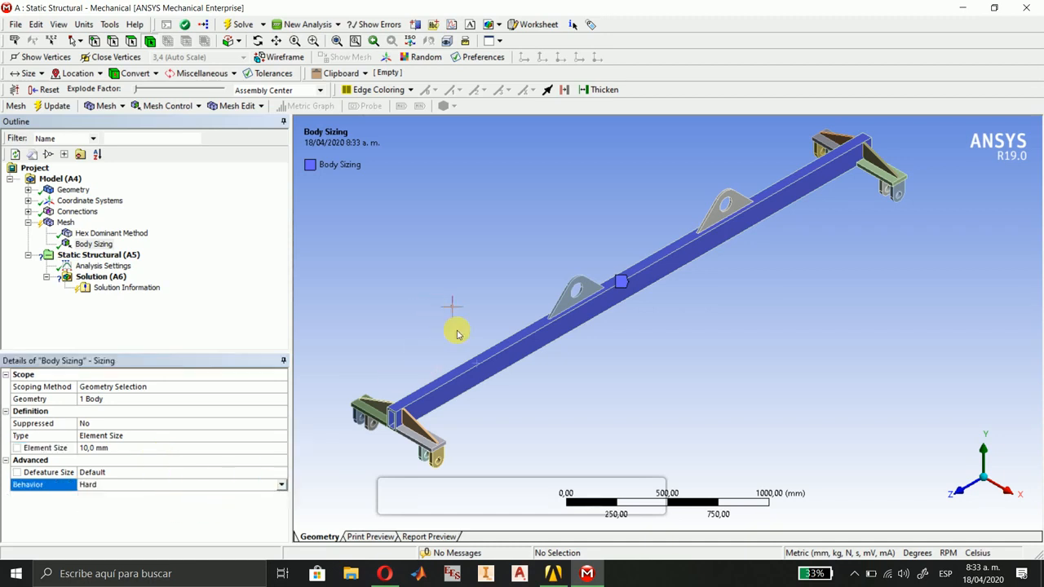
Generate the mesh on the beam body only.
left_click(471, 371)
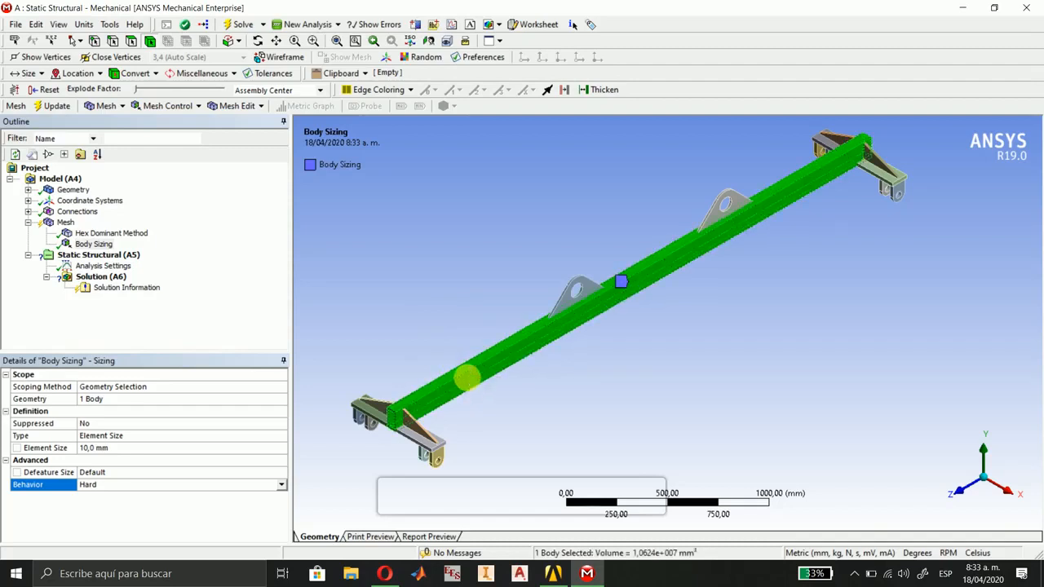
right_click(470, 374)
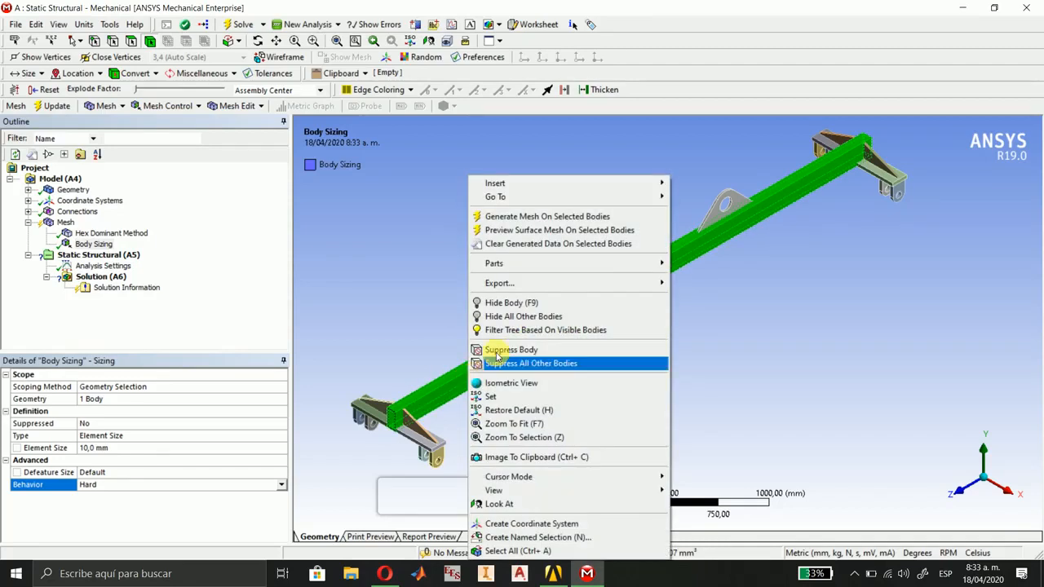
left_click(548, 217)
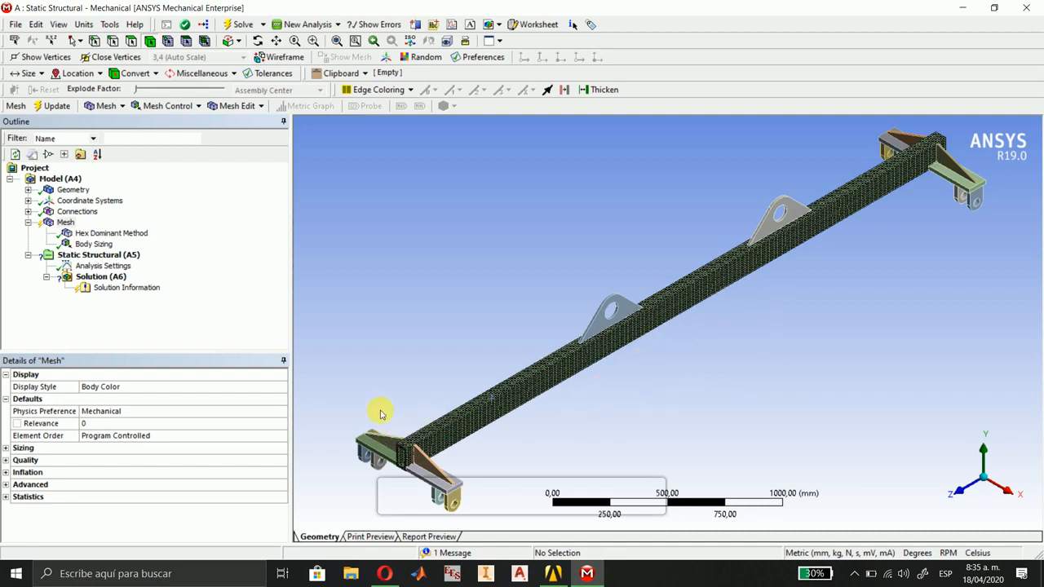
Examine the beam's new mesh at the +Z end and along the span between the lifting lugs.
right_click_drag(478, 506, 377, 411)
middle_click_drag(885, 325, 784, 386, "ctrl")
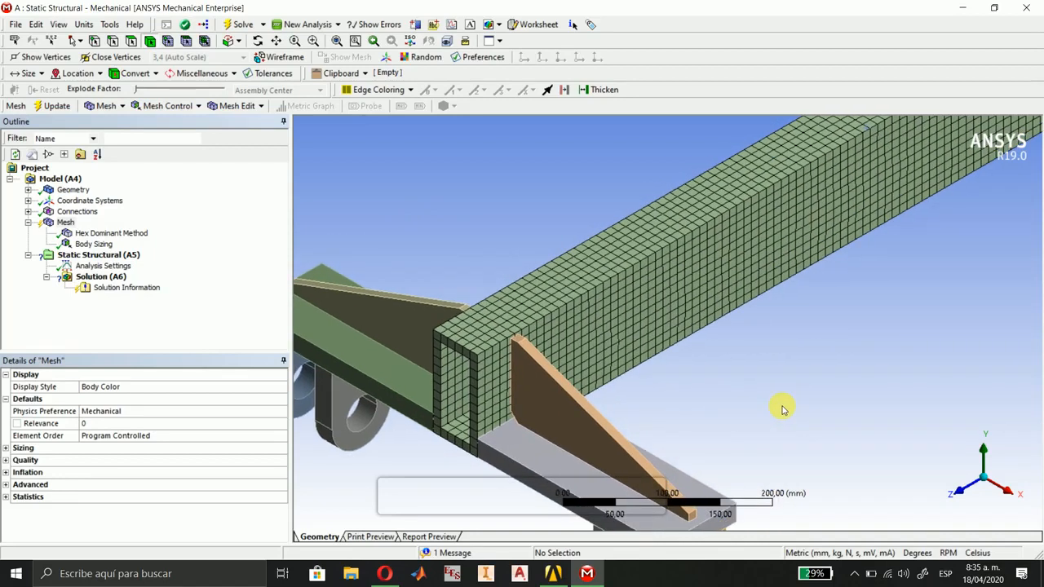
scroll(777, 412, "down", 3)
middle_click_drag(860, 332, 599, 457, "ctrl")
scroll(776, 347, "down", 2)
middle_click_drag(804, 317, 539, 453, "ctrl")
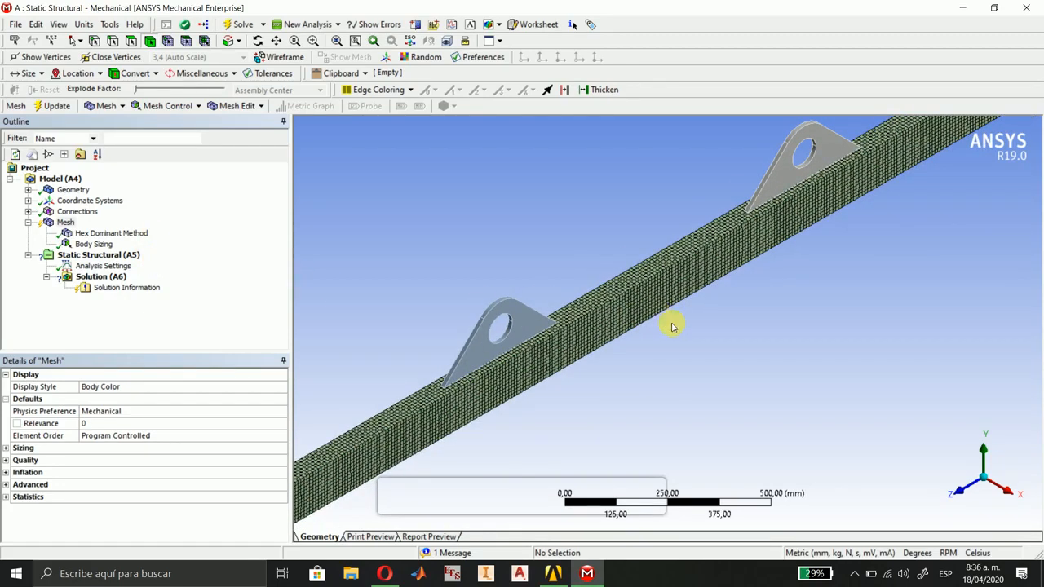
middle_click_drag(672, 326, 665, 364, "ctrl")
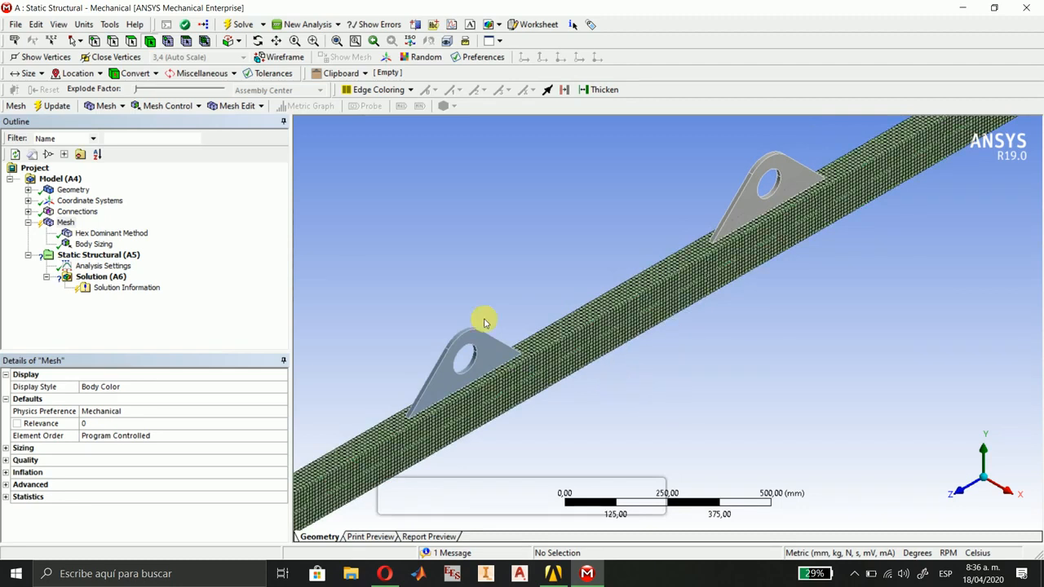
Add a mesh method to both lifting lugs on top of the beam and set it to Tetrahedrons.
left_click(161, 108)
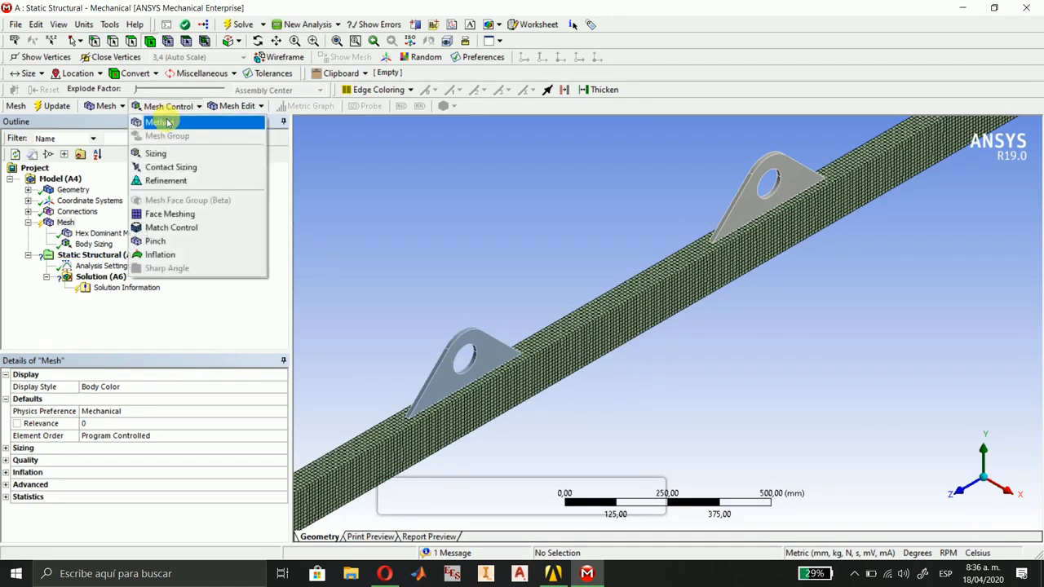
left_click(166, 122)
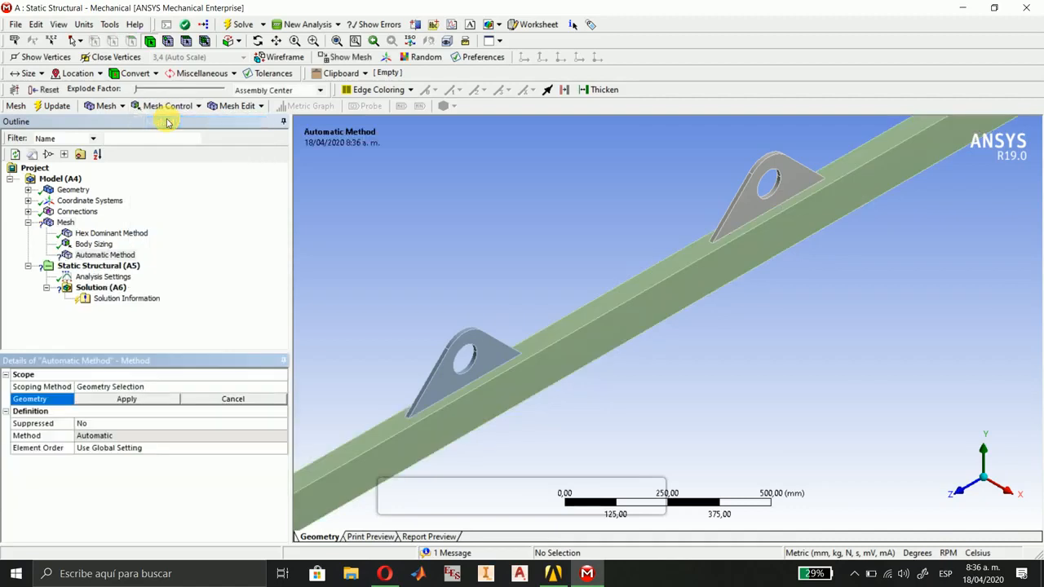
left_click(494, 346)
left_click(755, 195, "ctrl")
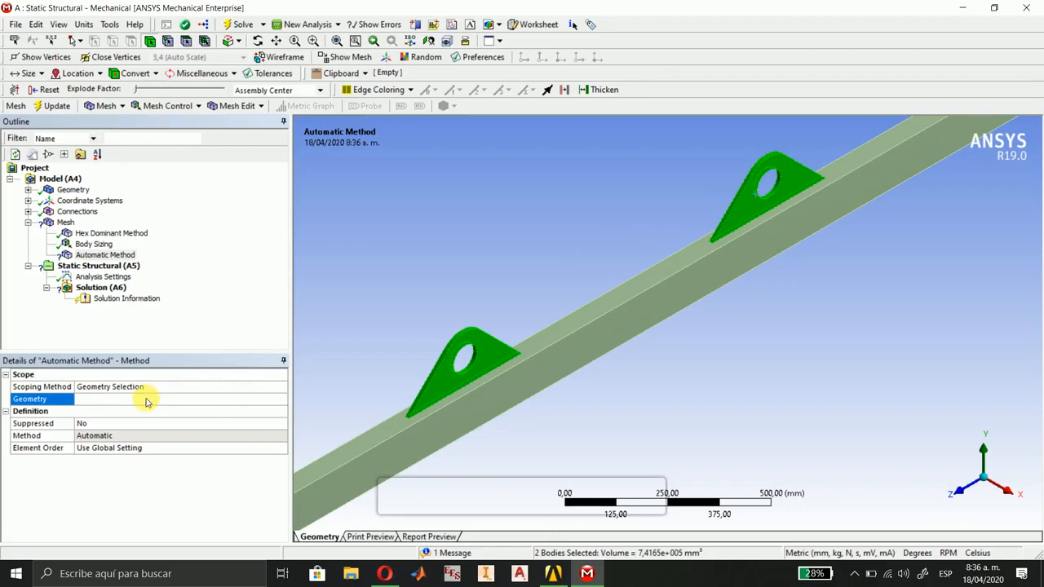
left_click(145, 399)
left_click(200, 436)
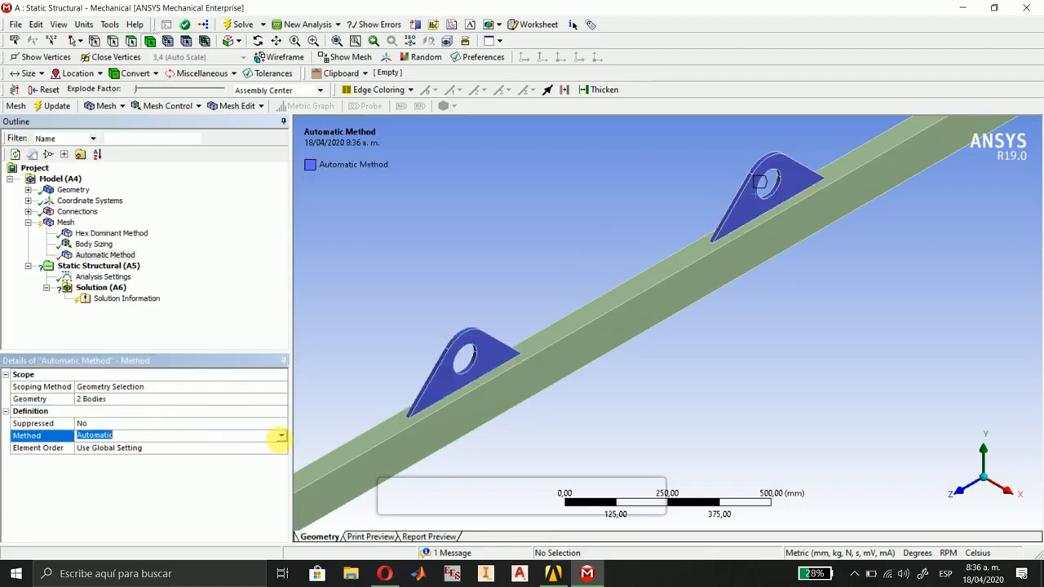
left_click(278, 435)
left_click(232, 455)
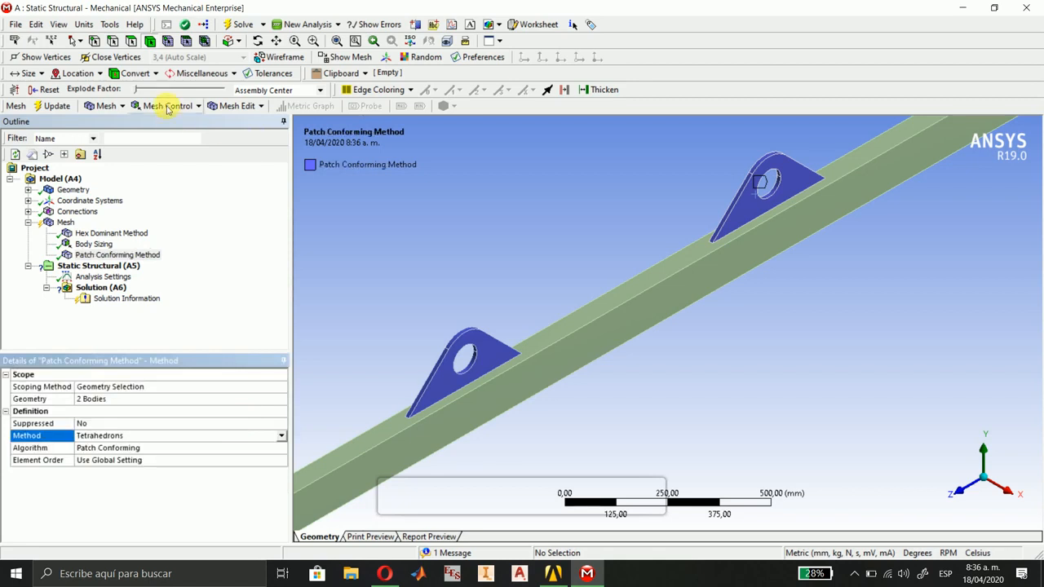
Add a body sizing to both lifting lugs with a 10 mm element size and Hard behavior.
left_click(167, 106)
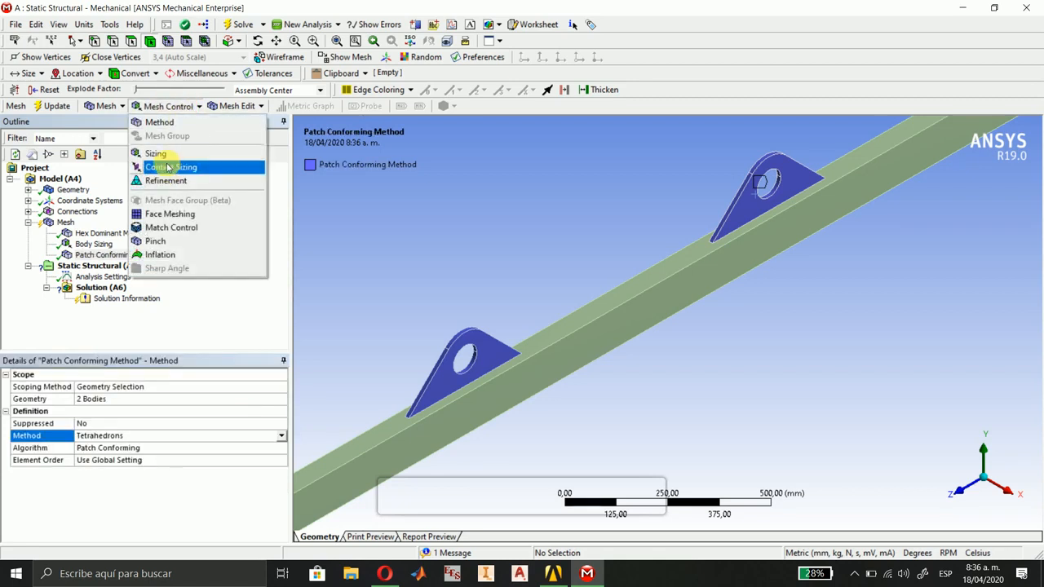
left_click(157, 157)
left_click(489, 347)
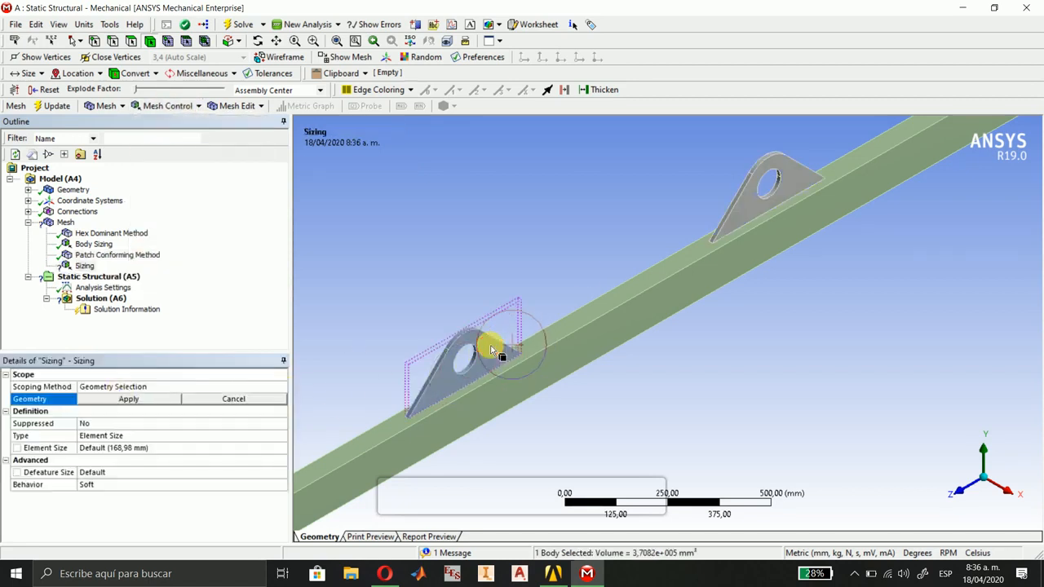
left_click(770, 169, "ctrl")
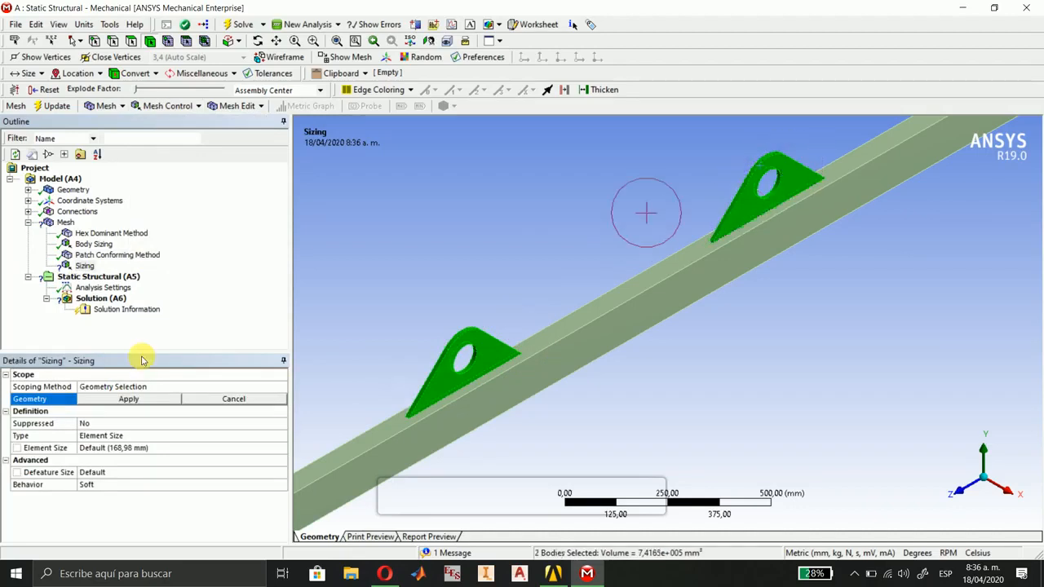
left_click(95, 400)
left_click(147, 448)
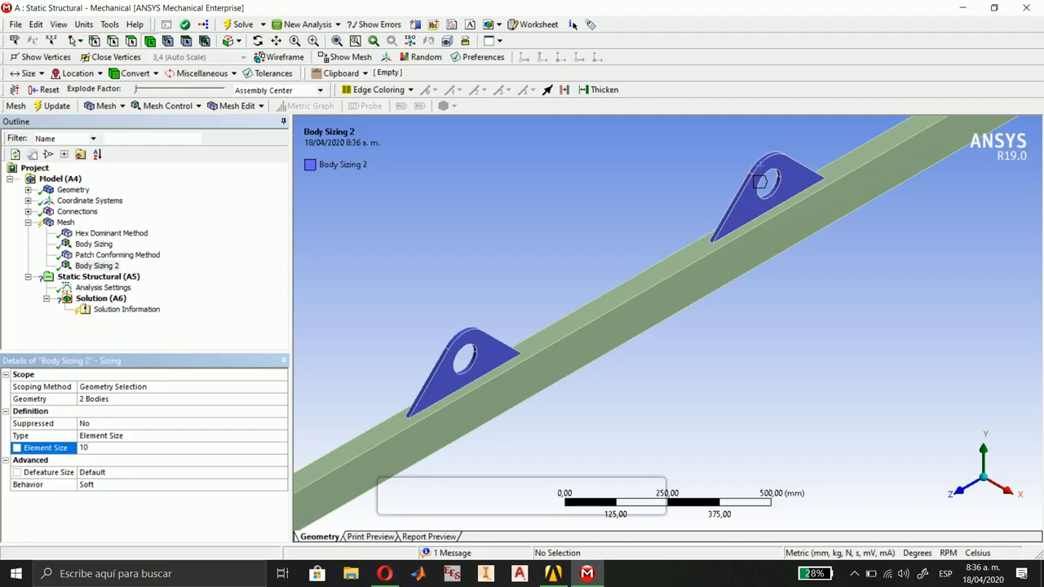
key("Return")
left_click(171, 485)
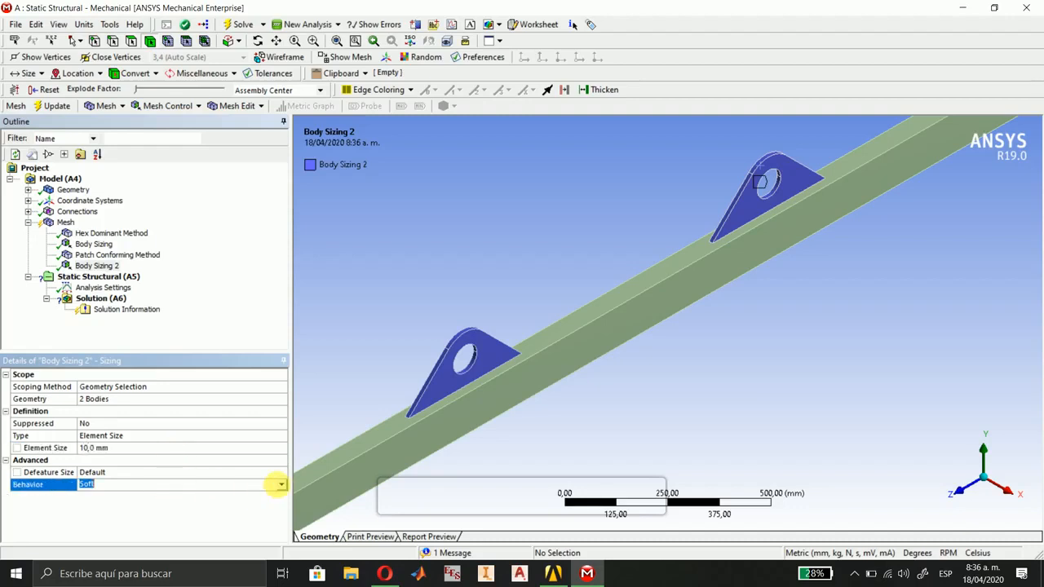
left_click(281, 485)
left_click(231, 502)
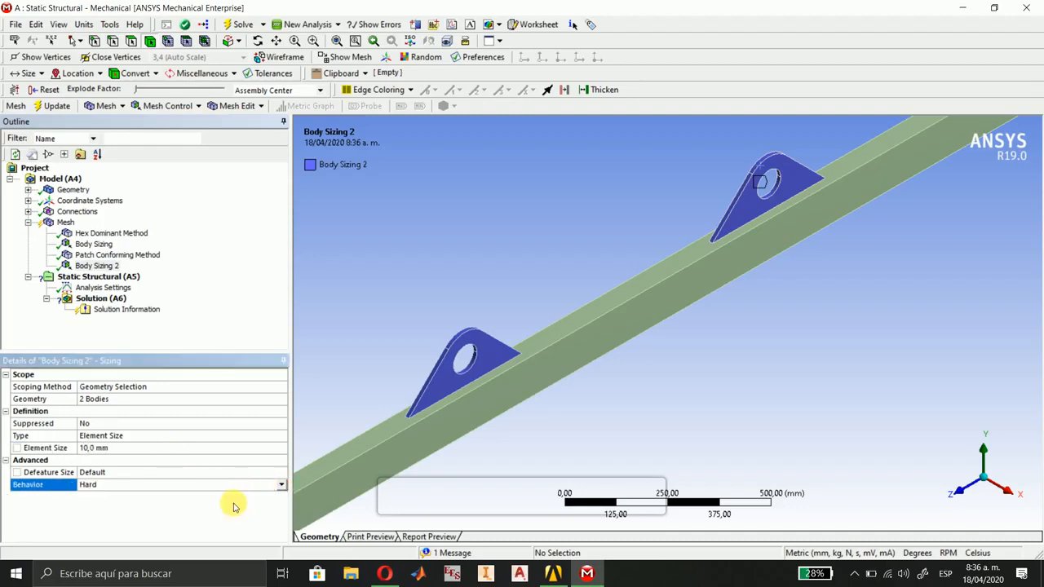
Generate the mesh on the two lifting lugs and examine it on each lug.
left_click(55, 106)
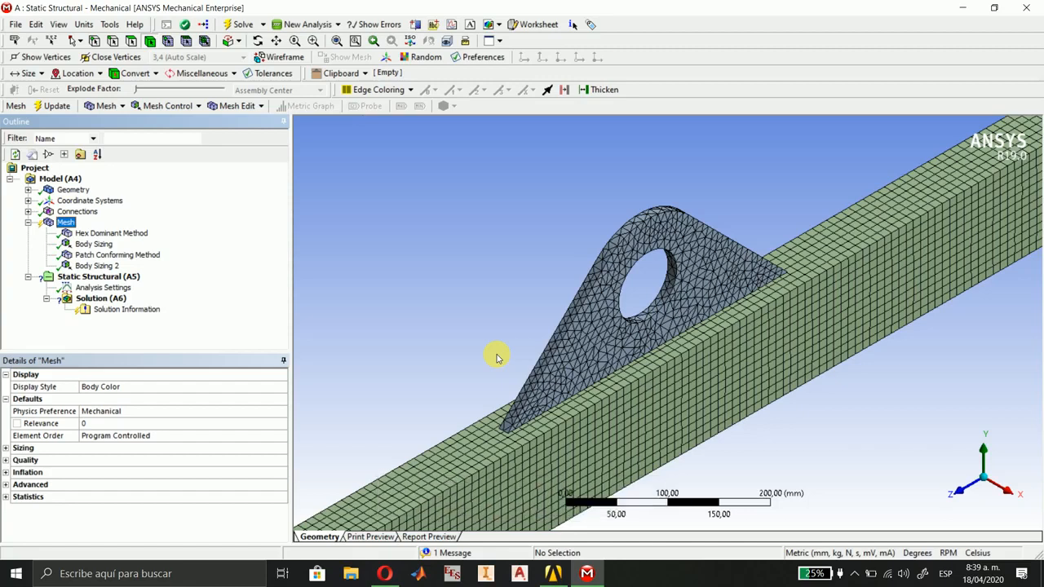
scroll(723, 211, "down", 3)
middle_click_drag(768, 215, 452, 377, "ctrl")
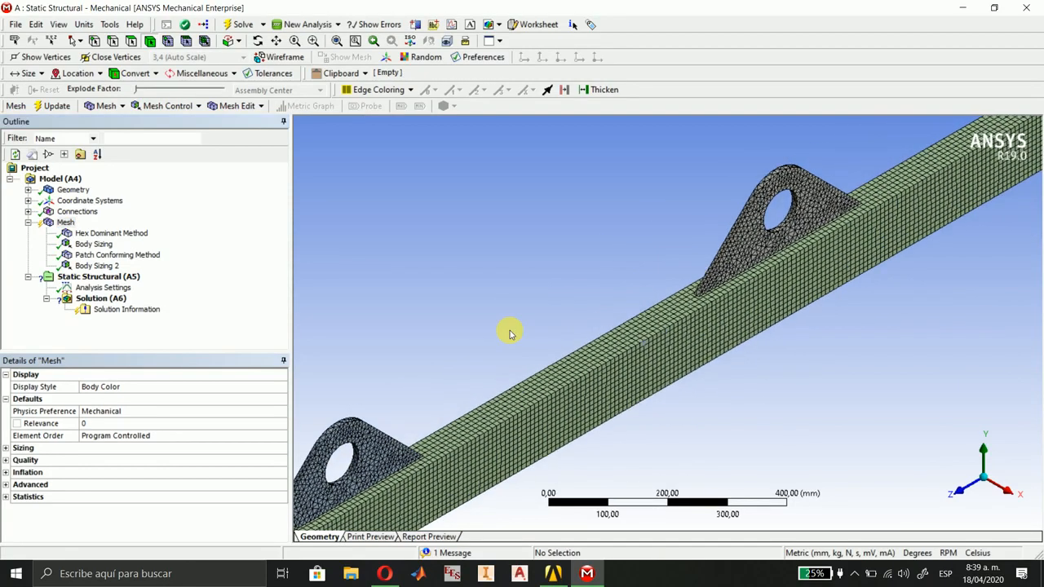
middle_click_drag(647, 228, 563, 279, "ctrl")
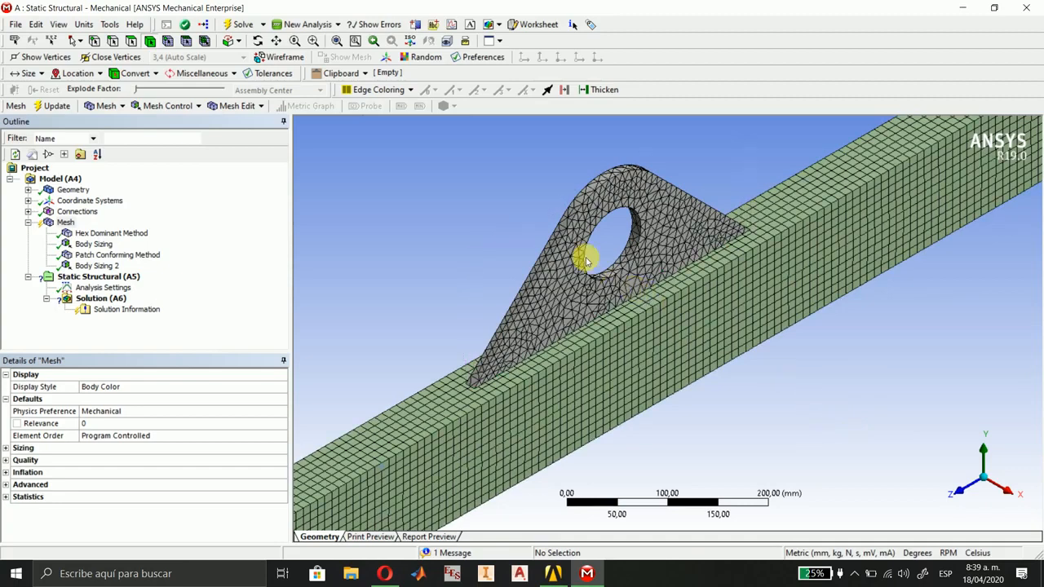
scroll(584, 256, "up", 4)
scroll(626, 281, "down", 10)
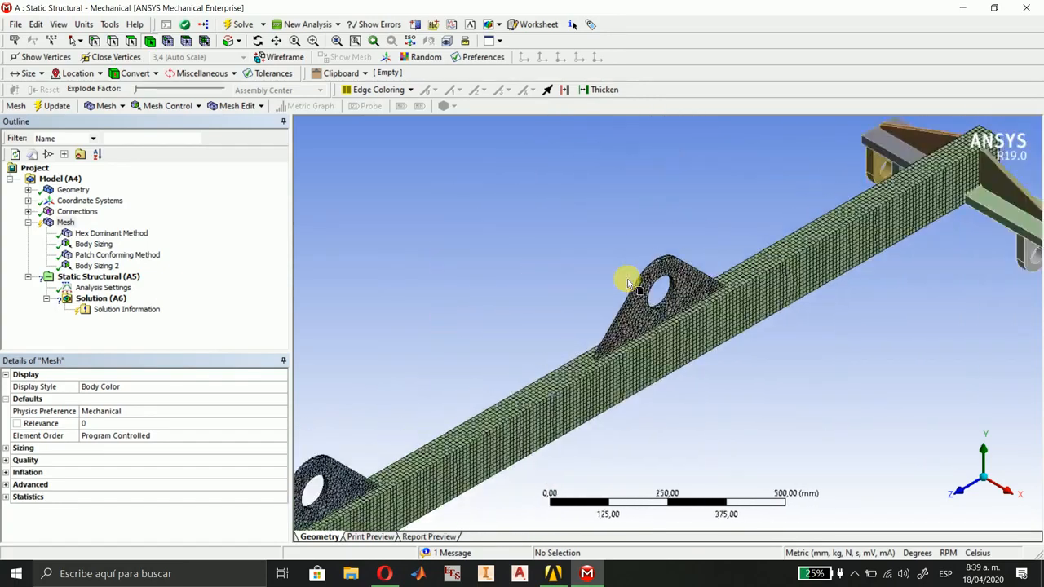
Insert a new mesh method and select the two gussets, two plates and four hanging lugs at the beam's +Z end.
middle_click_drag(587, 337, 666, 261)
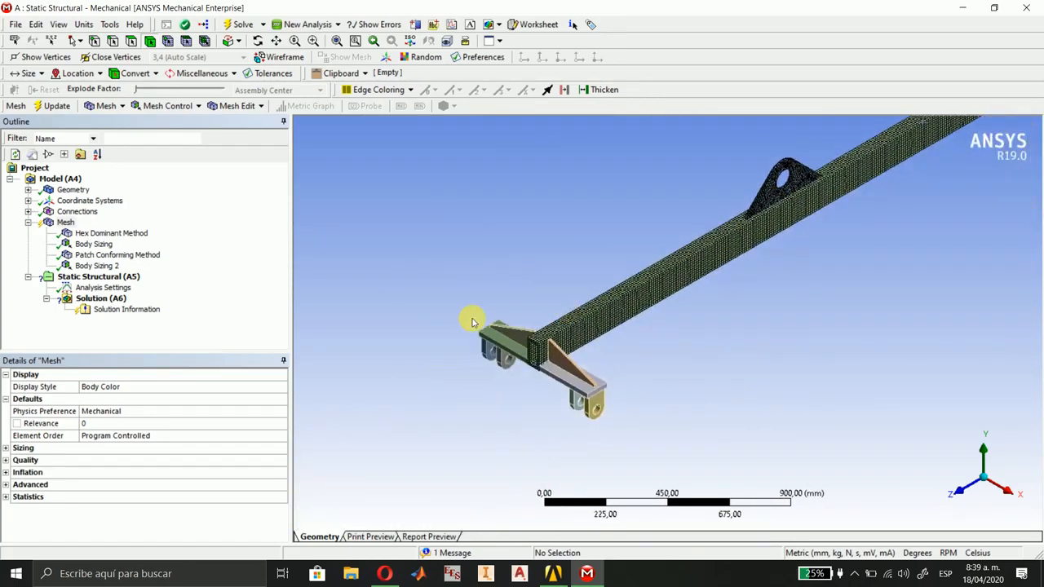
scroll(626, 439, "up", 7)
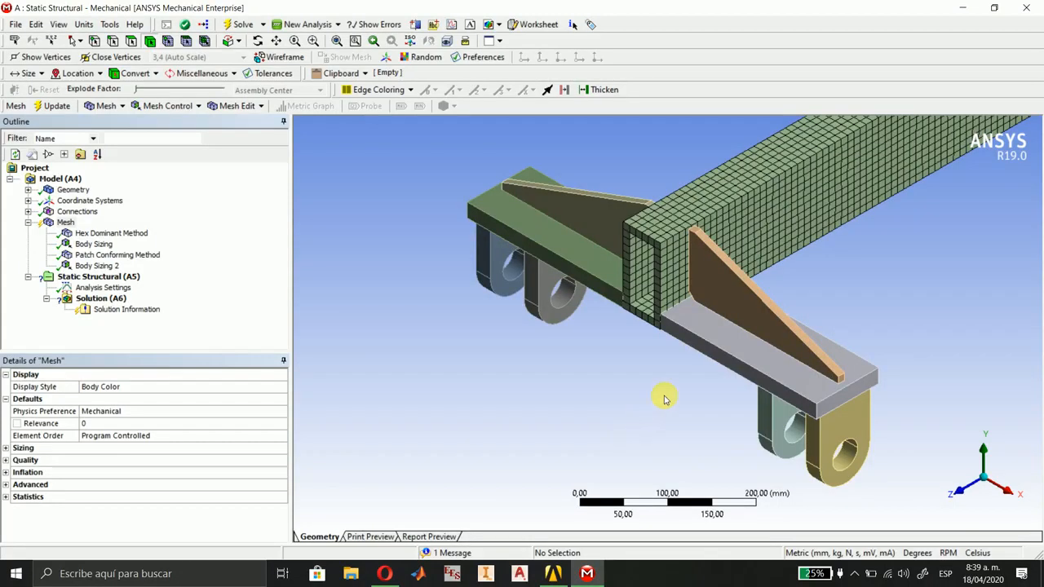
middle_click_drag(665, 399, 594, 389, "ctrl")
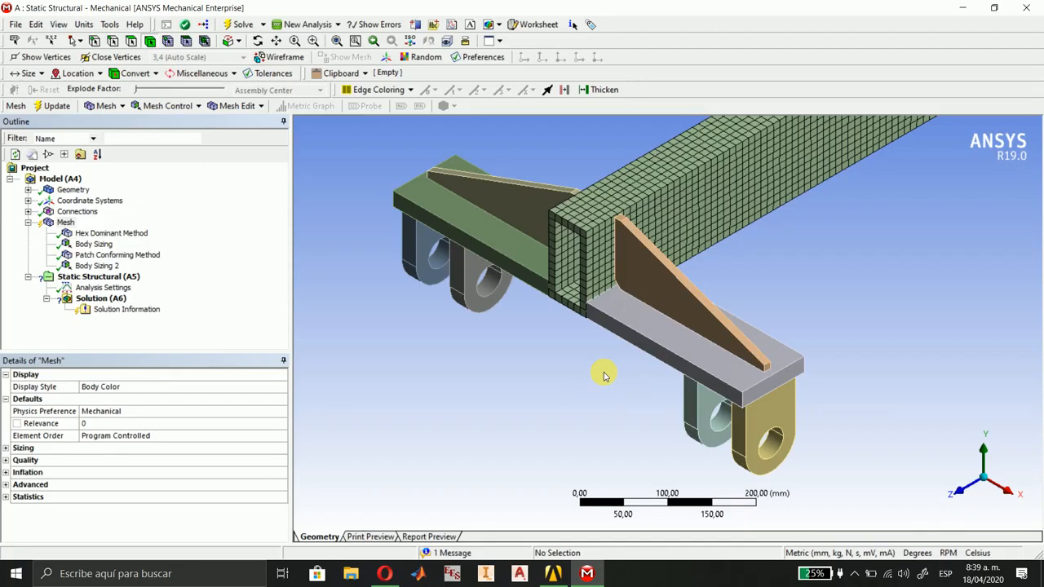
left_click(177, 107)
left_click(167, 123)
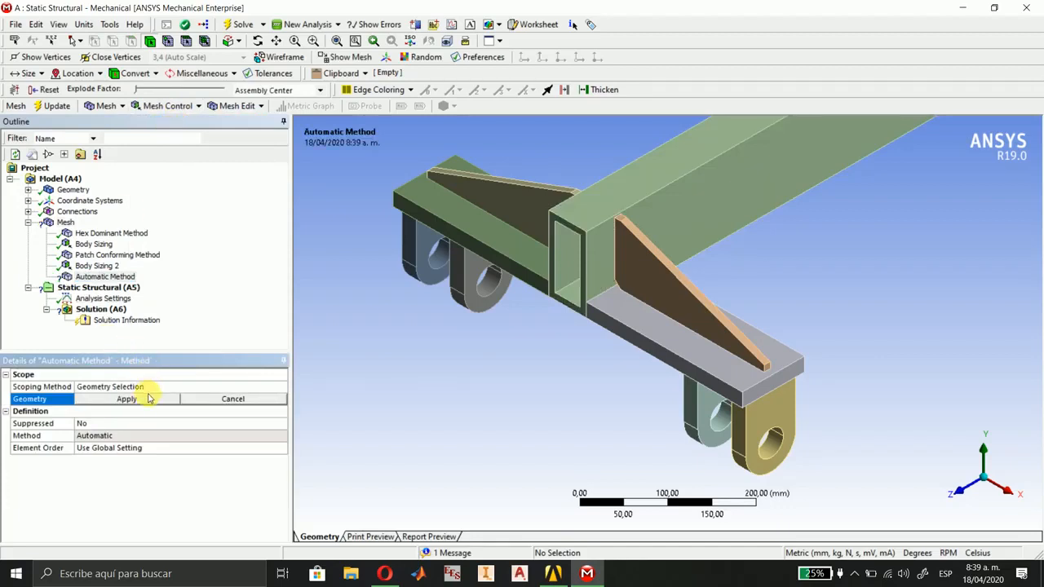
left_click(675, 287)
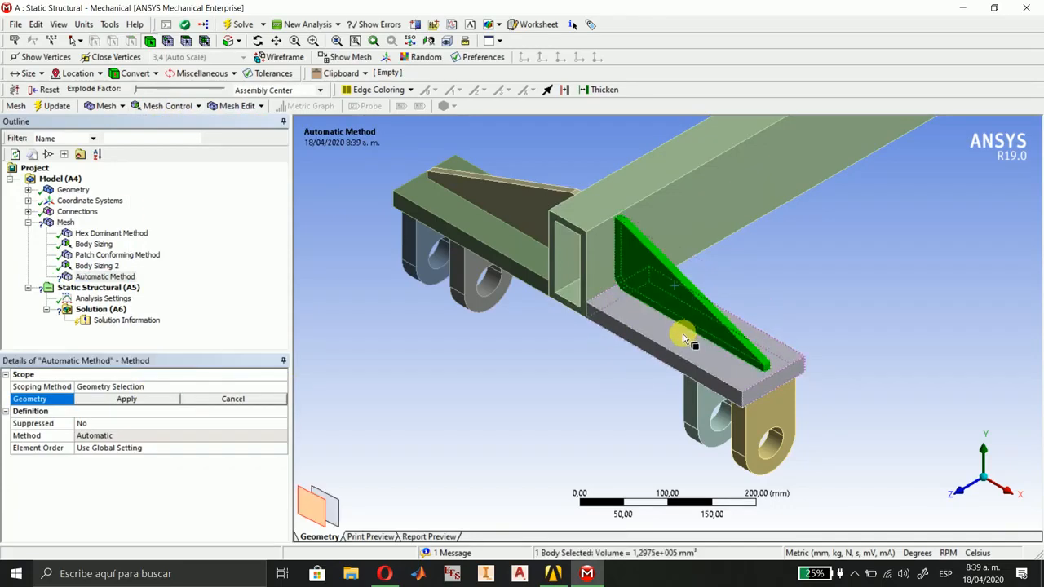
left_click(683, 341, "ctrl")
left_click(694, 415, "ctrl")
left_click(757, 431, "ctrl")
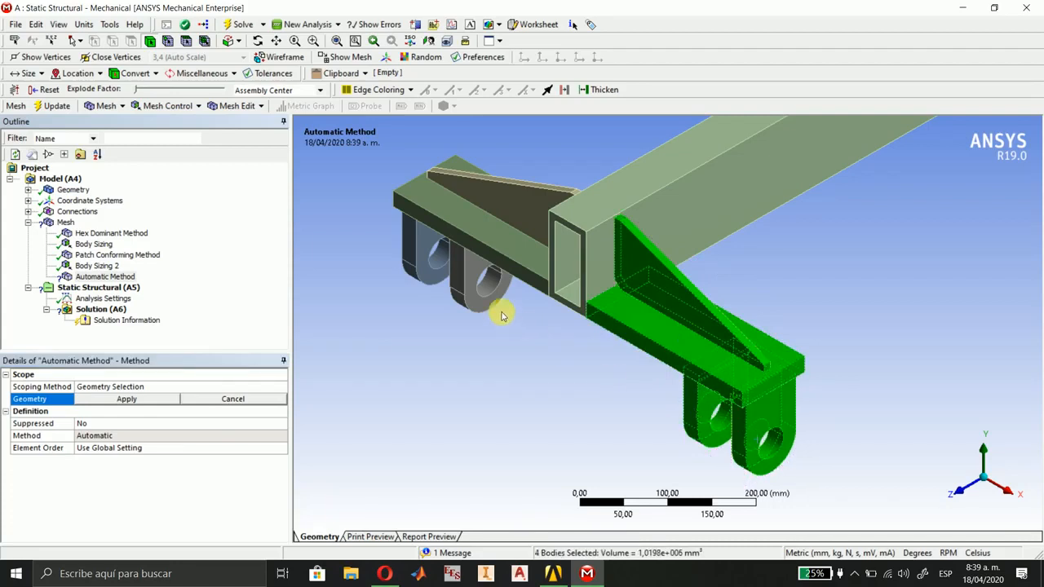
left_click(486, 285, "ctrl")
left_click(430, 263, "ctrl")
left_click(492, 242, "ctrl")
left_click(512, 211, "ctrl")
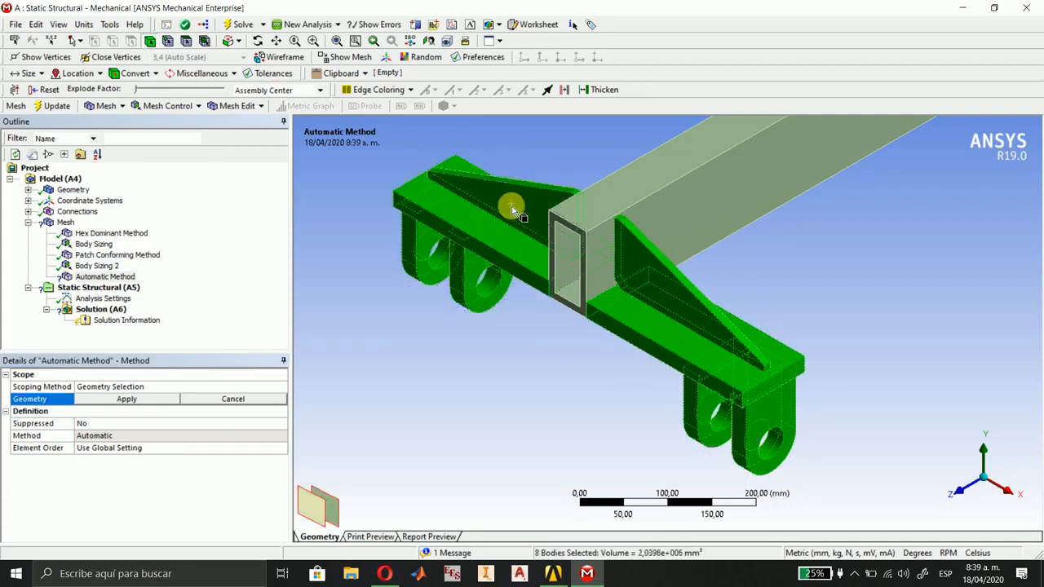
Add the gussets, plates and hanging lugs at the beam's -Z end to the selection and scope the method to all 16 bodies.
scroll(765, 292, "down", 6)
middle_click_drag(886, 255, 382, 530, "ctrl")
middle_click_drag(726, 275, 671, 319, "ctrl")
right_click_drag(620, 198, 778, 343)
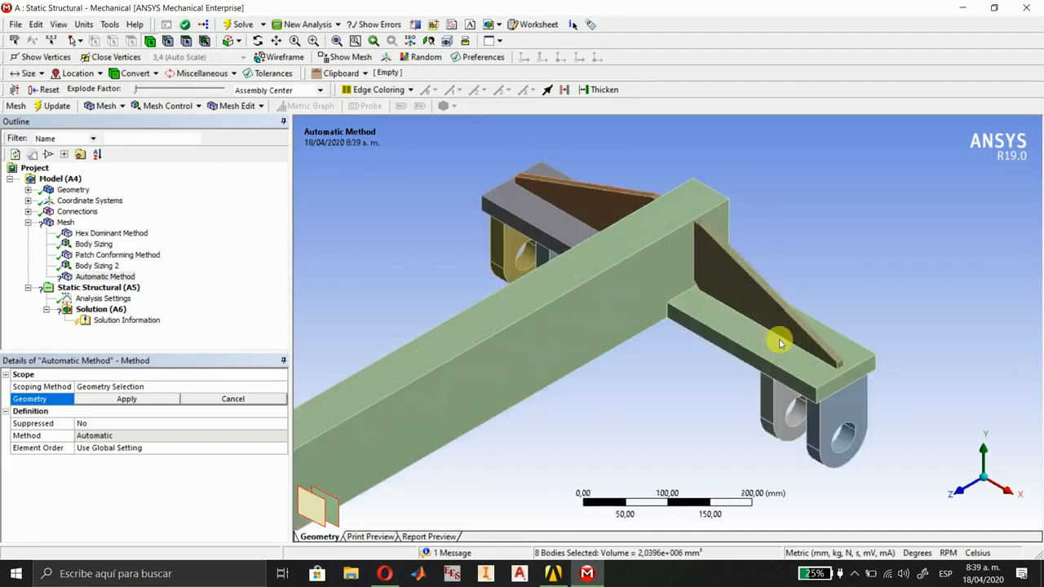
left_click(779, 341, "ctrl")
left_click(750, 349, "ctrl")
left_click(770, 415, "ctrl")
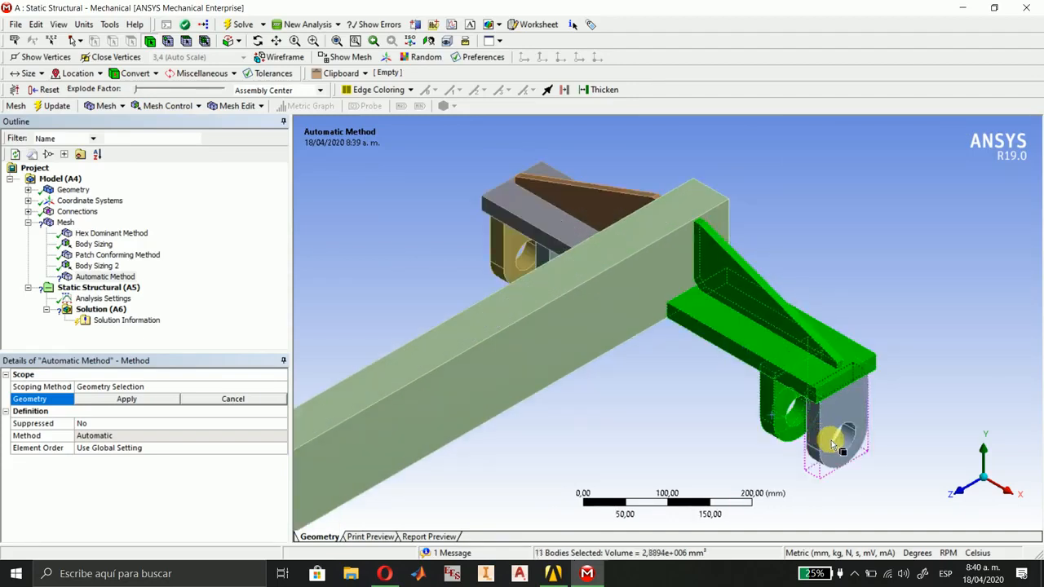
left_click(833, 444, "ctrl")
left_click(512, 270, "ctrl")
left_click(553, 211, "ctrl")
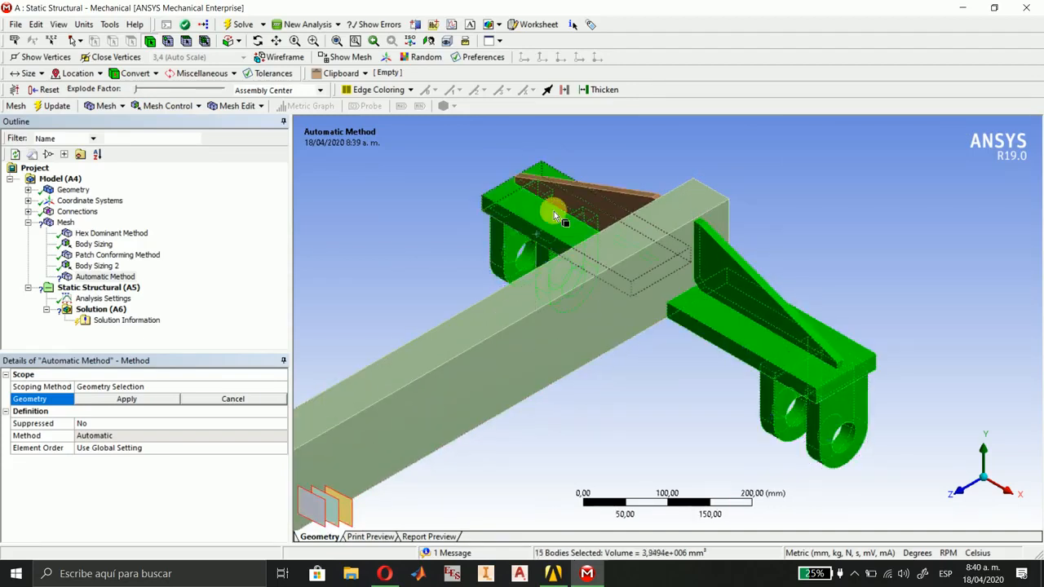
left_click(597, 210, "ctrl")
scroll(579, 341, "down", 7)
middle_click_drag(403, 503, 632, 312, "ctrl")
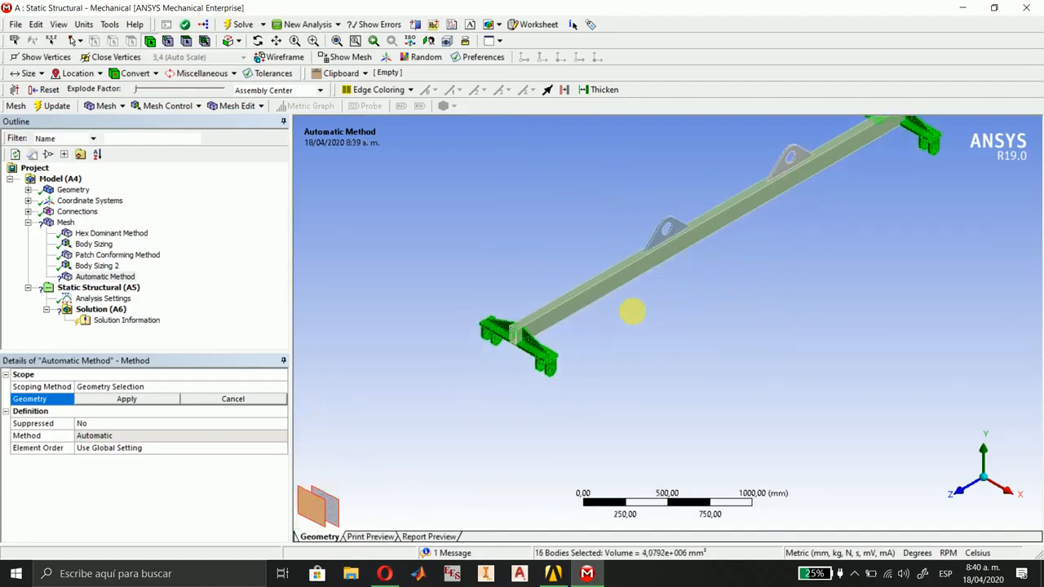
left_click(126, 399)
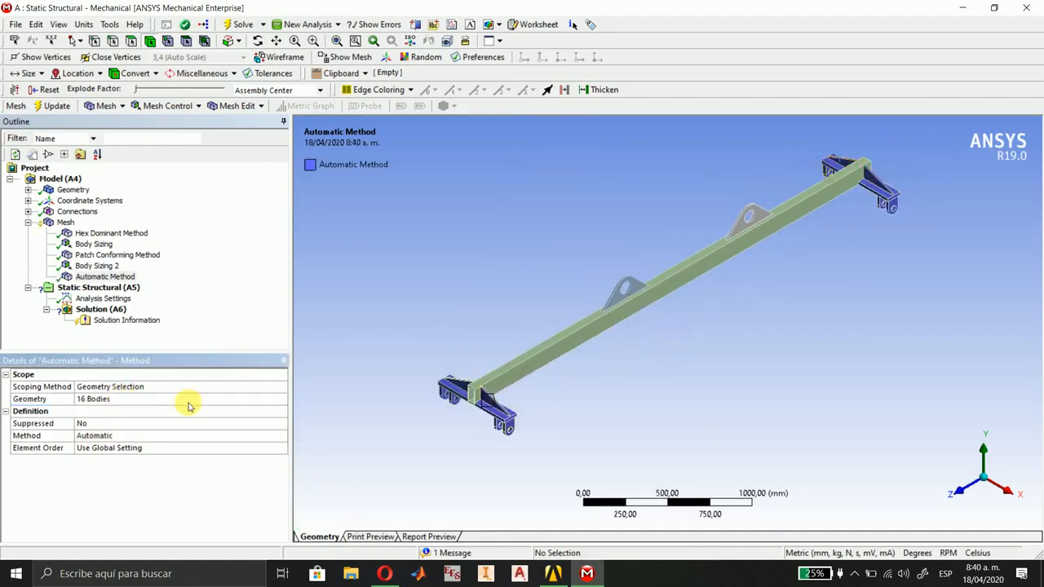
Set the mesh method of the 16 end bodies to Hex Dominant.
left_click(224, 437)
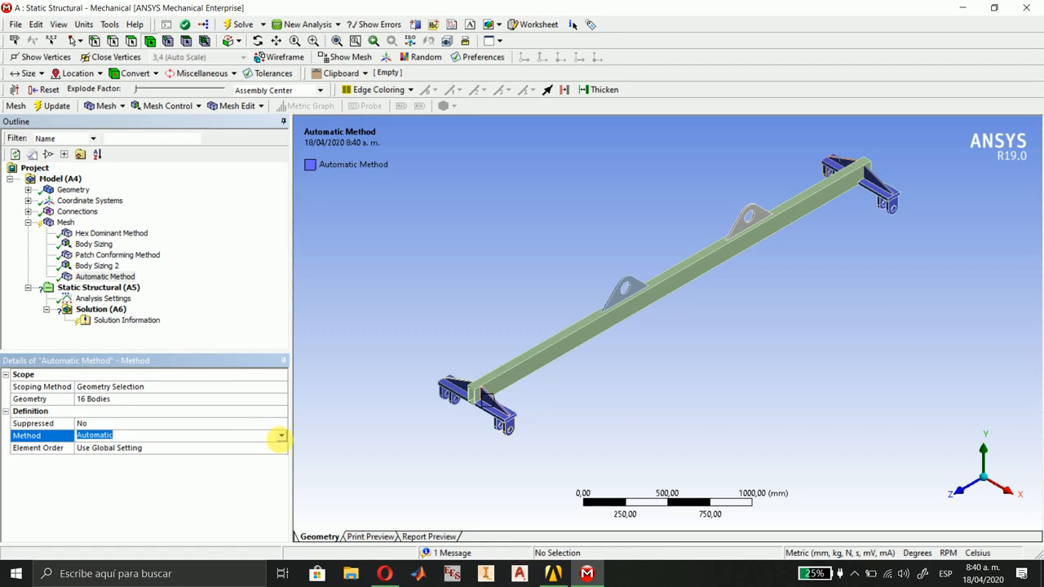
left_click(280, 436)
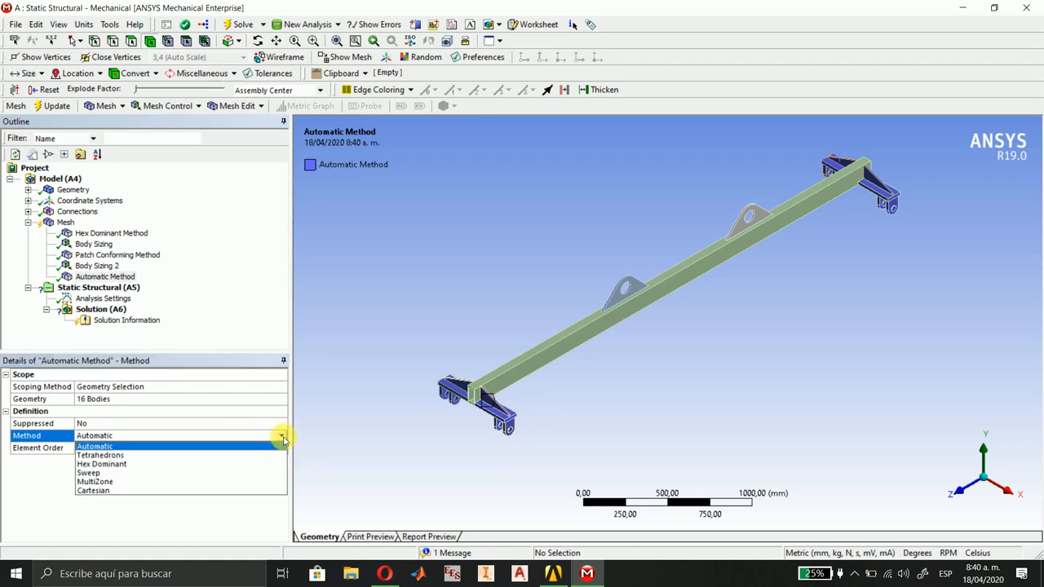
left_click(238, 455)
left_click(281, 435)
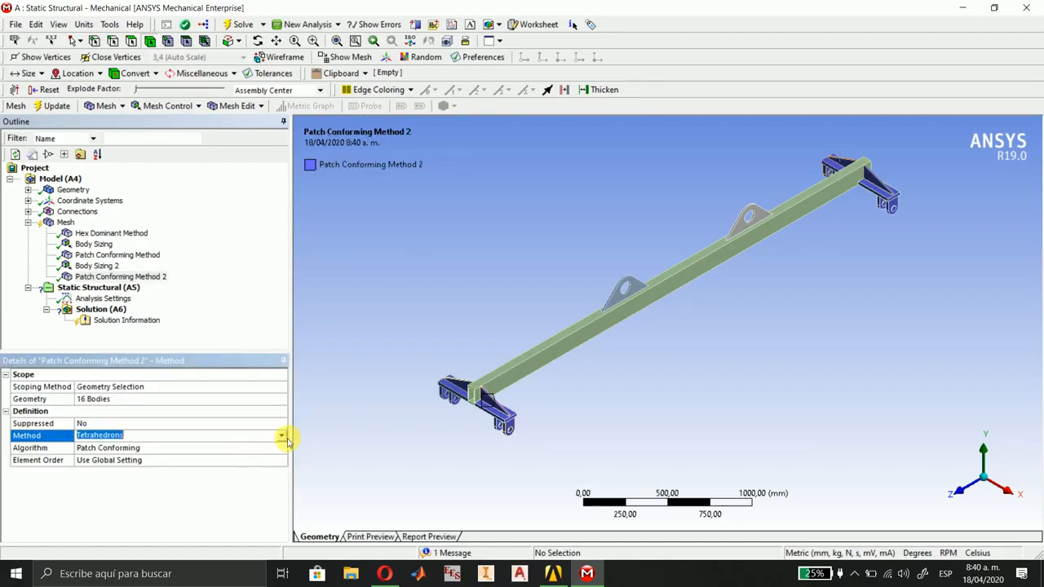
left_click(217, 464)
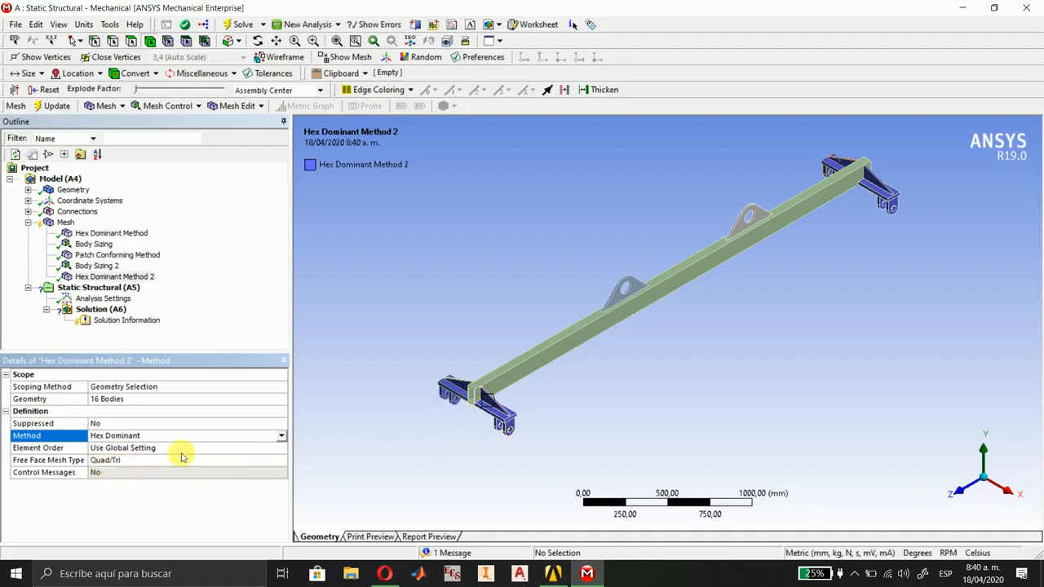
Insert a new mesh sizing and select the two gussets, two plates and four hanging lugs at the beam's +Z end.
right_click_drag(461, 357, 534, 455)
scroll(711, 403, "down", 3)
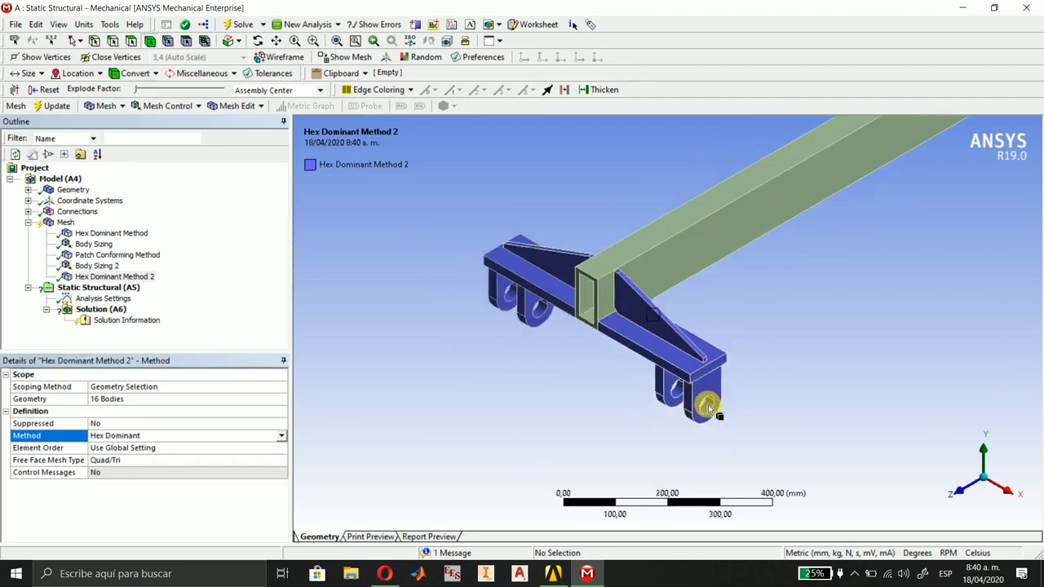
scroll(710, 402, "up", 4)
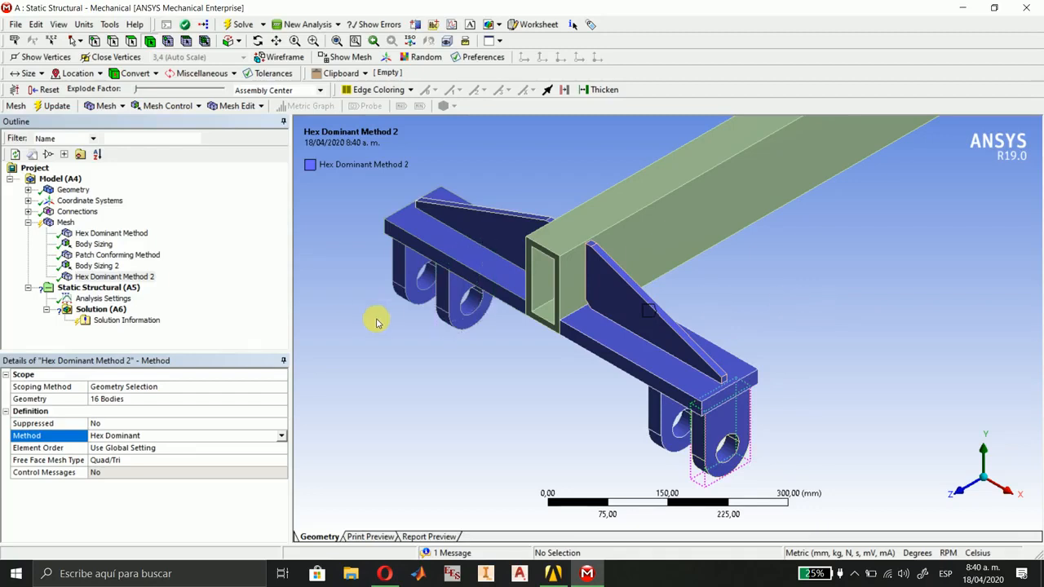
left_click(171, 109)
left_click(151, 149)
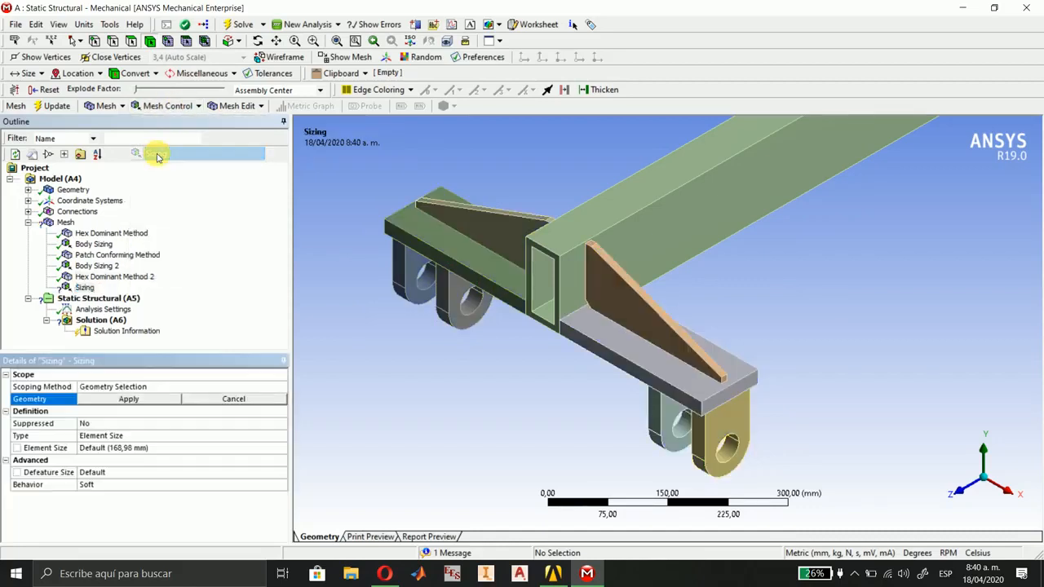
left_click(468, 253)
left_click(466, 255, "ctrl")
left_click(451, 292, "ctrl")
left_click(410, 282, "ctrl")
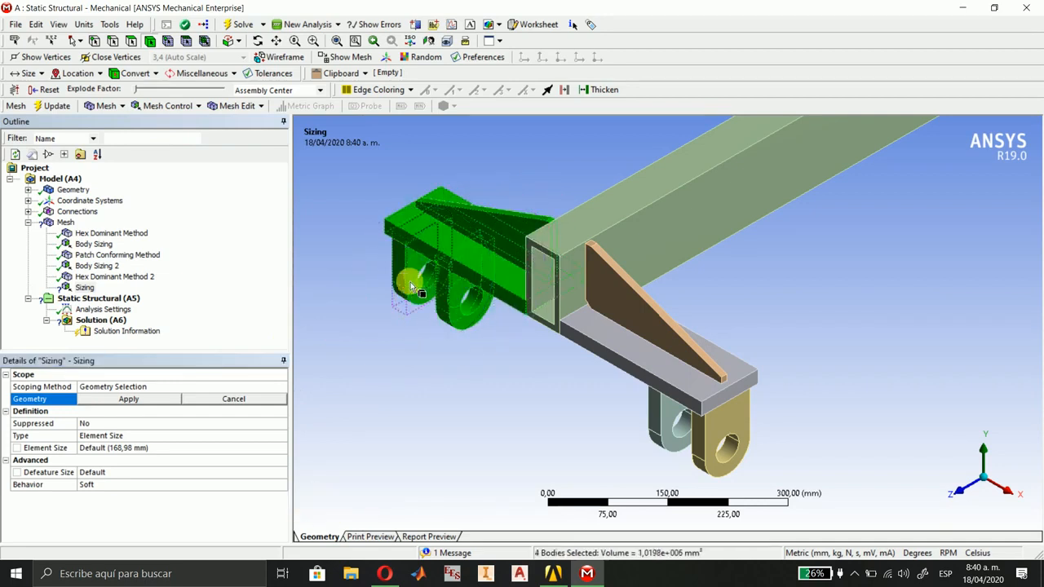
left_click(629, 321, "ctrl")
left_click(629, 336, "ctrl")
left_click(677, 432, "ctrl")
left_click(713, 446, "ctrl")
Add the gussets, plates and hanging lugs at the beam's -Z end and scope the sizing to all 16 bodies.
scroll(693, 391, "down", 3)
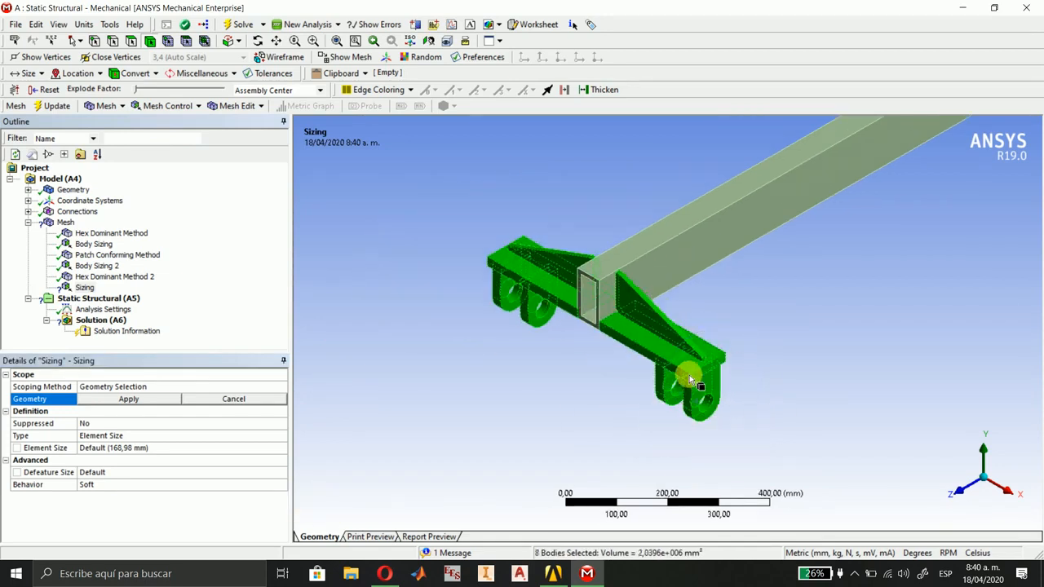
middle_click_drag(862, 274, 396, 580, "ctrl")
middle_click_drag(867, 326, 461, 524, "ctrl")
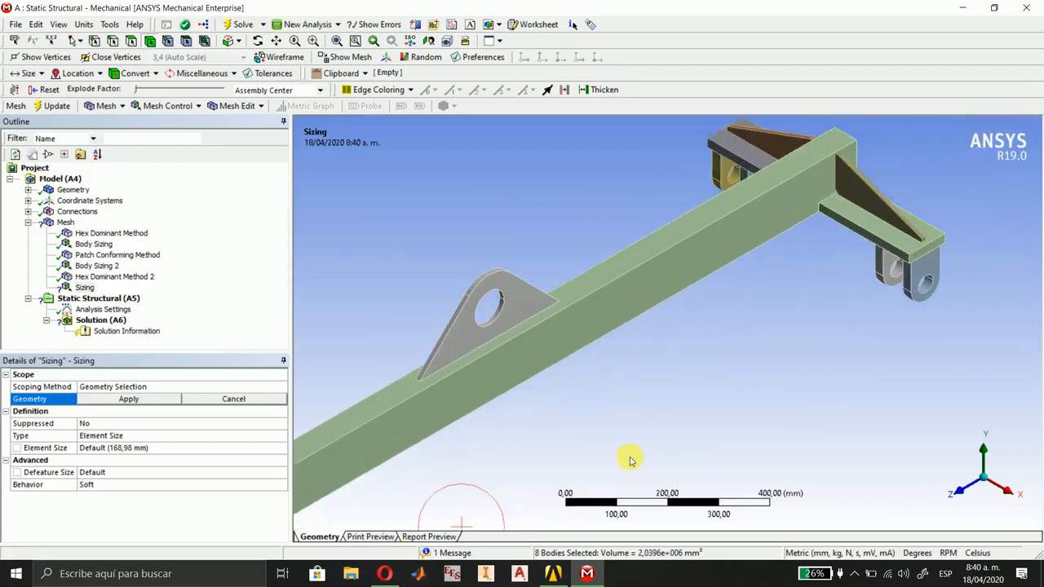
left_click(865, 201, "ctrl")
left_click(871, 228, "ctrl")
left_click(887, 263, "ctrl")
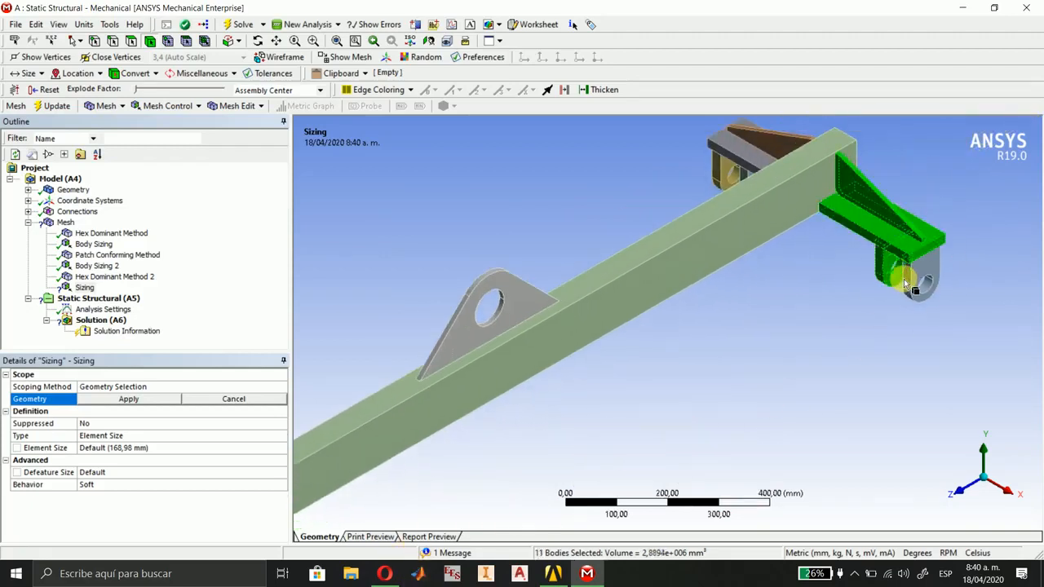
left_click(909, 279, "ctrl")
left_click(719, 163, "ctrl")
left_click(743, 173, "ctrl")
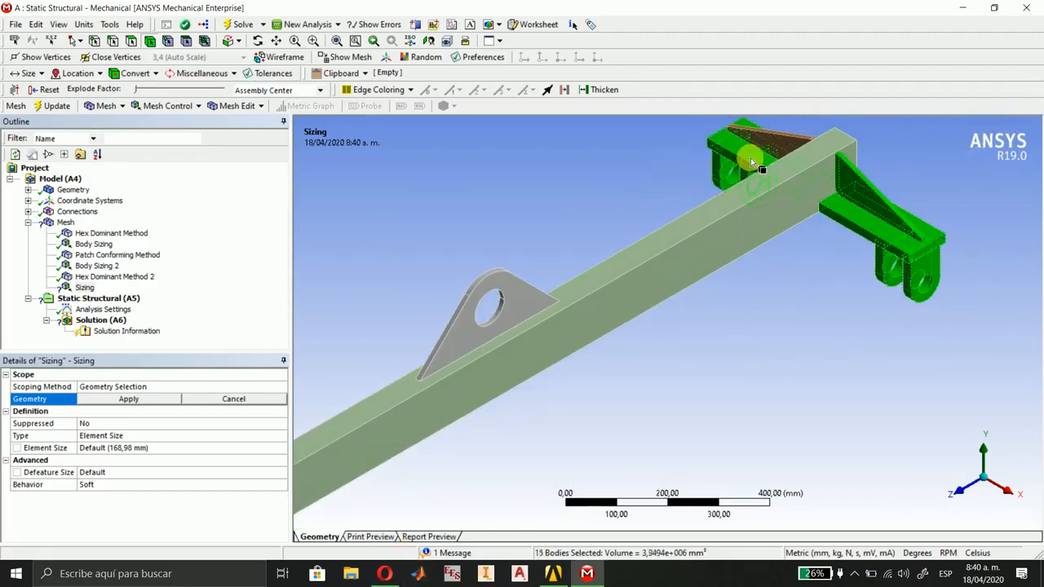
left_click(128, 398)
Set the end bodies' sizing to a 10 mm element size with Hard behavior.
left_click(501, 426)
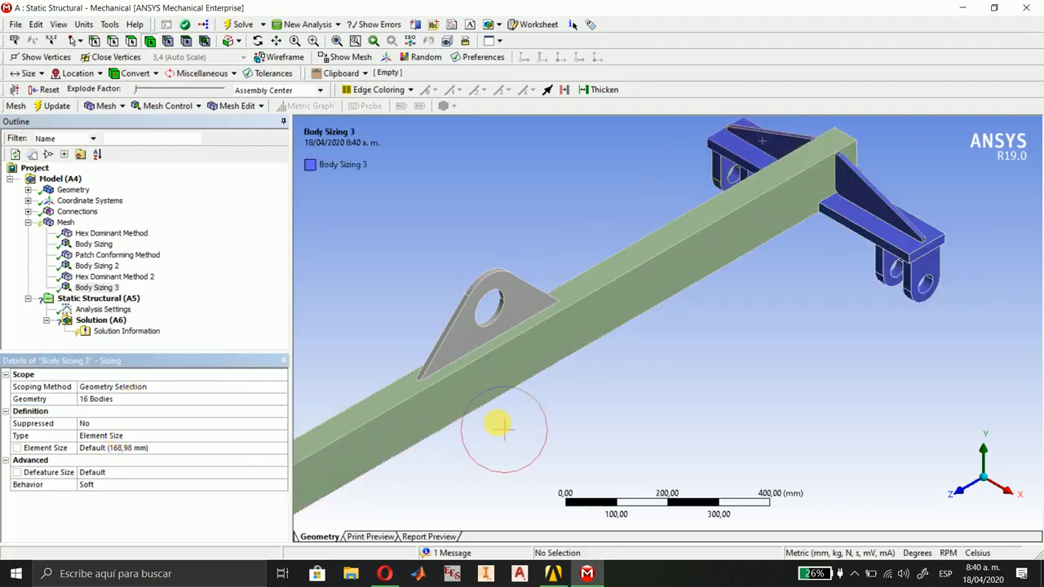
scroll(507, 426, "down", 6)
middle_click_drag(509, 460, 601, 392, "ctrl")
scroll(601, 391, "up", 2)
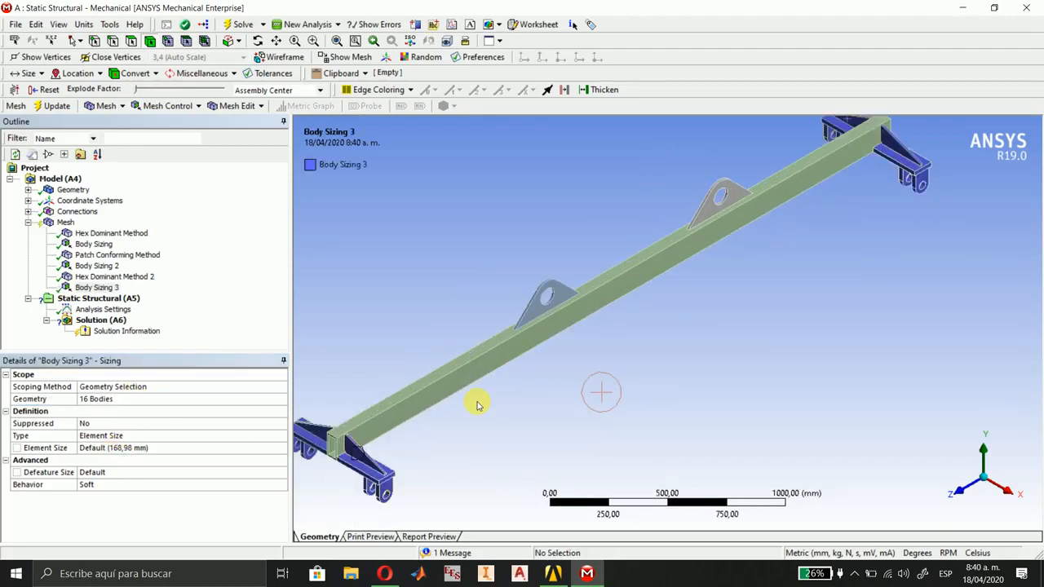
left_click(108, 449)
type("10")
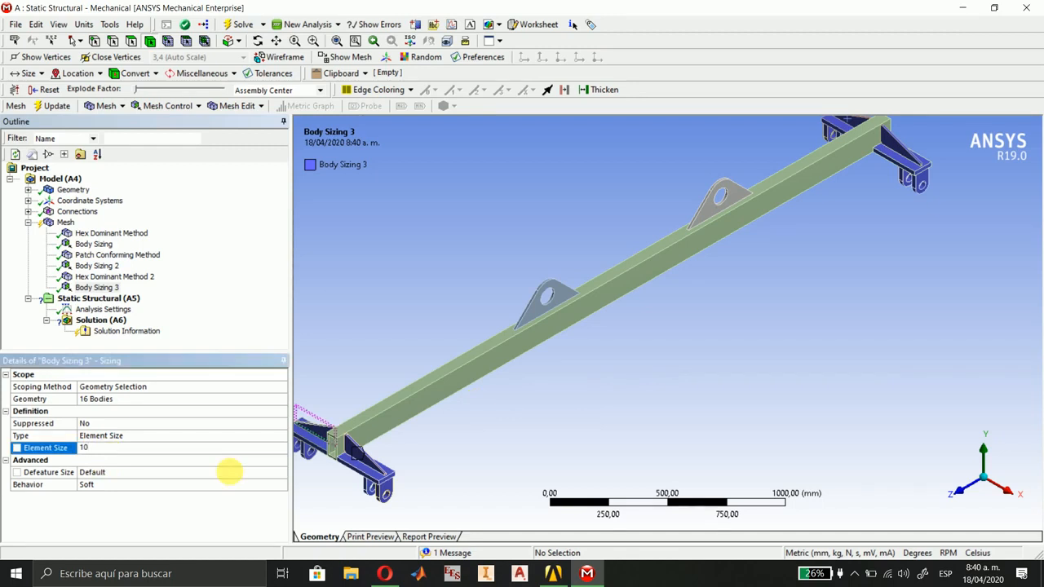
left_click(282, 487)
left_click(282, 487)
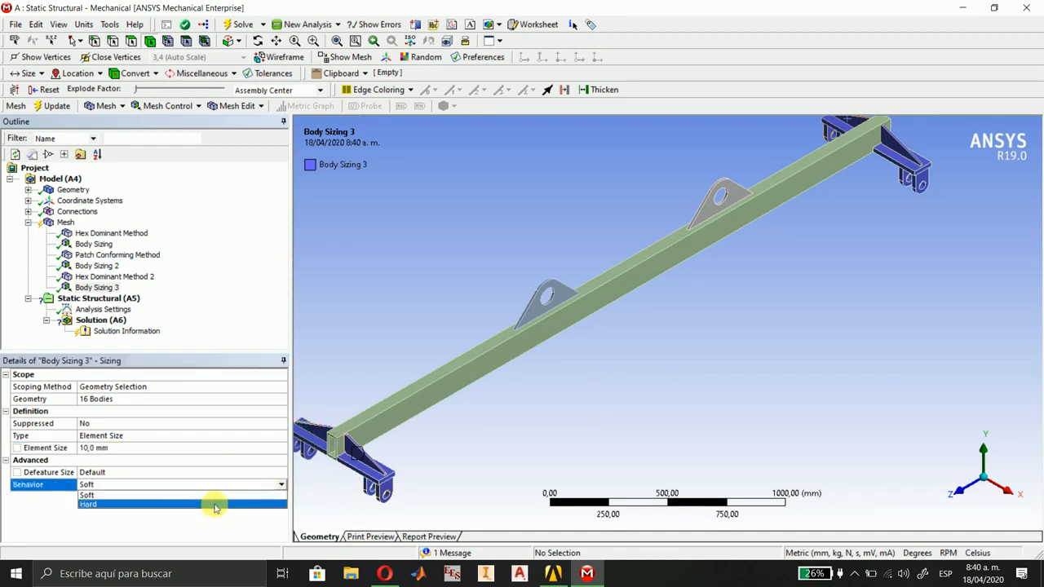
left_click(212, 499)
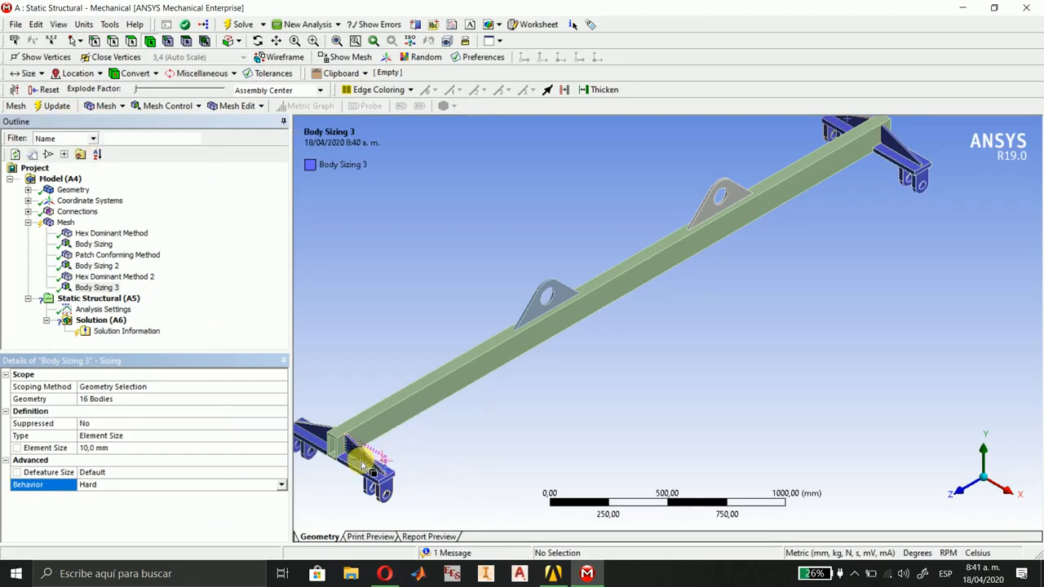
Select the 16 end bodies, generate the mesh on them and examine it at the beam's +Z end.
mouse_move(360, 453)
left_mouse_down()
mouse_move(383, 499)
mouse_move(309, 485)
mouse_move(317, 430)
left_mouse_up()
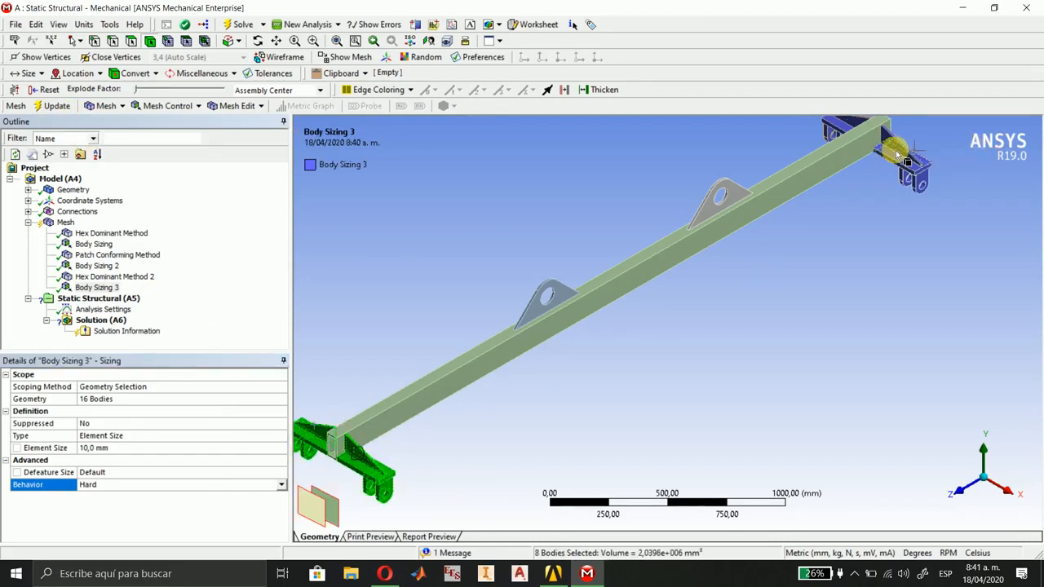
left_click_drag(894, 150, 927, 191, "ctrl")
left_click_drag(830, 131, 839, 134, "ctrl")
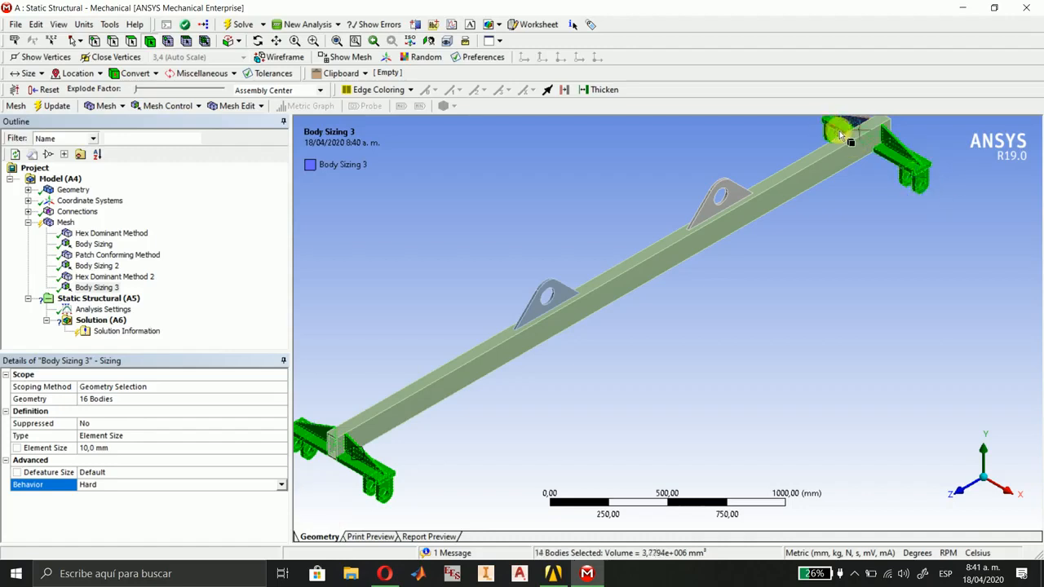
right_click(920, 159)
left_click(905, 201)
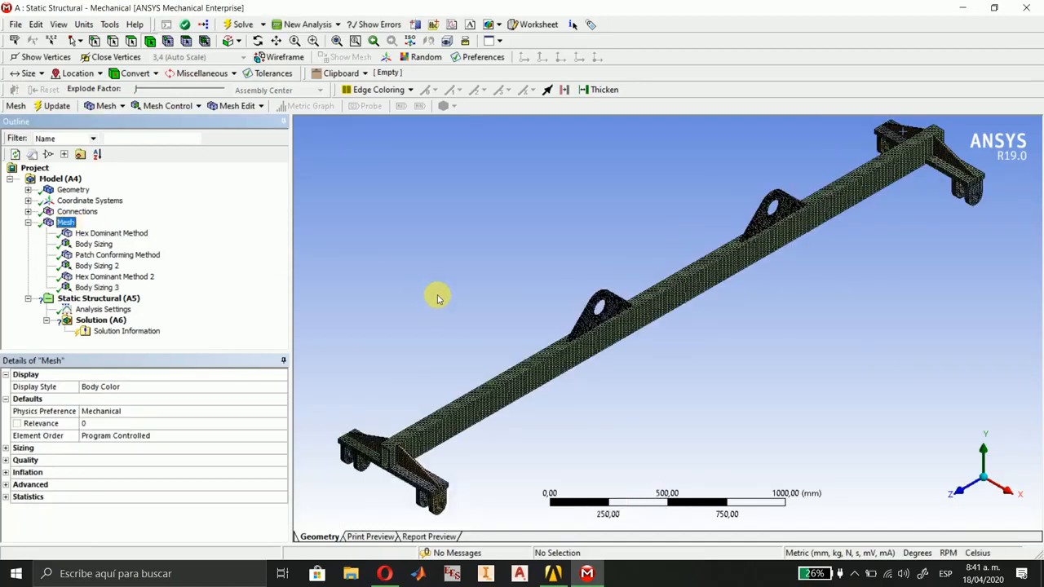
right_click_drag(318, 414, 447, 515)
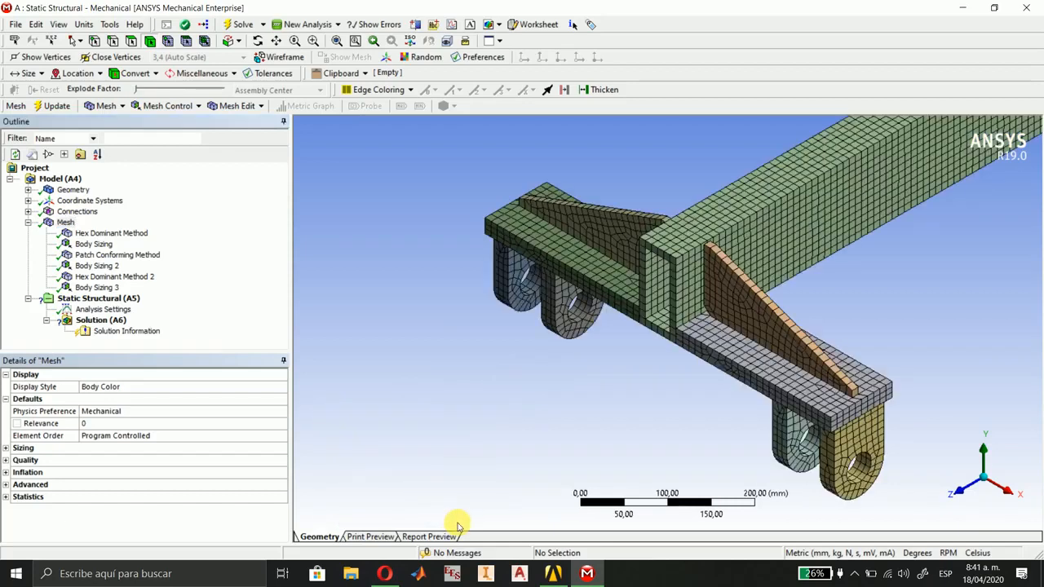
middle_click_drag(761, 451, 610, 415)
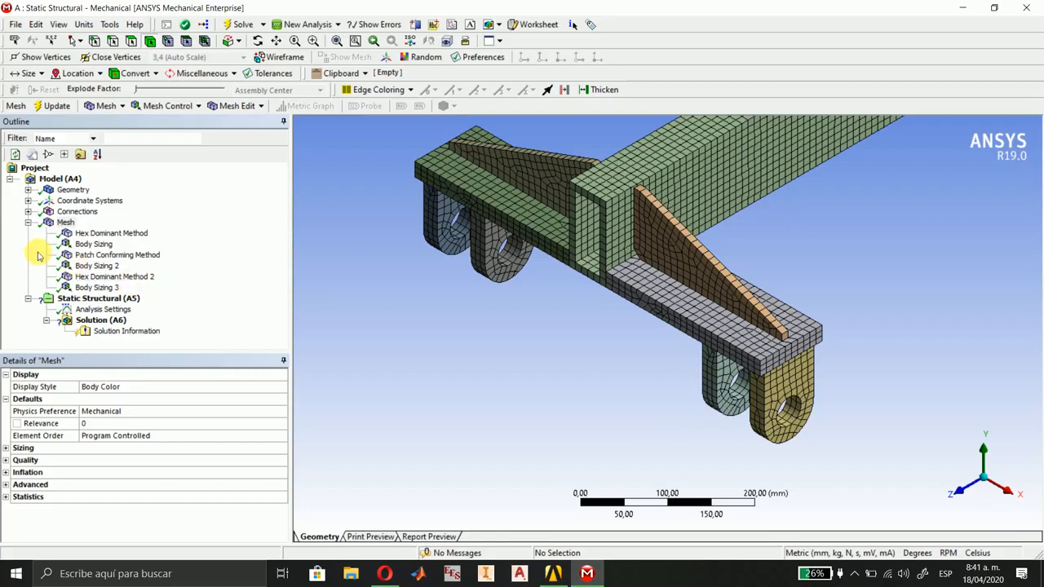
Show all mappable faces of the model and insert a Face Meshing control scoped to them.
right_click(51, 228)
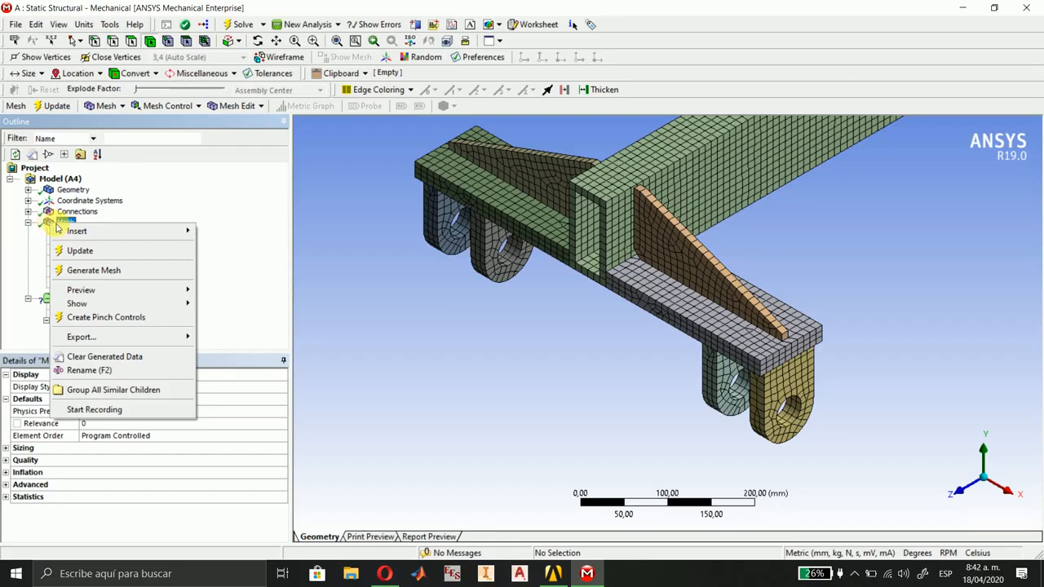
mouse_move(128, 306)
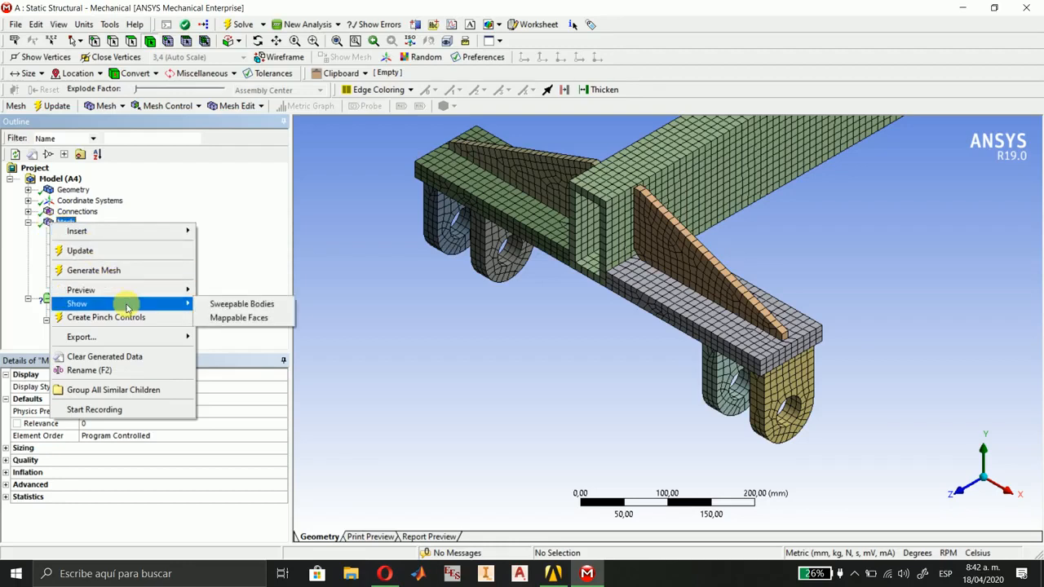
left_click(236, 316)
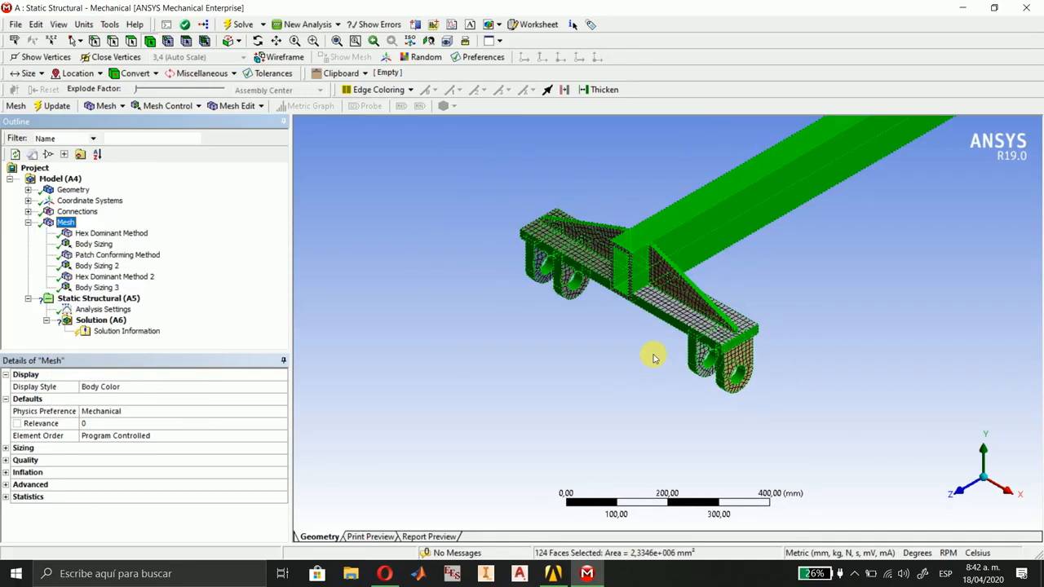
middle_click_drag(857, 331, 697, 406, "ctrl")
scroll(699, 405, "down", 3)
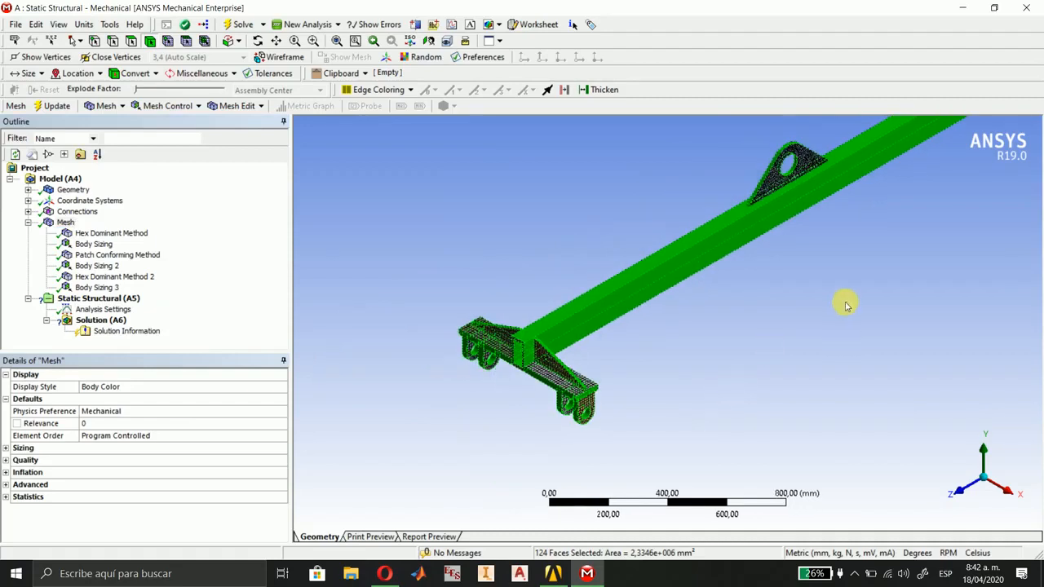
middle_click_drag(850, 306, 647, 431, "ctrl")
scroll(654, 428, "down", 3)
scroll(655, 428, "up", 1)
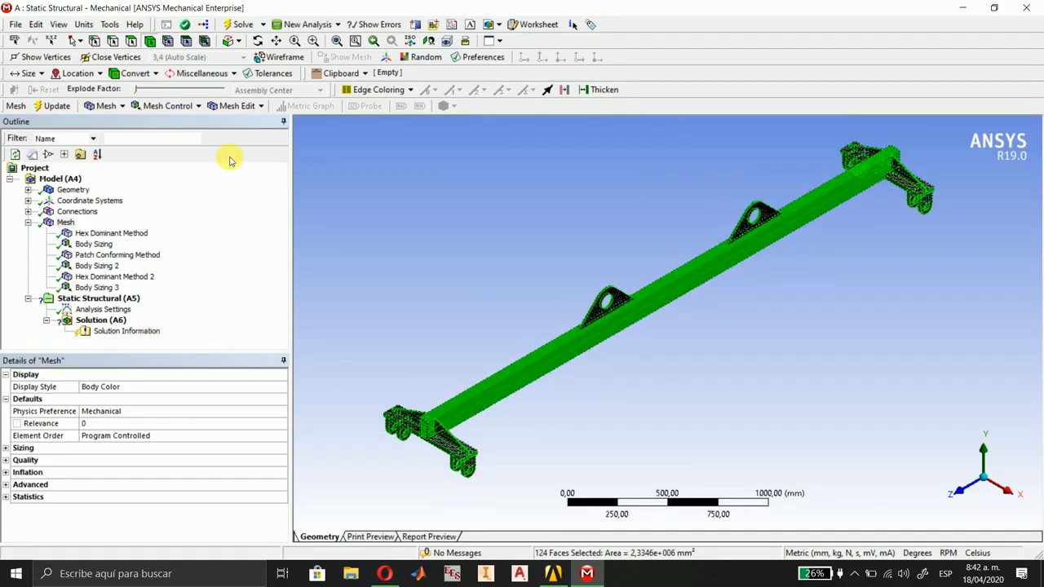
left_click(180, 106)
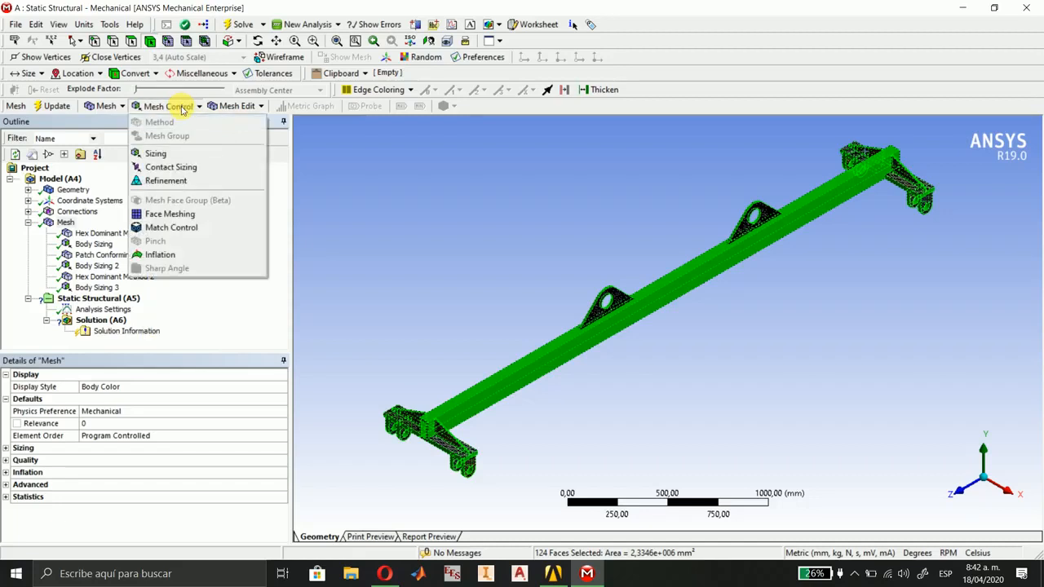
left_click(174, 209)
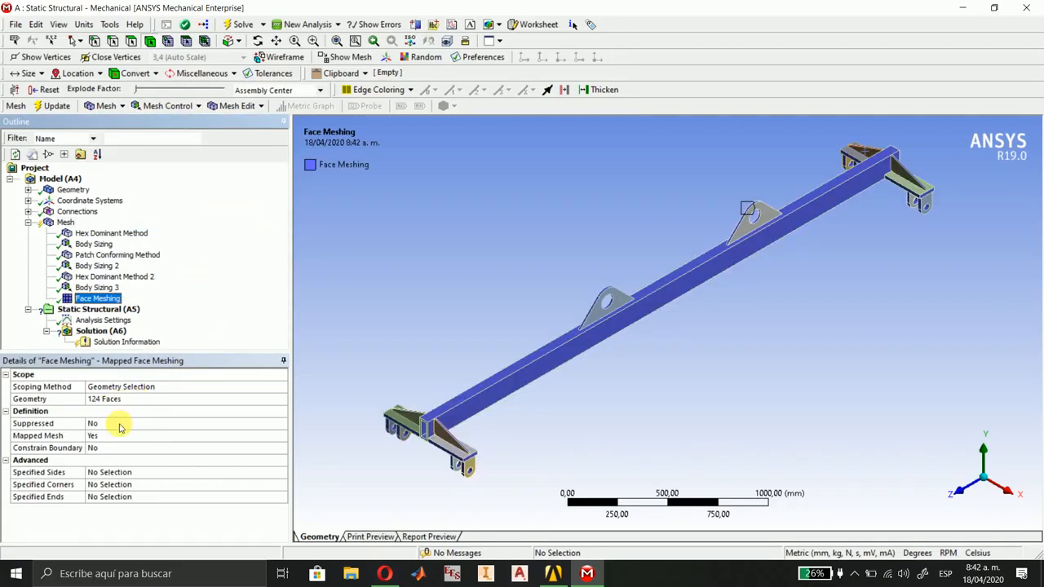
Update the mesh with the face meshing control and examine it on a lifting lug and the beam's +Z end.
left_click(53, 105)
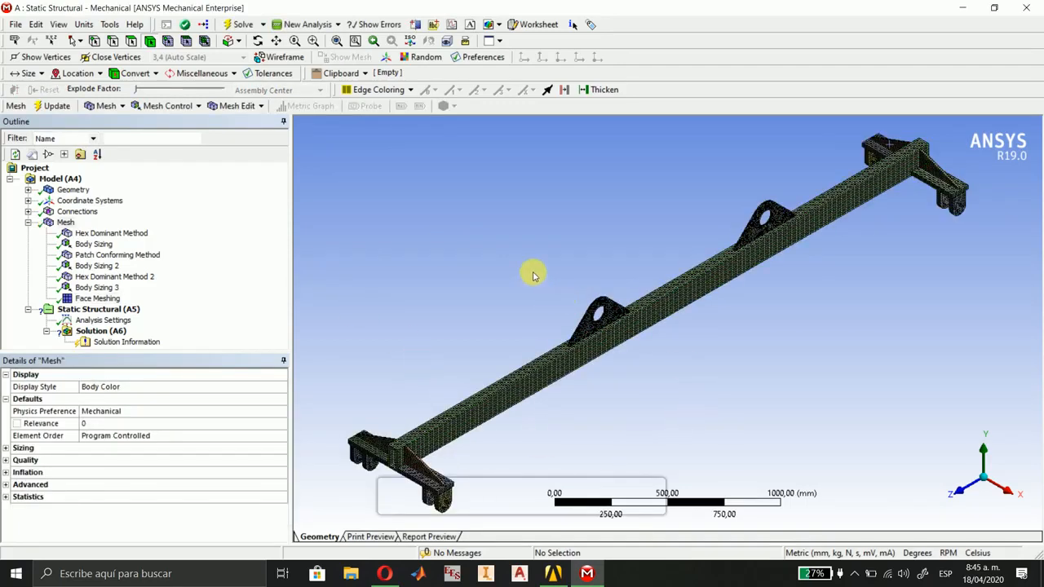
right_click_drag(534, 274, 659, 388)
scroll(716, 387, "up", 3)
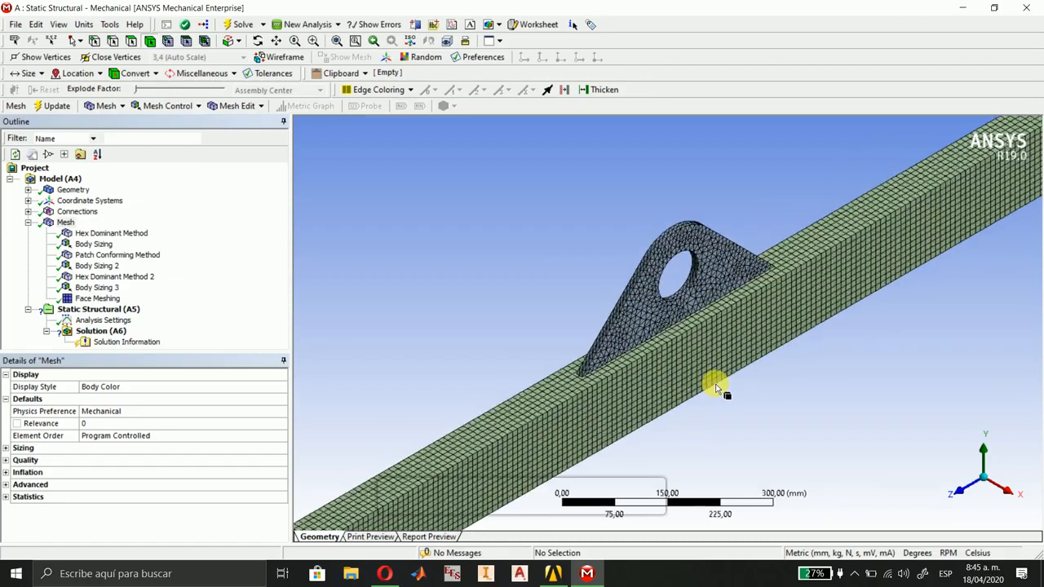
scroll(764, 427, "down", 8)
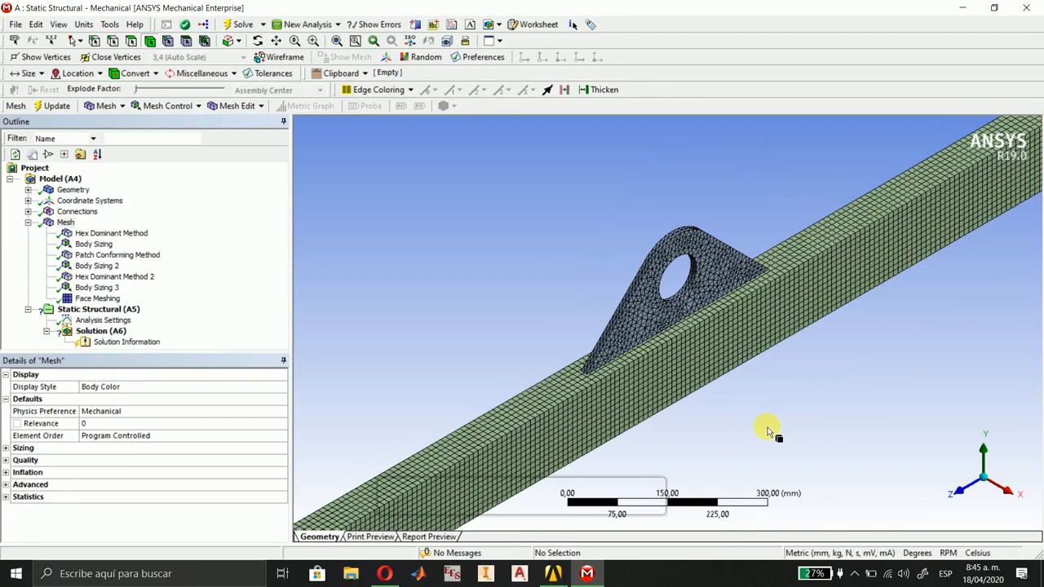
right_click_drag(523, 311, 628, 412)
scroll(640, 403, "up", 2)
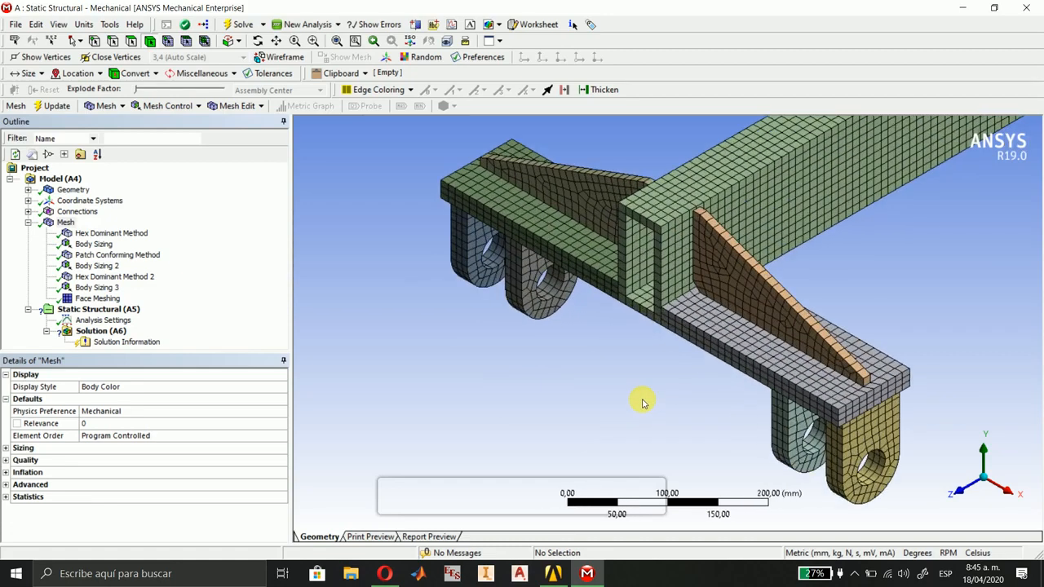
scroll(642, 401, "down", 4)
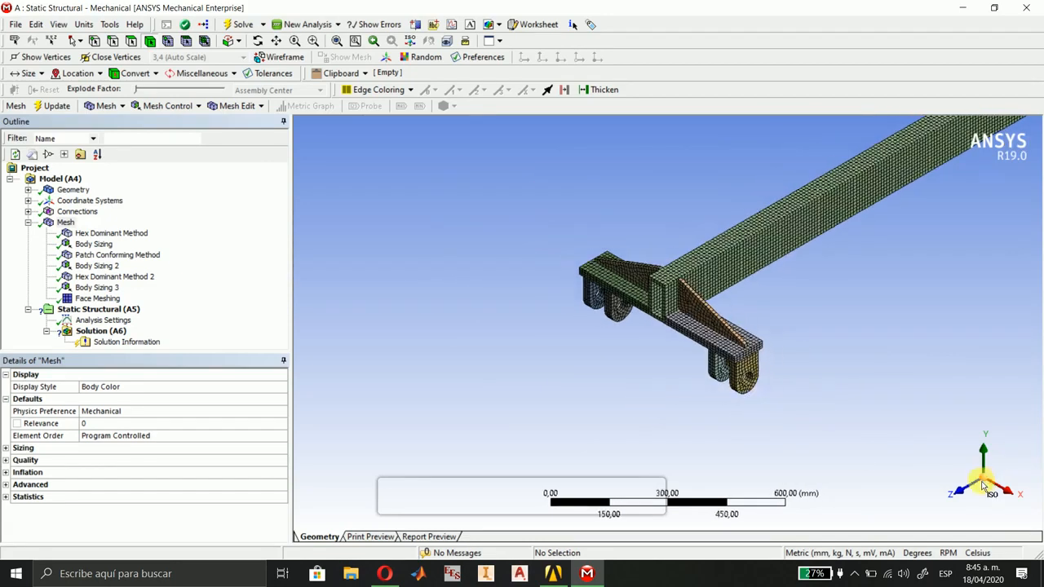
middle_click_drag(901, 348, 496, 465, "ctrl")
scroll(757, 372, "down", 2)
middle_click_drag(758, 372, 715, 429, "ctrl")
scroll(692, 431, "down", 1)
scroll(715, 430, "down", 1)
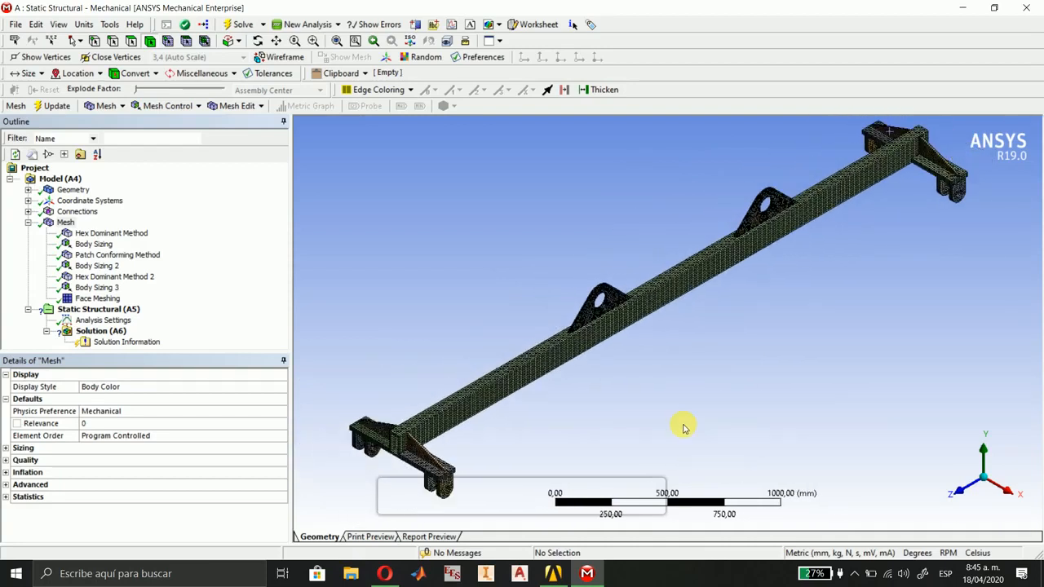
Collapse the mesh branch and open the Static Structural (A5) environment.
left_click(28, 222)
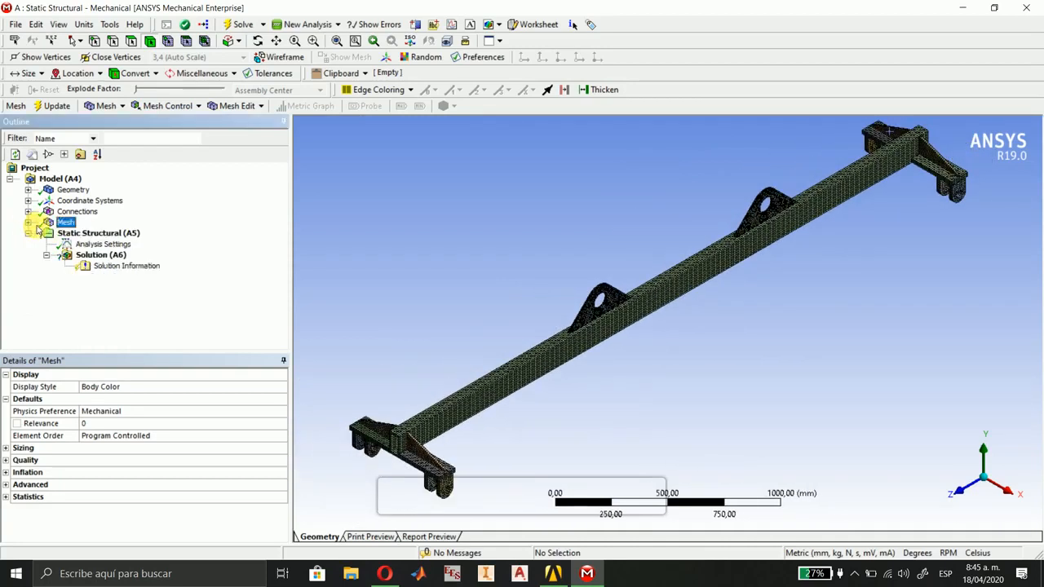
left_click(78, 235)
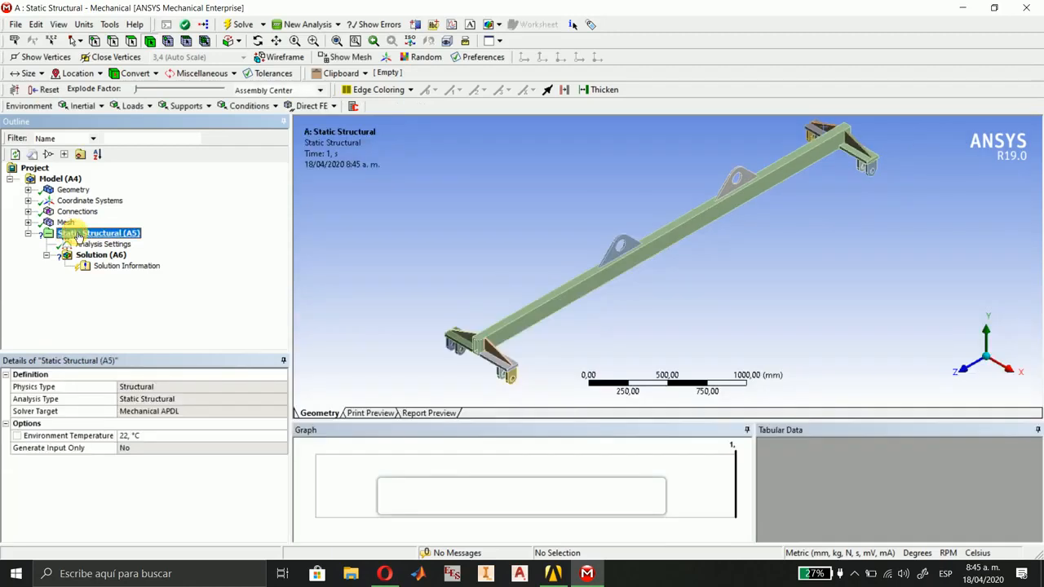
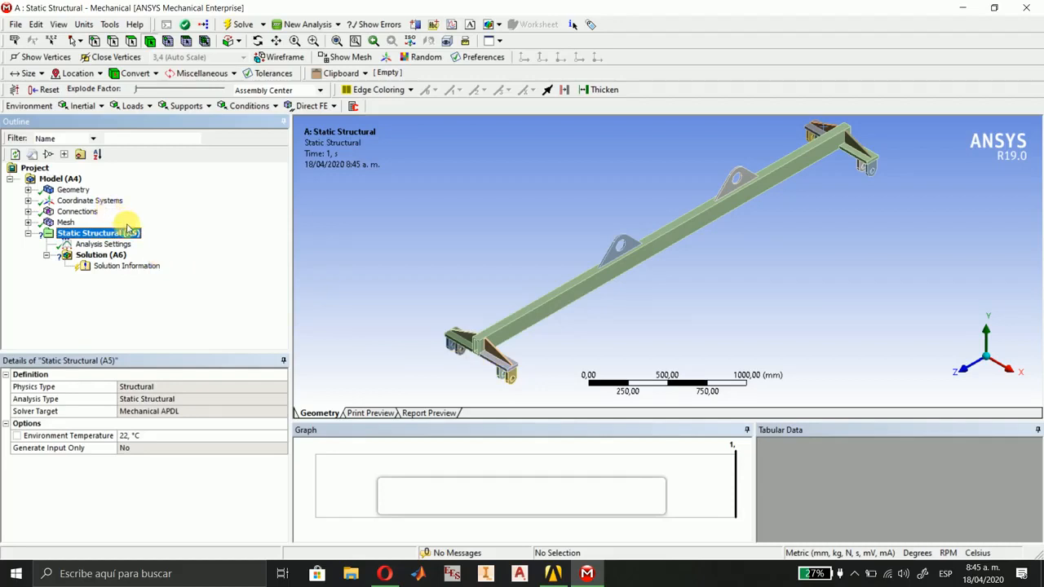
Insert a Point Mass under the model's geometry.
left_click(60, 180)
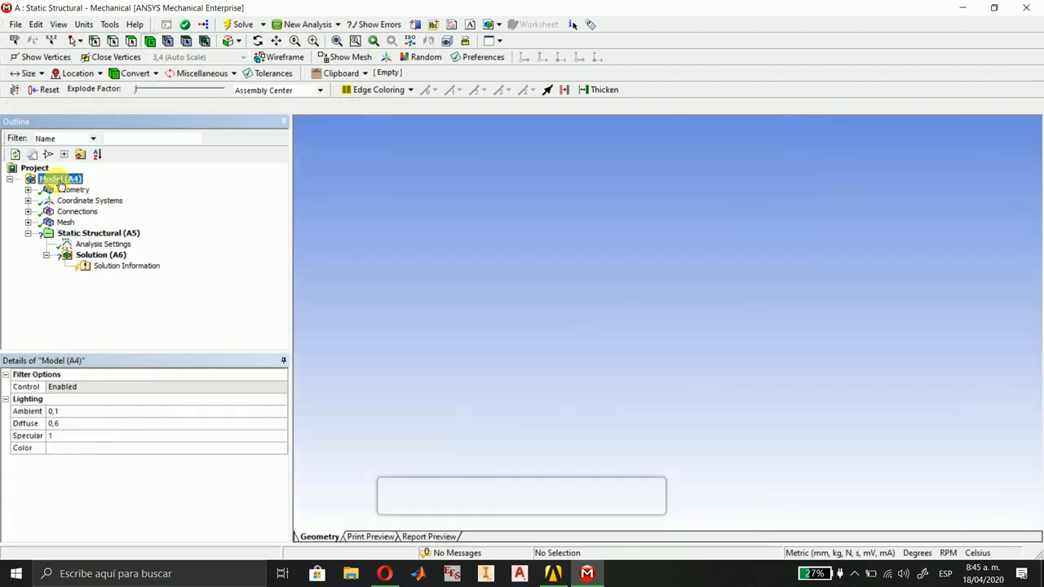
left_click(69, 192)
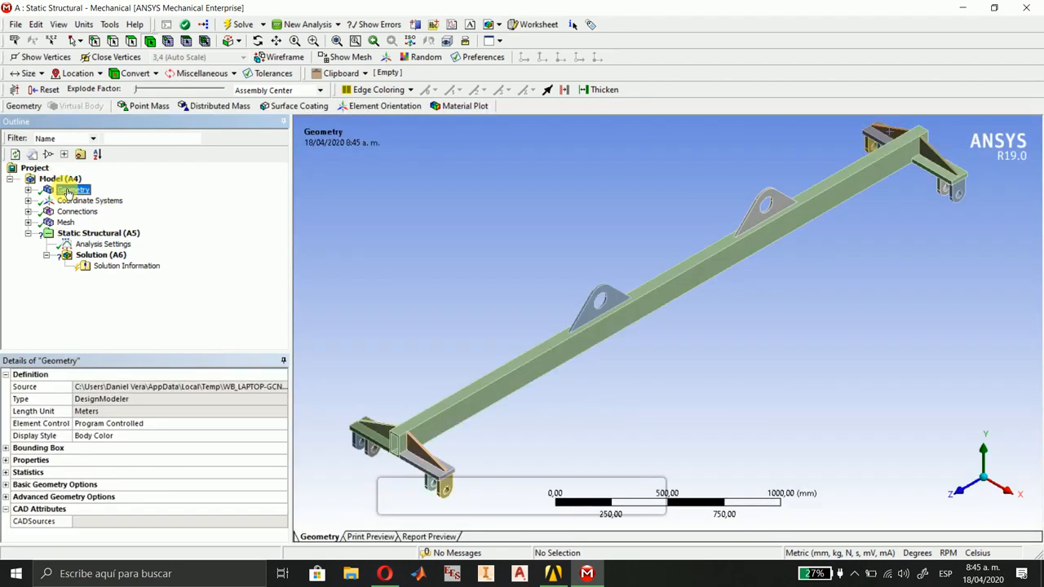
left_click(153, 107)
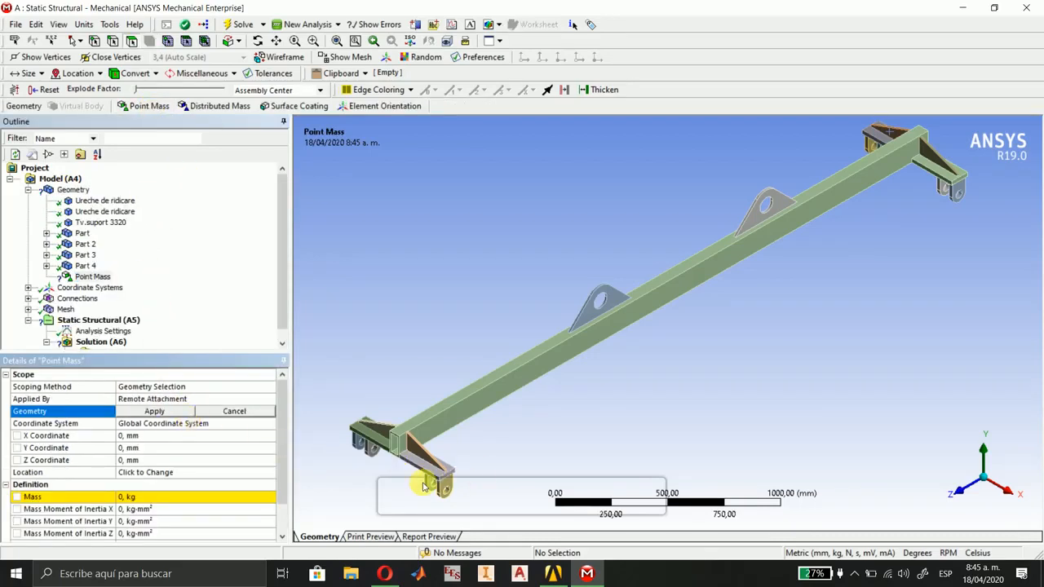
Select both cylindrical halves of the hole in each of the four lugs at the beam's +Z end.
middle_click_drag(534, 443, 575, 368, "ctrl")
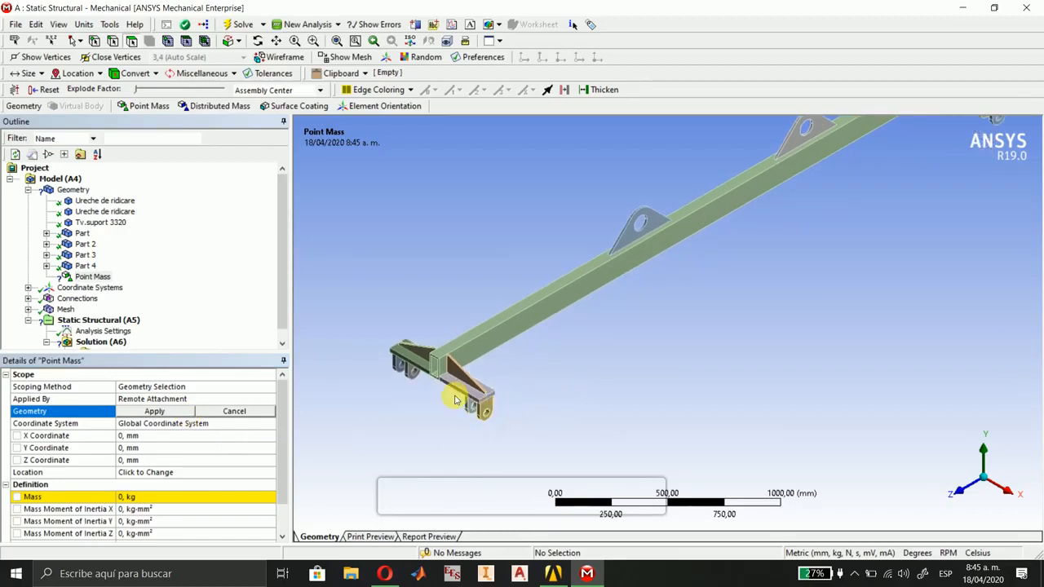
left_click_drag(454, 397, 513, 434)
left_click(738, 302)
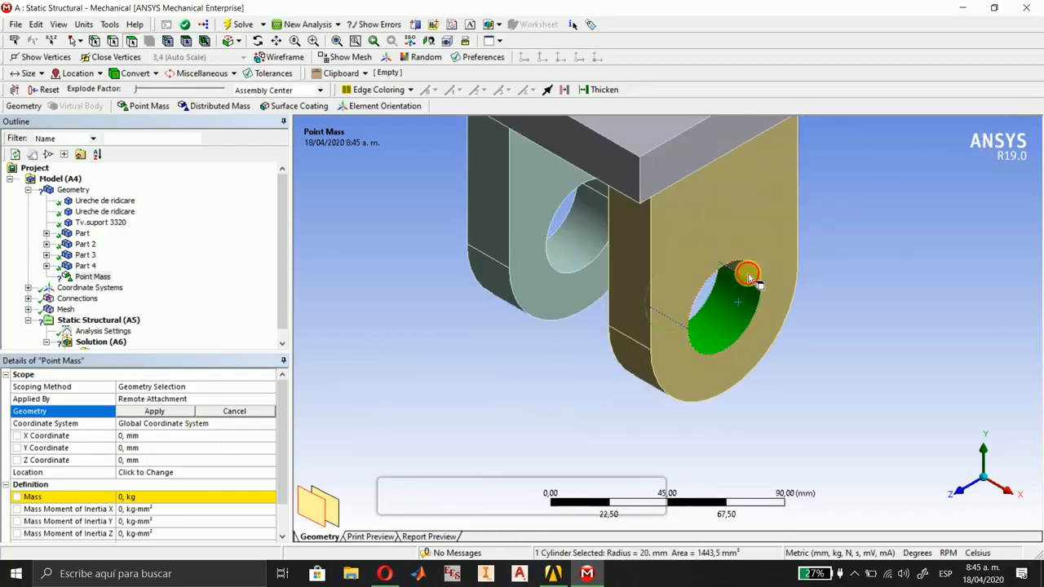
left_click(589, 243, "ctrl")
left_click(589, 238, "ctrl")
left_click(598, 187, "ctrl")
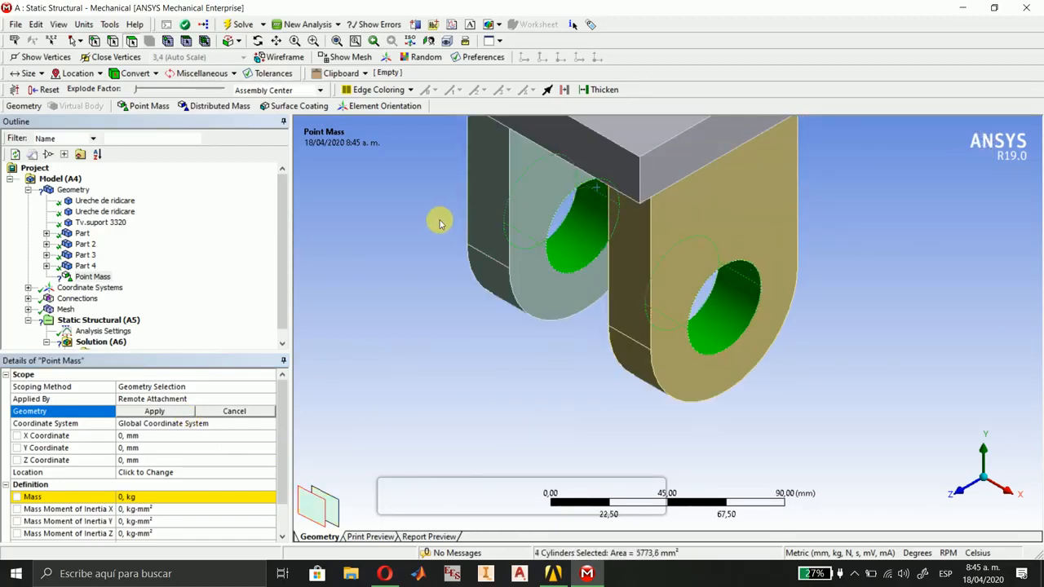
middle_click_drag(433, 220, 570, 319)
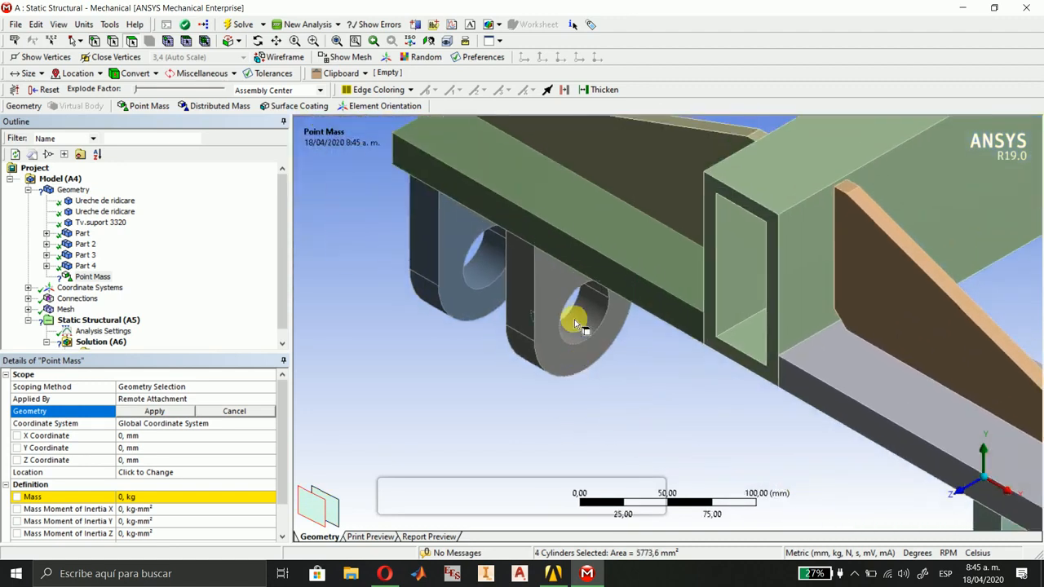
left_click(584, 316, "ctrl")
left_click(485, 264, "ctrl")
left_click(494, 237, "ctrl")
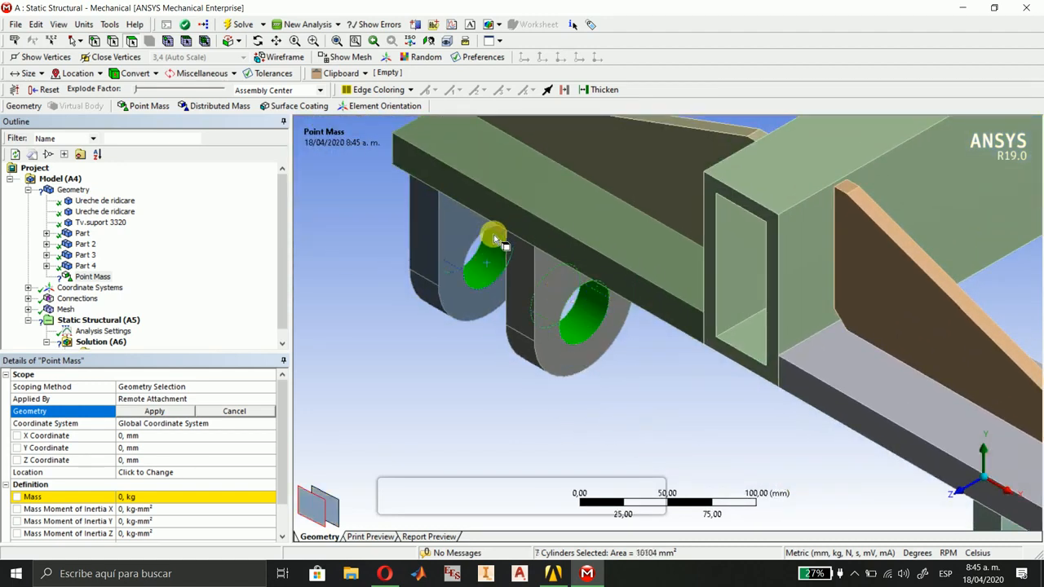
Add the hole faces of the two lugs on the -X side of the beam's -Z end to the selection.
scroll(617, 302, "down", 8)
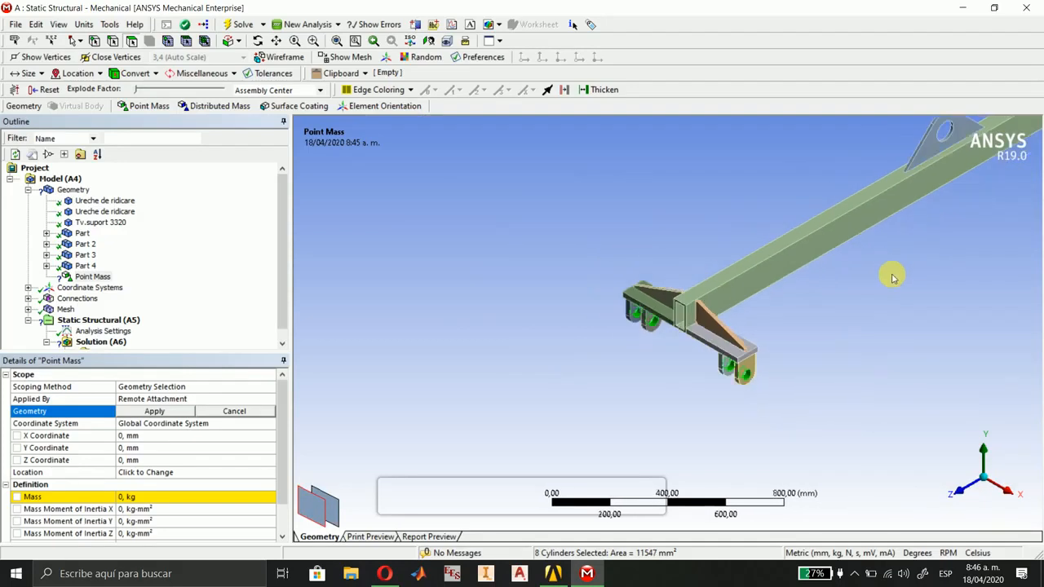
middle_click_drag(888, 275, 478, 499, "ctrl")
right_click_drag(845, 242, 893, 291)
left_click(764, 351, "ctrl")
left_click(767, 314, "ctrl")
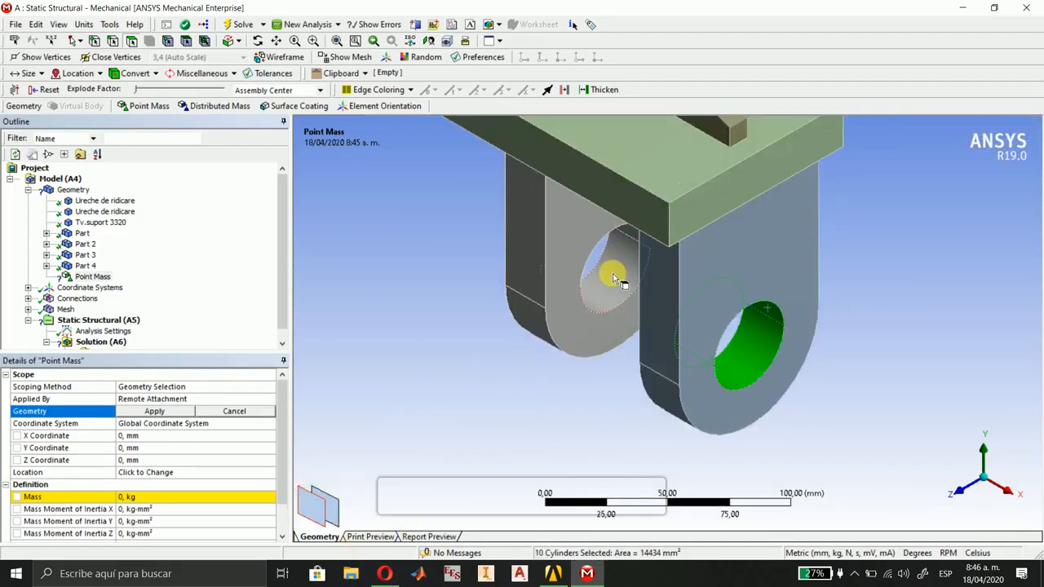
left_click(615, 277, "ctrl")
left_click(628, 233, "ctrl")
Add the hole faces of the two remaining lugs at the -Z end and scope the point mass to all 16 faces.
middle_click_drag(722, 180, 699, 408)
scroll(698, 240, "down", 3)
scroll(698, 240, "down", 3)
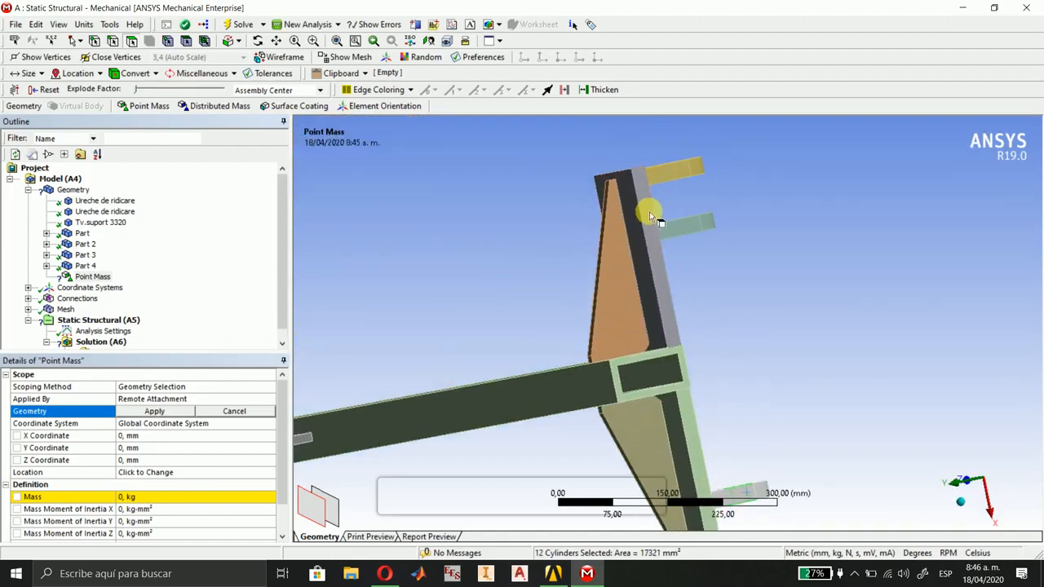
middle_click_drag(648, 223, 670, 244)
left_click(673, 188, "ctrl")
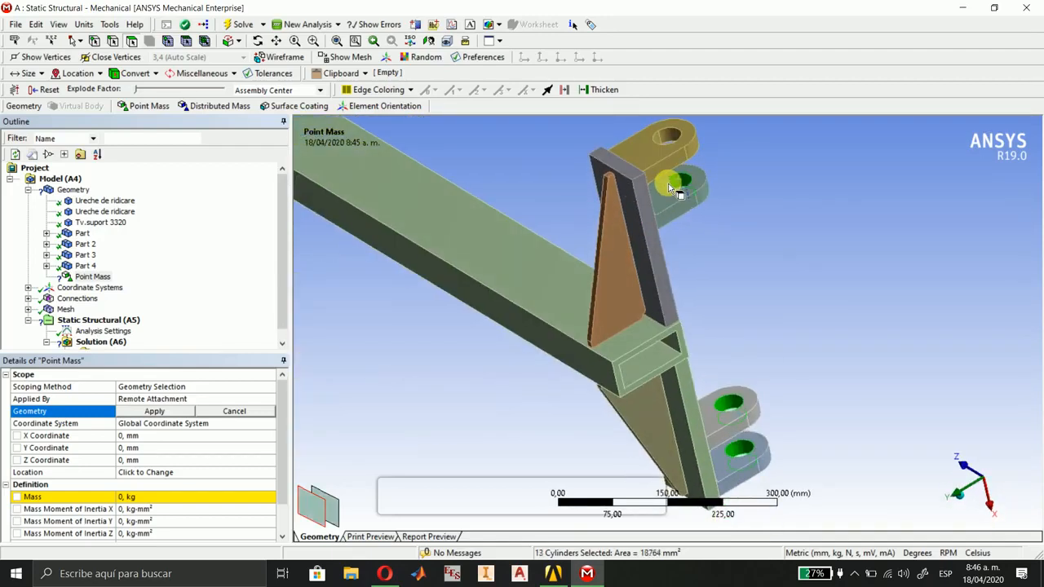
left_click(670, 140, "ctrl")
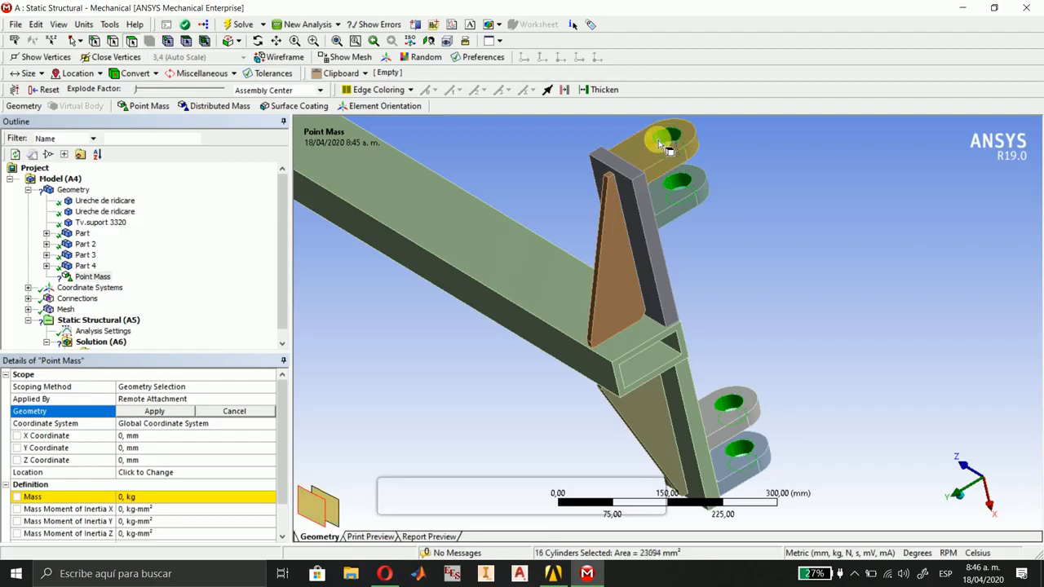
left_click(962, 503)
left_click(963, 462)
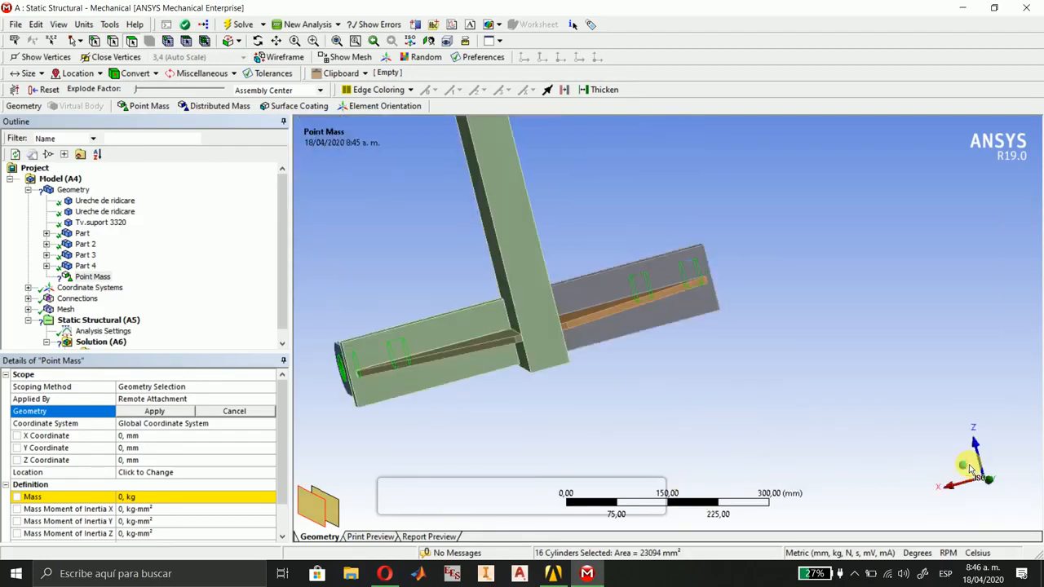
scroll(798, 421, "down", 3)
scroll(797, 421, "down", 4)
middle_click_drag(497, 497, 757, 350, "ctrl")
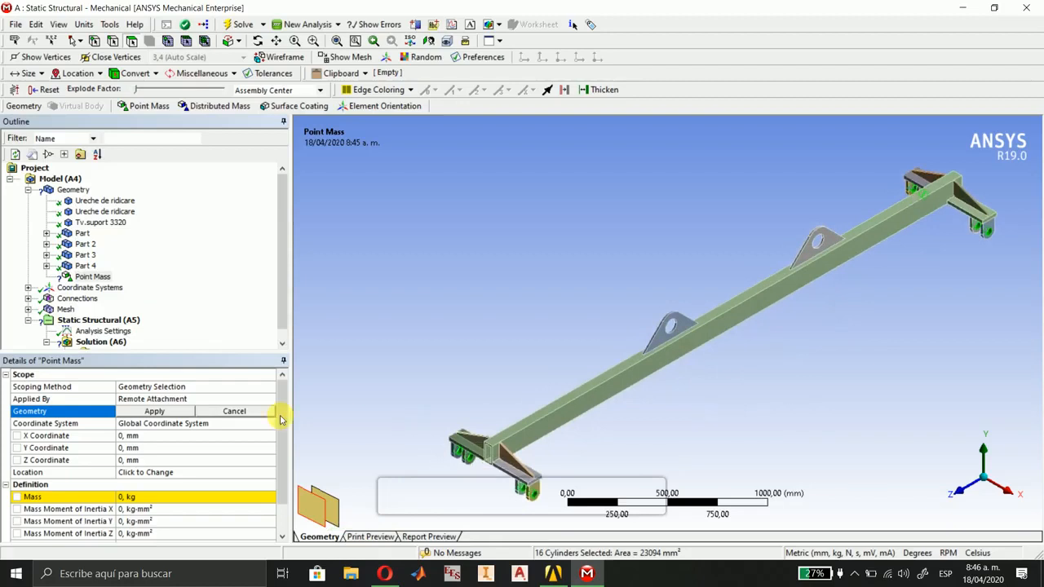
left_click(154, 410)
Set the point mass's mass to 2000 kg and review its scope and definition.
scroll(163, 428, "down", 1)
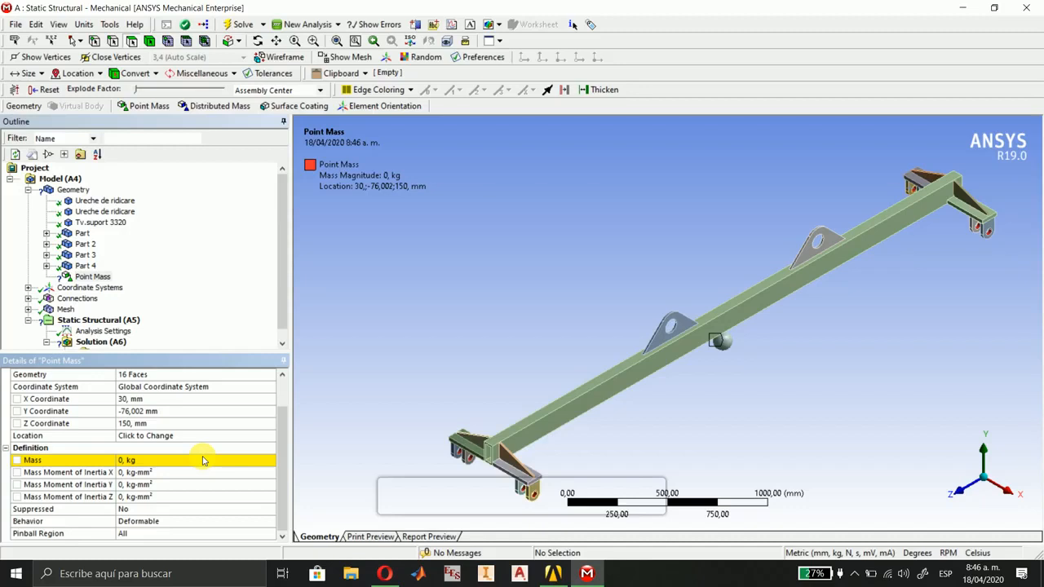
left_click(147, 462)
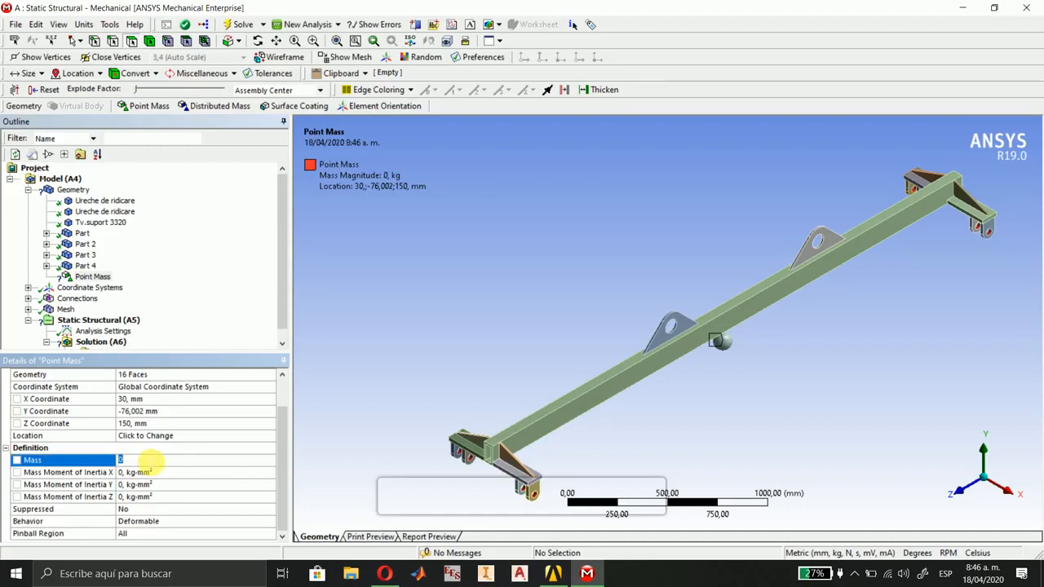
type("200")
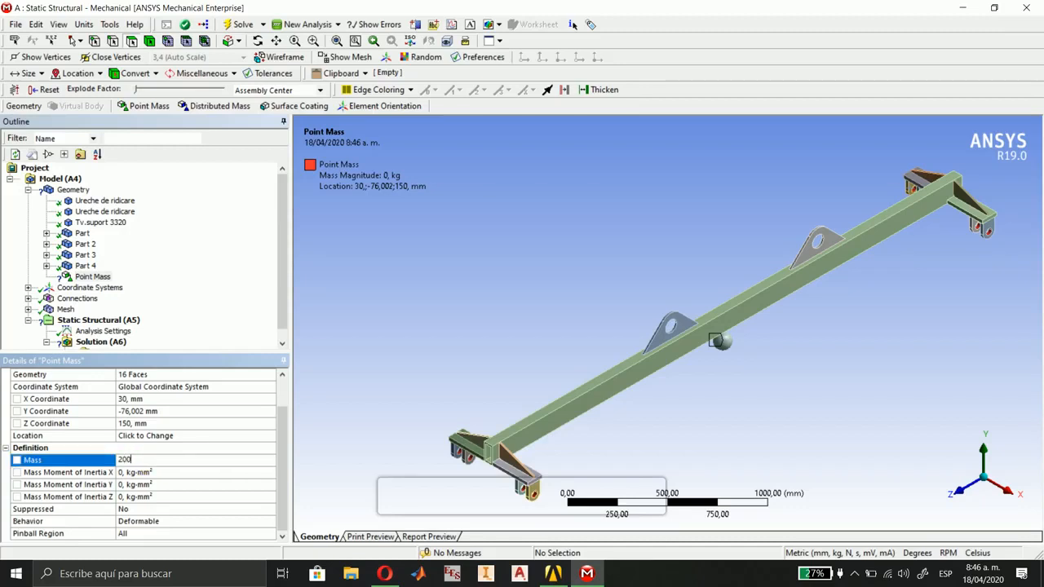
type("0")
key("Return")
scroll(204, 479, "down", 1)
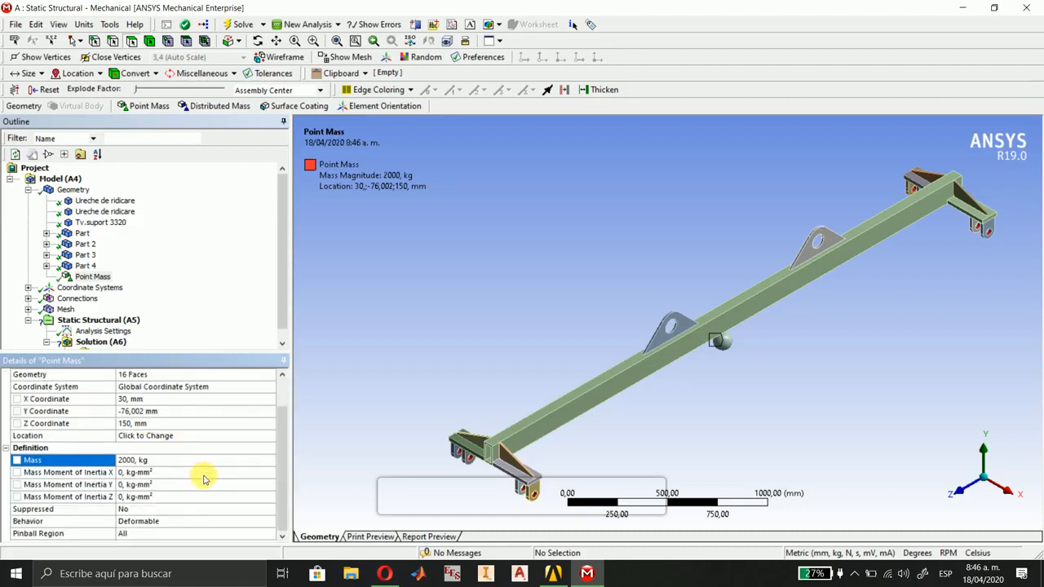
scroll(204, 480, "up", 1)
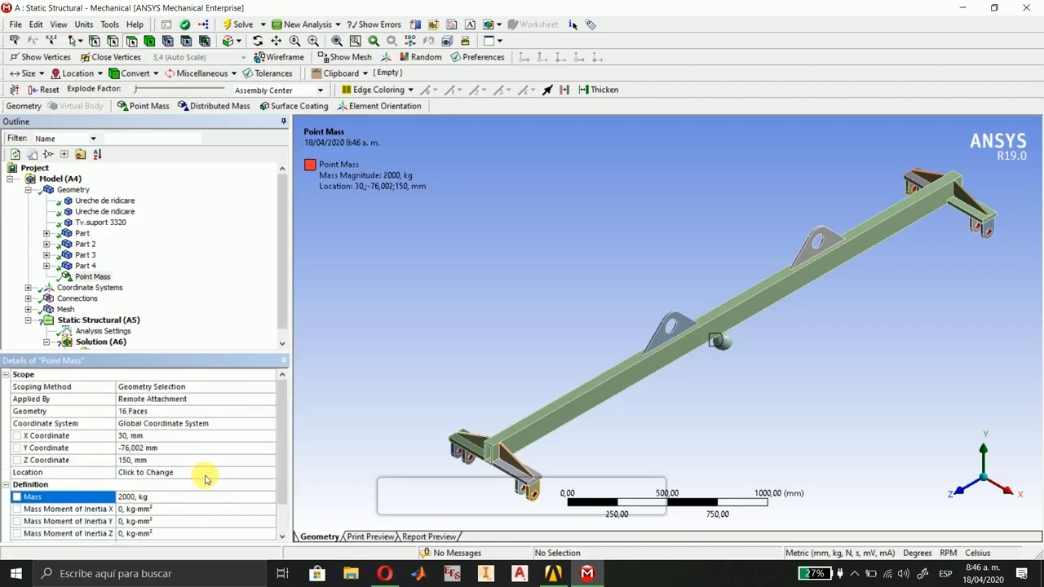
scroll(205, 480, "down", 1)
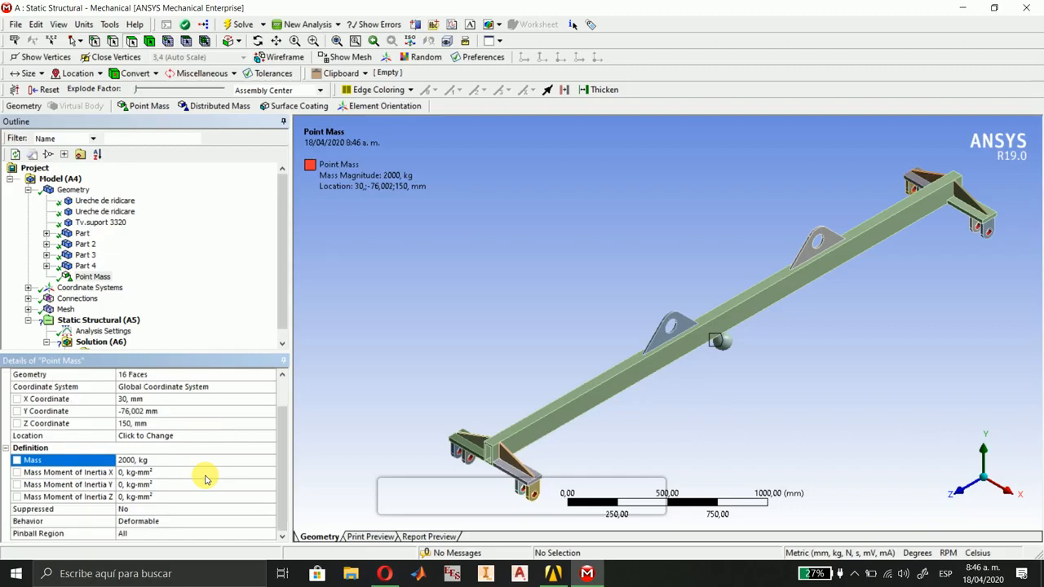
scroll(206, 479, "up", 1)
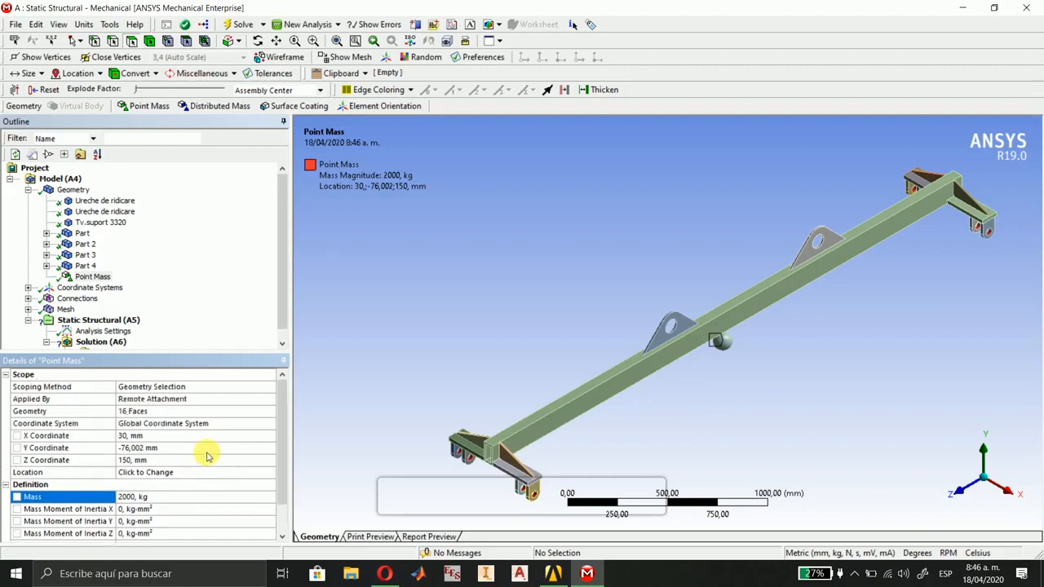
Reference the point mass to the user-defined Coordinate System instead of the global one.
left_click(244, 430)
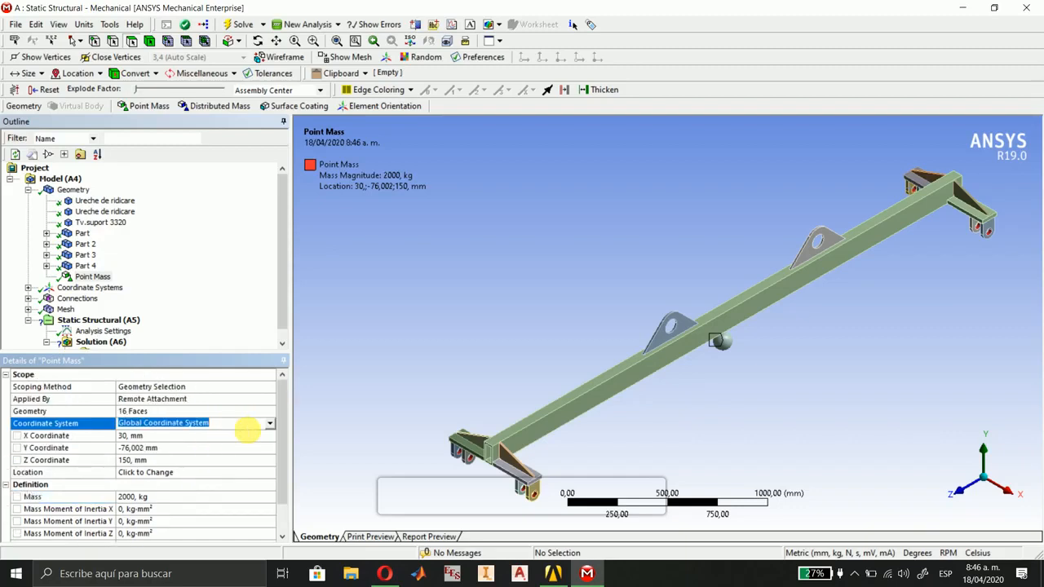
left_click(269, 423)
left_click(233, 443)
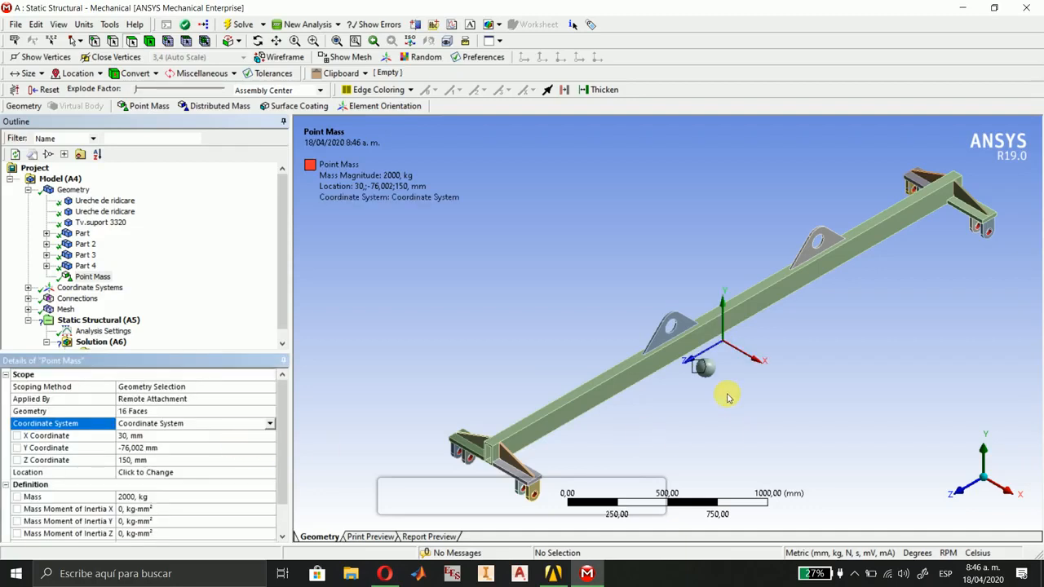
scroll(155, 514, "down", 1)
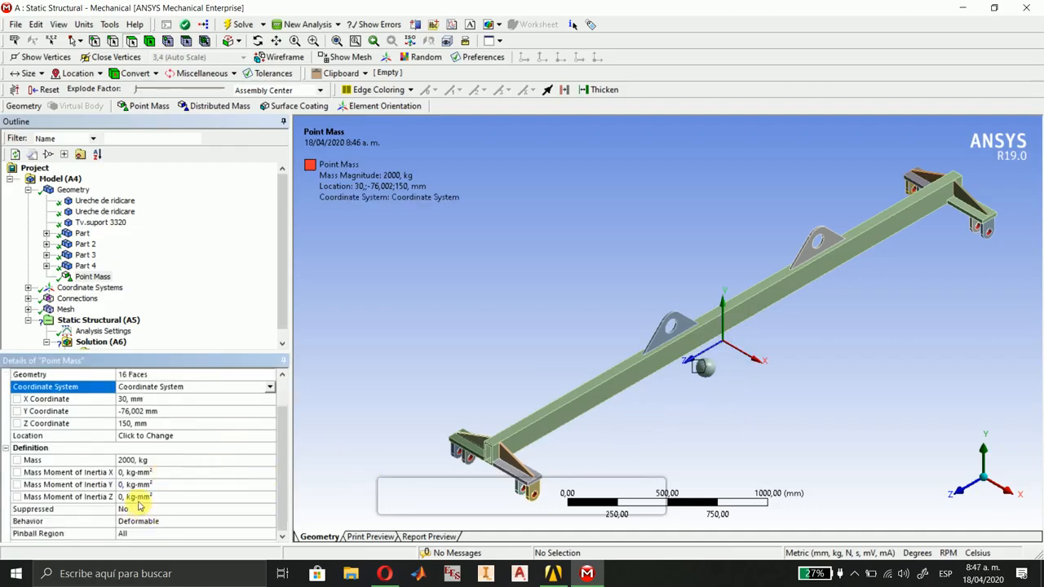
scroll(138, 505, "up", 1)
Set the point mass's X and Z coordinates to 0 mm.
left_click(138, 436)
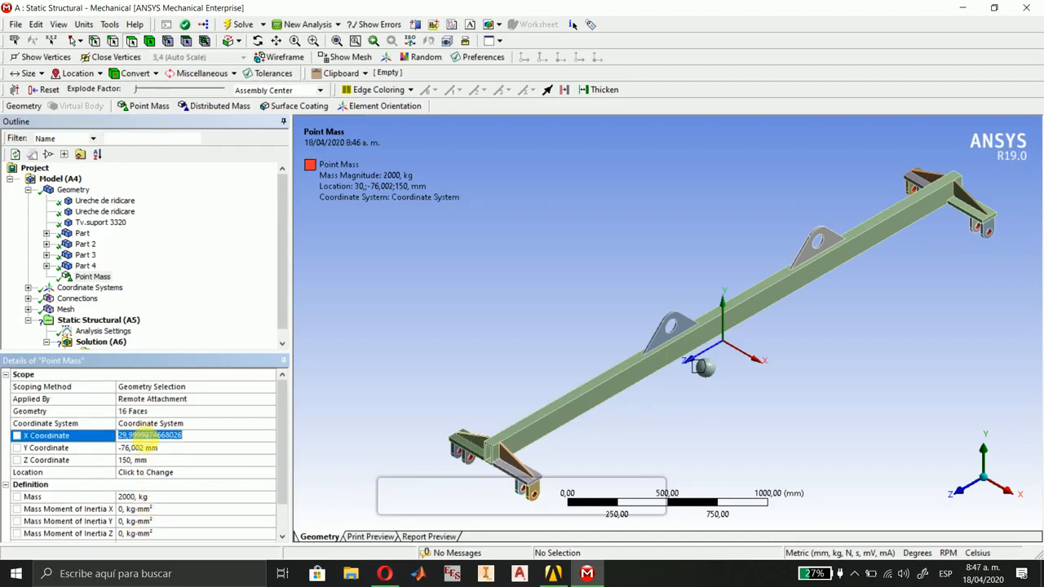
type("0")
key("Return")
left_click(140, 460)
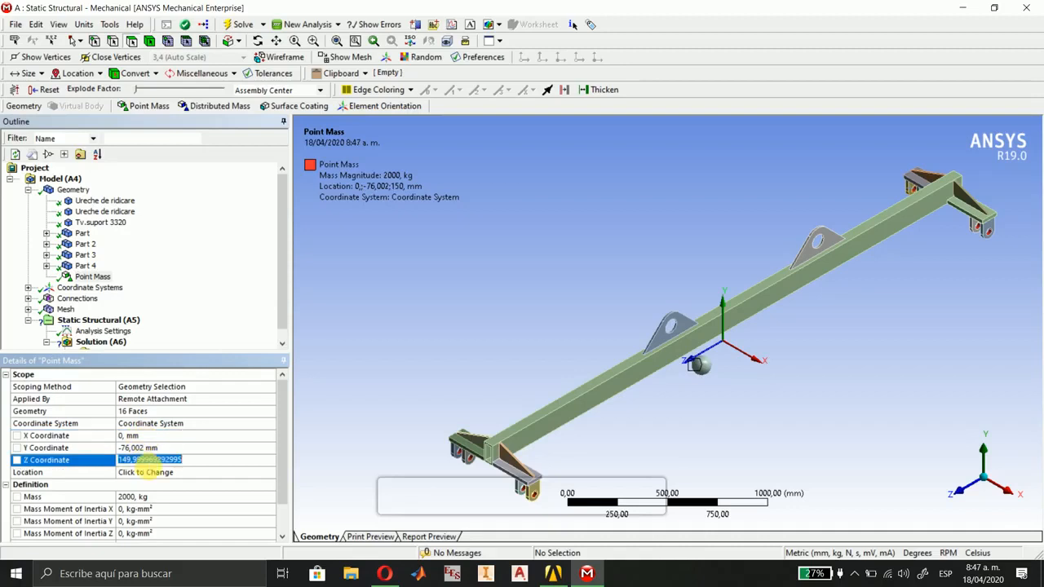
type("0")
key("Return")
Set the point mass's Y coordinate to -500 mm and check its position below the beam from the +X side.
left_click(153, 448)
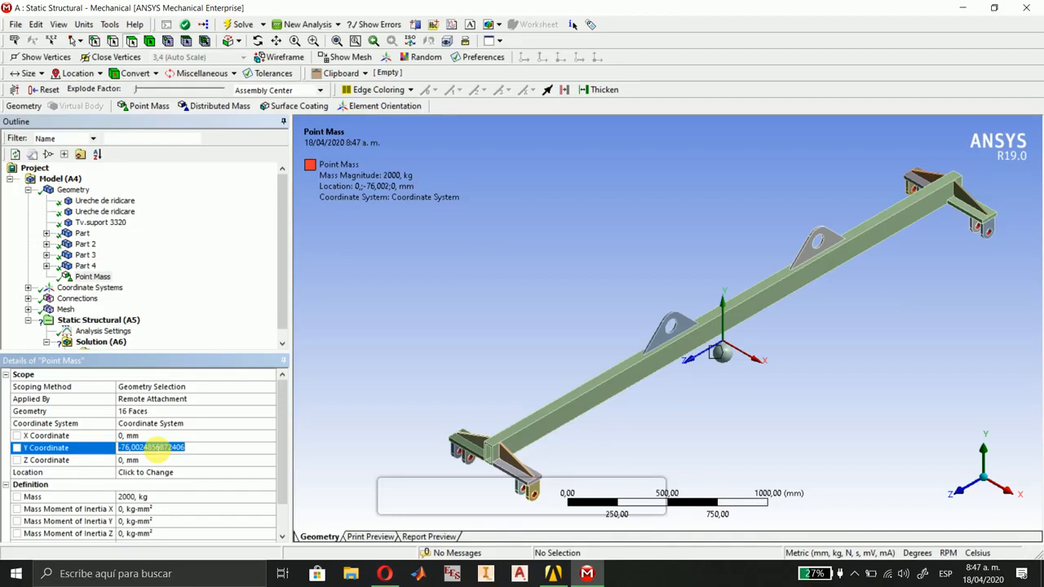
type("-5")
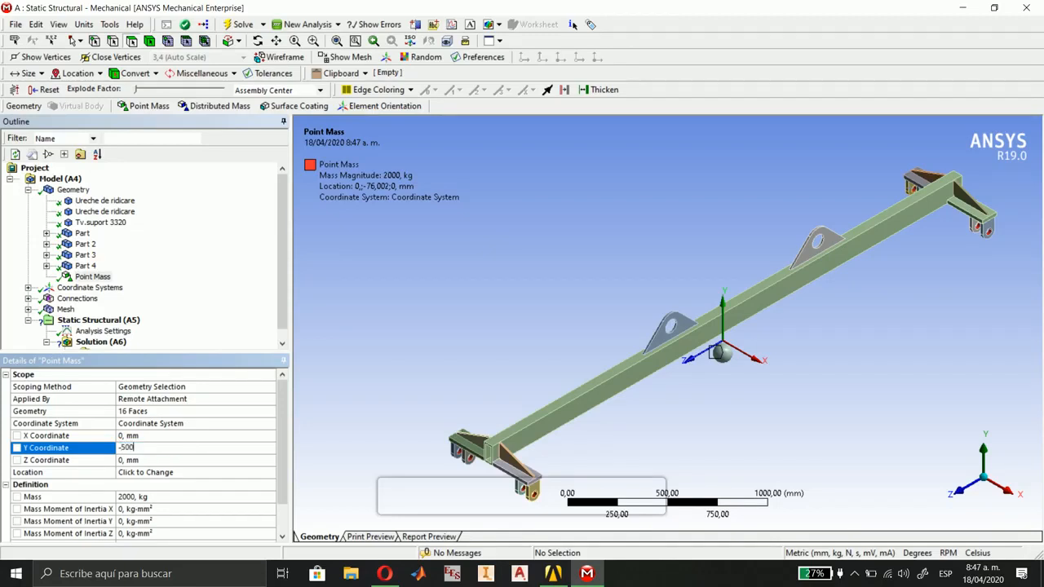
type("00")
key("Return")
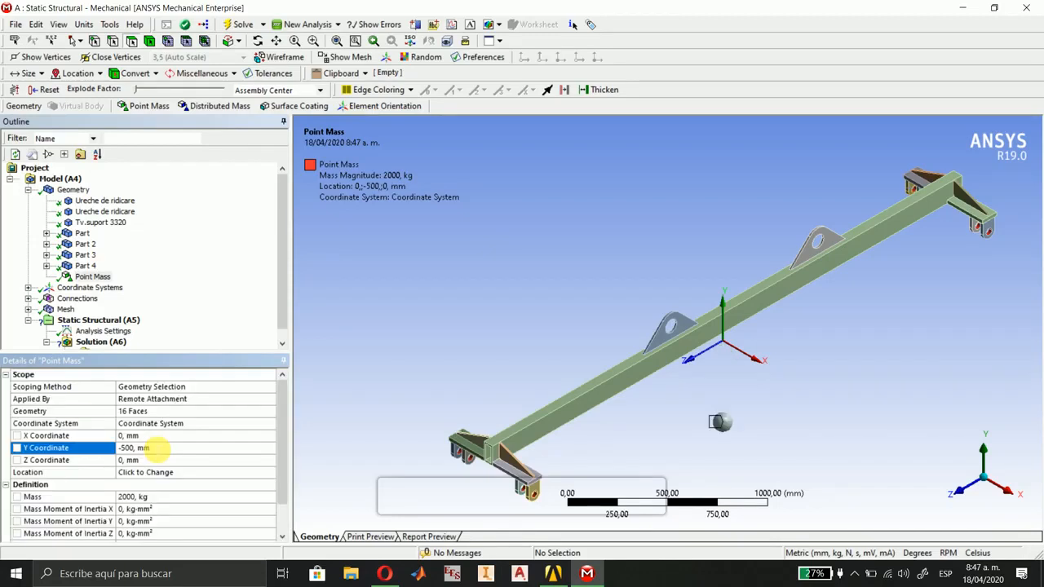
left_click(1014, 489)
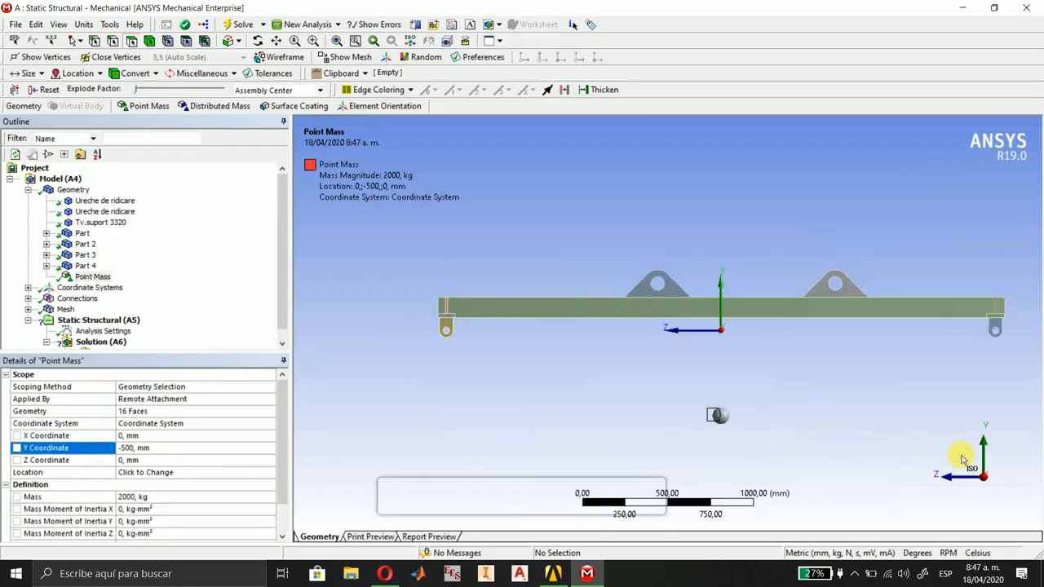
left_click(964, 462)
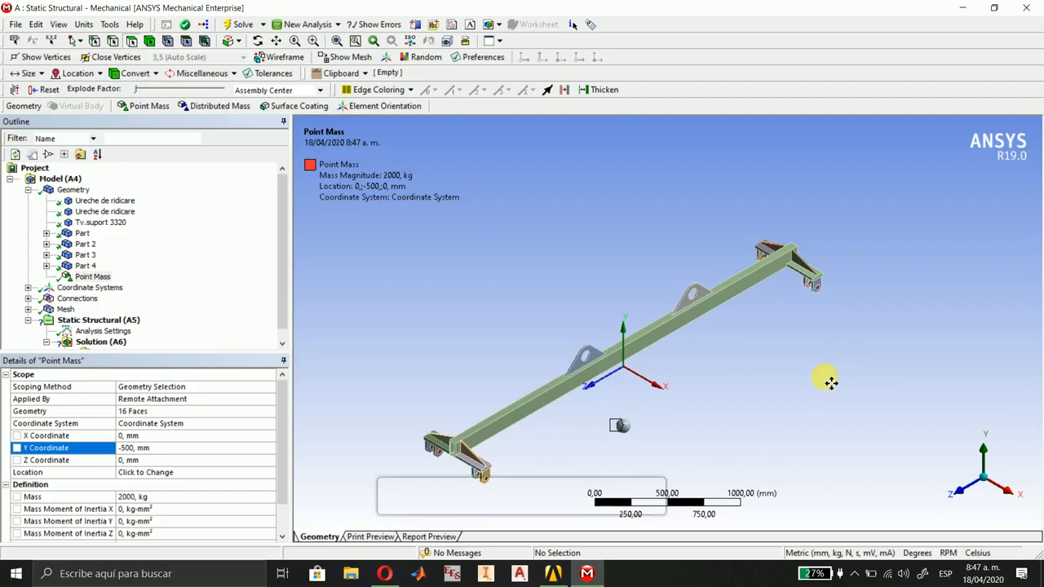
middle_click_drag(831, 383, 841, 351, "ctrl")
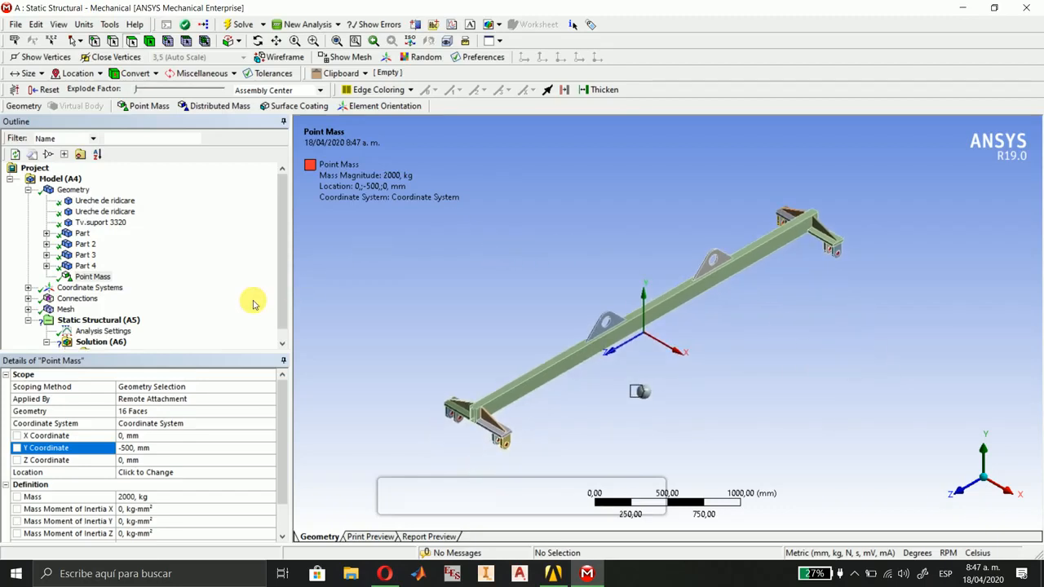
Open the Analysis Settings of the static structural analysis and inspect the two lifting lugs on top of the beam.
scroll(172, 322, "down", 1)
left_click(104, 320)
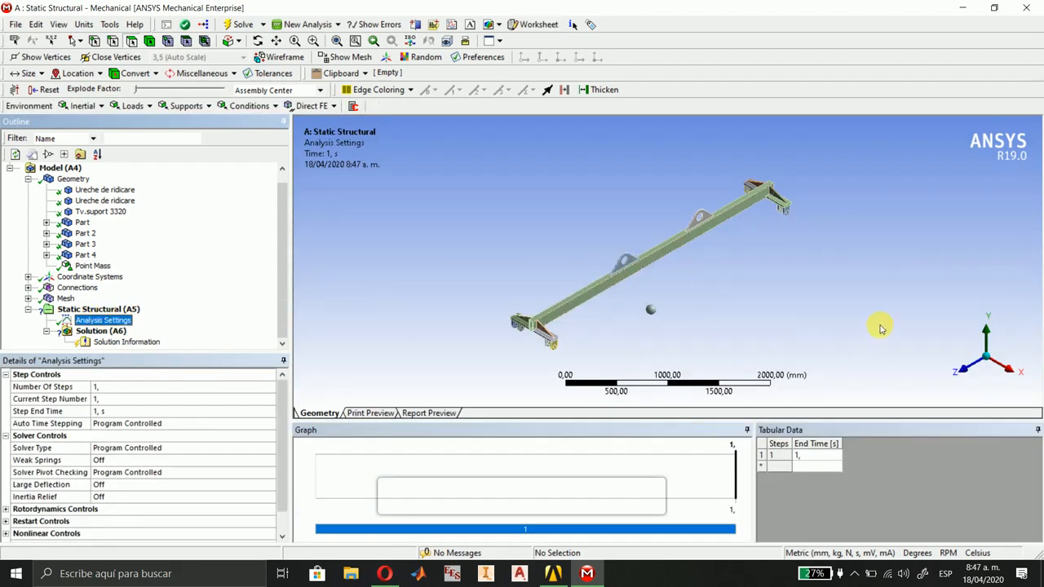
scroll(632, 278, "up", 5)
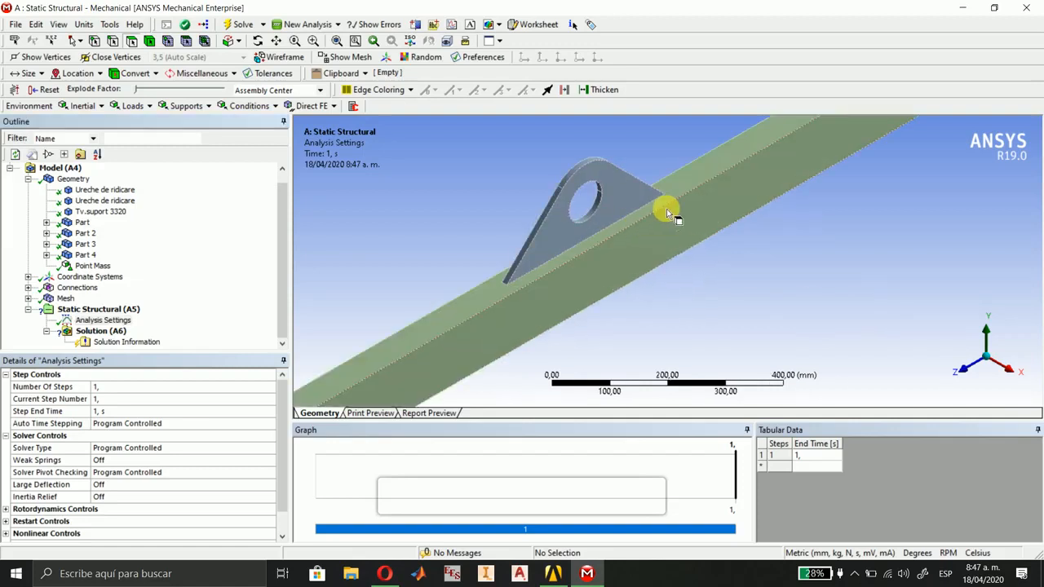
middle_click_drag(745, 152, 646, 304, "ctrl")
scroll(575, 316, "down", 1)
scroll(617, 305, "down", 1)
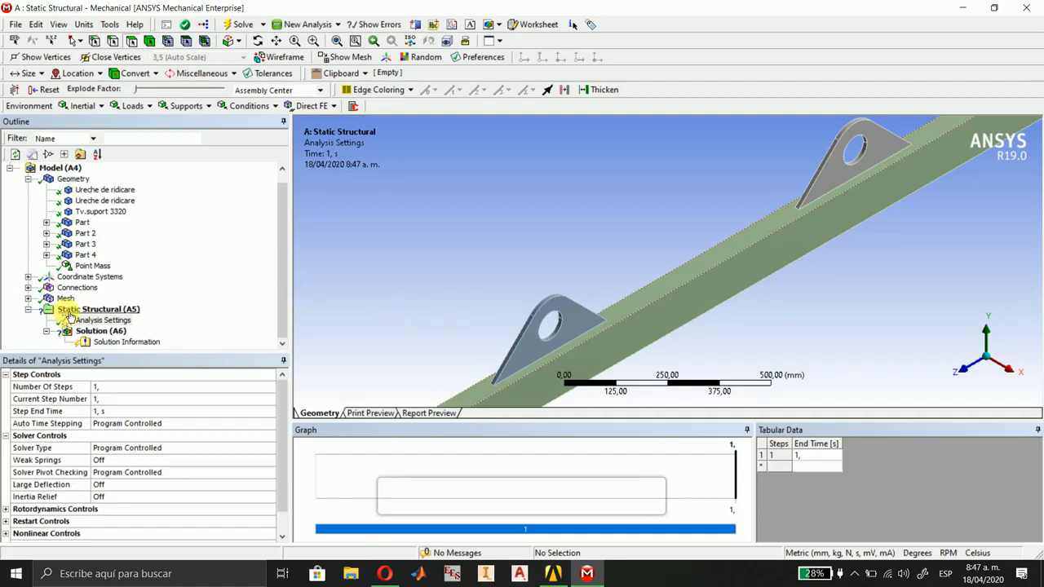
Add a coordinate system with its origin on the two cylindrical hole faces of the lifting lug nearer the +Z end.
scroll(74, 285, "up", 1)
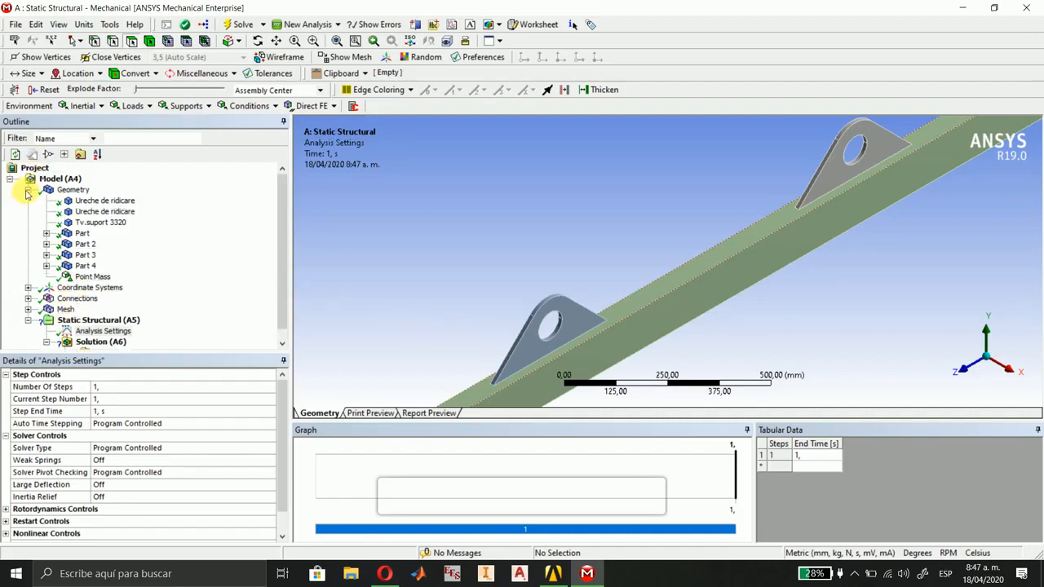
left_click(28, 189)
left_click(85, 200)
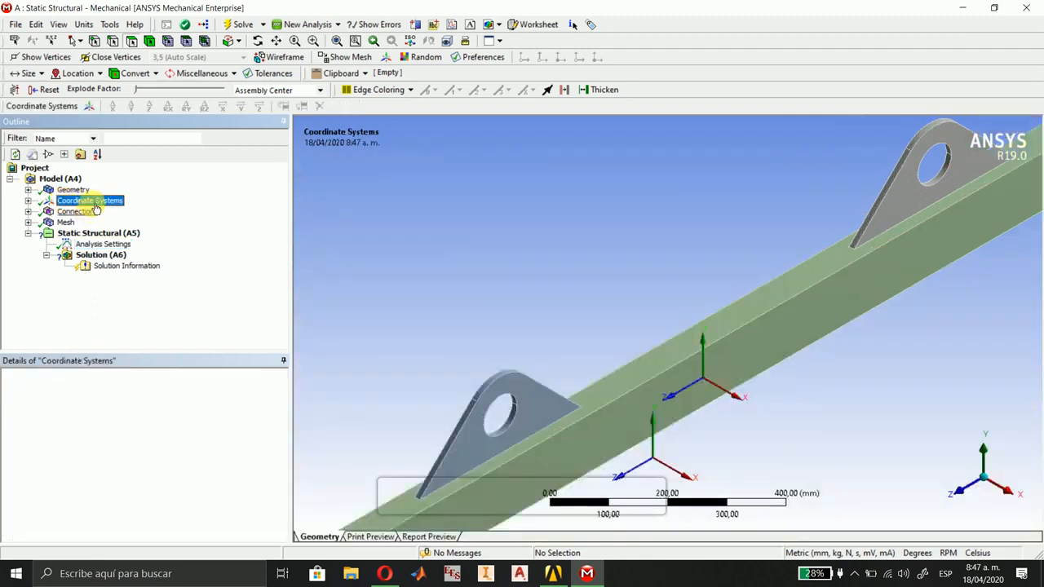
left_click(90, 107)
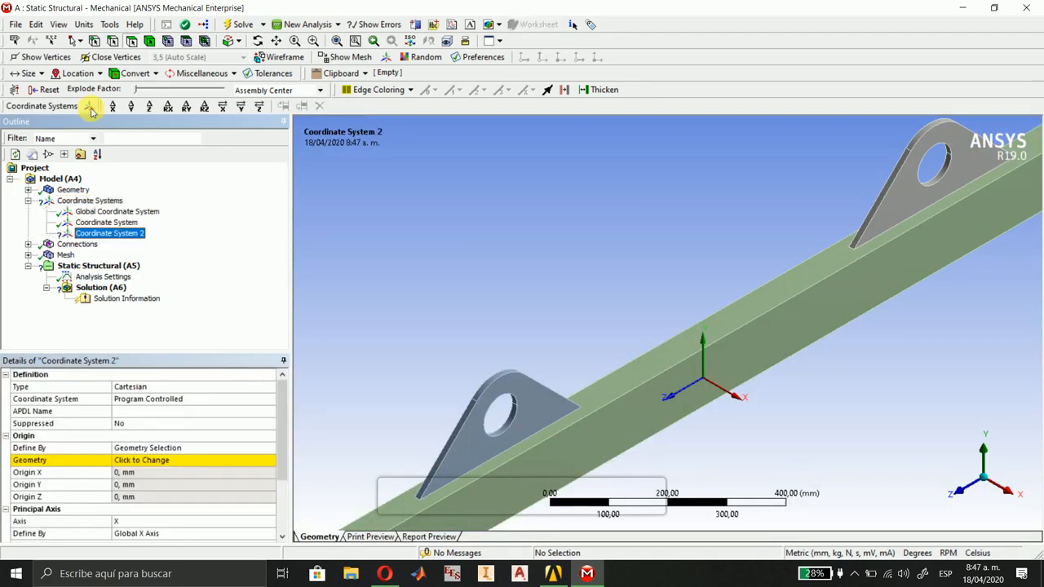
left_click(522, 412)
left_click(502, 422, "ctrl")
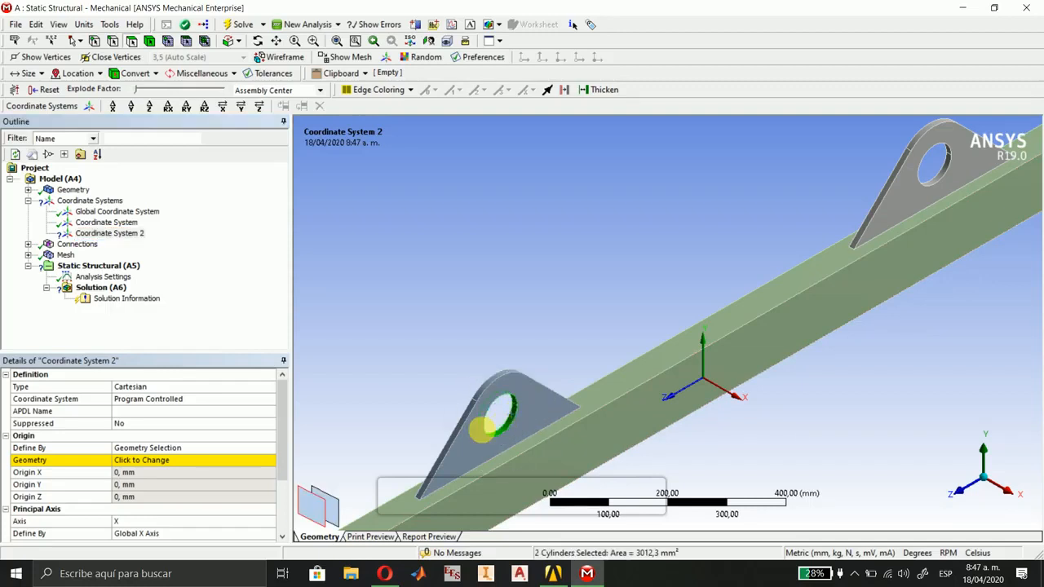
left_click(145, 462)
left_click(149, 461)
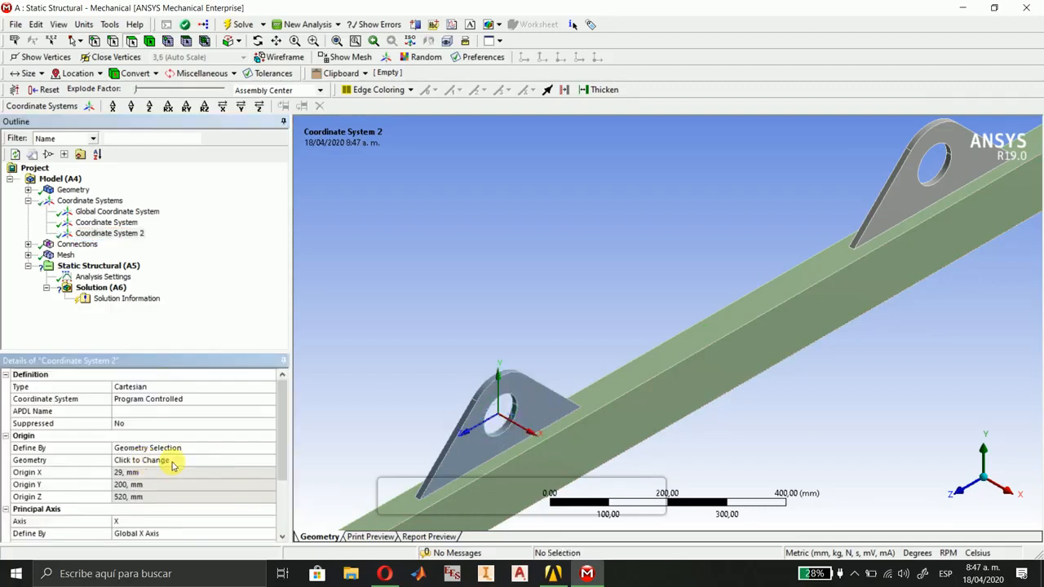
Set the type of the new lug-hole coordinate system to Cylindrical.
left_click(248, 386)
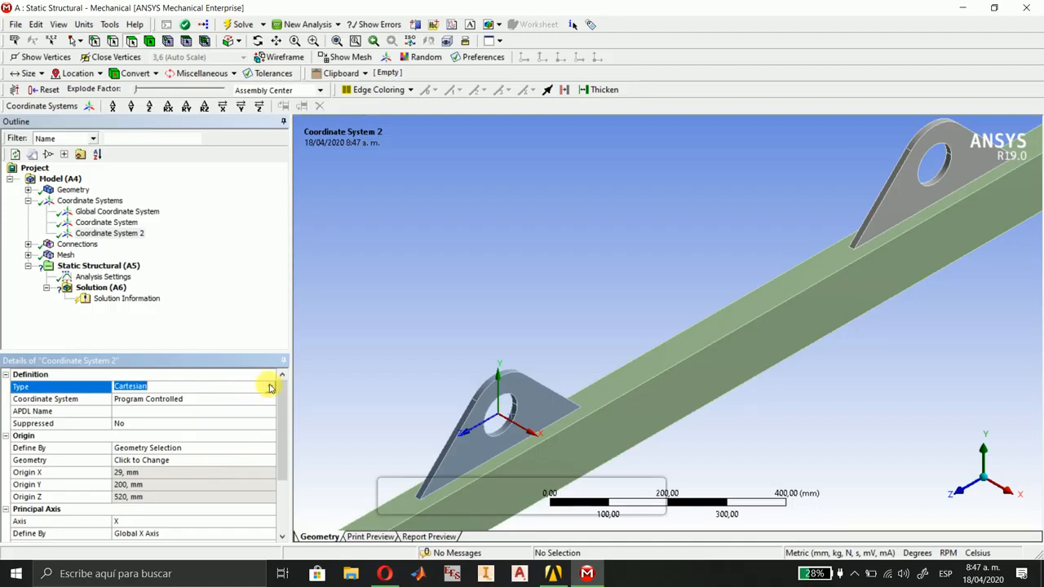
left_click(270, 387)
left_click(199, 406)
Try Z as the orientation axis about the principal axis of Coordinate System 2, and return it to Y.
scroll(212, 477, "down", 3)
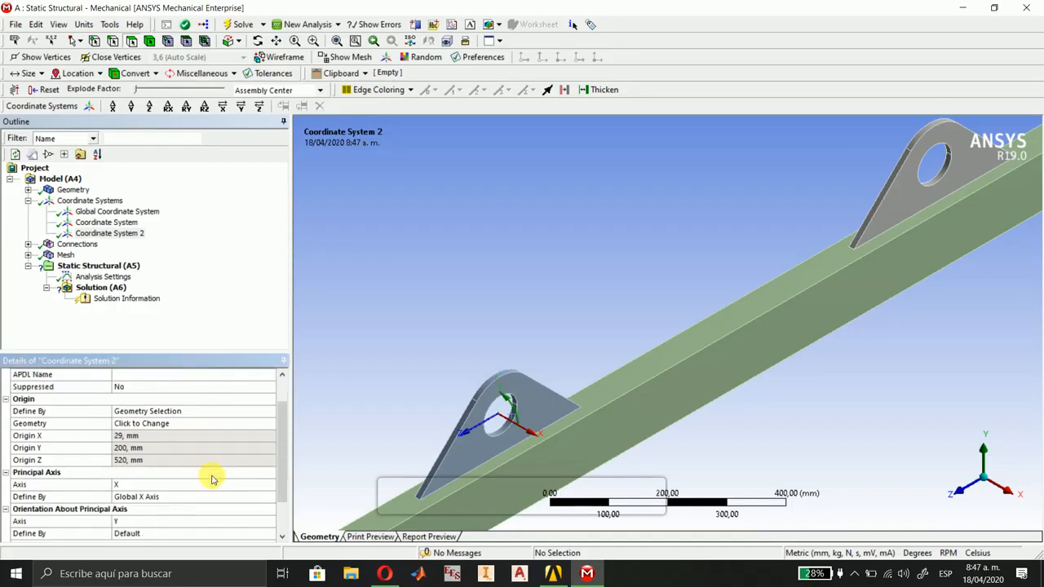
right_click_drag(423, 364, 571, 469)
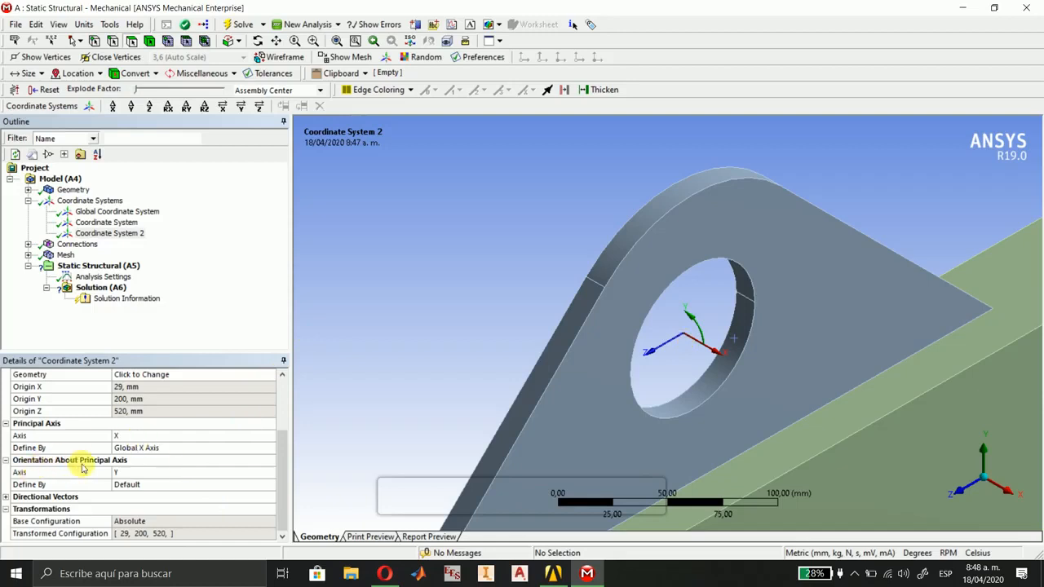
left_click(140, 474)
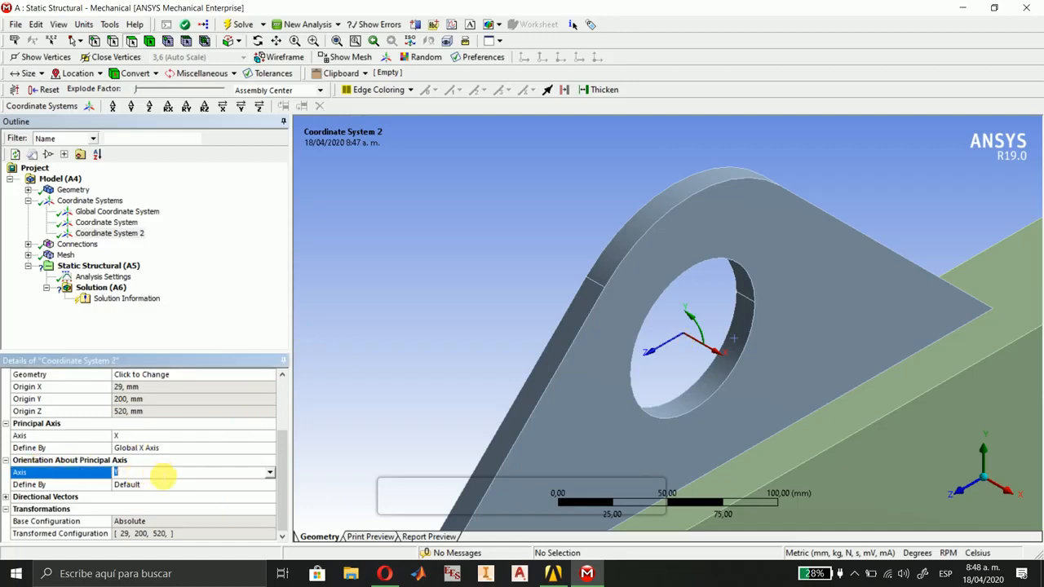
left_click(269, 473)
left_click(182, 493)
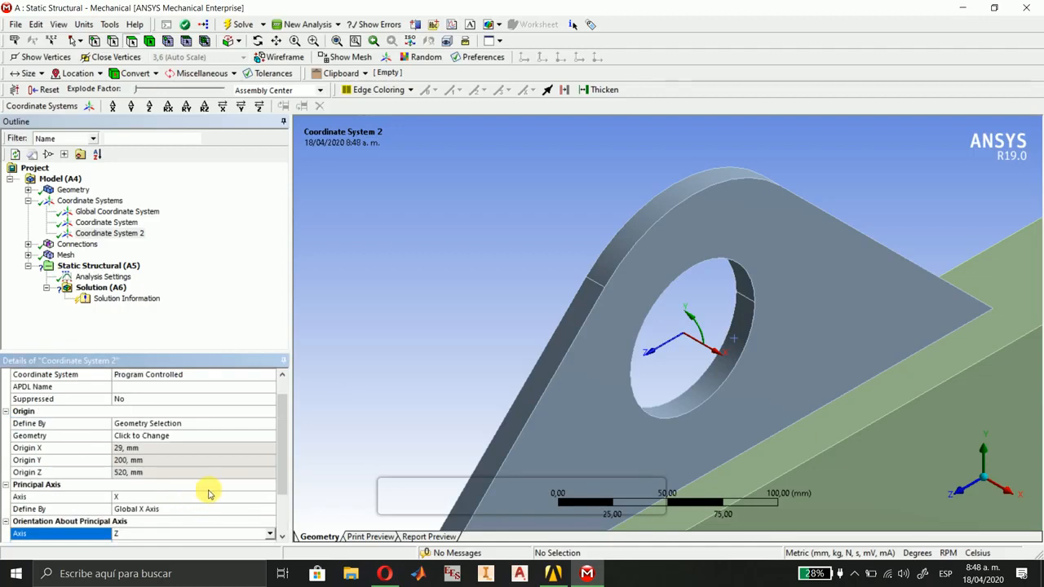
scroll(197, 506, "down", 2)
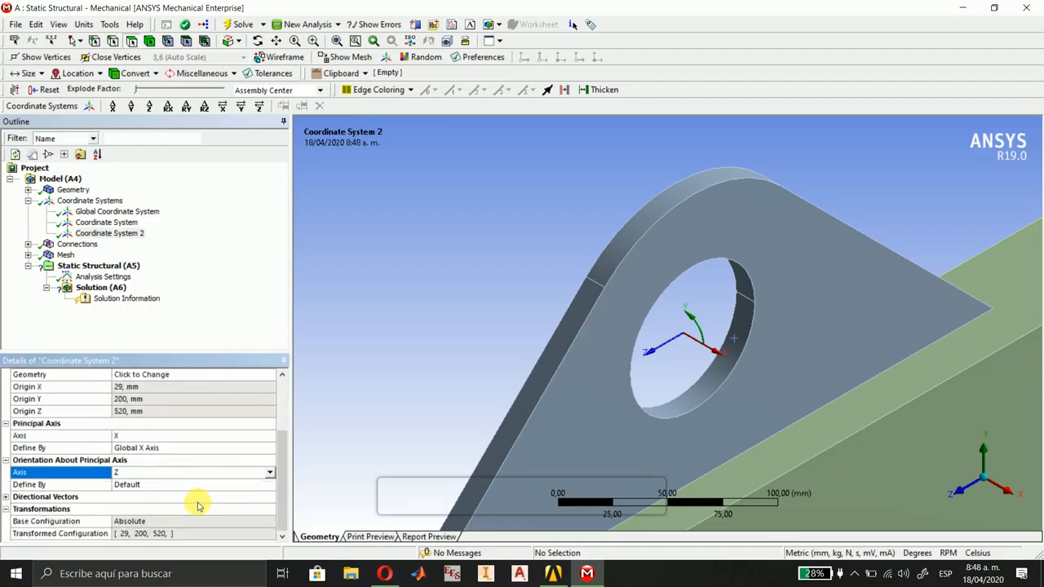
left_click(269, 472)
left_click(227, 484)
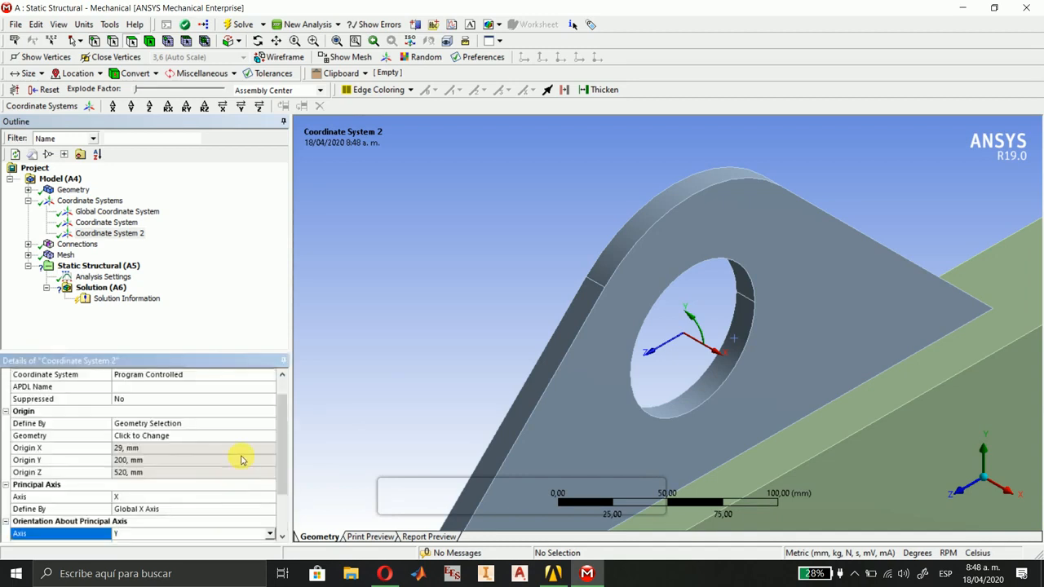
Set the principal axis of Coordinate System 2 to Z, defined by the Global X Axis.
scroll(241, 460, "down", 2)
left_click(32, 434)
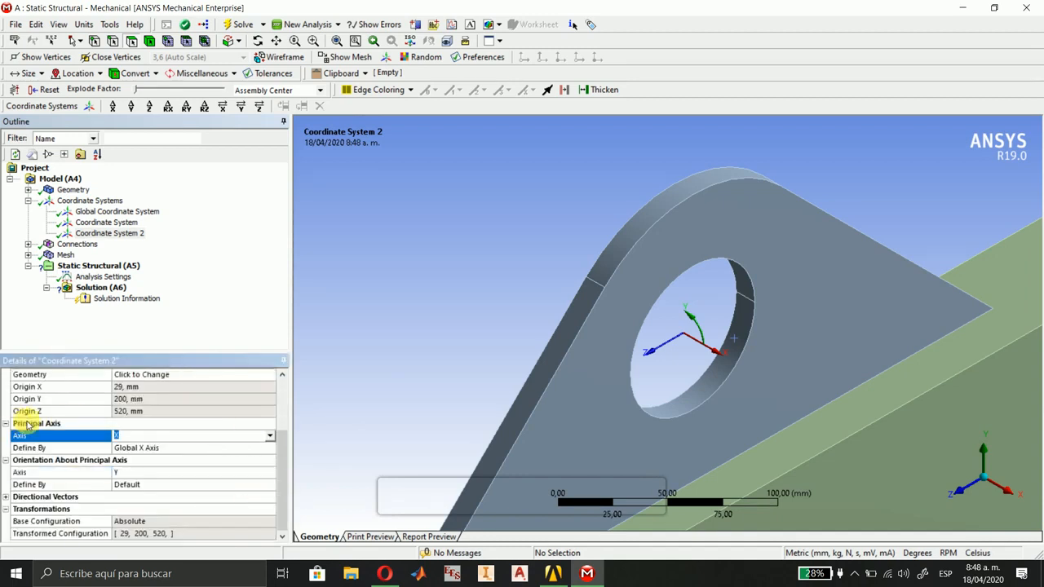
left_click(269, 435)
left_click(172, 462)
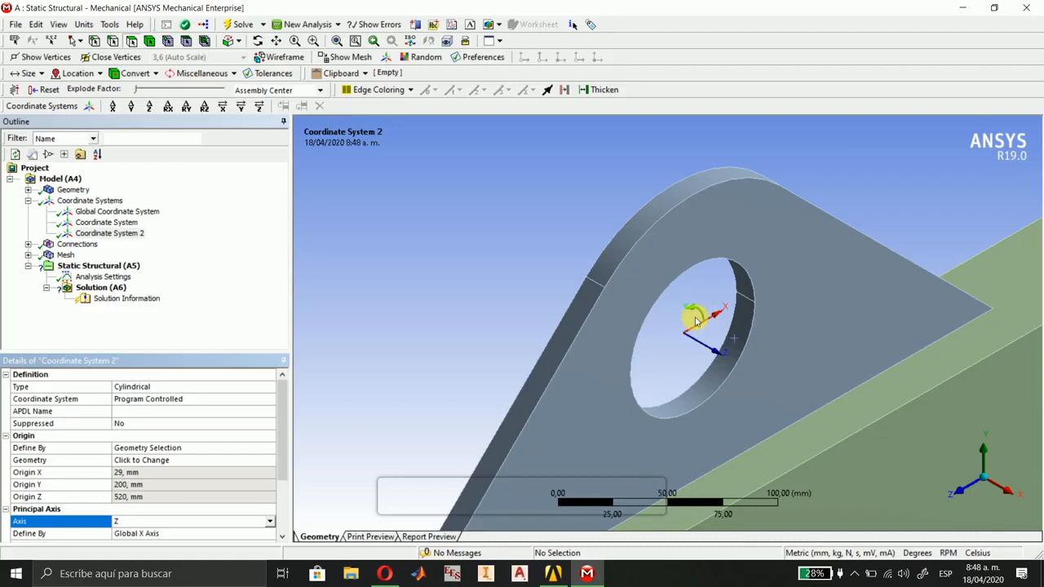
Add another coordinate system with its origin on the two cylindrical hole faces of the other lifting lug.
scroll(698, 333, "down", 6)
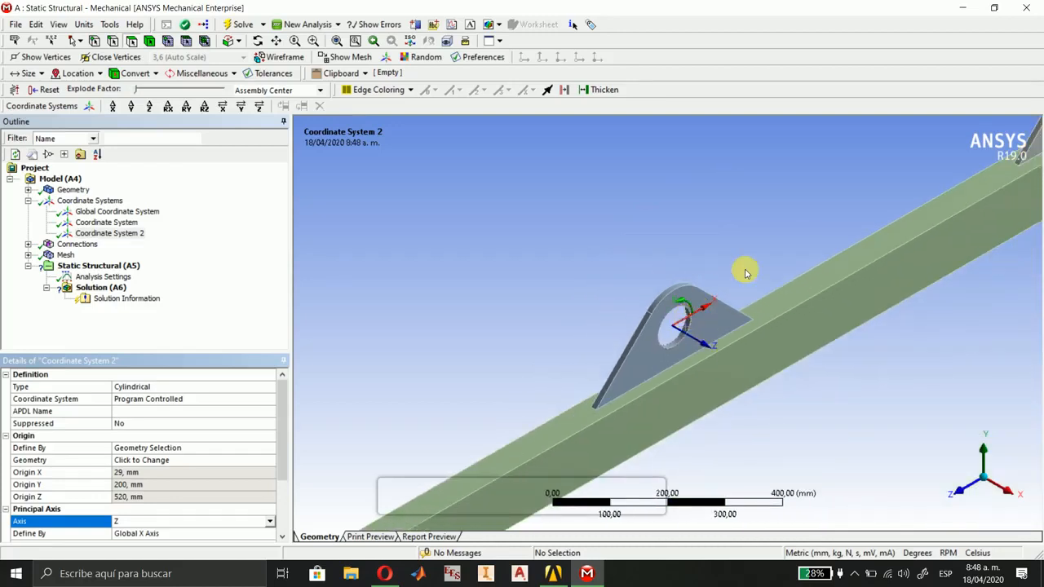
middle_click_drag(756, 252, 504, 384, "ctrl")
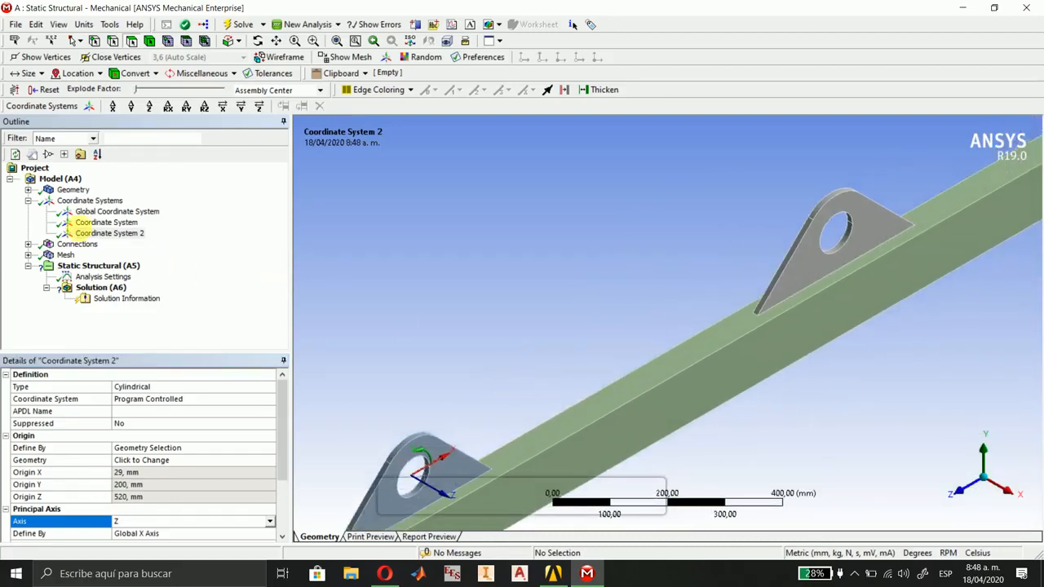
left_click(90, 106)
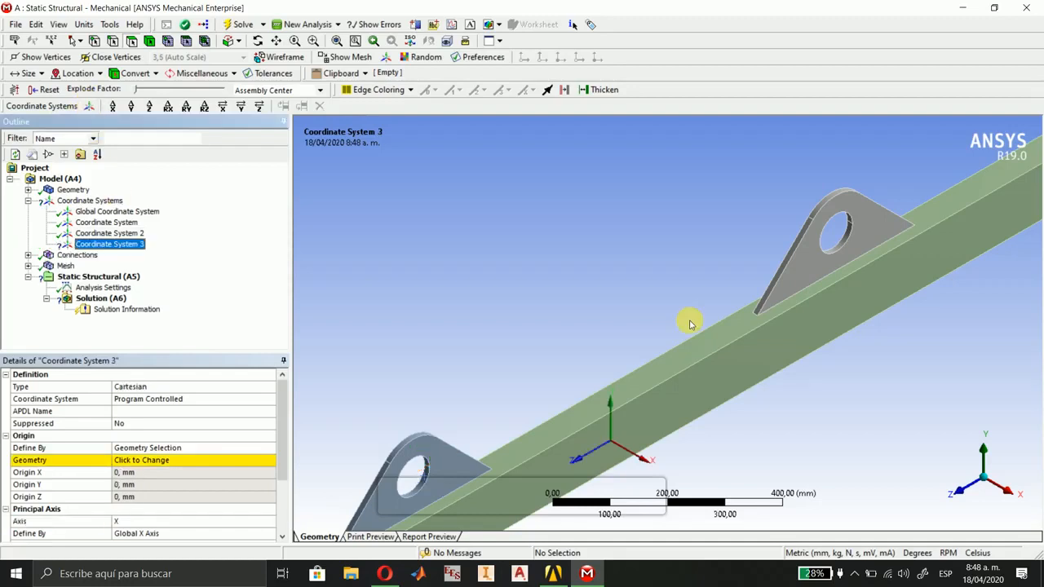
scroll(869, 249, "up", 7)
left_click(706, 238)
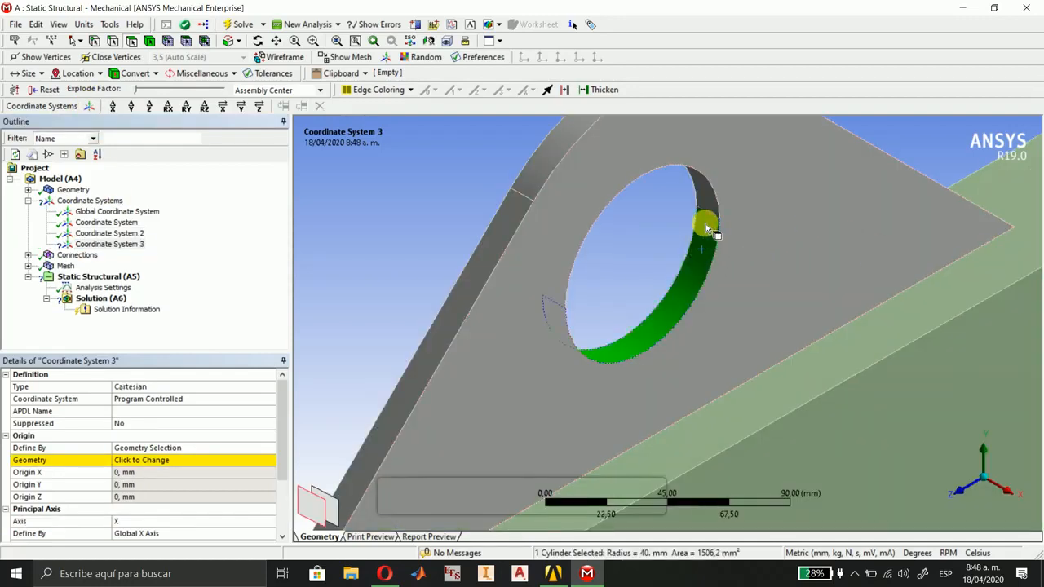
left_click(705, 209, "ctrl")
left_click(154, 462)
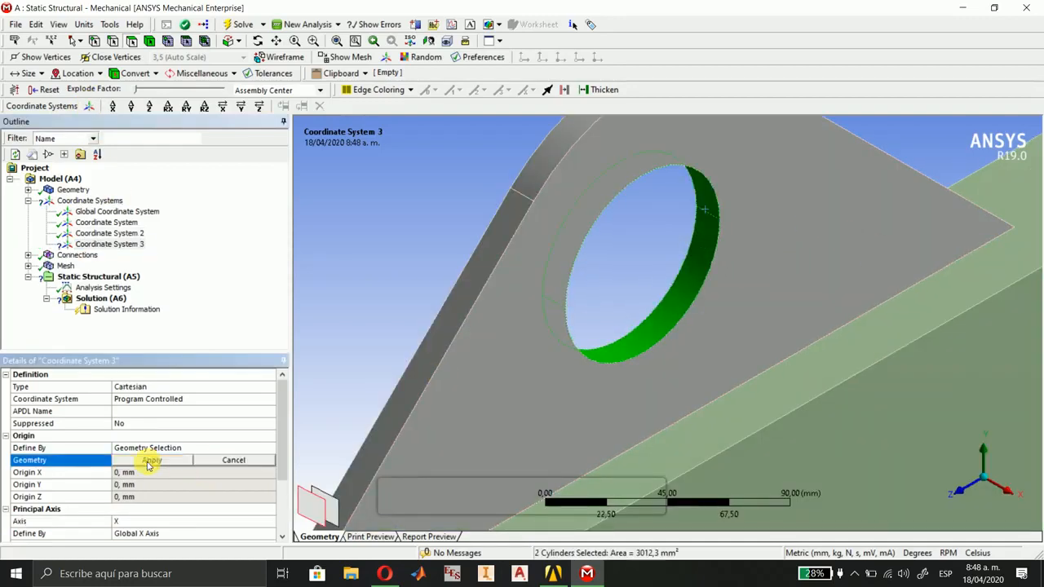
left_click(147, 459)
Set the principal axis of Coordinate System 3 to Z and its type to Cylindrical.
scroll(148, 466, "down", 3)
left_click(142, 436)
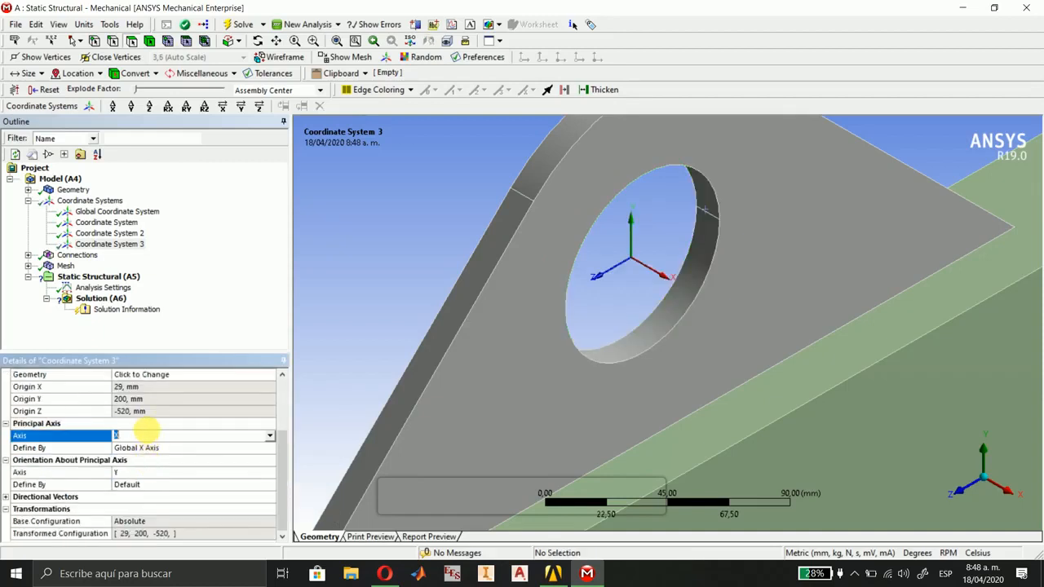
left_click(270, 435)
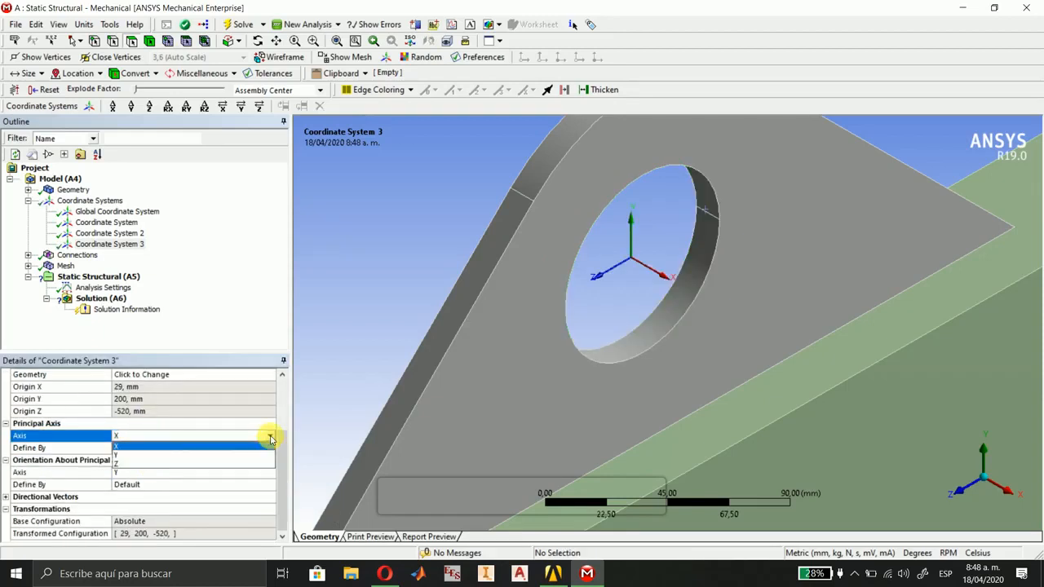
left_click(167, 463)
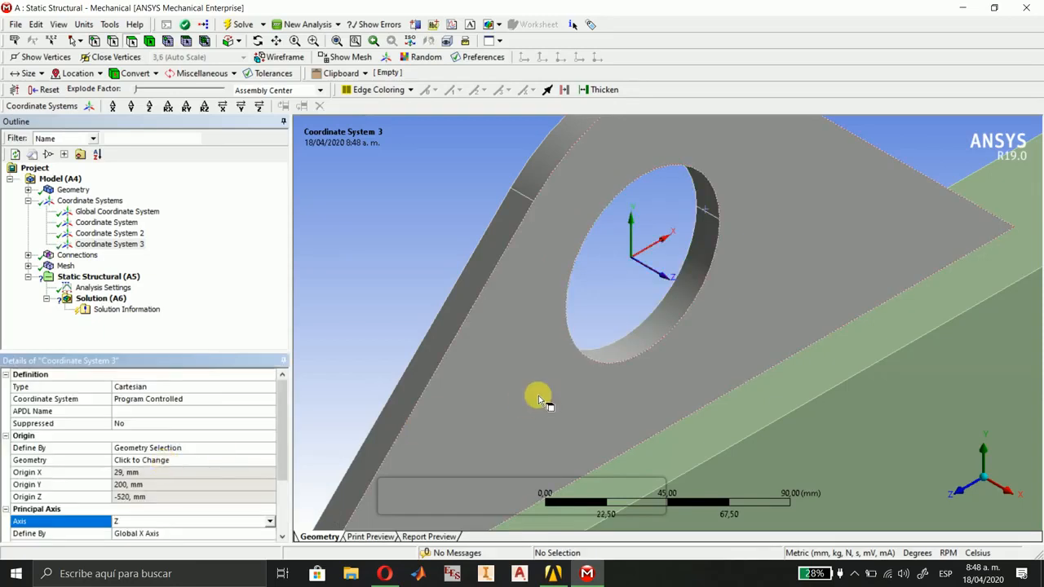
left_click(260, 386)
left_click(270, 387)
left_click(184, 412)
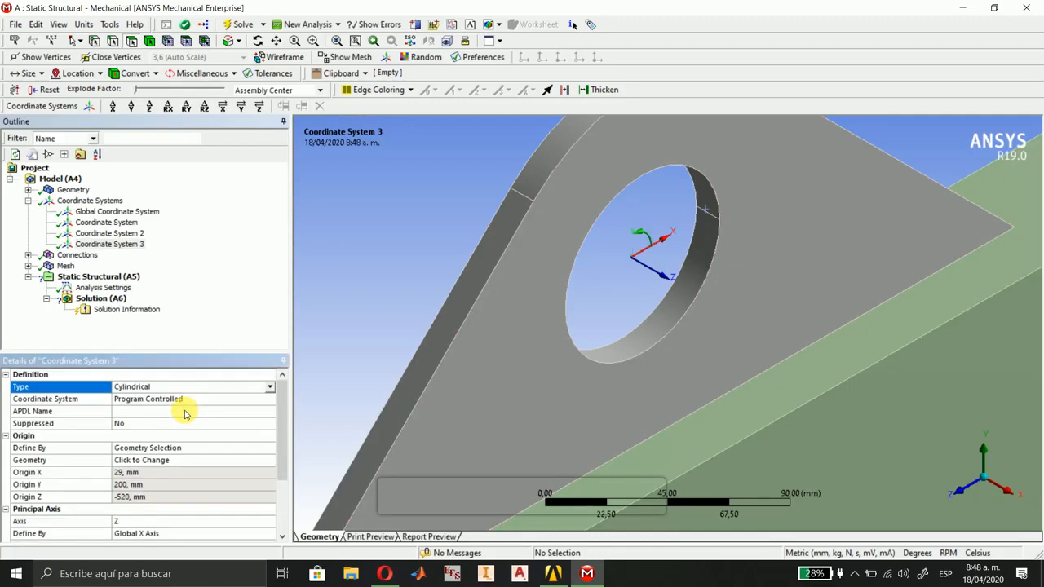
Add a Displacement support to the Static Structural environment.
scroll(624, 296, "down", 5)
scroll(499, 384, "down", 4)
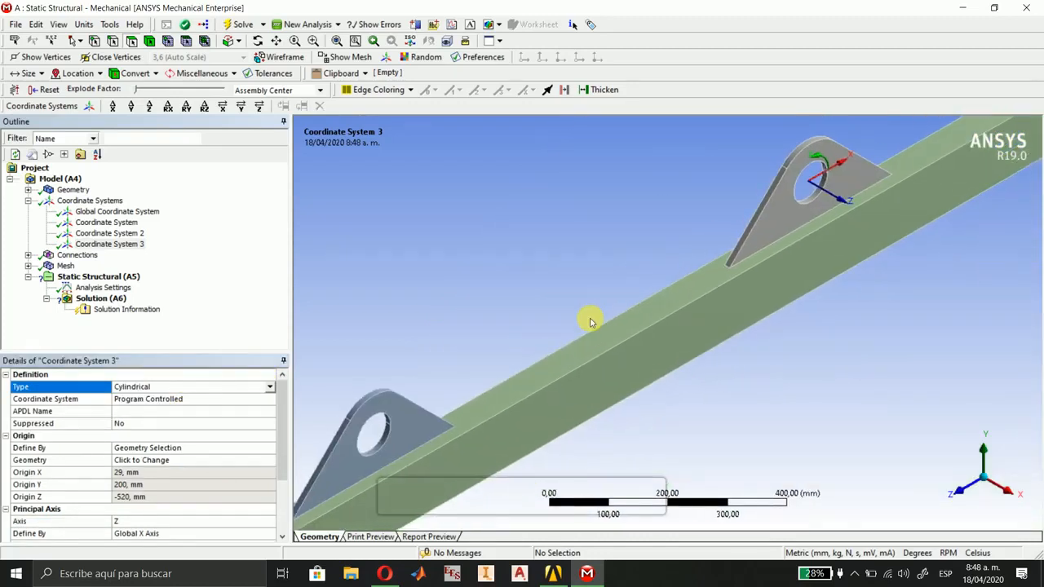
left_click(85, 282)
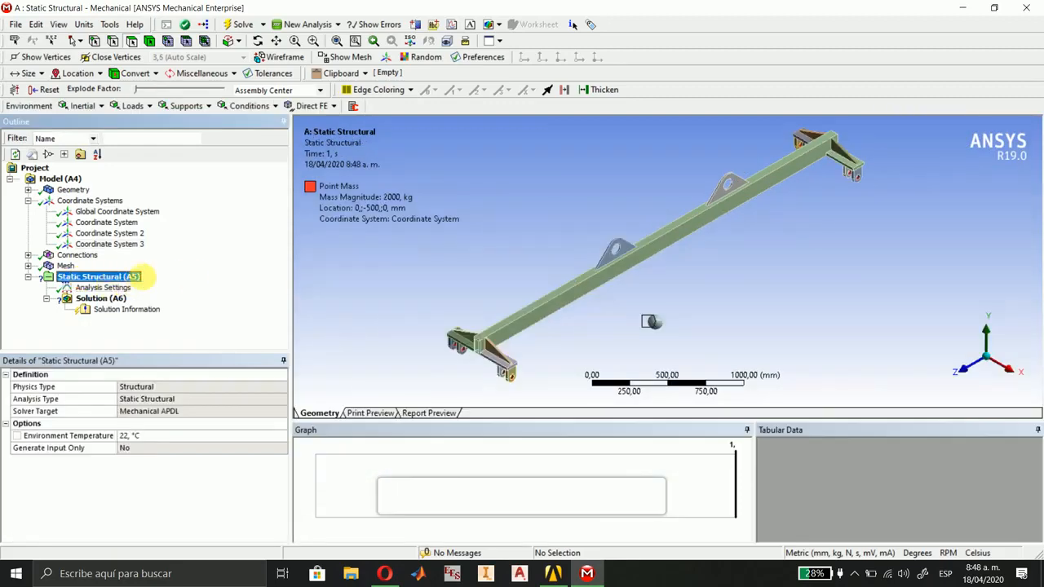
left_click(244, 106)
left_click(173, 110)
left_click(173, 110)
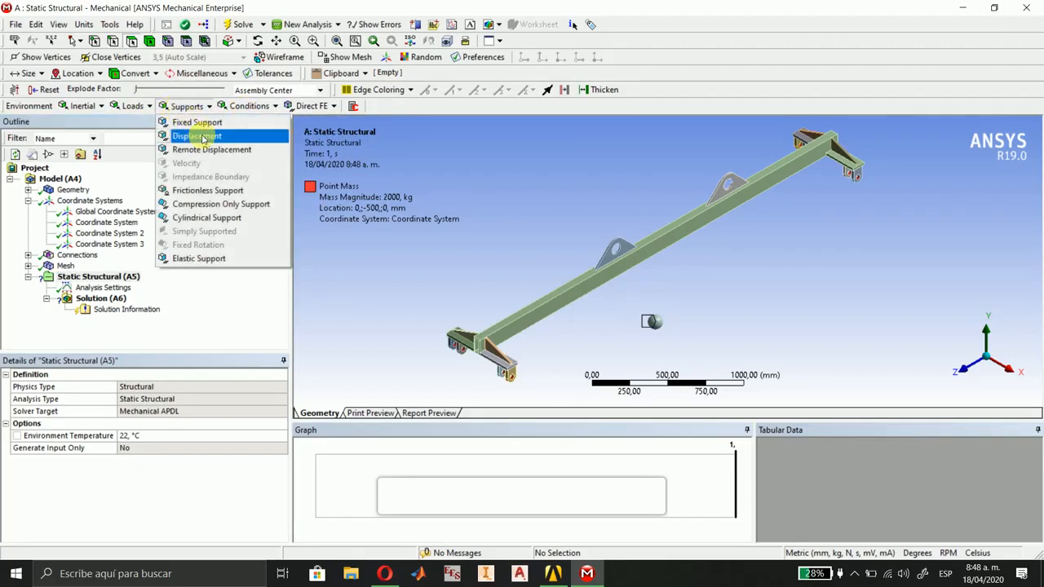
left_click(196, 137)
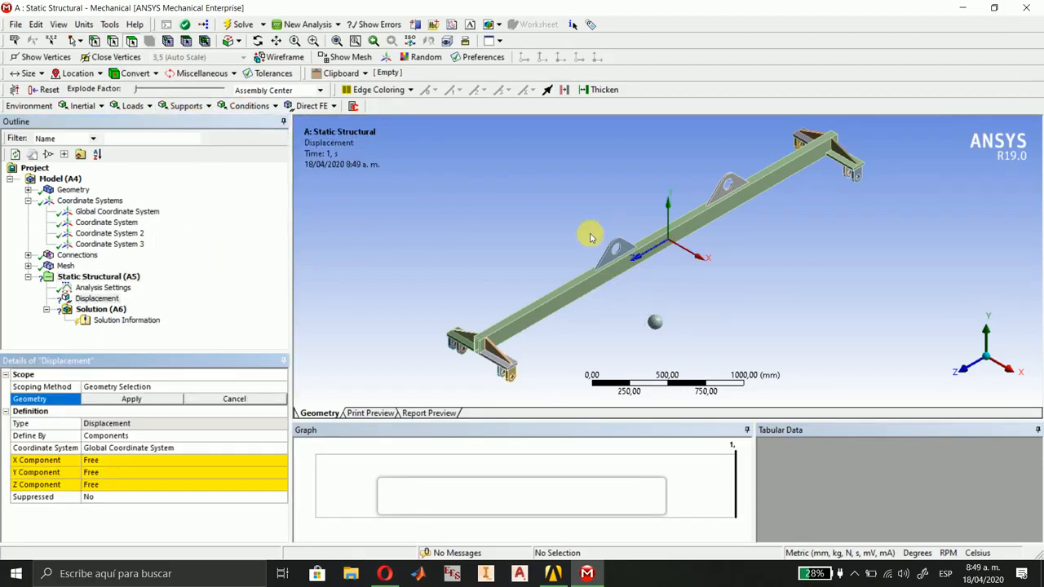
Scope the displacement to the two cylindrical hole faces of the lifting lug that carries Coordinate System 2.
right_click_drag(589, 226, 655, 277)
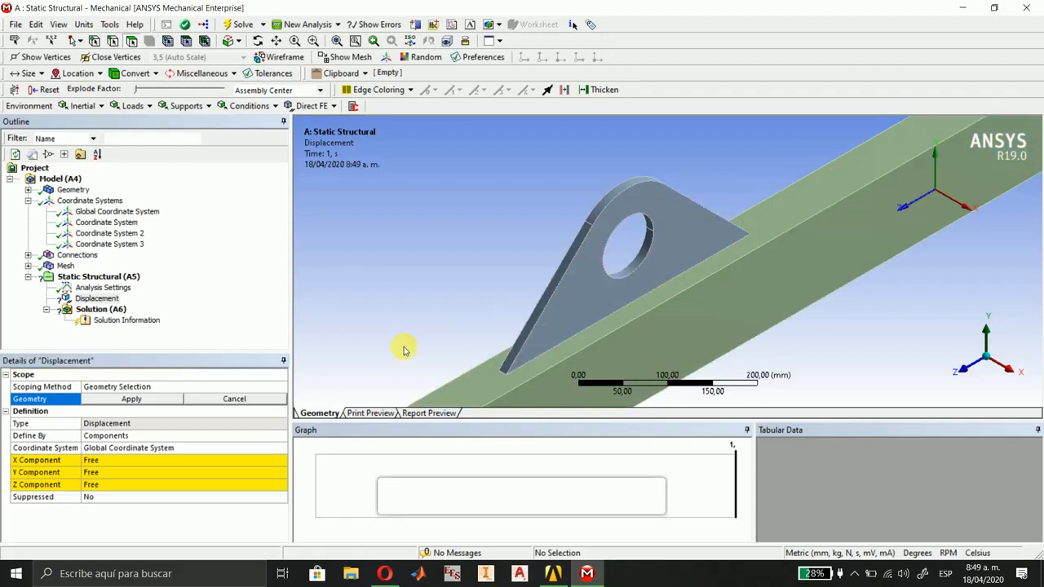
left_click(652, 232)
left_click(652, 232, "ctrl")
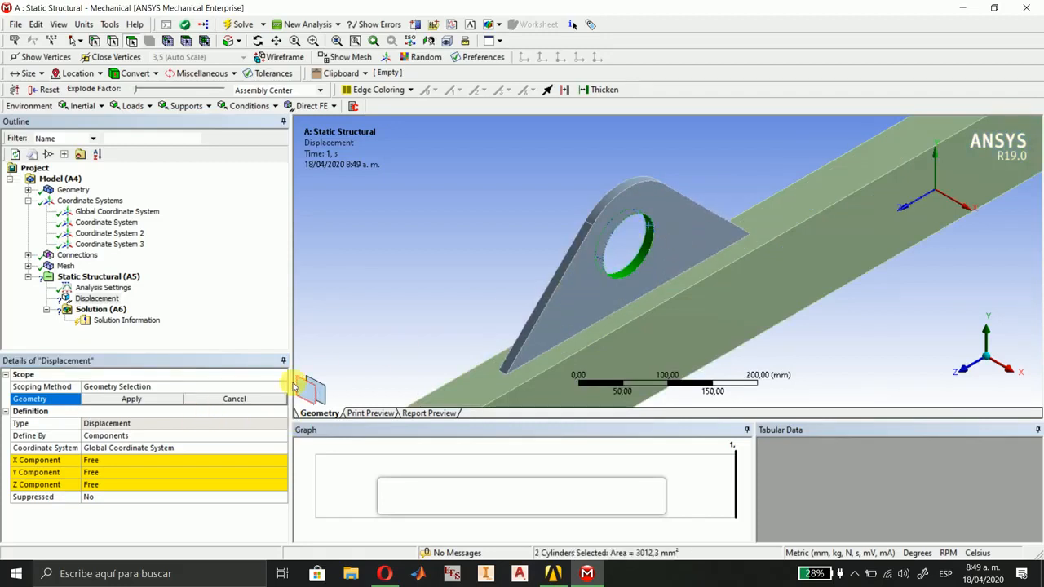
left_click(121, 400)
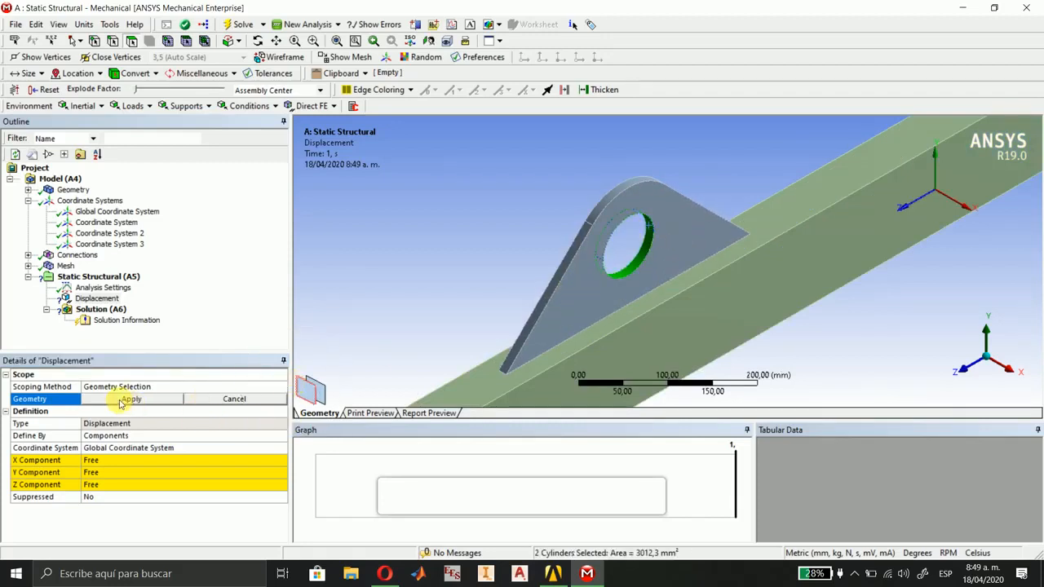
Define the displacement in Coordinate System 2 with the X and Z components at 0 mm.
left_click(281, 448)
left_click(195, 476)
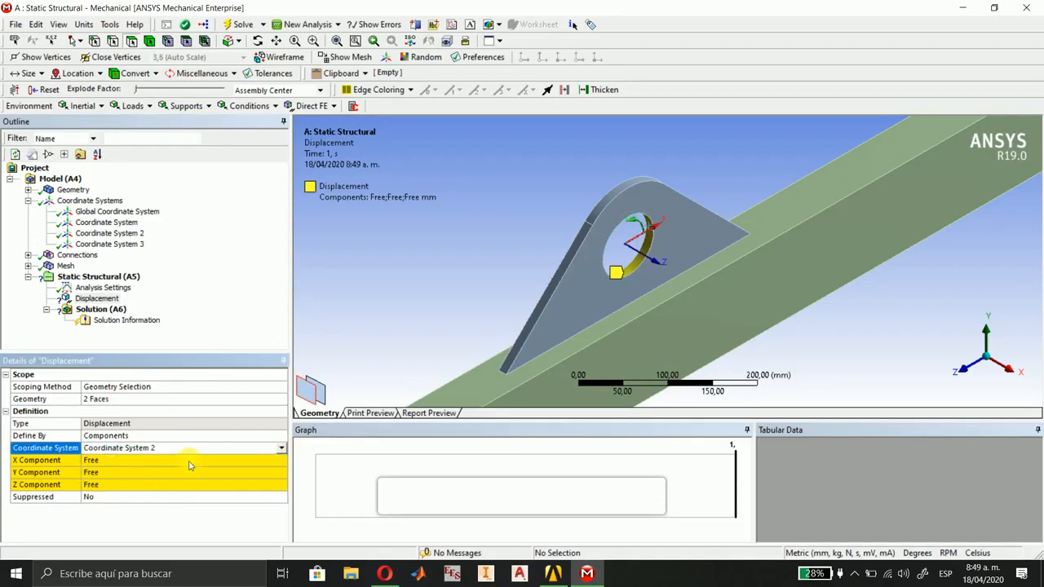
left_click(106, 461)
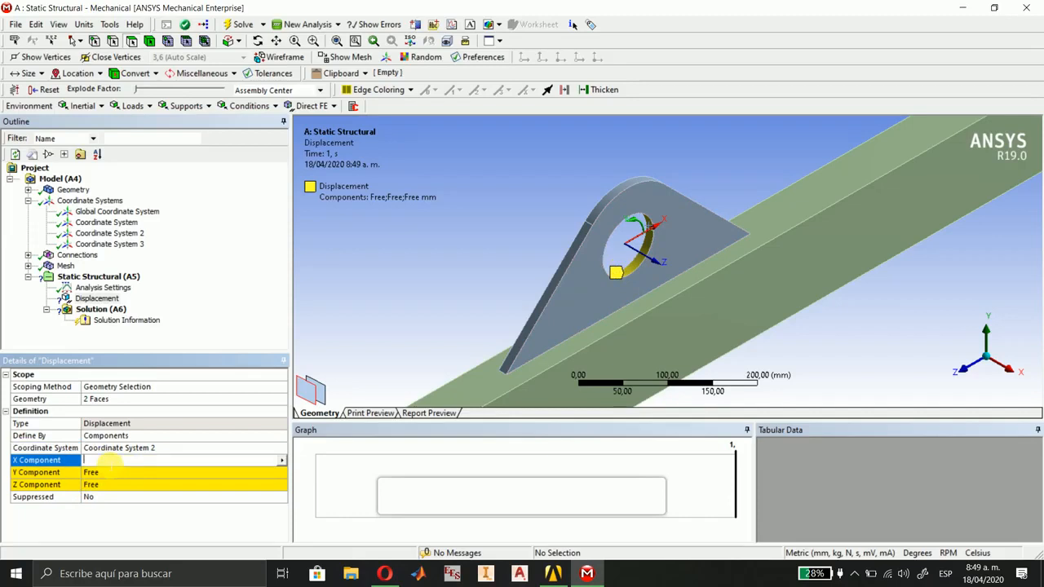
left_click(106, 487)
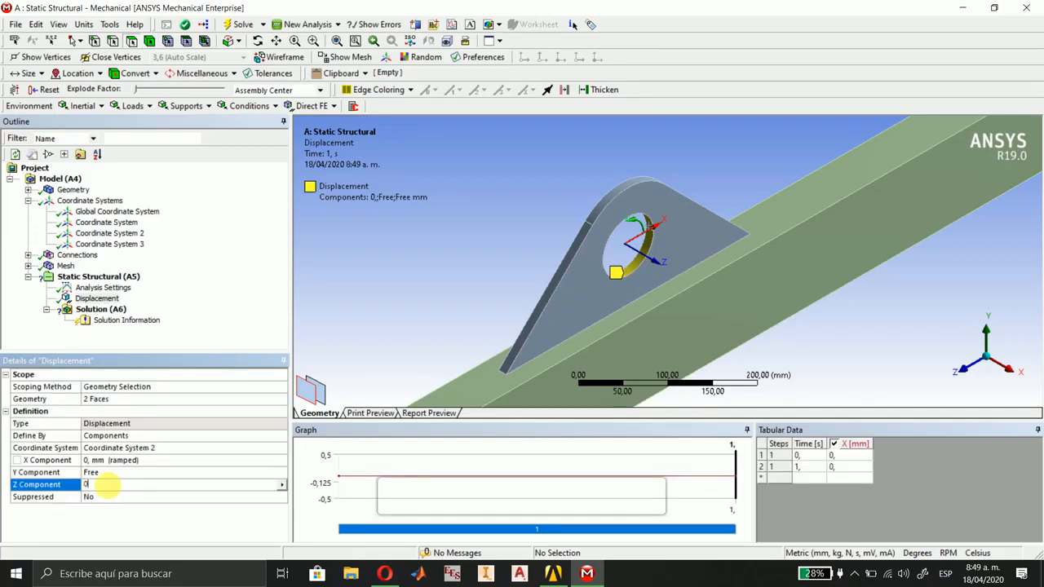
left_click(122, 484)
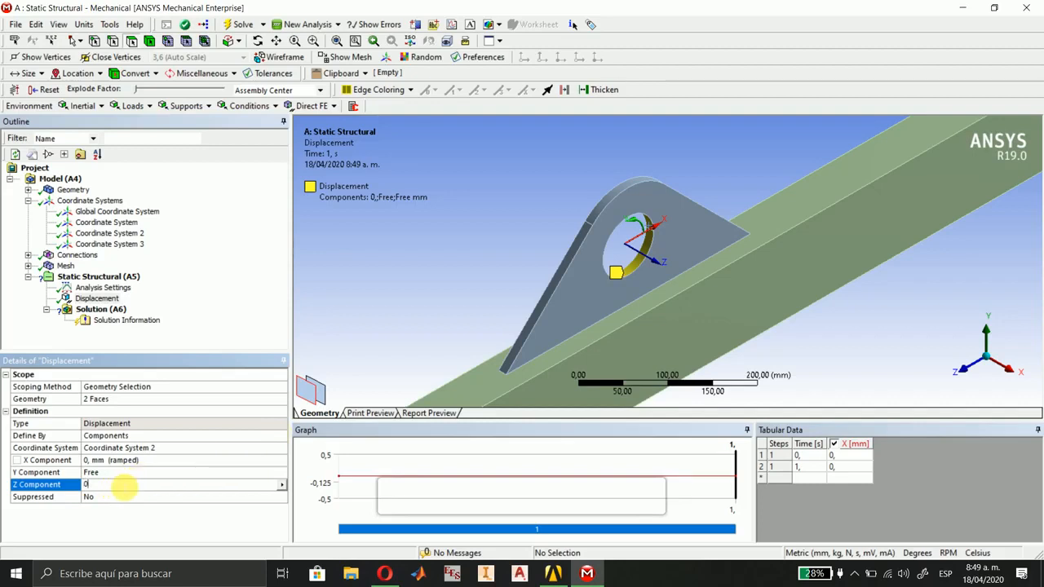
Add a second Displacement support scoped to the two cylindrical hole faces of the other lifting lug.
scroll(475, 293, "down", 6)
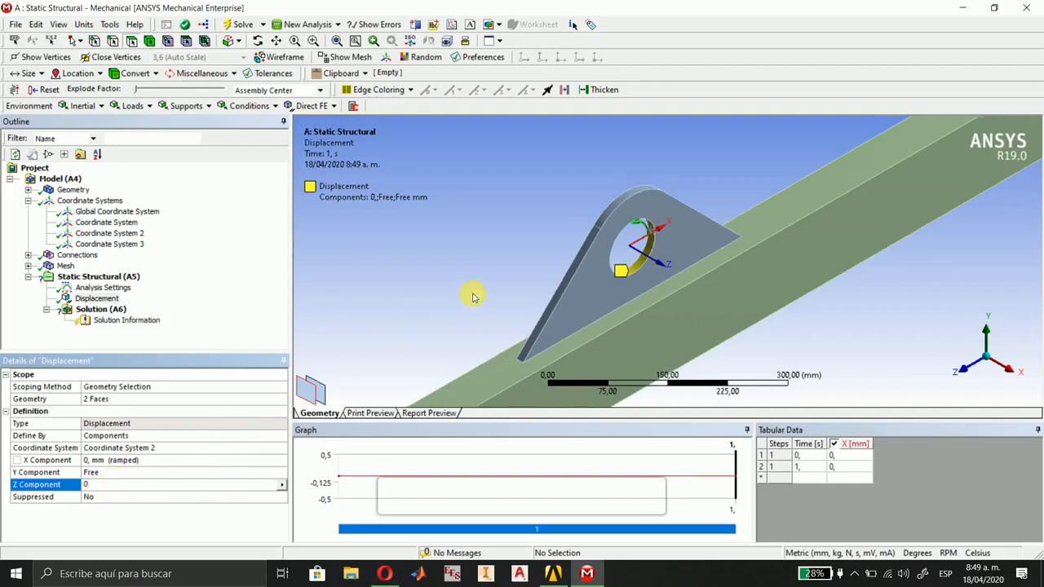
middle_click_drag(774, 196, 479, 348, "ctrl")
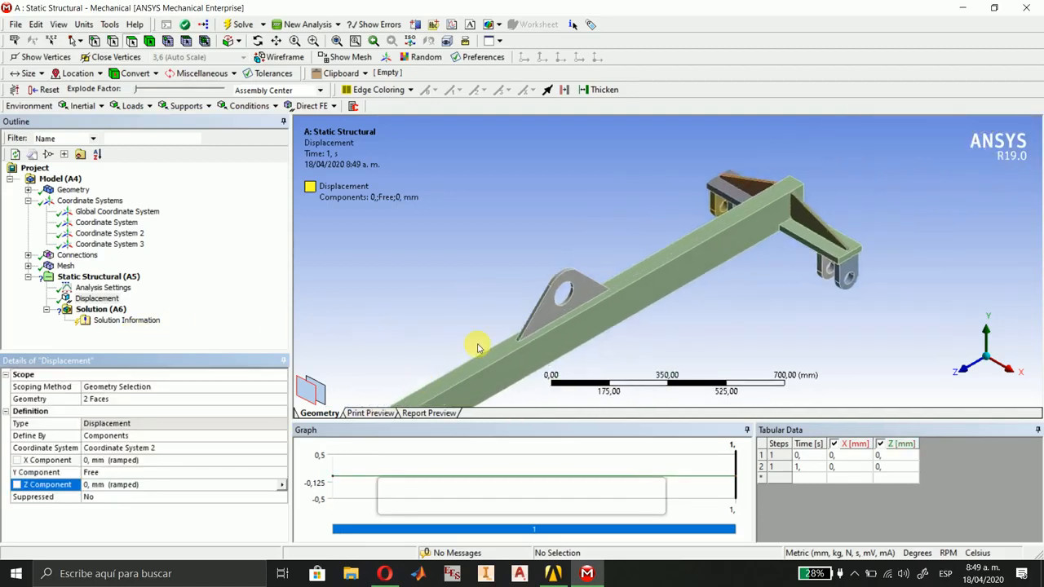
left_click(188, 106)
left_click(192, 136)
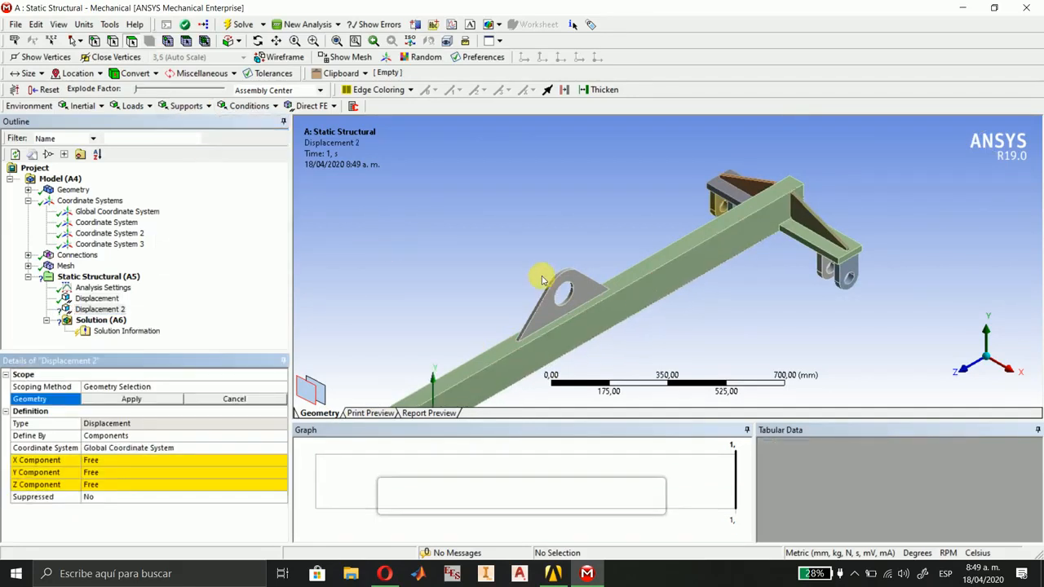
scroll(541, 280, "up", 5)
left_click(667, 183)
left_click(662, 214, "ctrl")
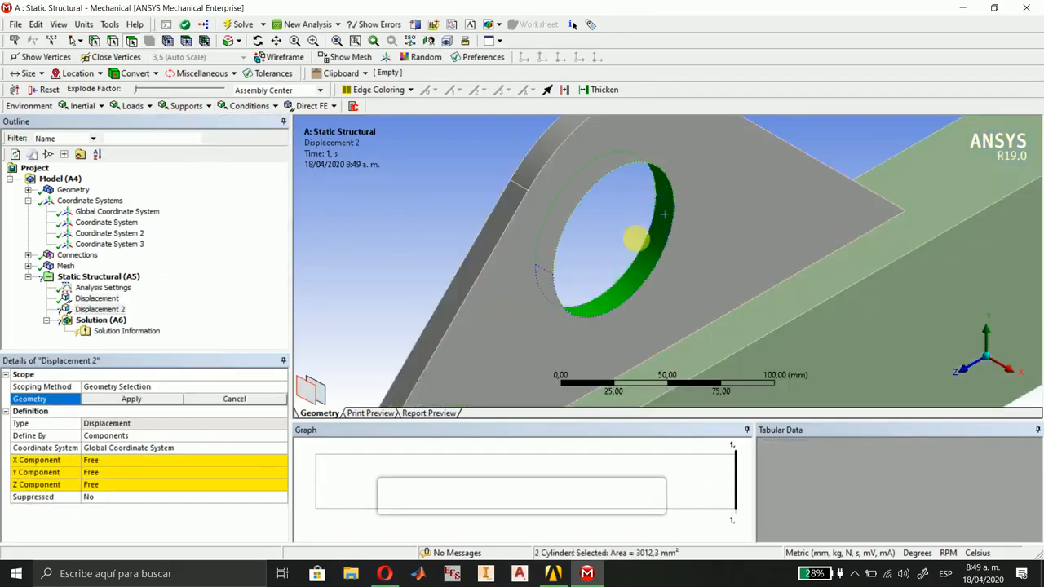
left_click(131, 399)
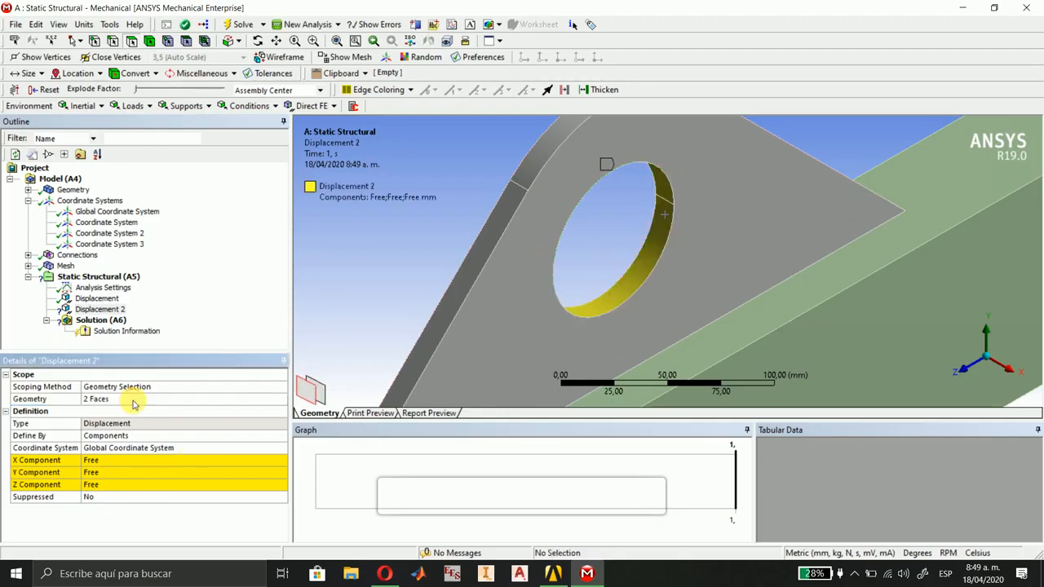
Set the X and Z components of Displacement 2 to 0 mm.
left_click(117, 463)
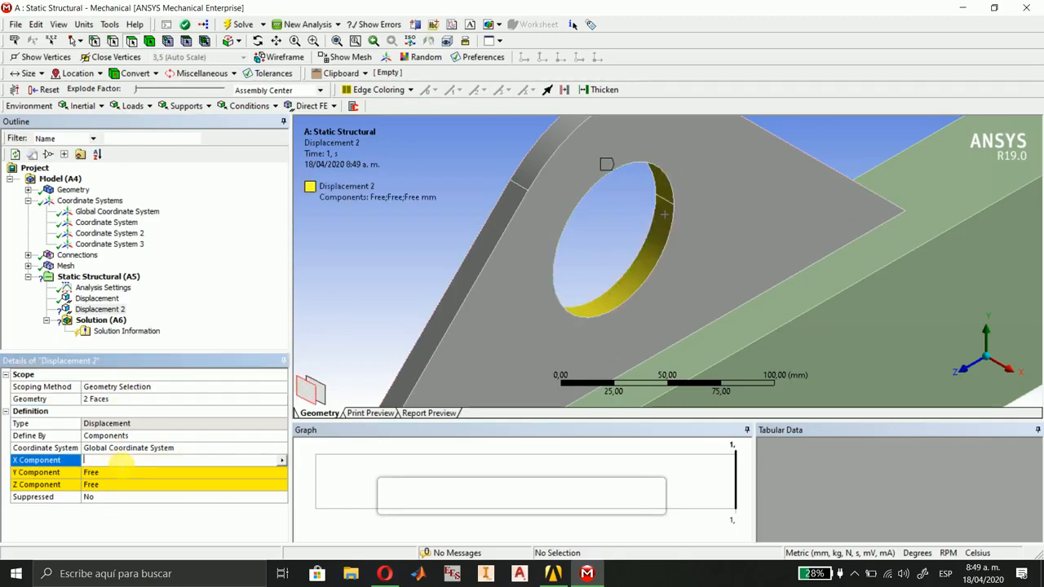
type("0")
left_click(117, 489)
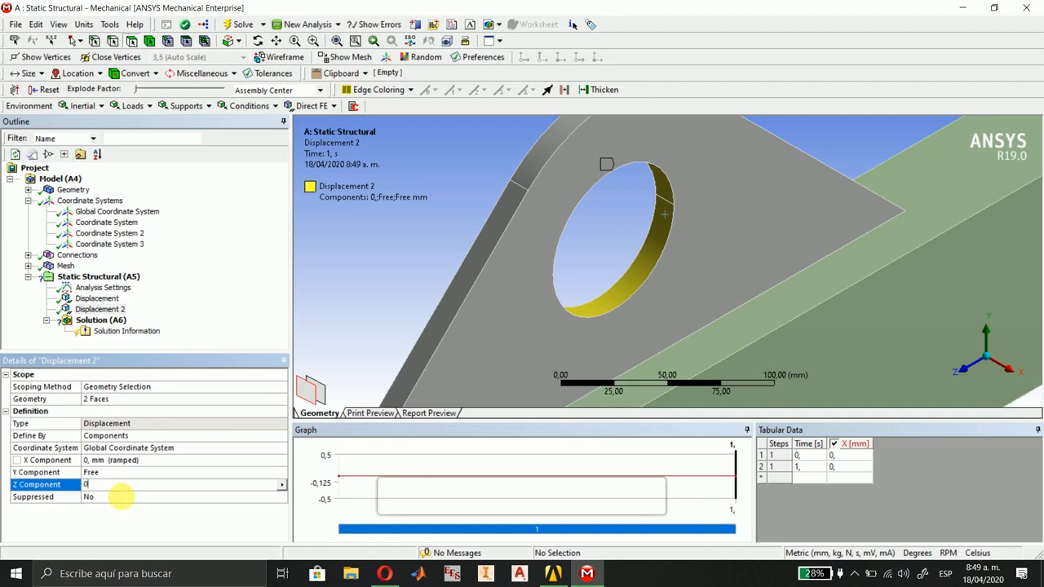
left_click(385, 302)
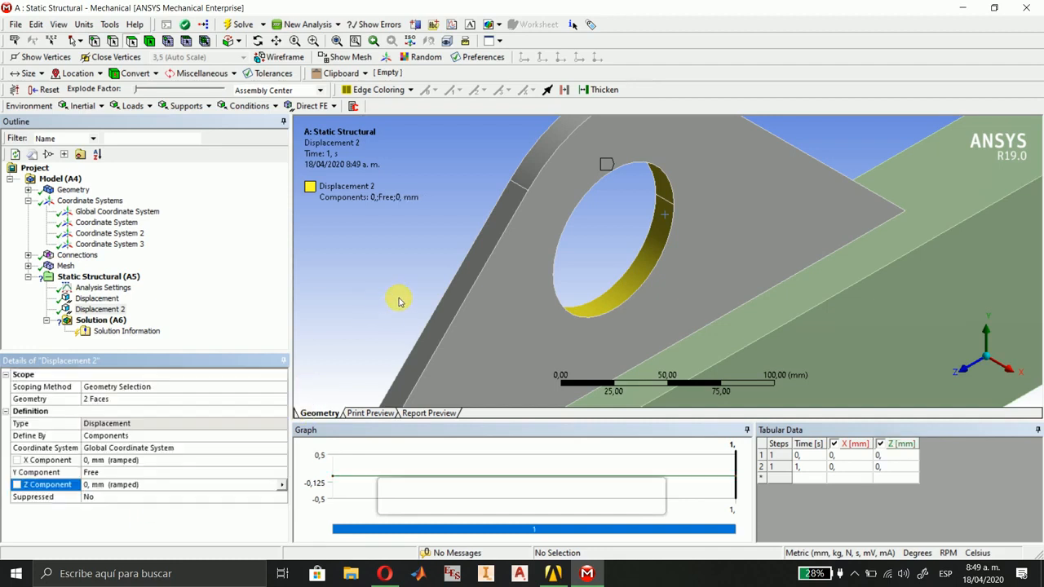
Add Standard Earth Gravity to the analysis and set its direction to -Y.
scroll(404, 301, "down", 10)
scroll(492, 294, "down", 5)
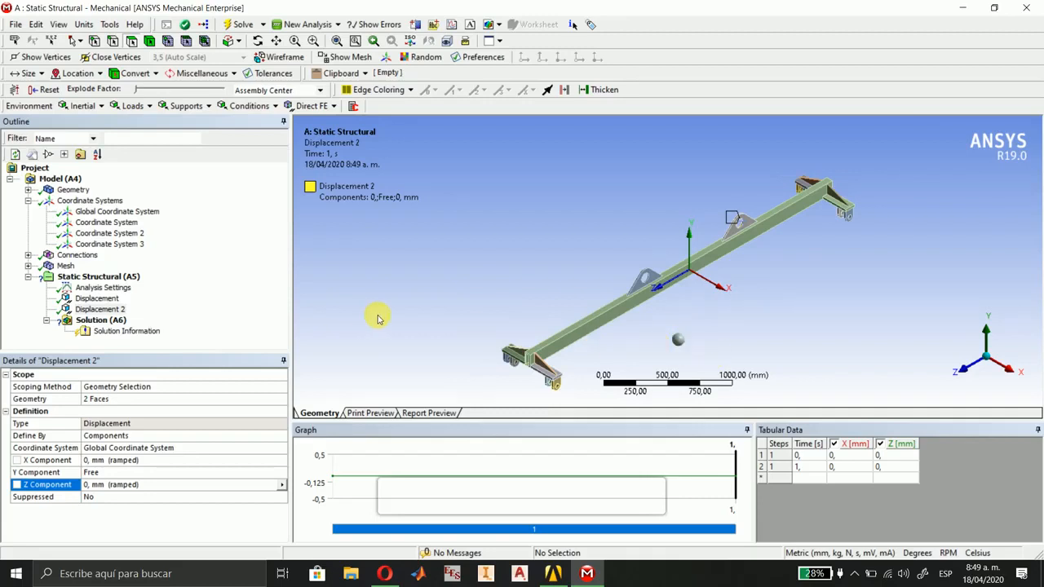
left_click(81, 107)
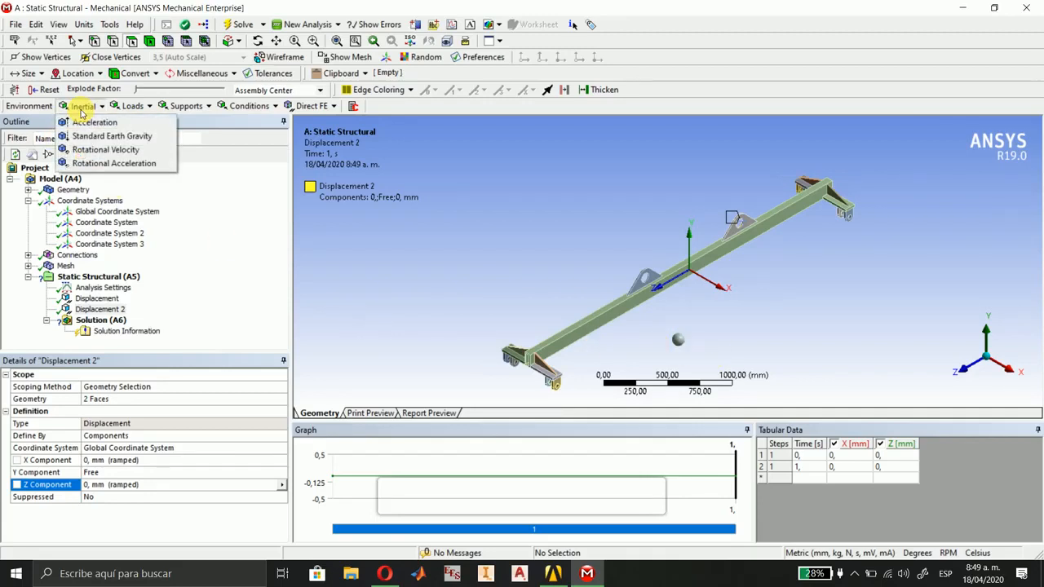
left_click(108, 136)
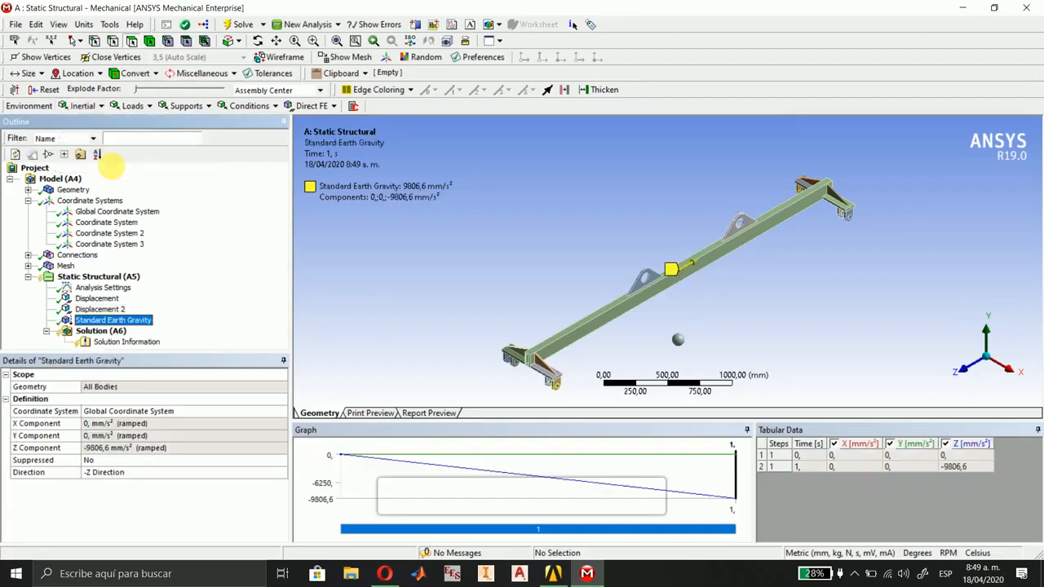
left_click(109, 472)
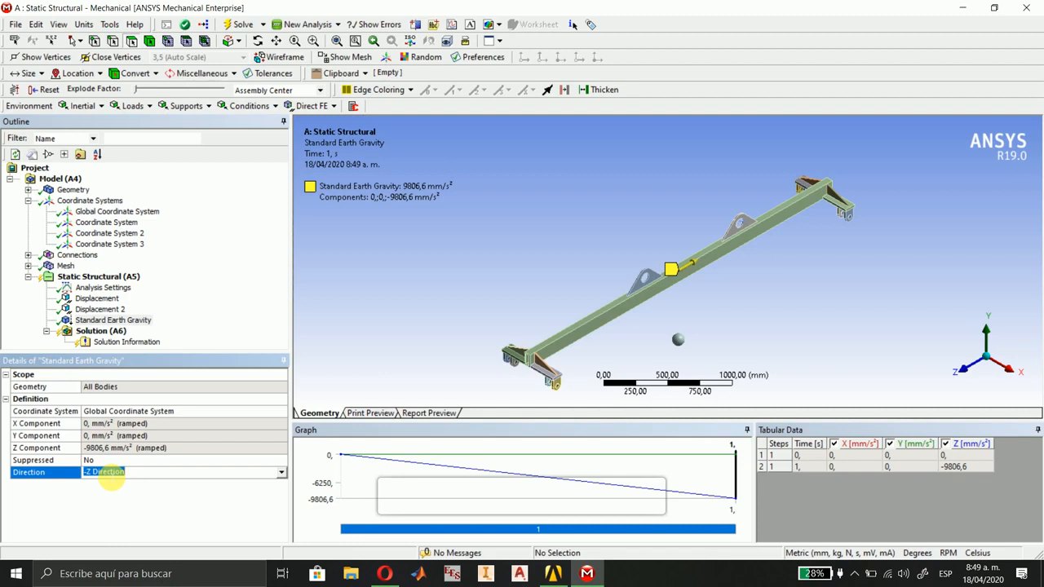
left_click(108, 472)
left_click(108, 483)
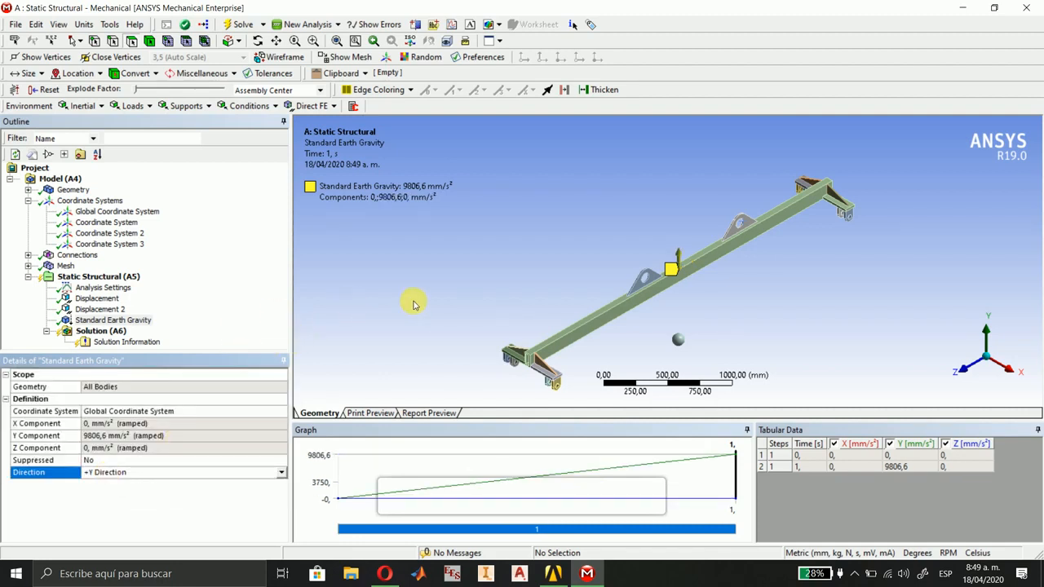
left_click(281, 473)
left_click(122, 506)
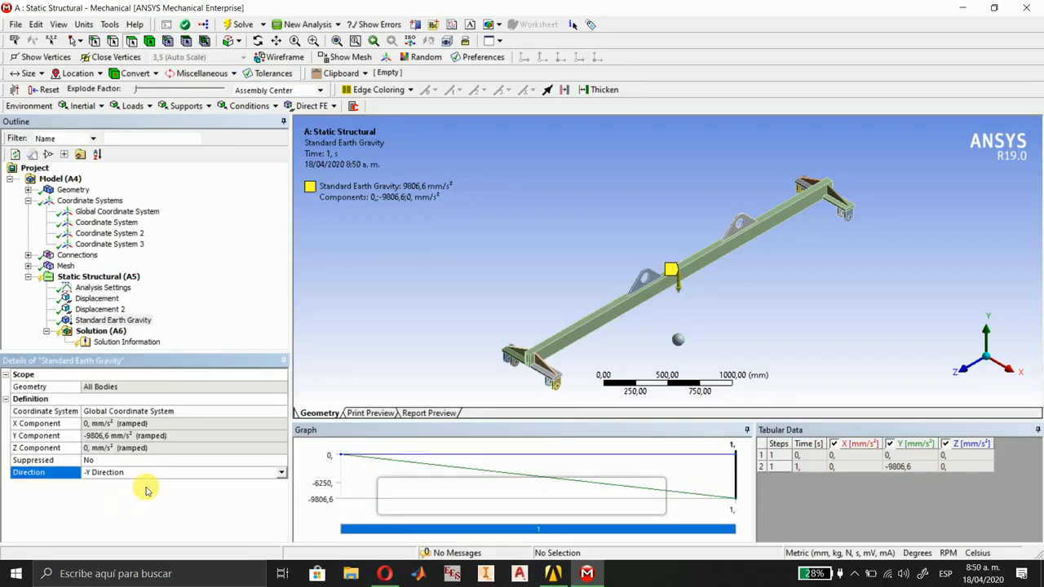
Add Total Deformation and Equivalent (von-Mises) Stress results to the solution.
left_click(96, 332)
left_click(77, 106)
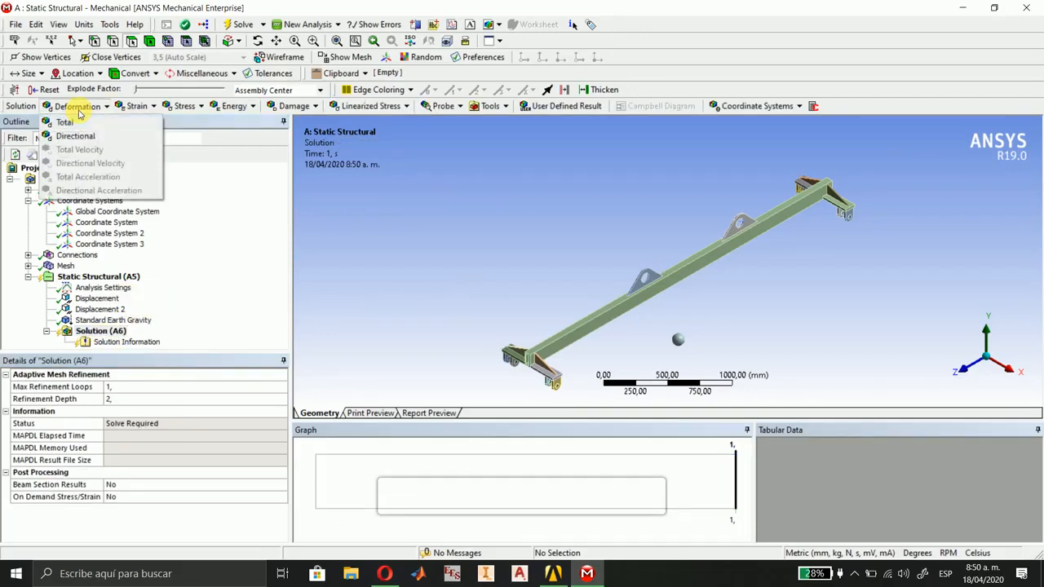
left_click(73, 123)
left_click(184, 106)
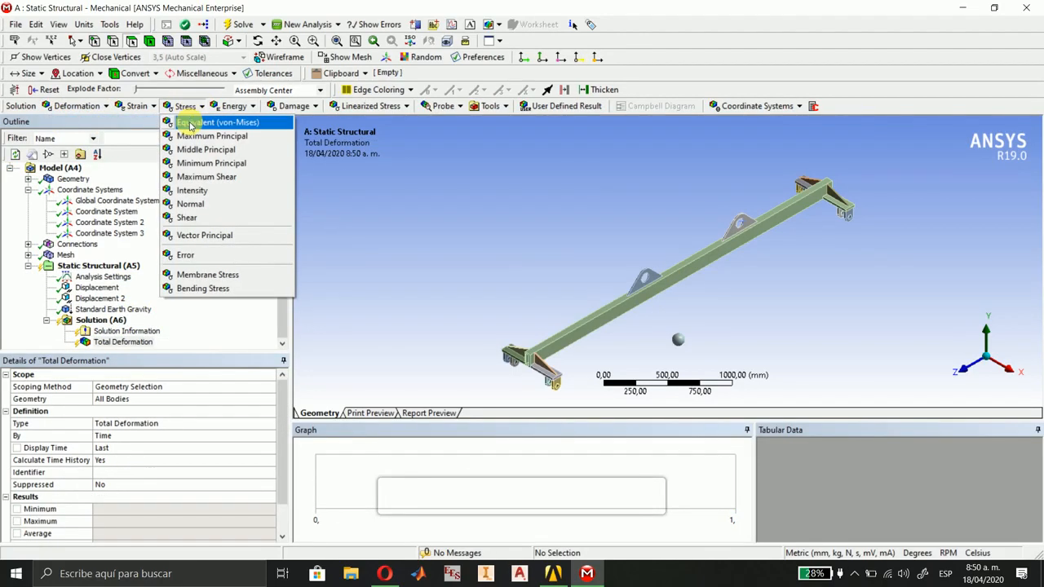
left_click(190, 124)
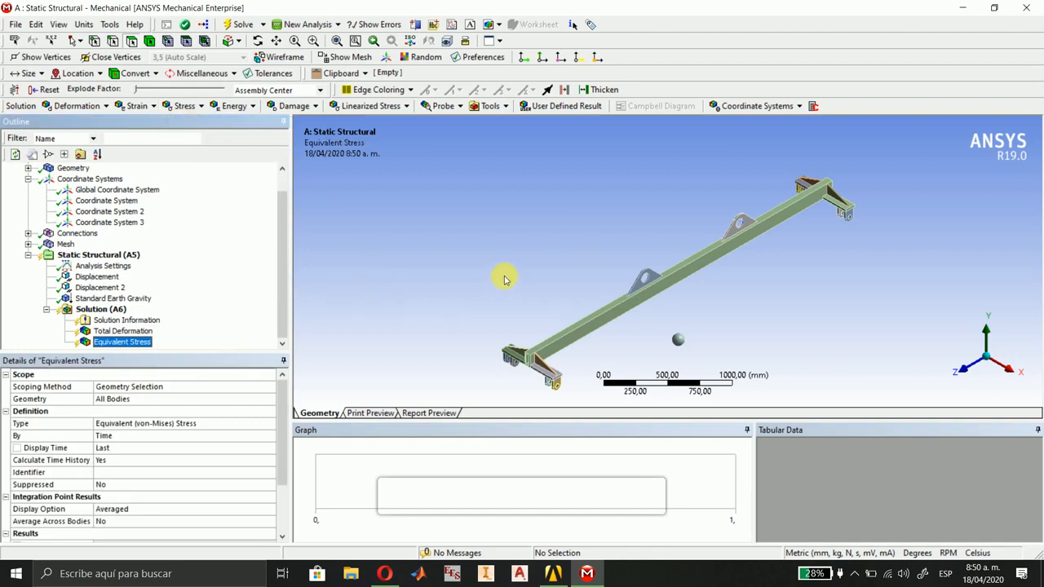
Solve the analysis and inspect the beam's Total Deformation in isometric view and from the side along the X axis.
left_click(238, 23)
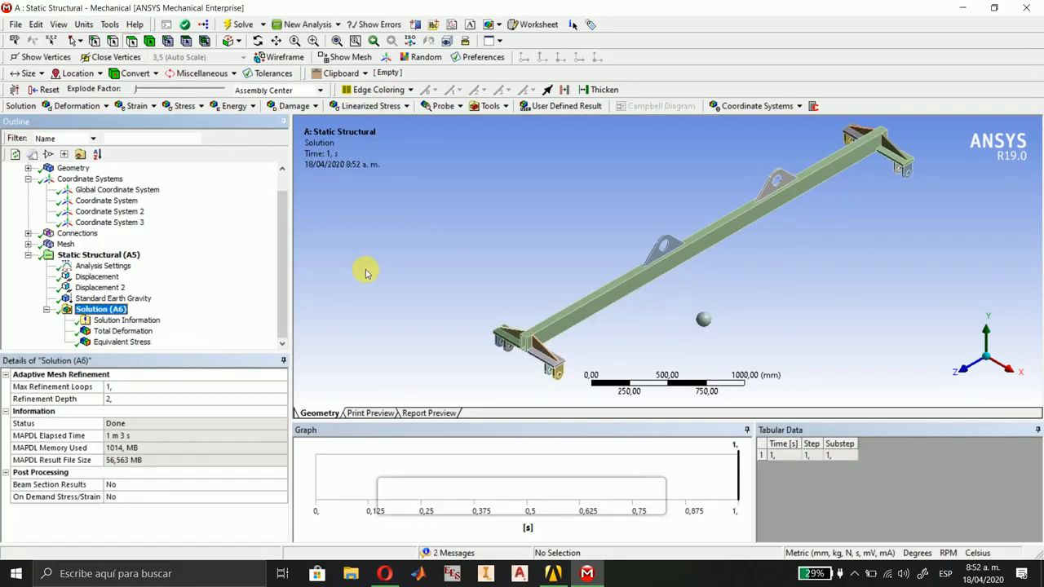
left_click(145, 333)
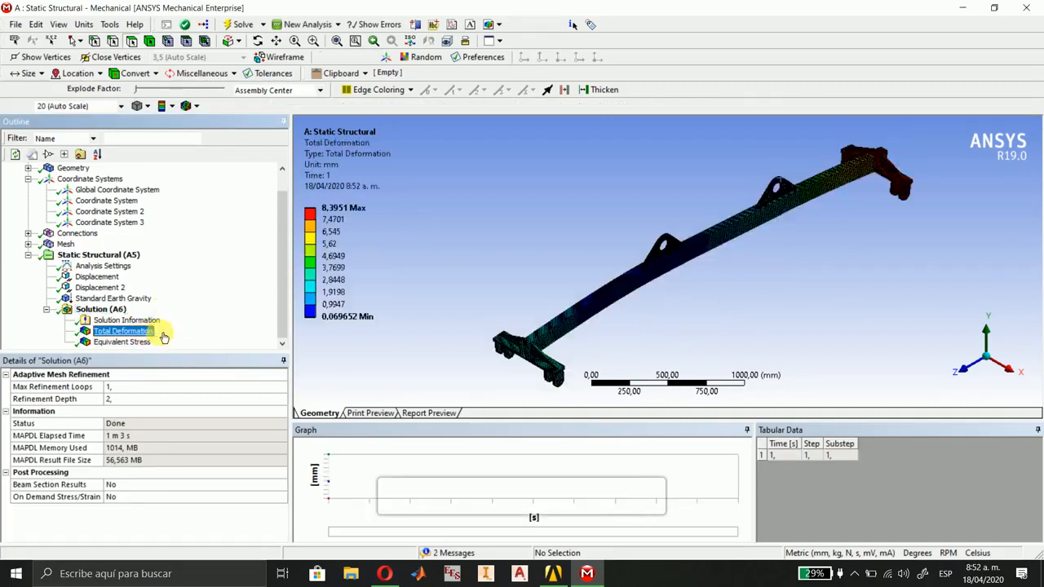
left_click_drag(1006, 373, 718, 361)
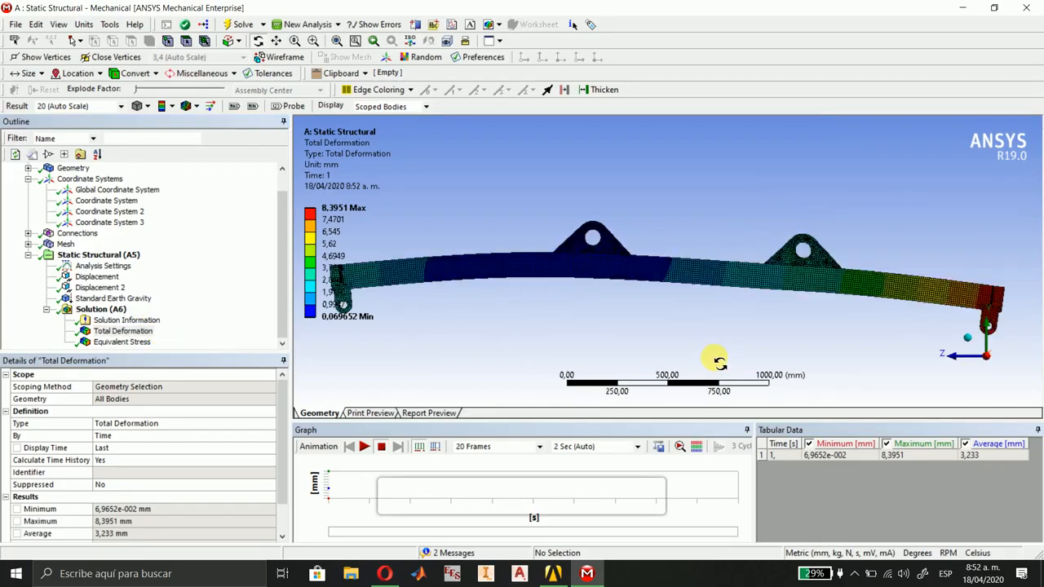
left_click(968, 344)
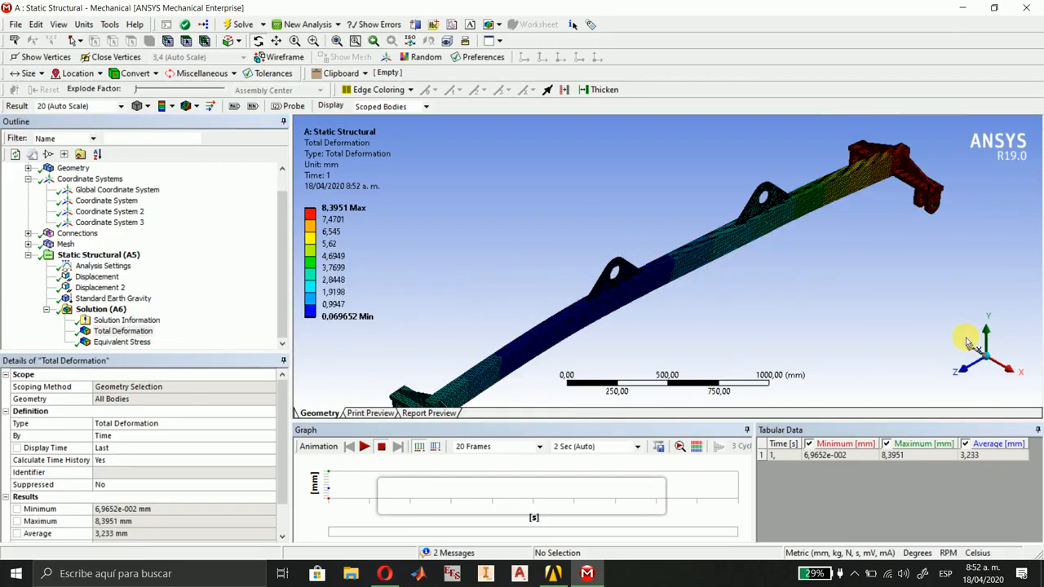
left_click(1011, 368)
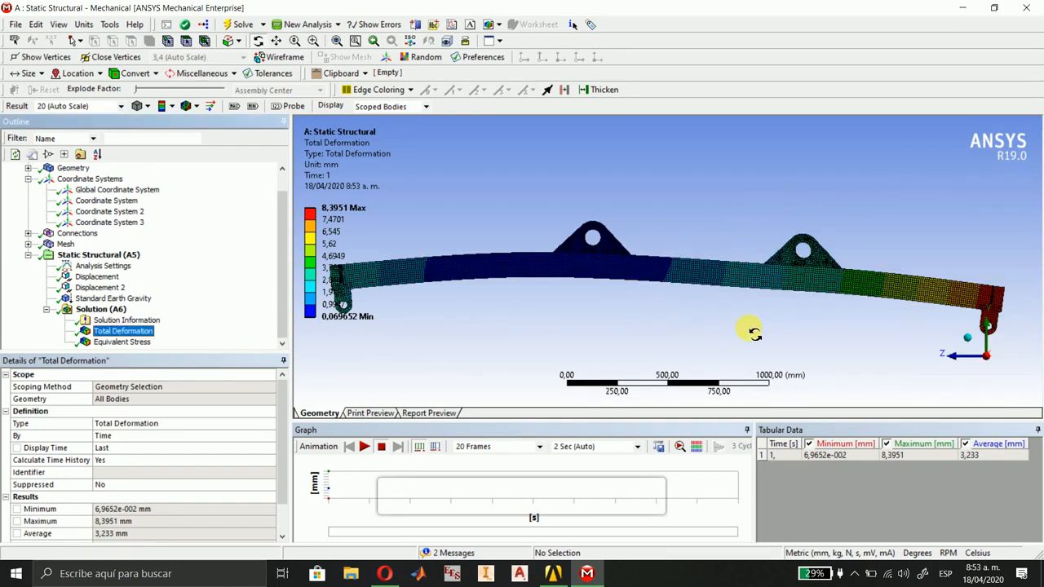
Change the coordinate system of Displacement 2 to Coordinate System 3.
left_click(110, 288)
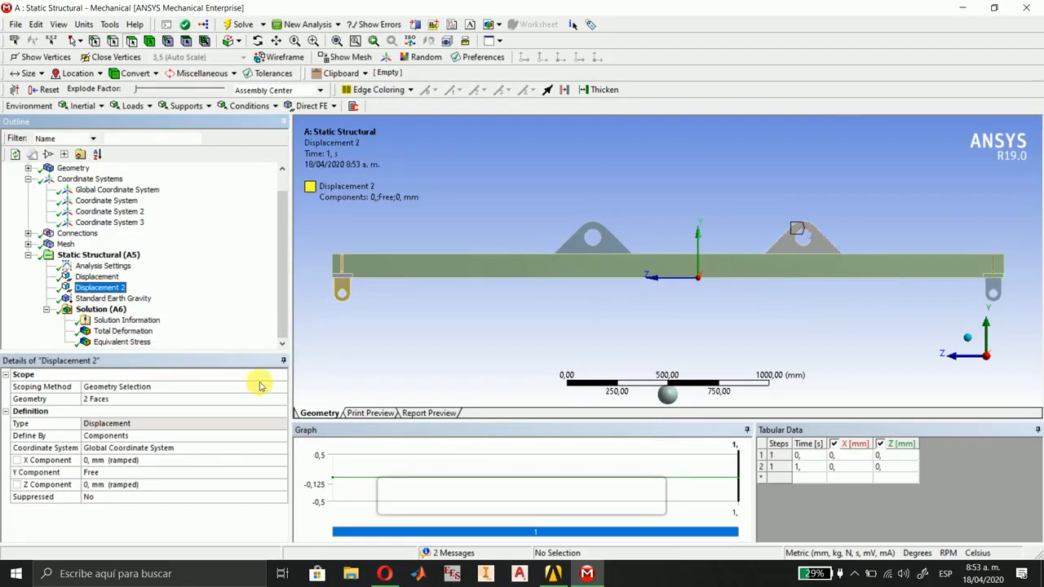
left_click(261, 453)
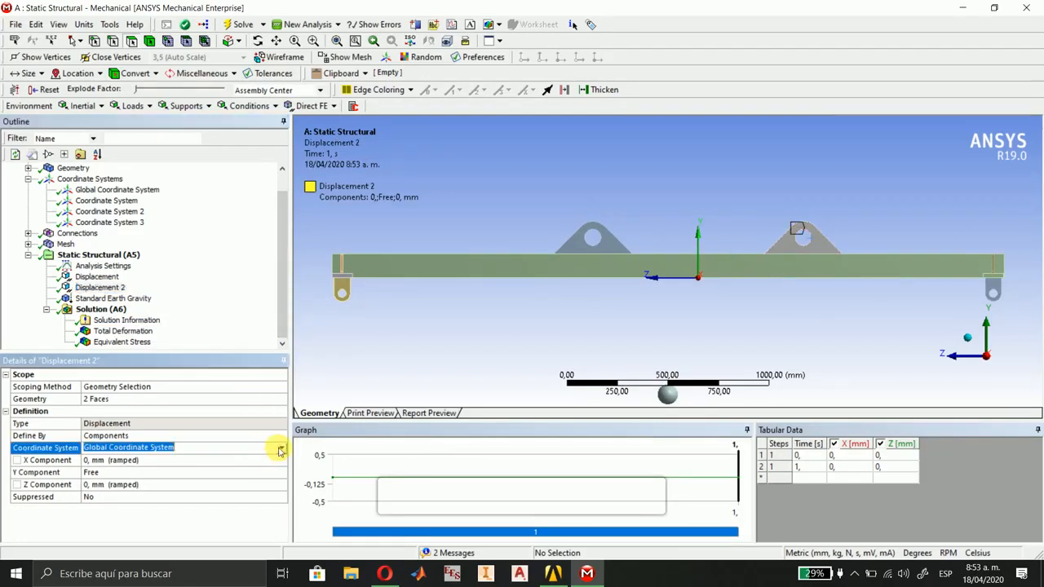
left_click(281, 449)
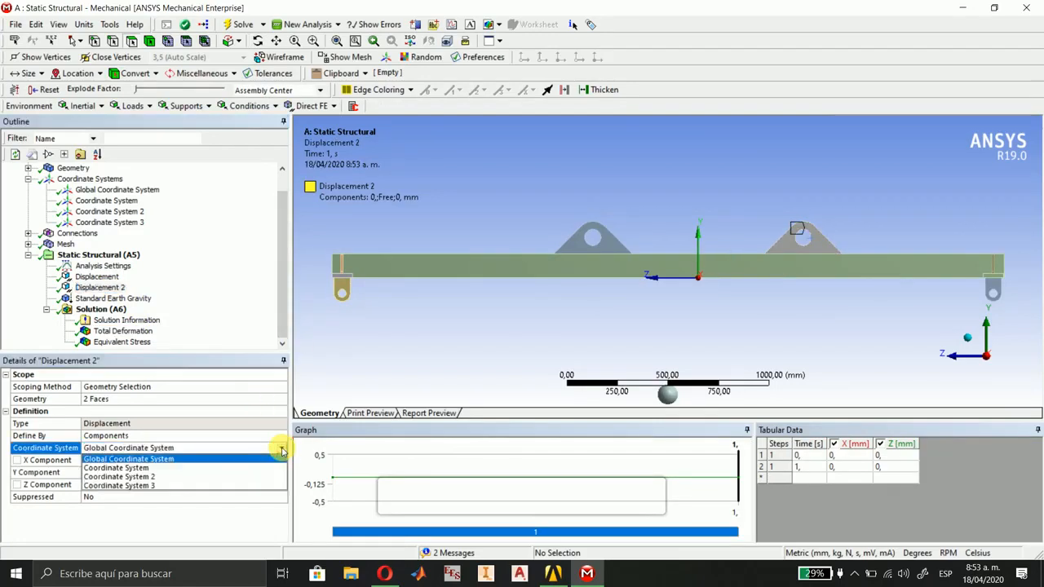
left_click(142, 487)
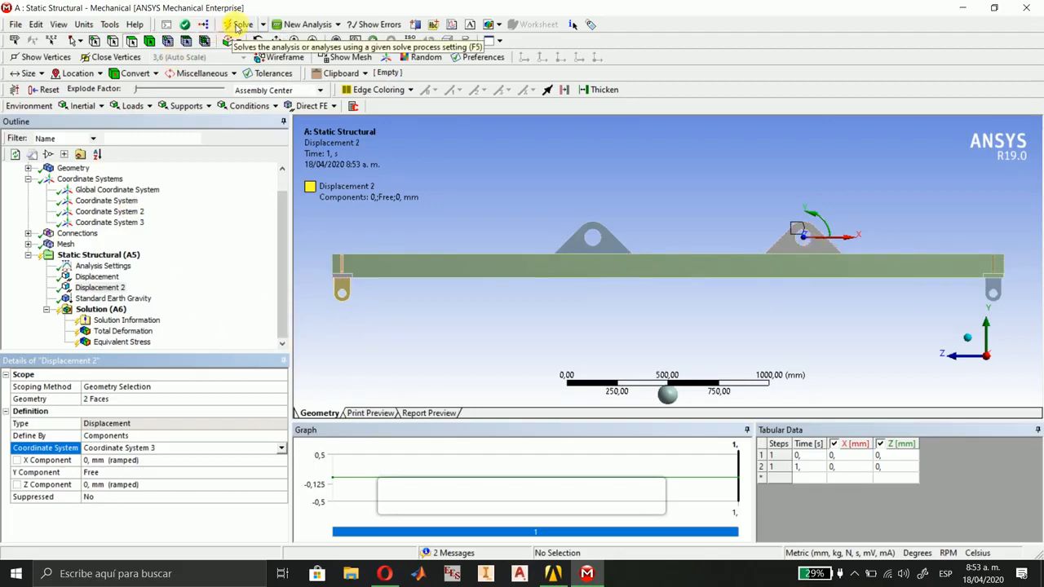
Solve the analysis again with the corrected support and show the Total Deformation result in a side view along X.
left_click(239, 25)
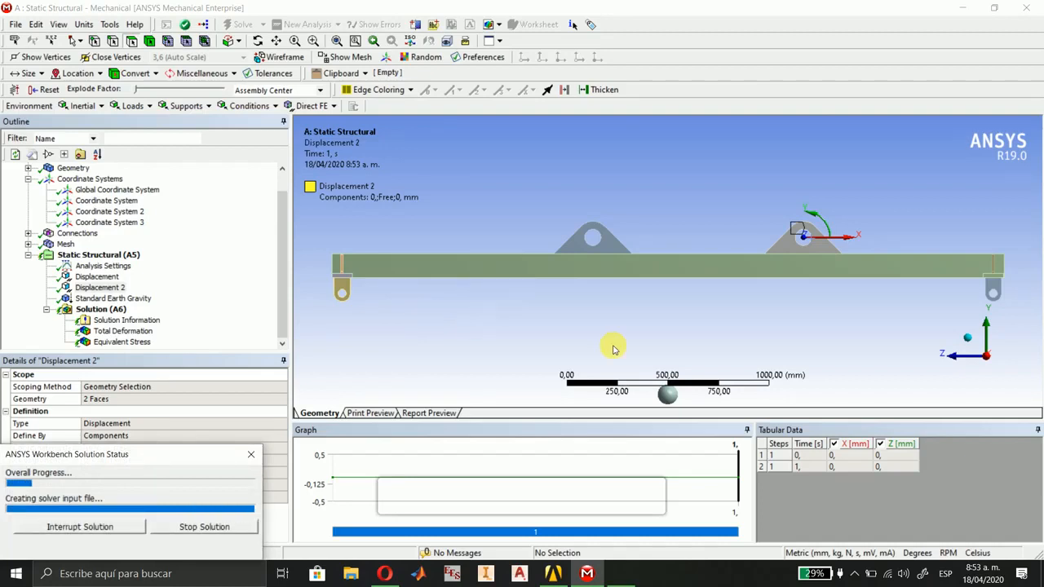
left_click(971, 341)
scroll(835, 333, "down", 2)
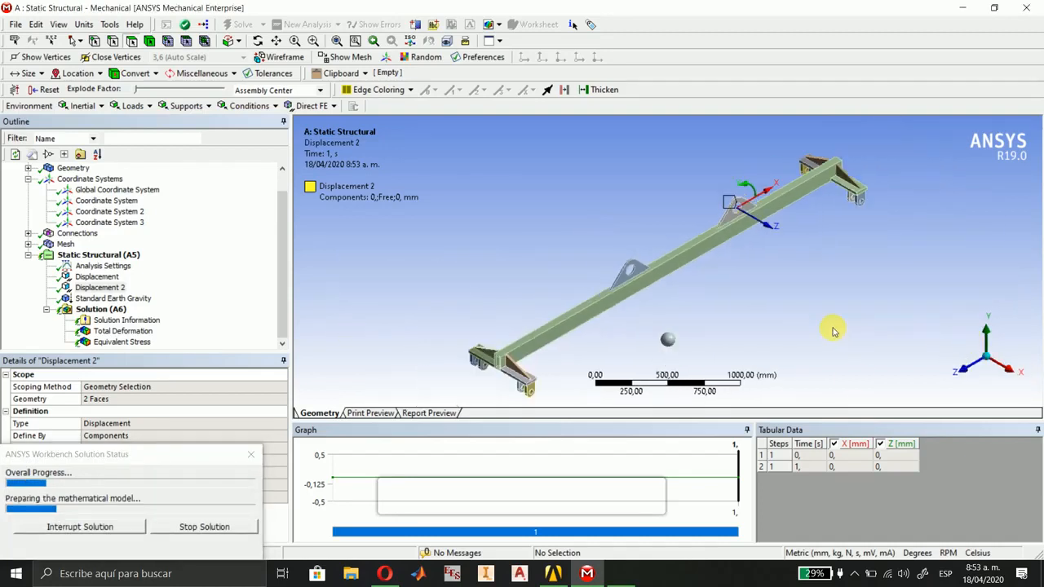
middle_click_drag(807, 345, 813, 336, "ctrl")
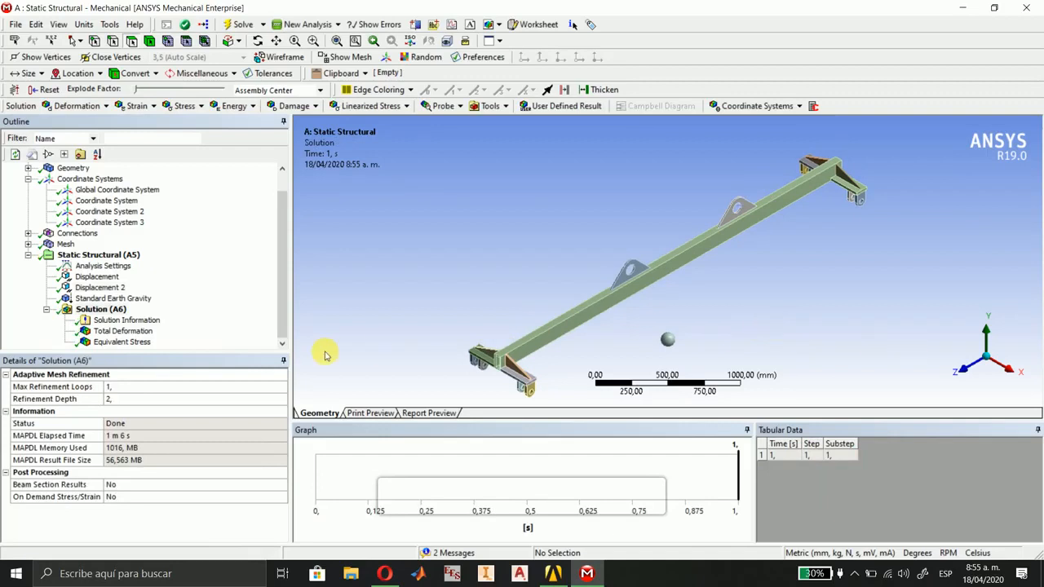
left_click(113, 331)
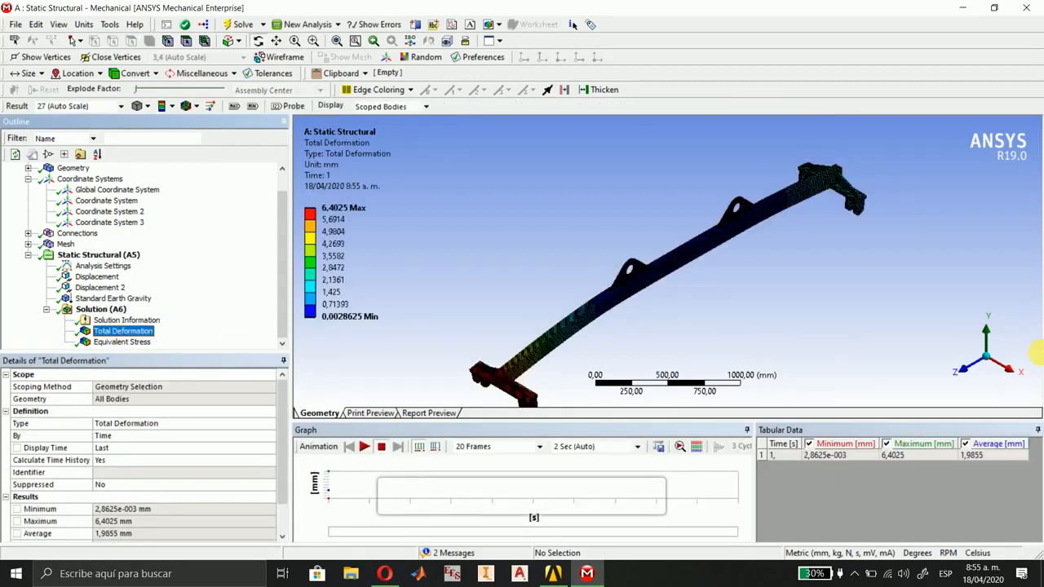
left_click(1009, 371)
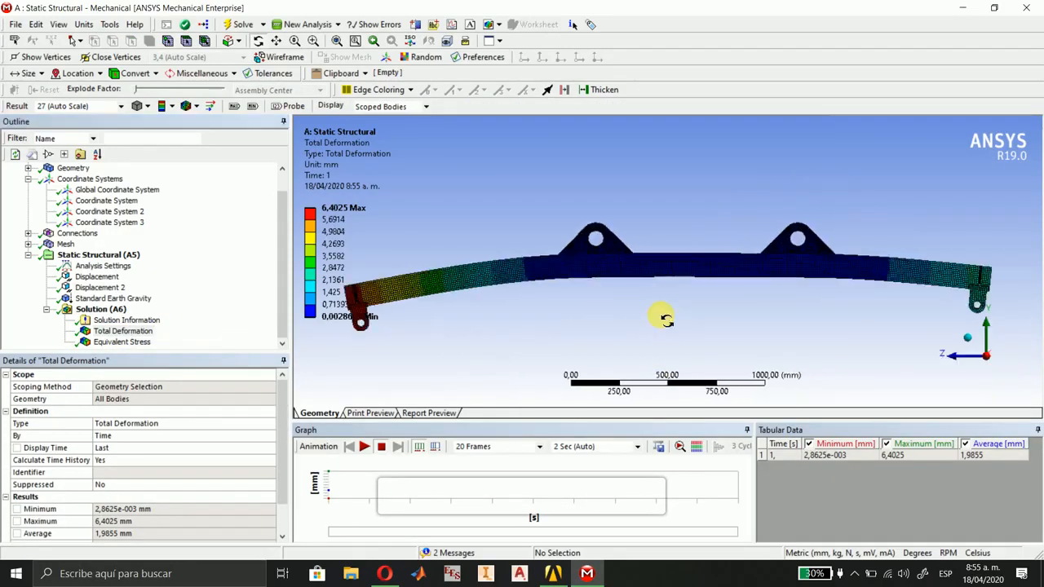
Animate the Total Deformation result in the side view, and animate the Equivalent Stress result in isometric view.
left_click(364, 448)
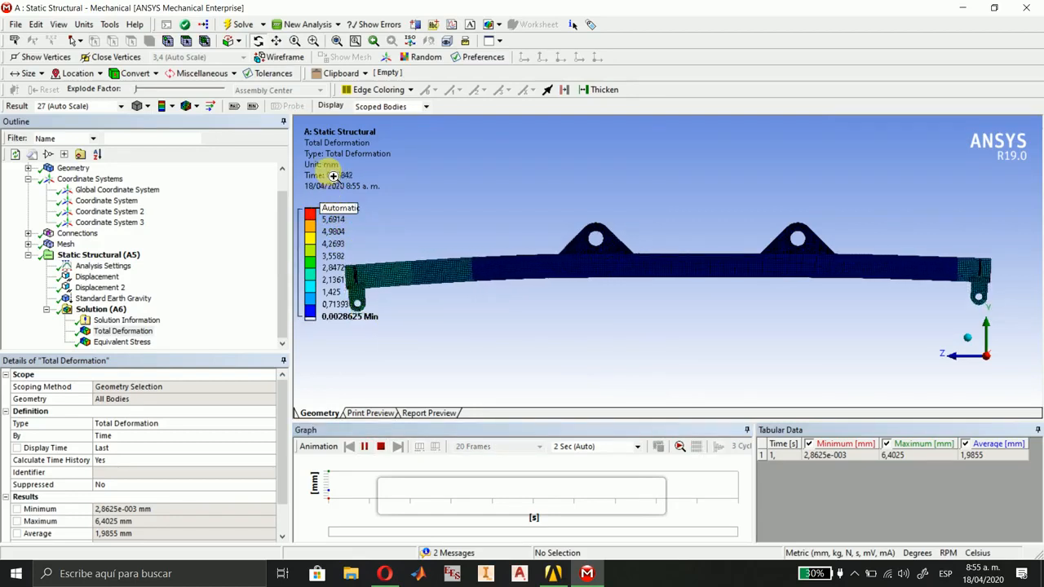
left_click(135, 342)
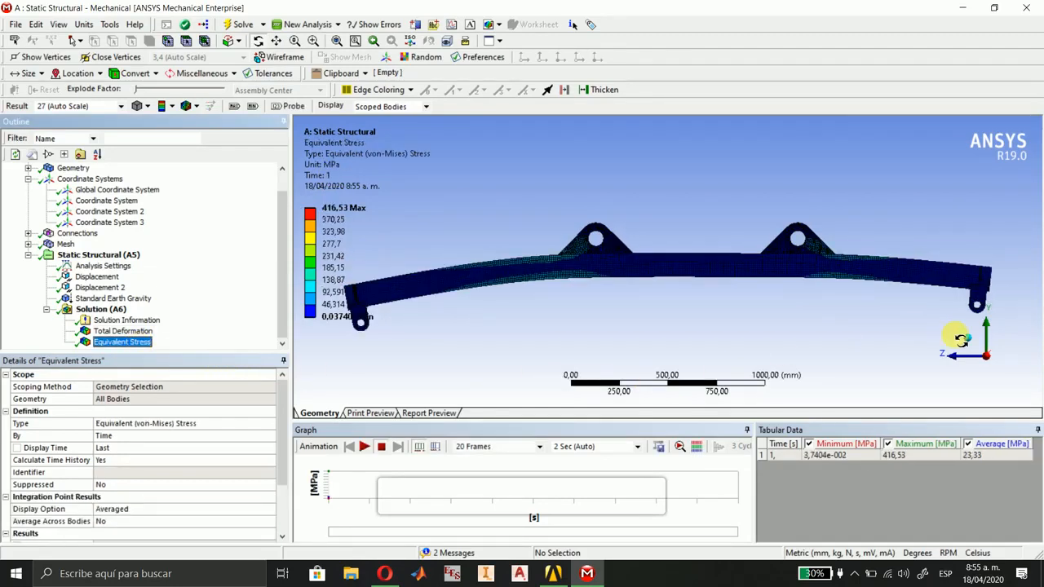
left_click_drag(960, 339, 512, 358)
left_click(361, 448)
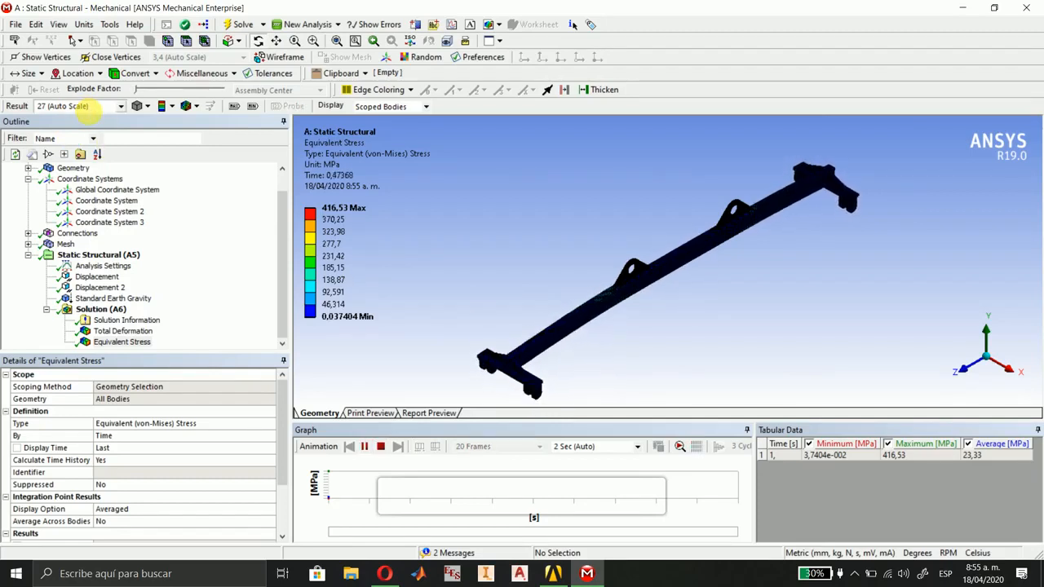
Examine the animated Equivalent Stress in a side view along X, close up on the beam arm toward the +Z end.
left_click(988, 369)
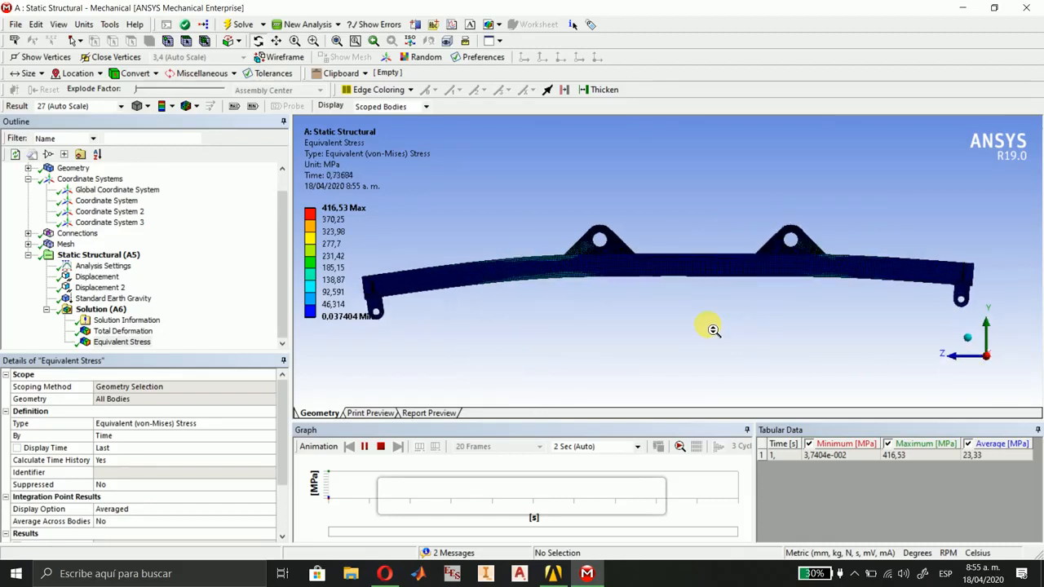
scroll(629, 305, "up", 2)
middle_click_drag(542, 313, 701, 324, "ctrl")
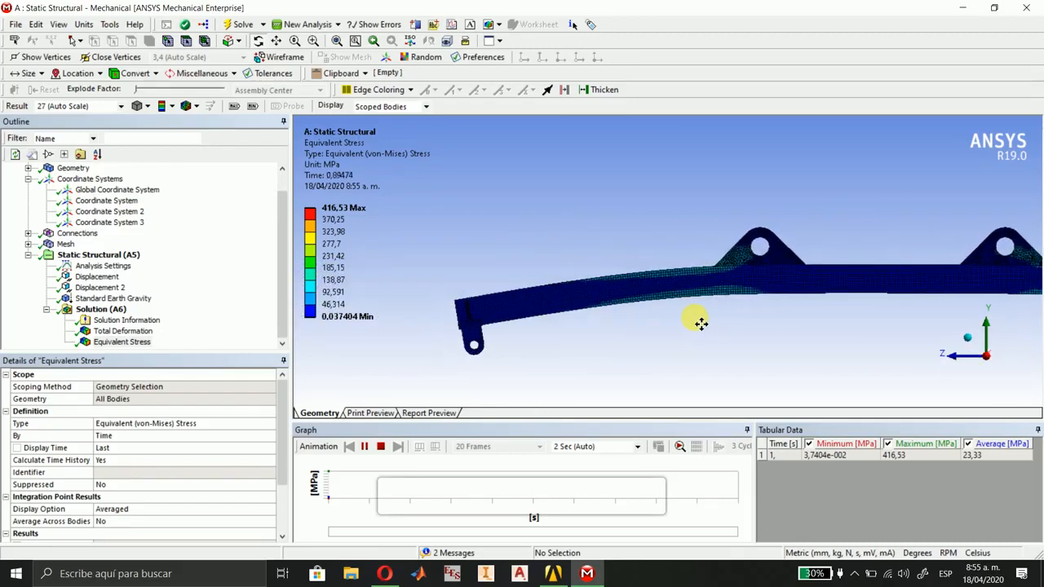
scroll(693, 319, "up", 3)
middle_click_drag(691, 367, 704, 329, "ctrl")
scroll(704, 328, "up", 1)
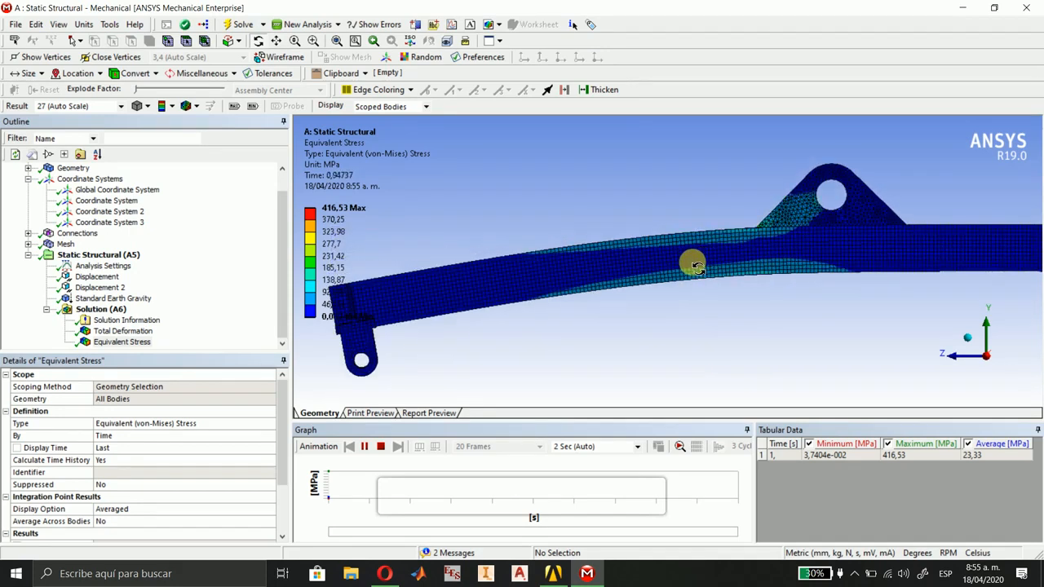
Set the Equivalent Stress animation to 100 frames over 4 seconds and play it.
left_click(362, 447)
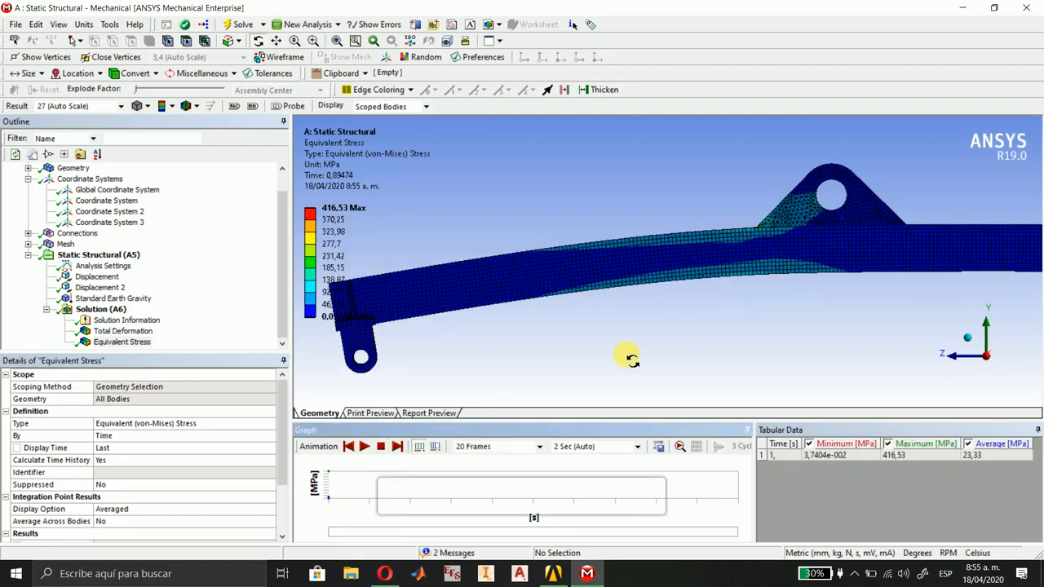
left_click(534, 447)
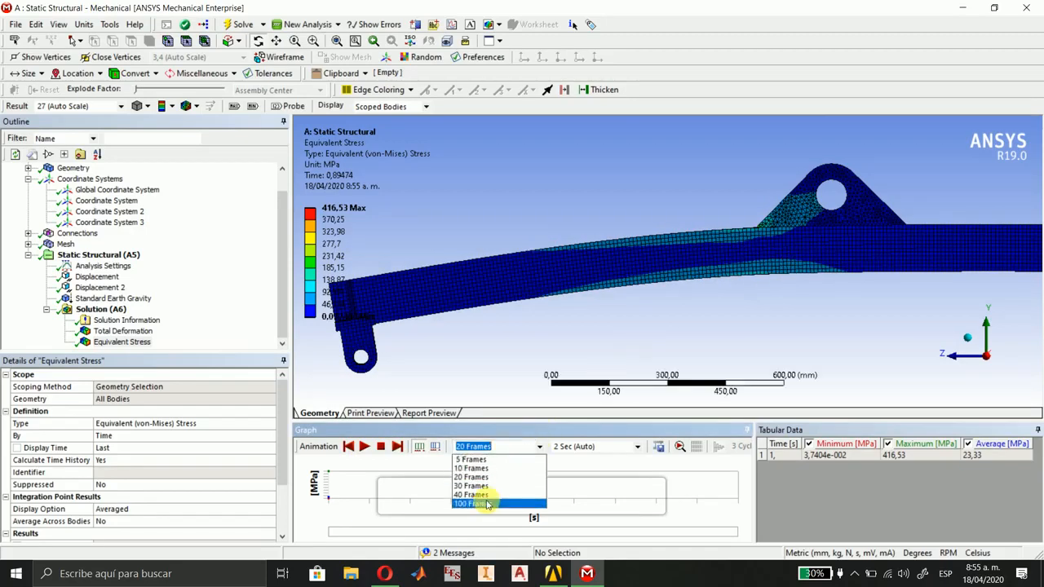
left_click(488, 504)
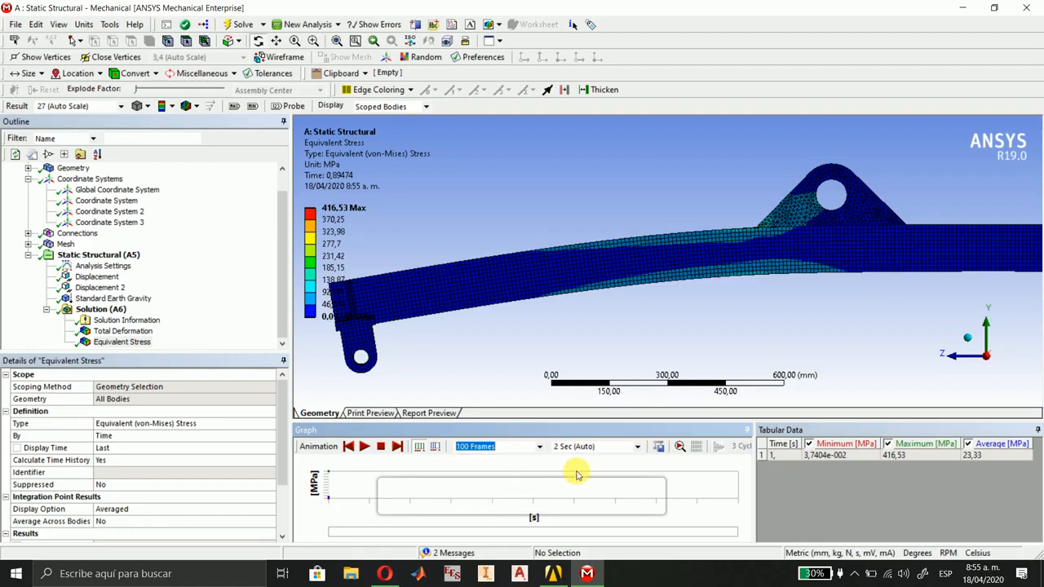
left_click(637, 446)
left_click(562, 495)
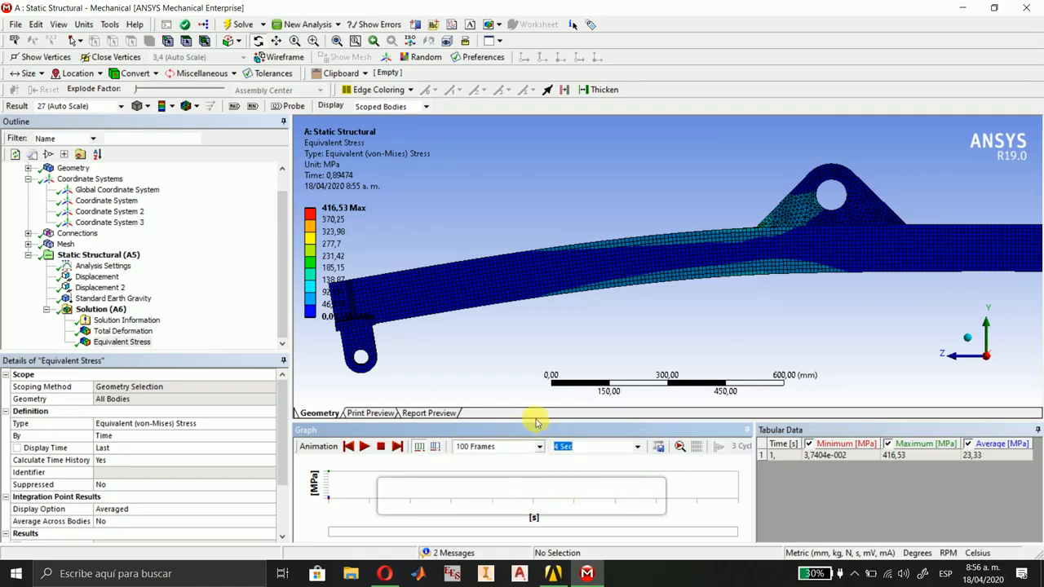
left_click(358, 449)
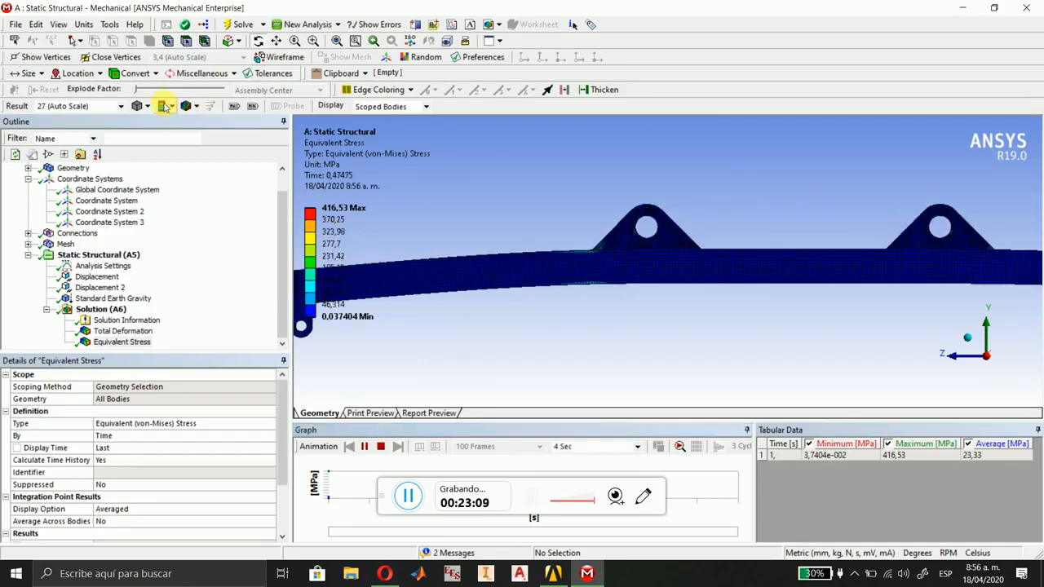
Display the Equivalent Stress contours with No WireFrame and examine the lug bases up close, the side view and the isometric view.
left_click(197, 106)
left_click(200, 124)
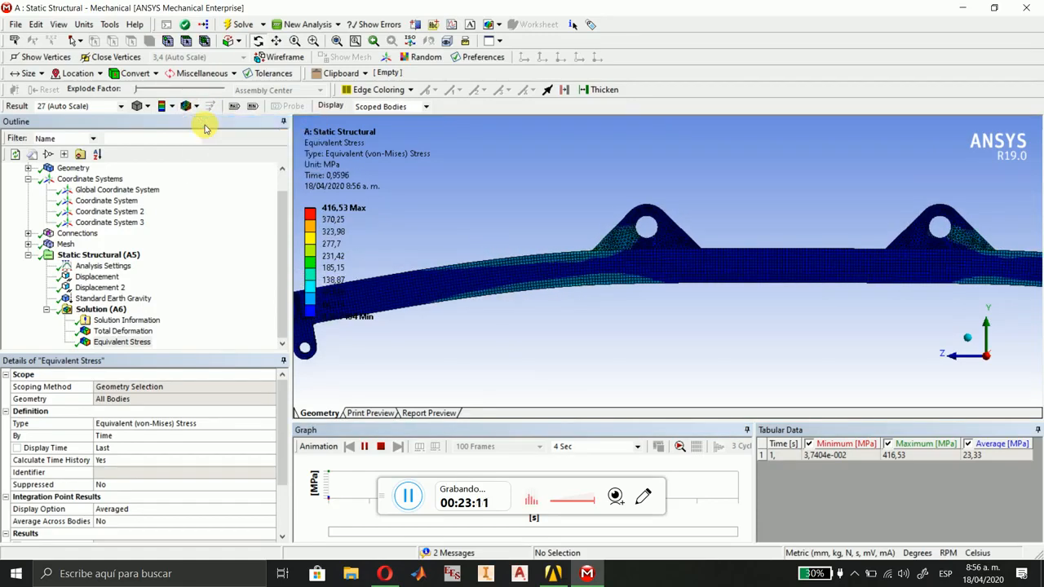
middle_click_drag(846, 322, 708, 300)
scroll(706, 302, "up", 2)
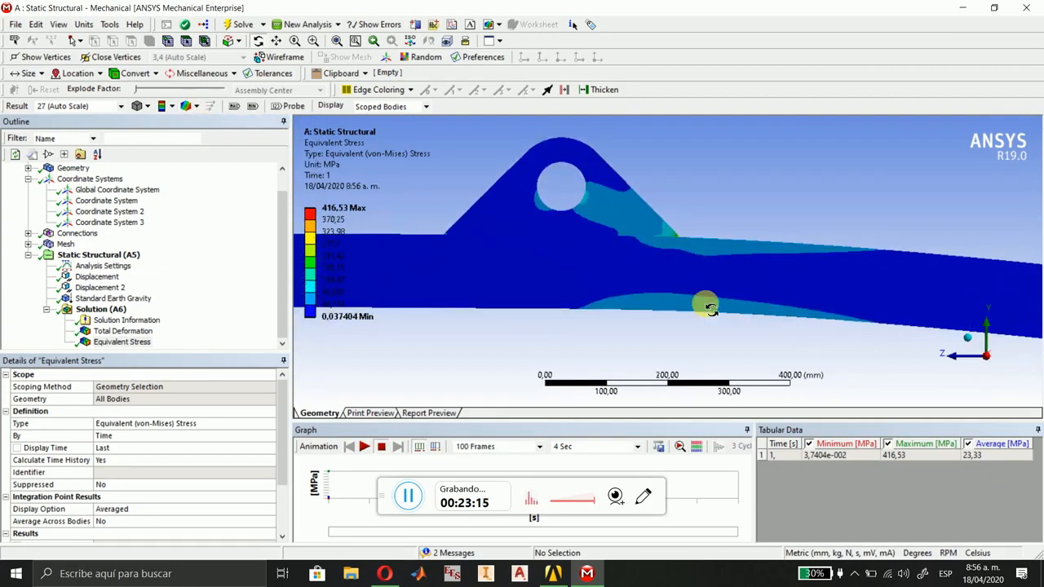
scroll(677, 244, "up", 2)
scroll(679, 247, "up", 2)
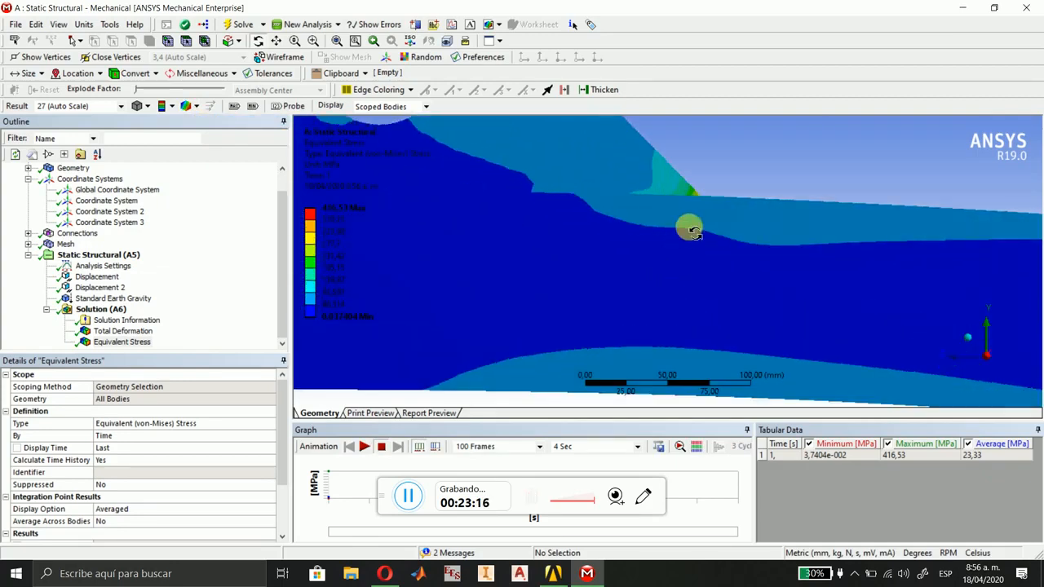
scroll(654, 303, "up", 2)
scroll(661, 283, "up", 1)
scroll(662, 284, "down", 9)
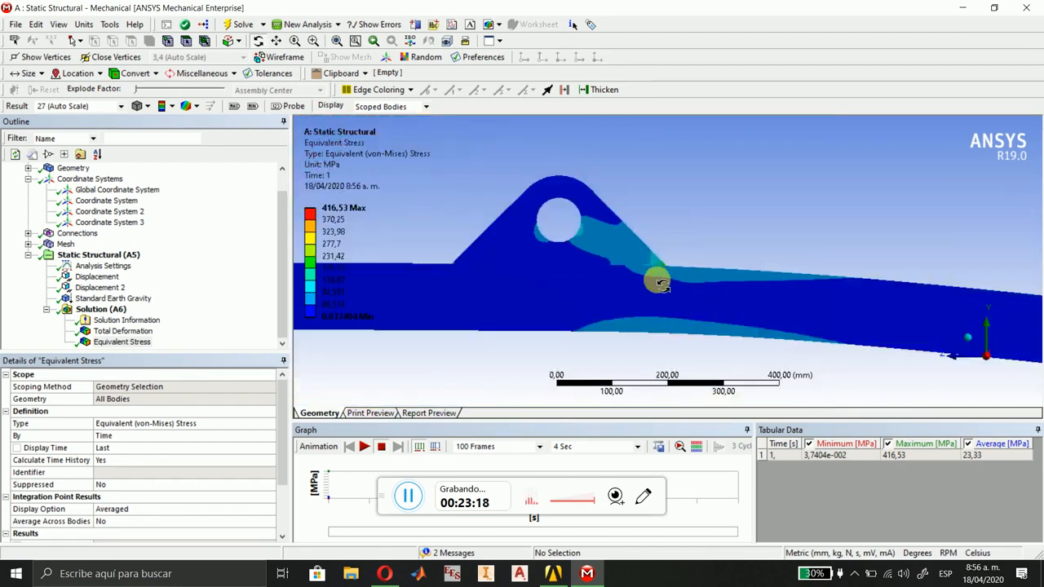
middle_click_drag(525, 304, 745, 319, "ctrl")
middle_click_drag(596, 322, 624, 324, "ctrl")
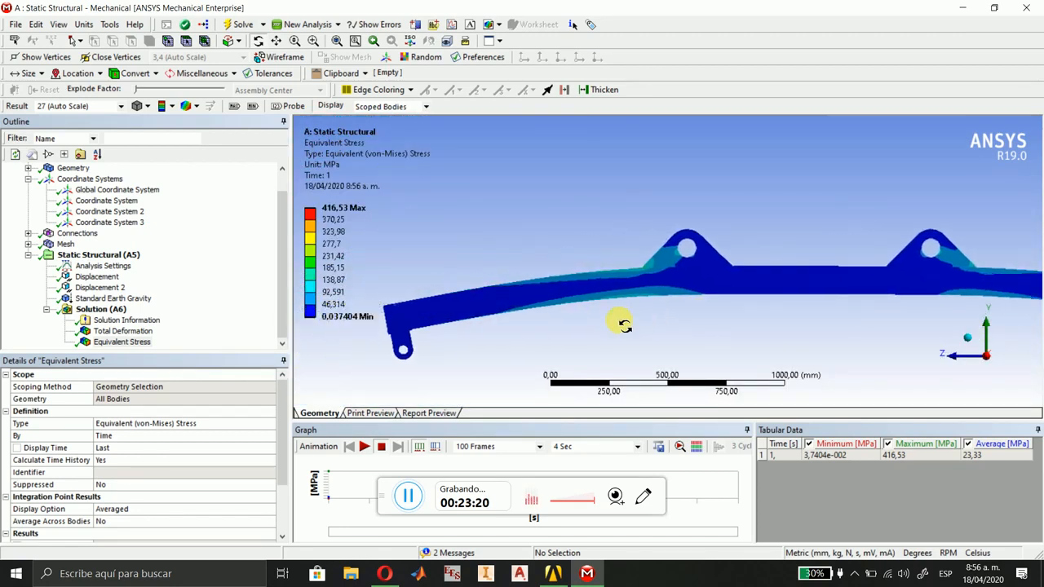
middle_click_drag(966, 336, 495, 296)
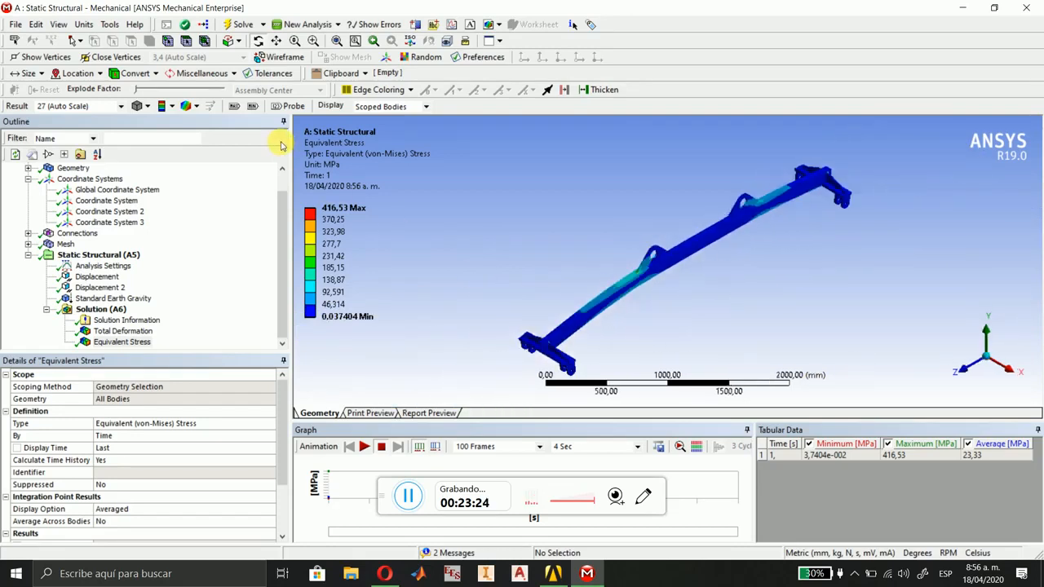
Switch the result display to Show Elements and inspect the stress around the +Z lifting lug from the side and in isometric view.
left_click(196, 107)
left_click(201, 122)
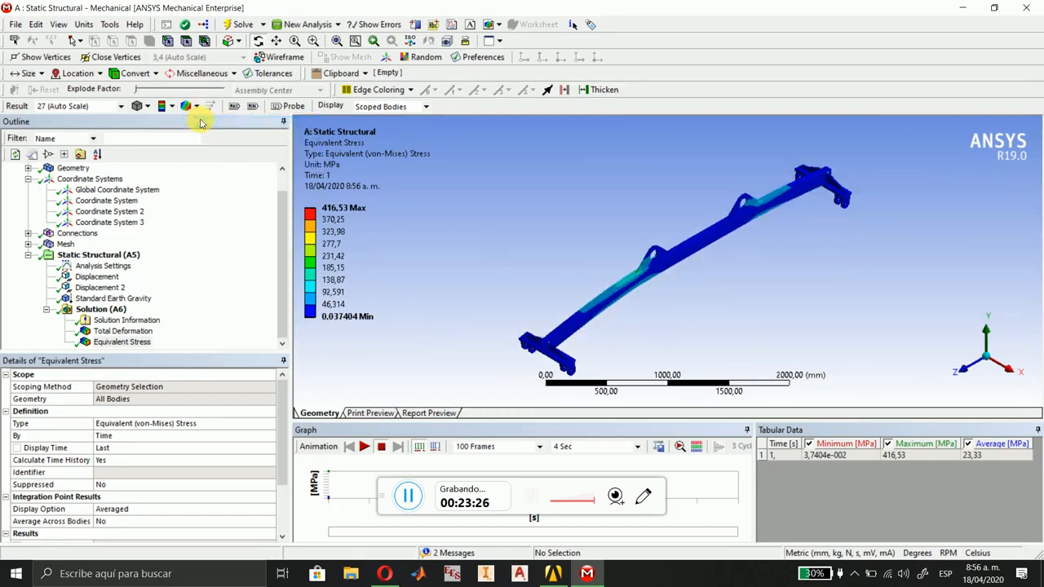
left_click(195, 107)
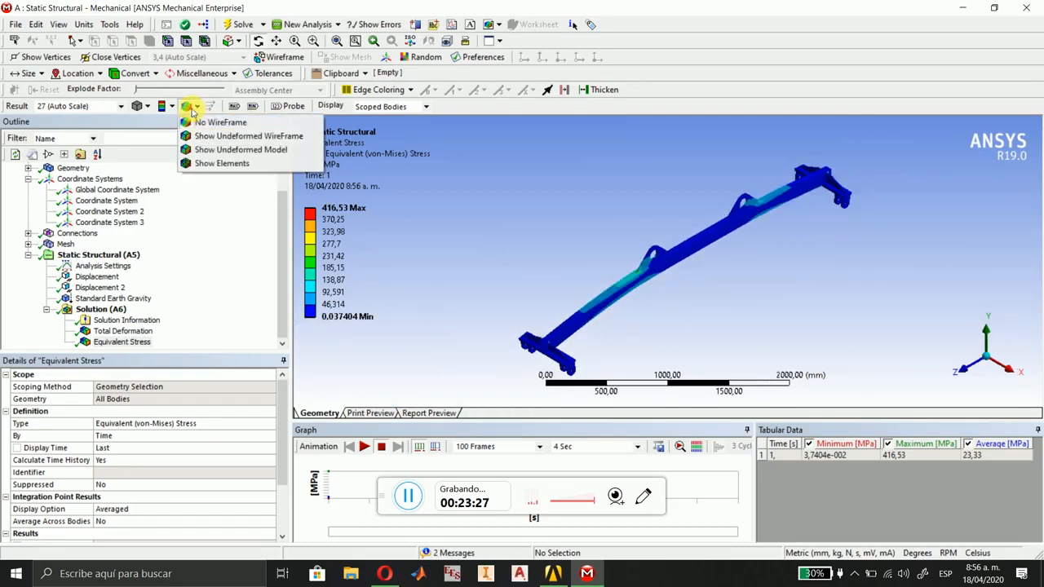
left_click(209, 163)
scroll(659, 313, "up", 5)
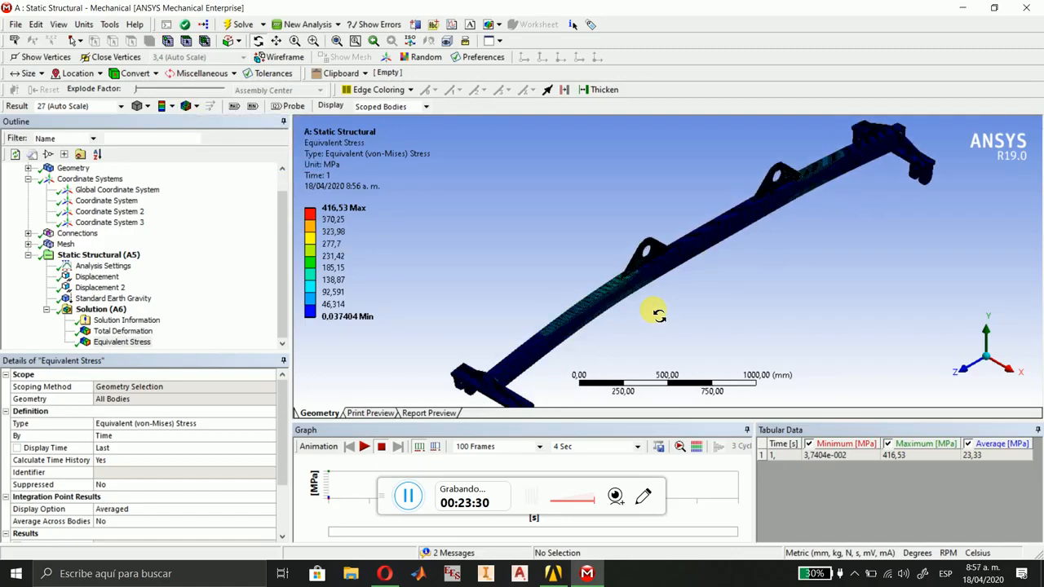
left_click(1011, 374)
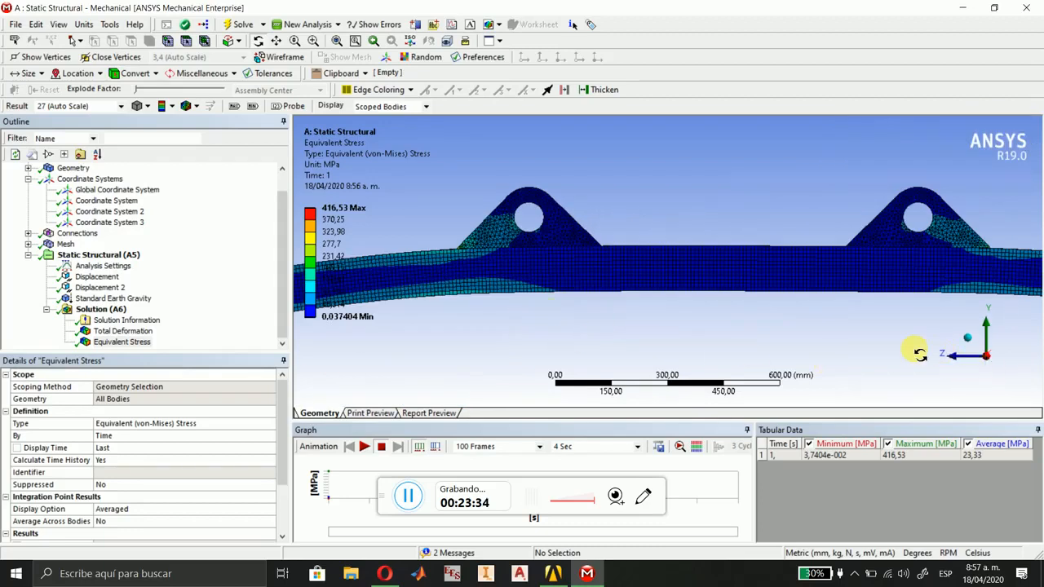
scroll(859, 355, "up", 1)
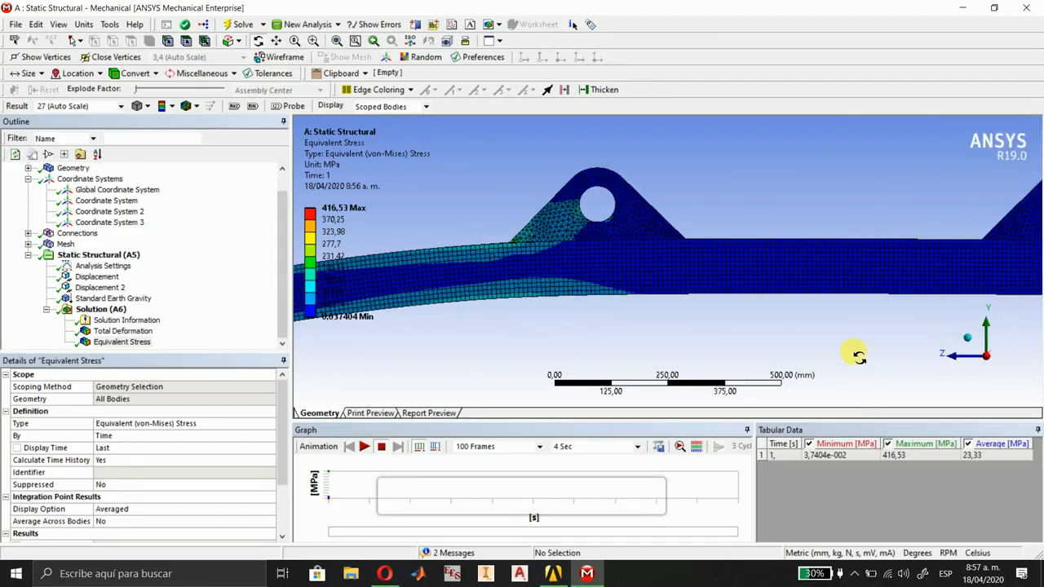
left_click_drag(995, 350, 796, 345)
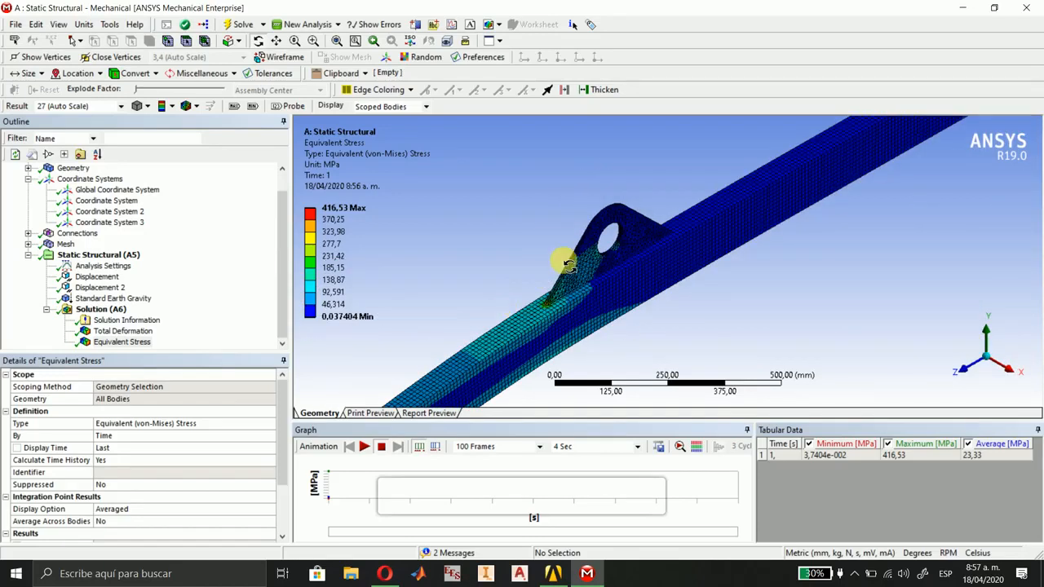
Add a second Equivalent (von-Mises) stress result to the solution.
left_click(97, 309)
left_click(183, 106)
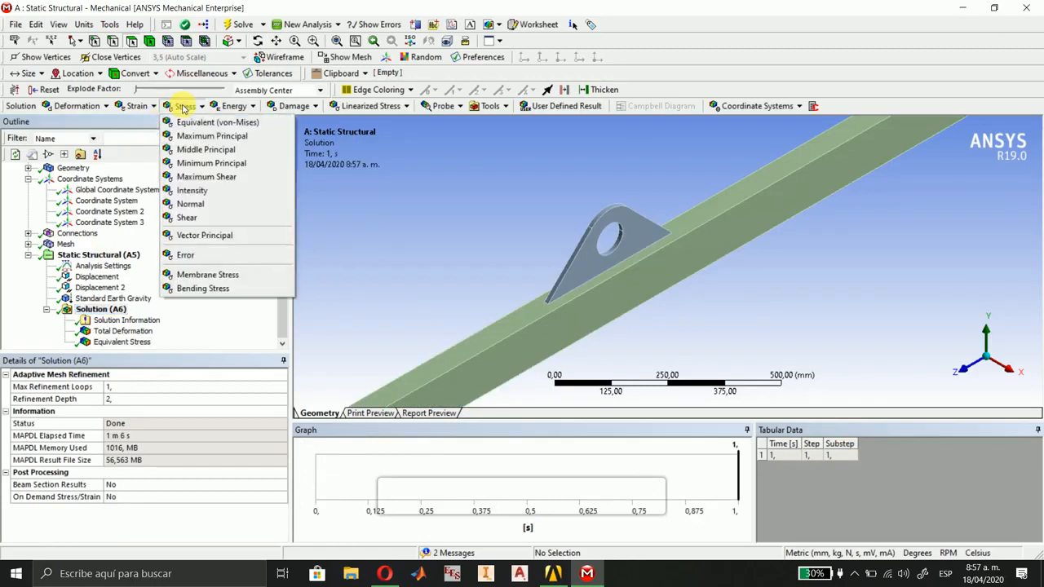
left_click(191, 125)
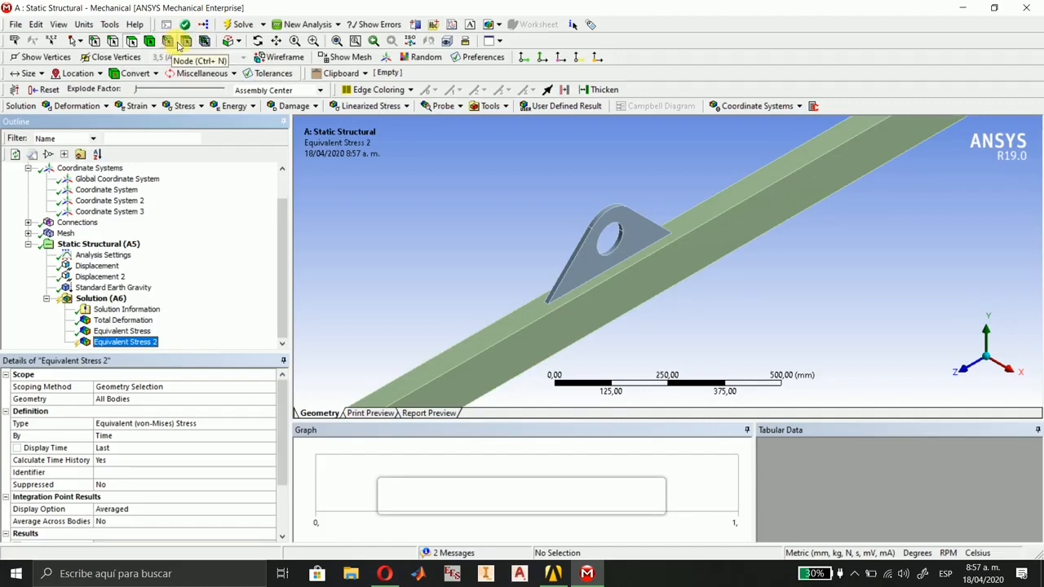
Scope the new stress result to the mesh elements around the outer foot of the +Z lug and adjoining beam, using Box Volume Select along X.
left_click(203, 41)
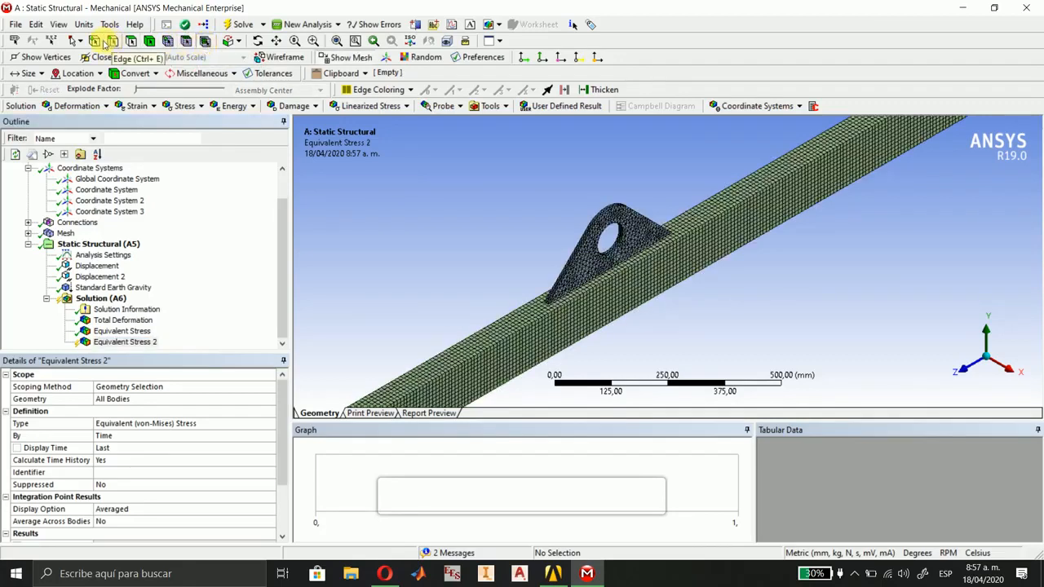
left_click(79, 42)
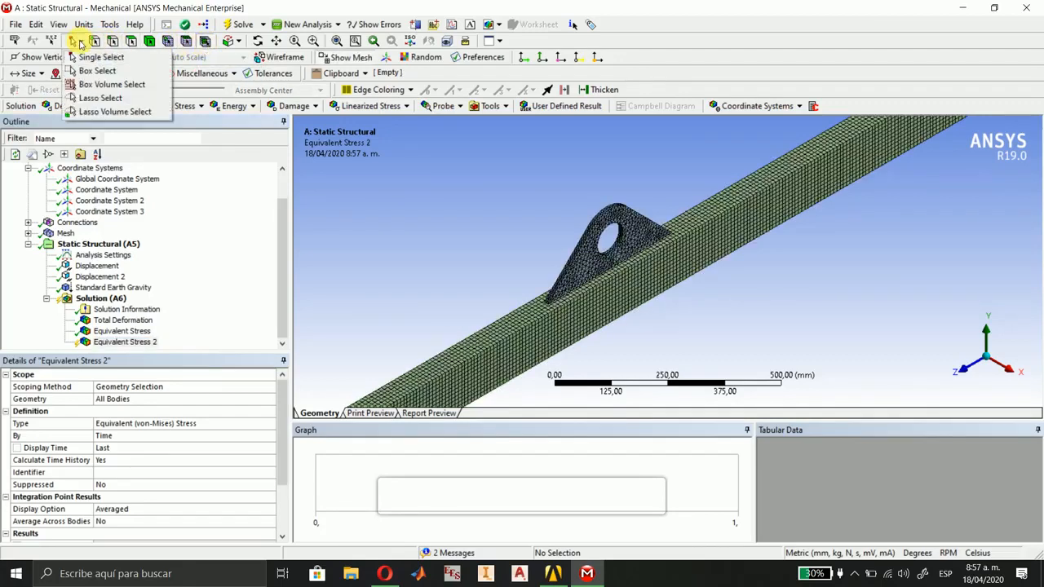
left_click(106, 85)
left_click(1009, 369)
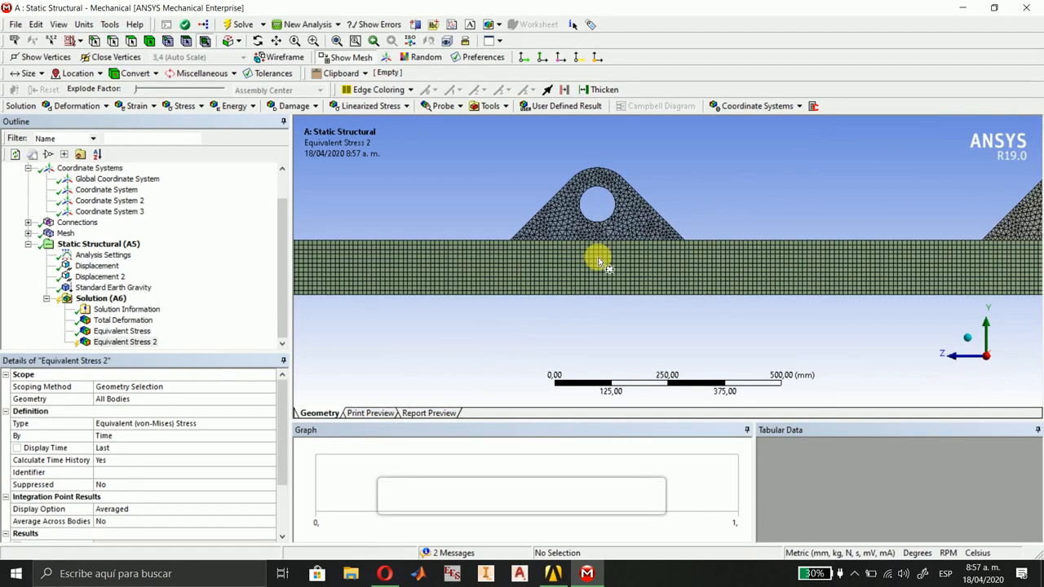
left_click_drag(477, 202, 568, 257)
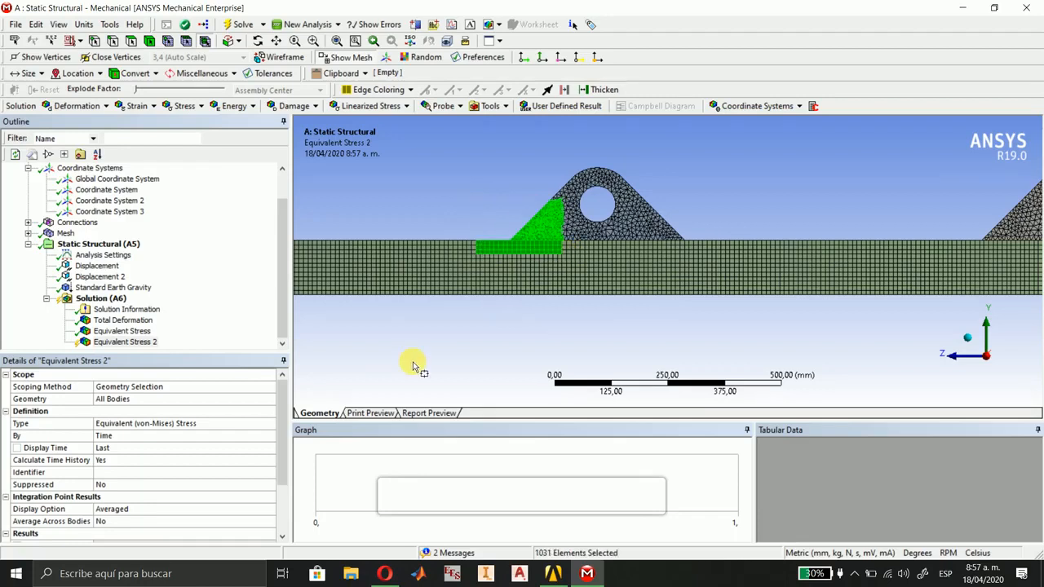
left_click(193, 399)
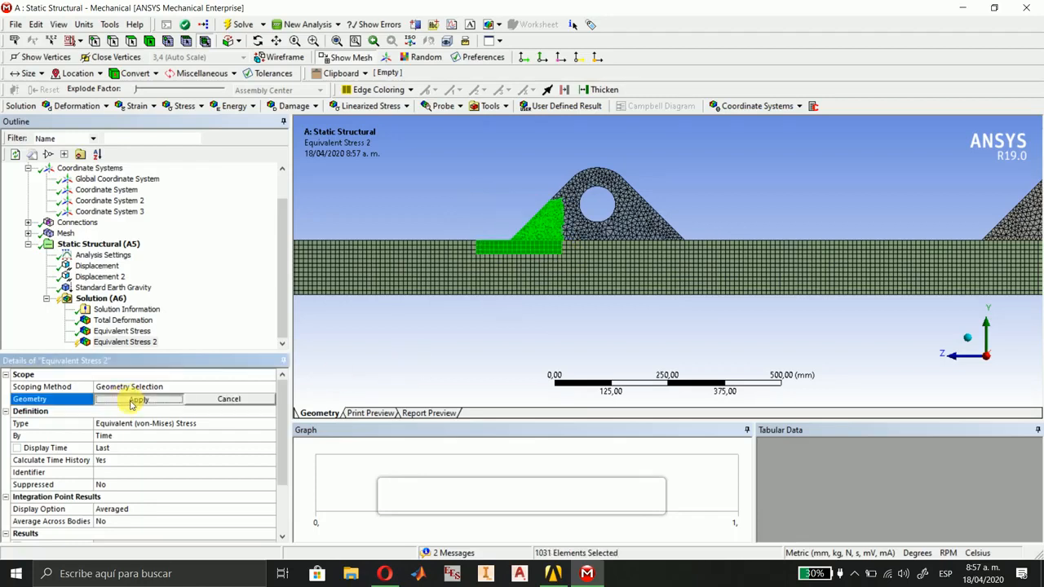
left_click(126, 399)
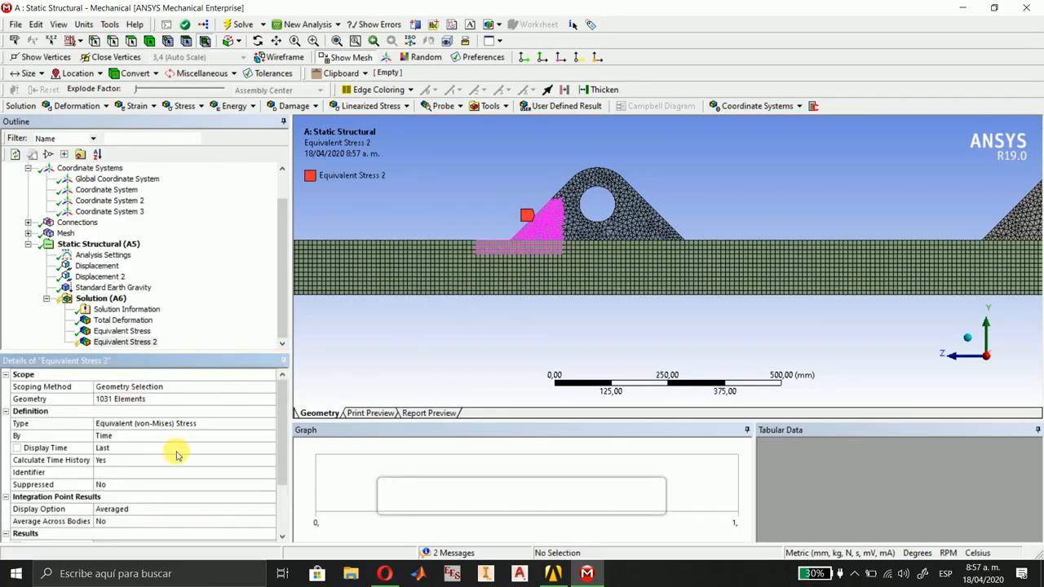
Solve for the element-scoped stress result and view it close up in isometric view.
scroll(171, 450, "down", 2)
scroll(164, 452, "up", 2)
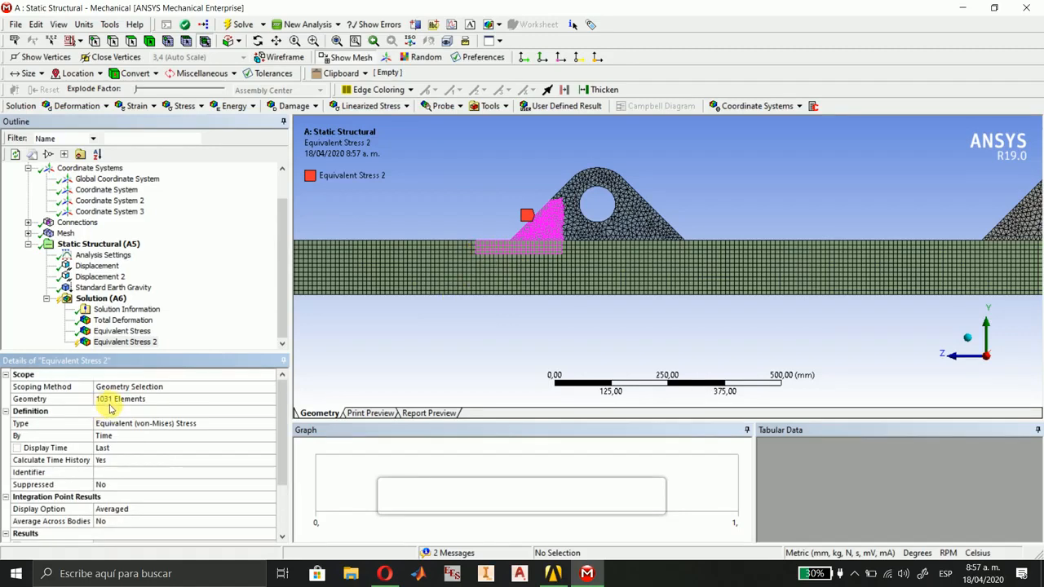
scroll(123, 428, "down", 2)
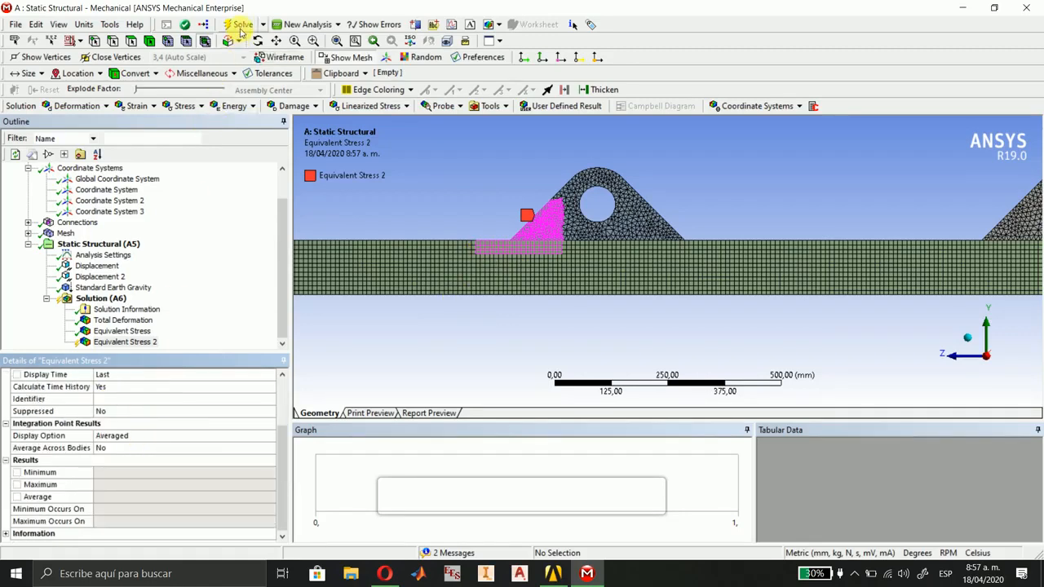
left_click(241, 30)
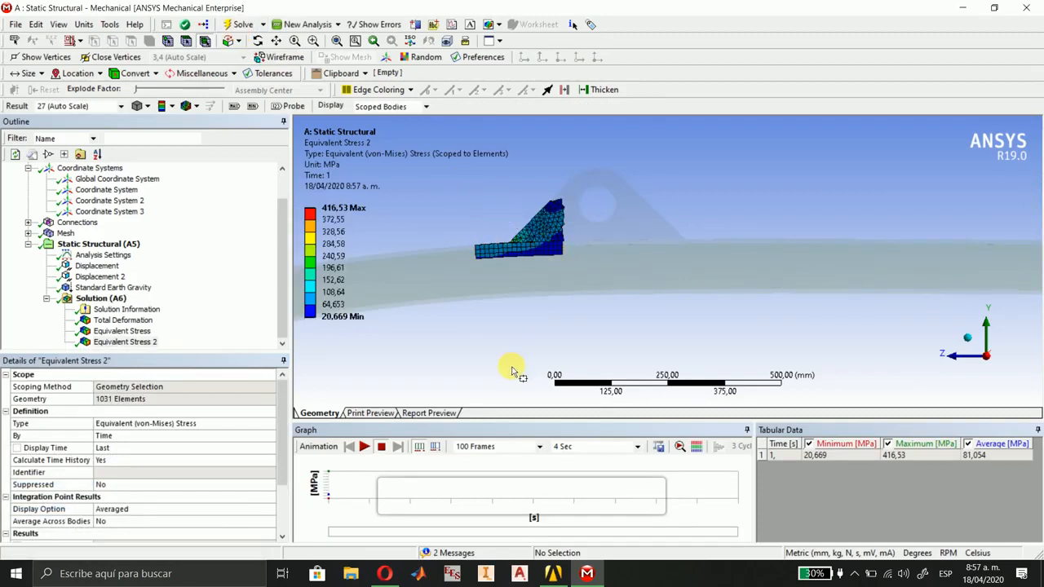
left_click(964, 337)
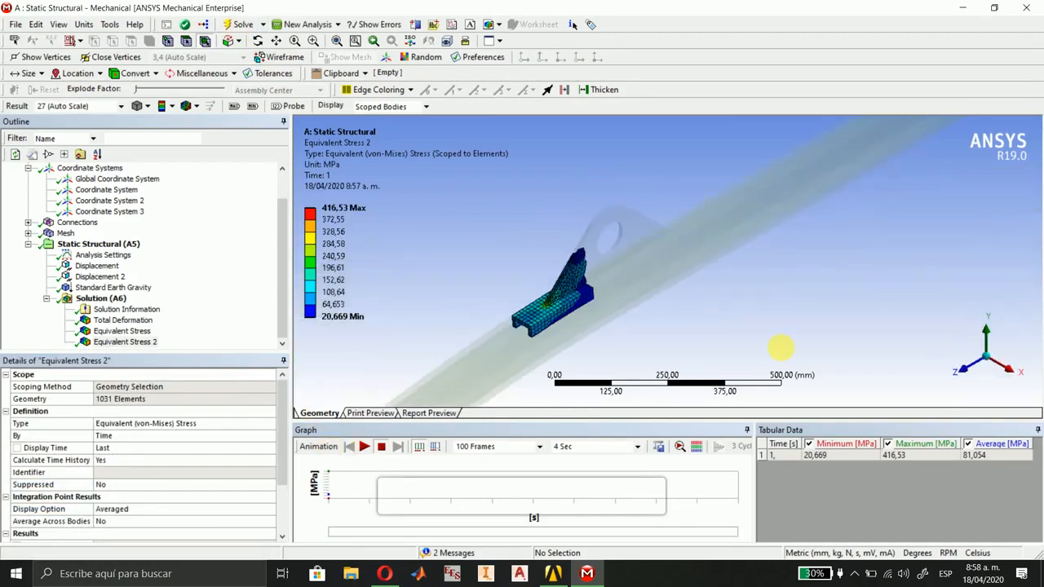
left_click(469, 380)
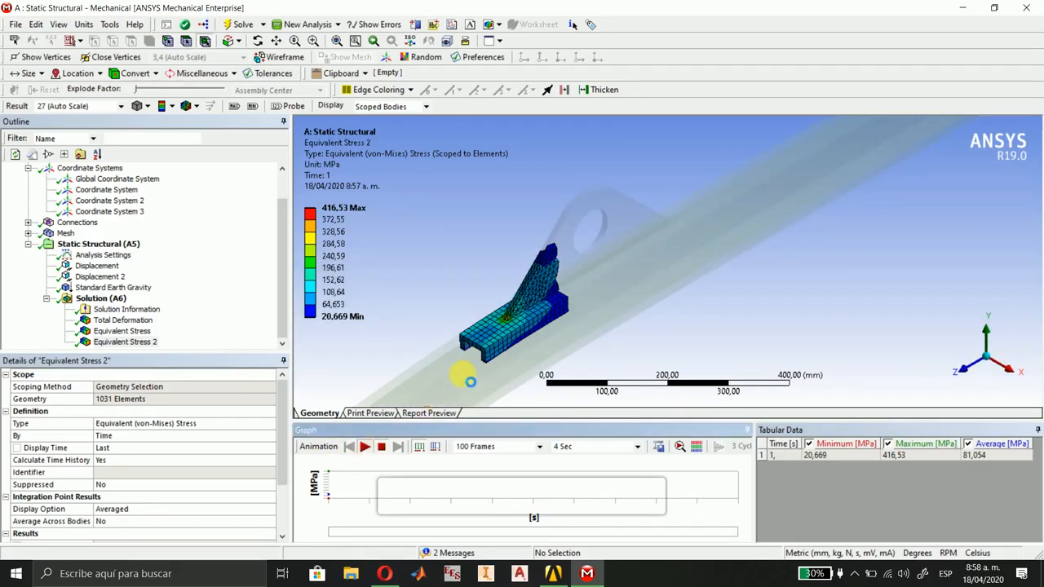